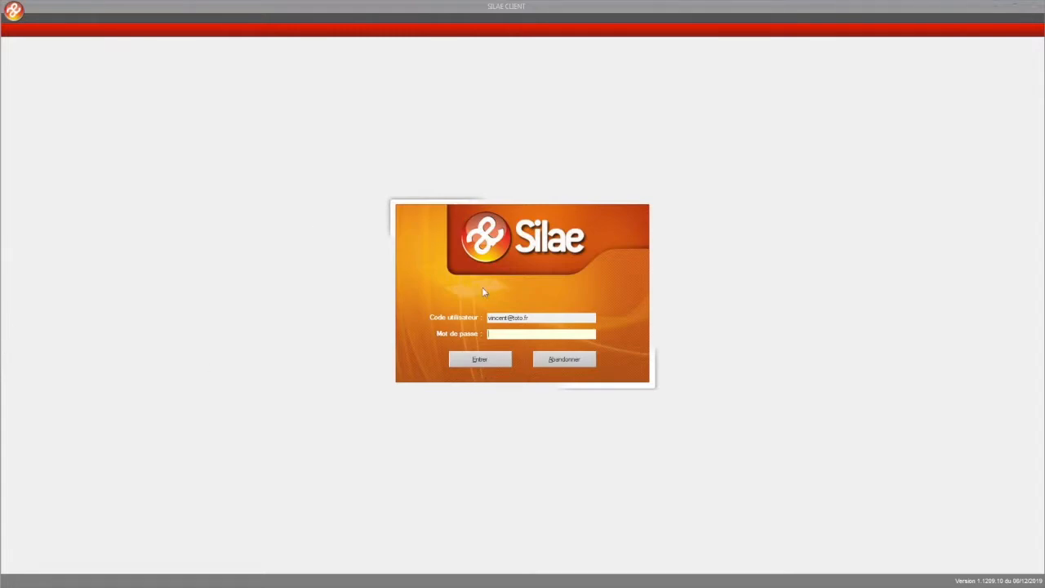
Step: Log in with the account password and select the November 2019 payslips status in the progress overview
text(••)
key(Return)
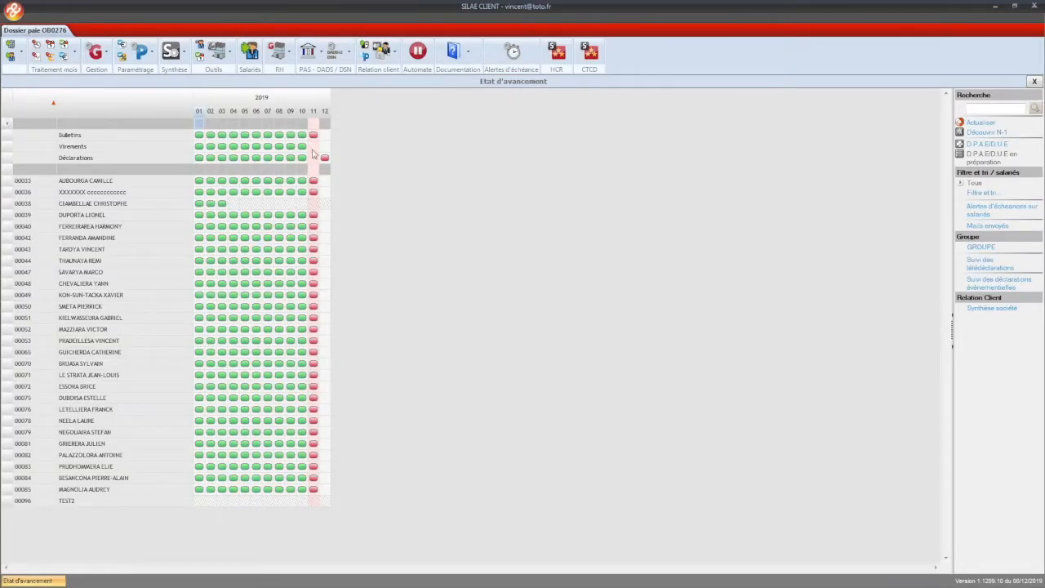
click(311, 137)
click(315, 136)
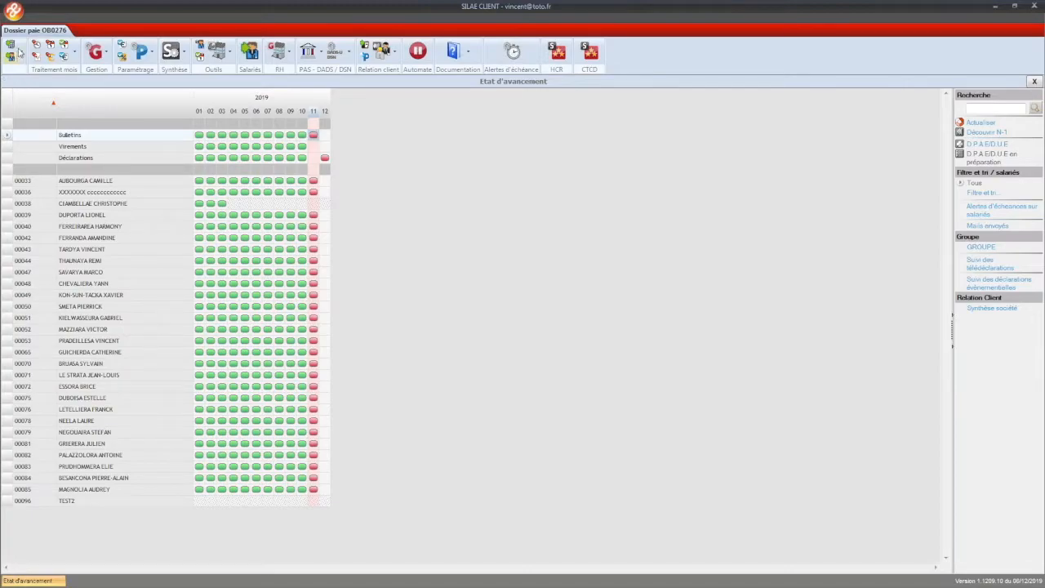
Step: Open the company record and examine the collective agreement codes, highlighting entries such as C069 and A044
click(383, 52)
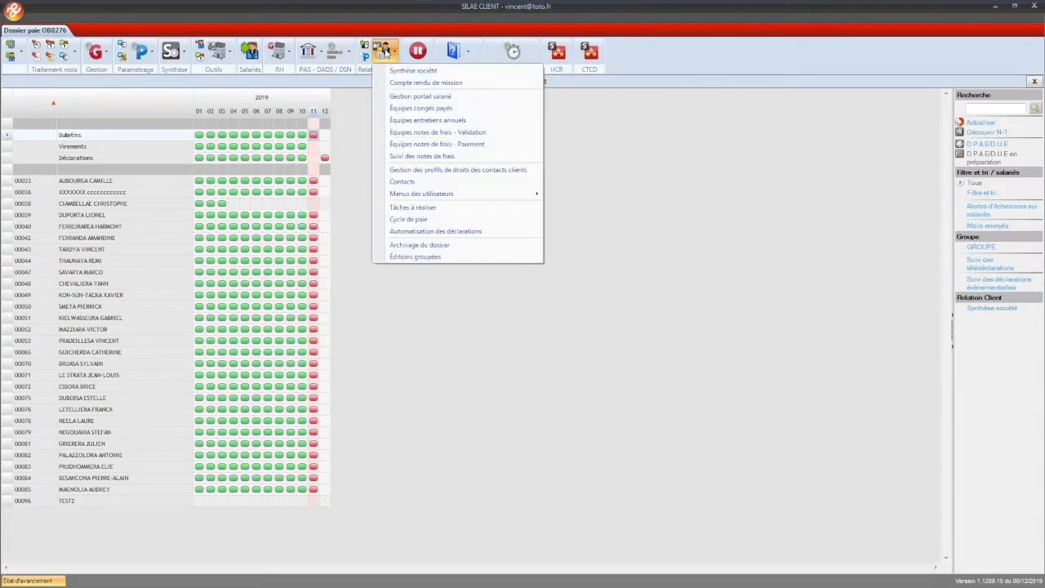
click(11, 49)
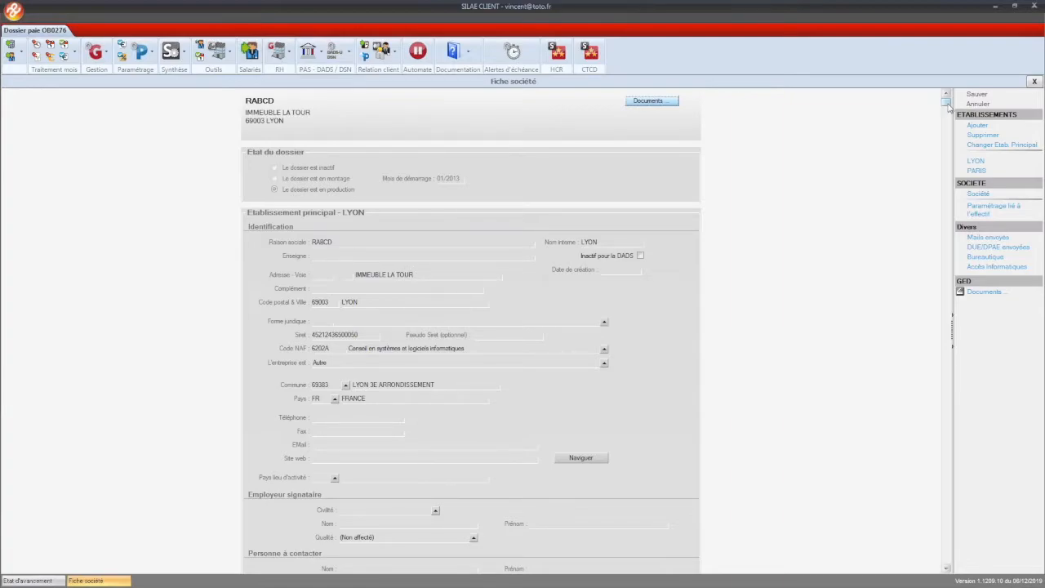
drag(947, 106, 938, 551)
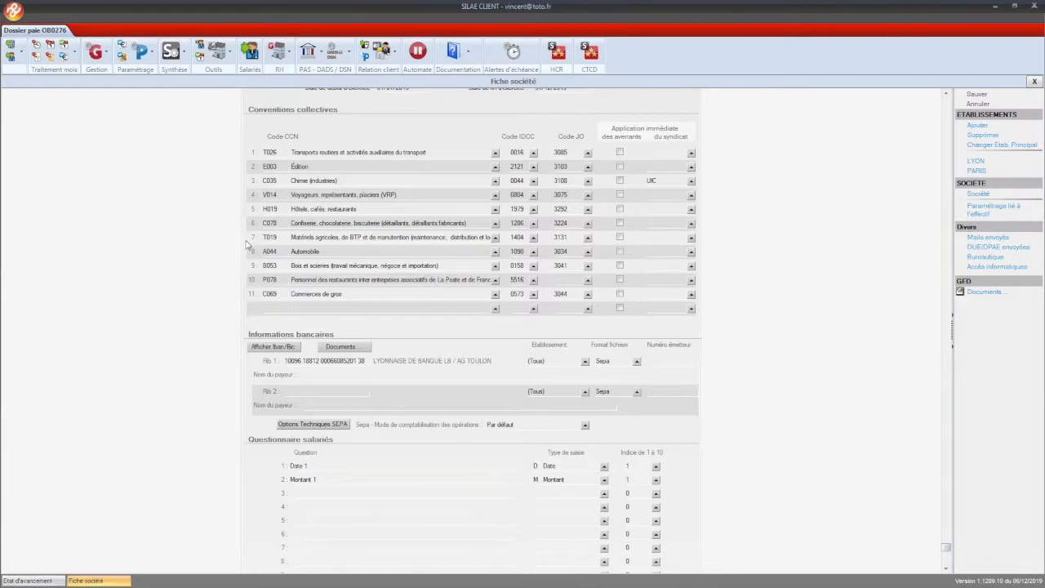
scroll(246, 245, up, 1)
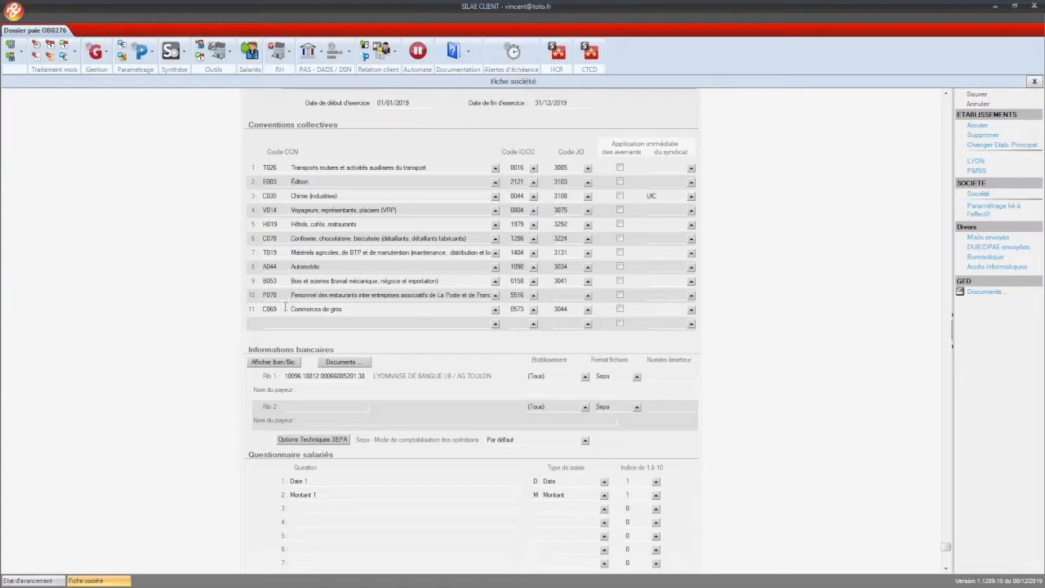
drag(284, 307, 249, 307)
drag(280, 295, 248, 273)
drag(279, 267, 255, 268)
Step: Open the A044 Automobile agreement's documentation, read its PDF from the special contracts to the Primes section, and close the PDF
click(467, 51)
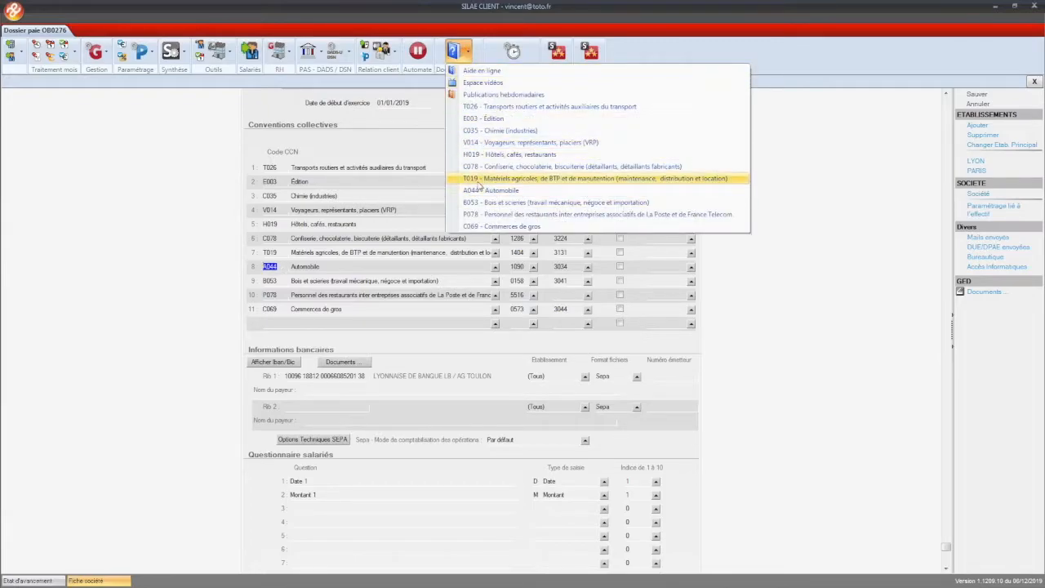
click(506, 191)
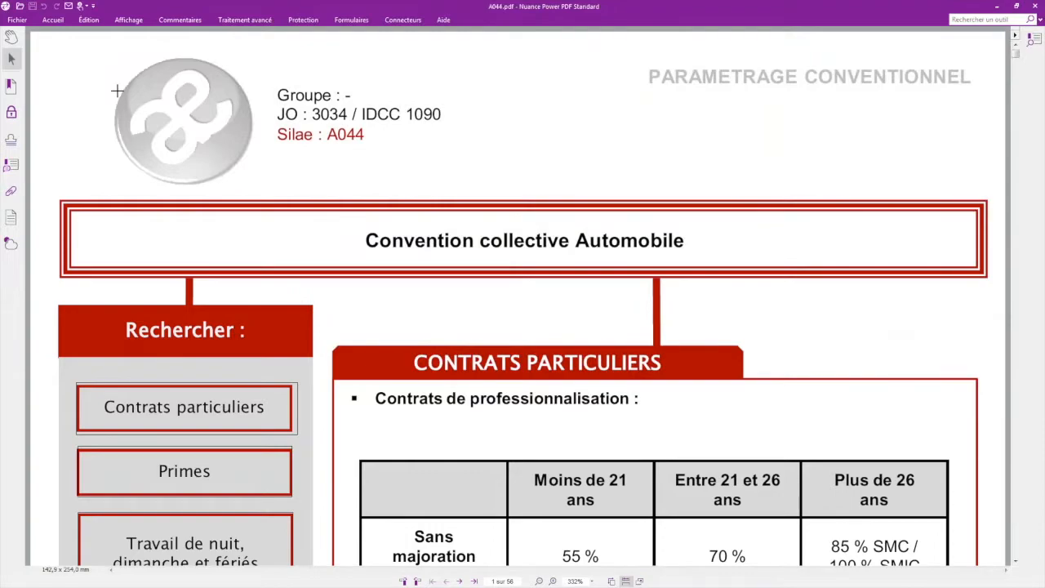
scroll(404, 244, down, 1)
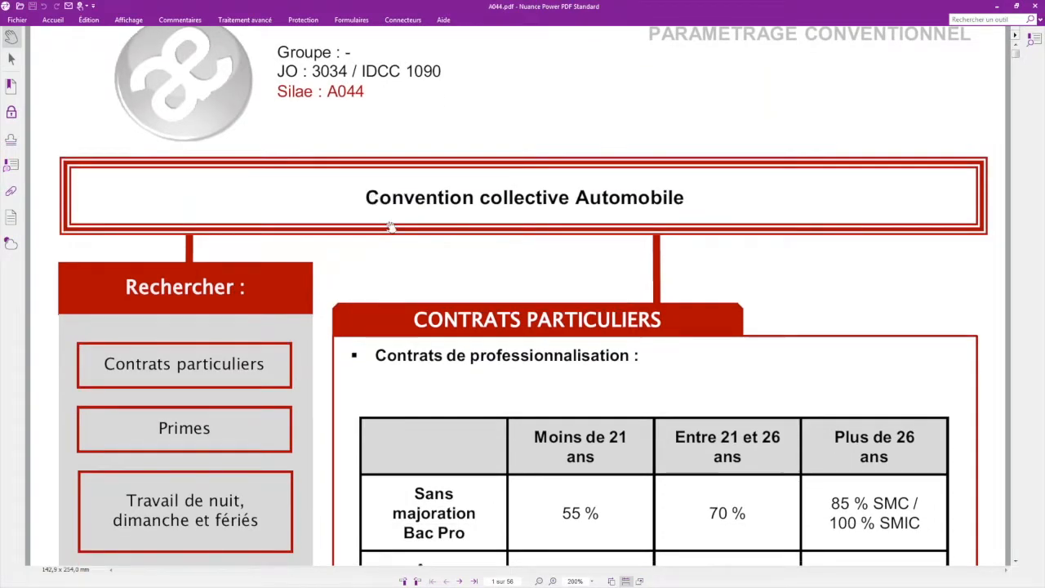
scroll(390, 226, down, 1)
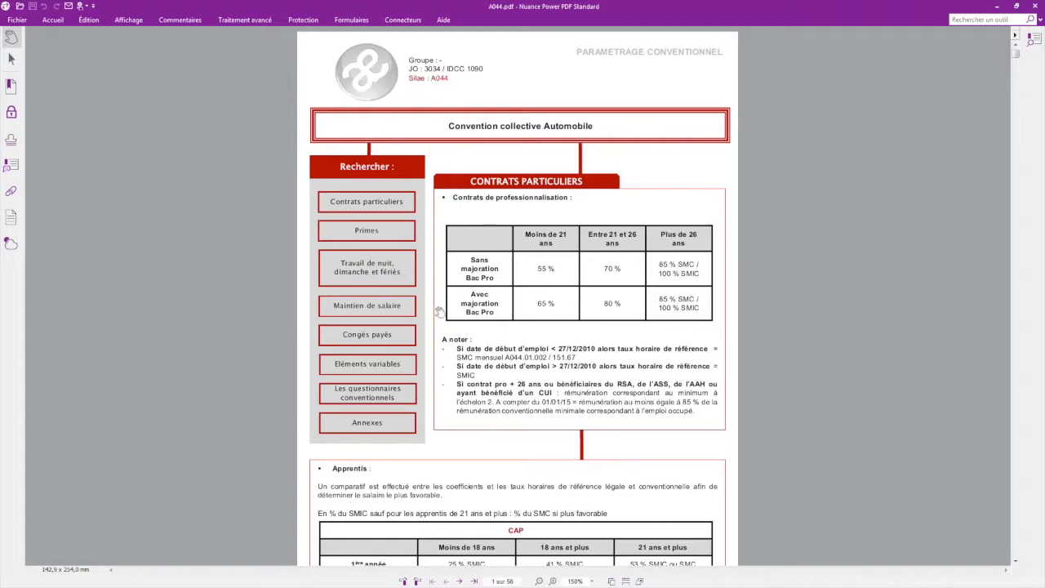
scroll(438, 311, down, 6)
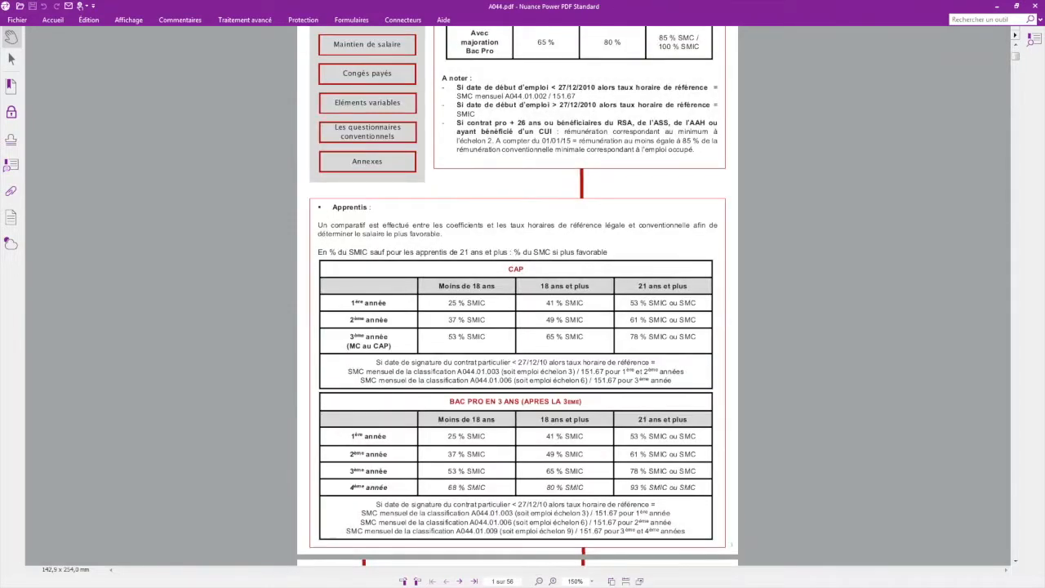
scroll(441, 242, up, 3)
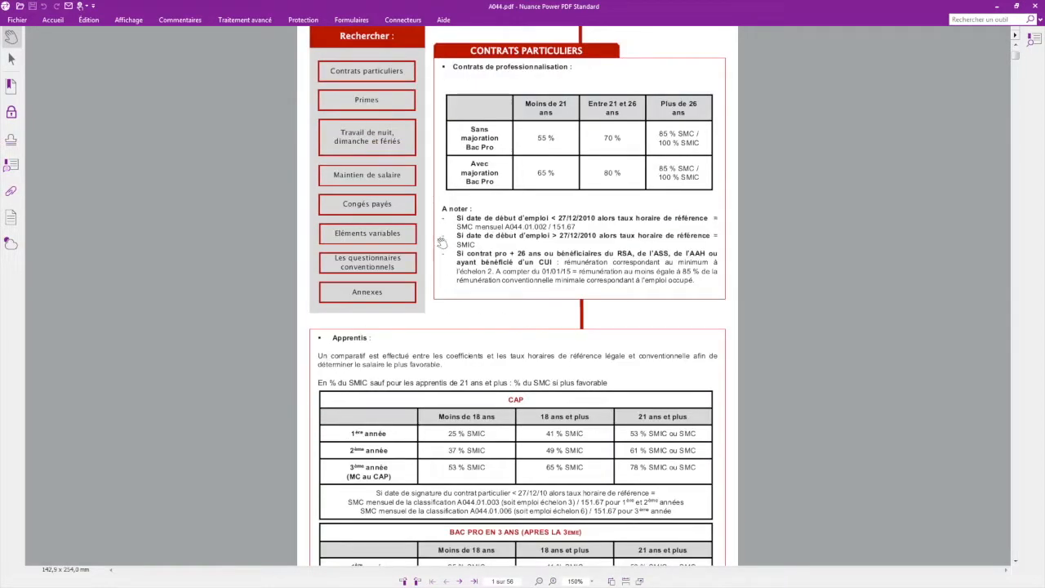
scroll(441, 242, down, 14)
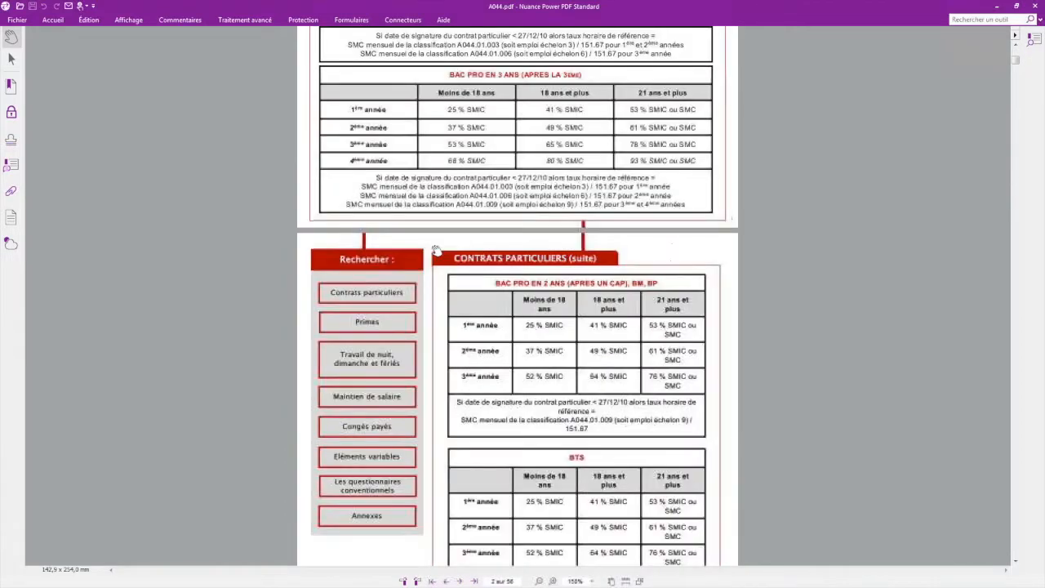
scroll(432, 286, down, 9)
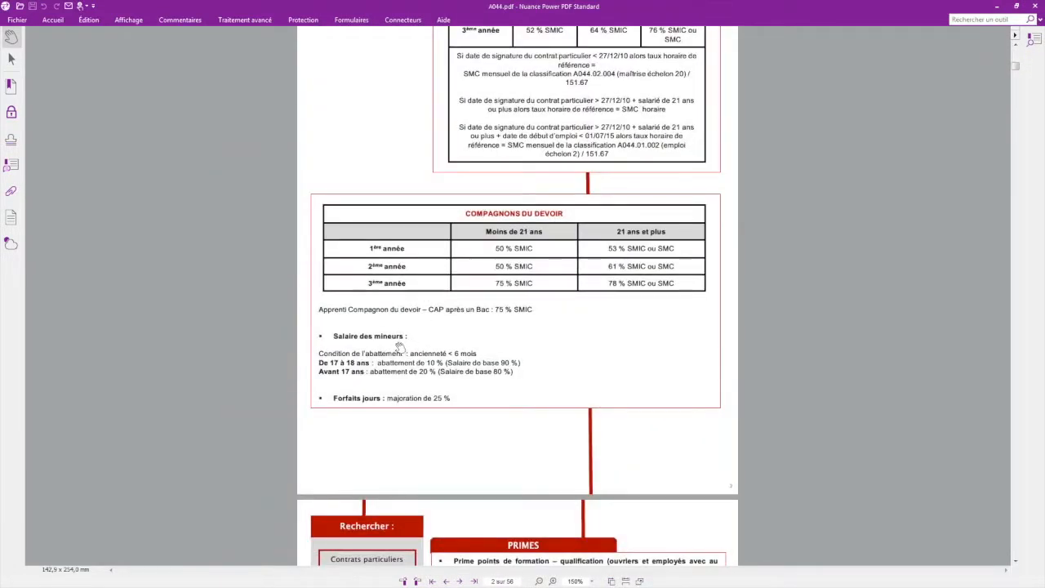
scroll(404, 352, down, 6)
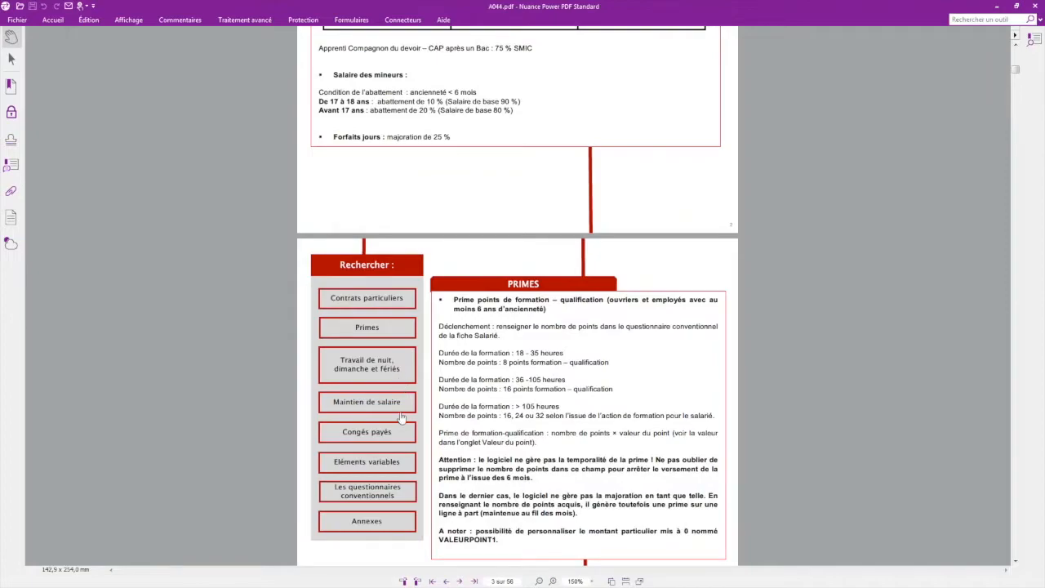
scroll(425, 471, down, 2)
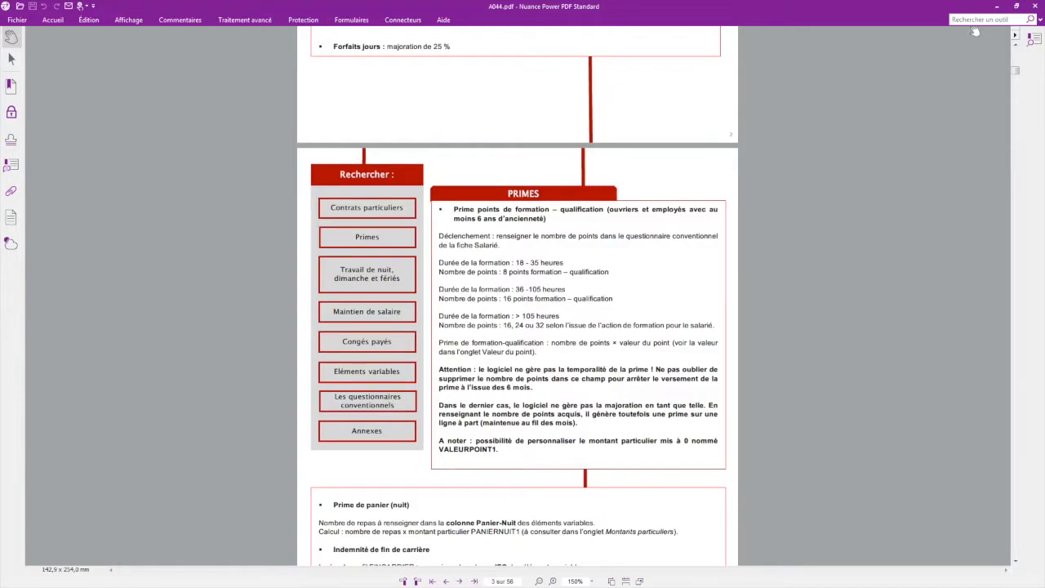
click(1035, 6)
Step: Open the B053 Bois et scieries agreement details and examine the Gratification annuelle entry under Primes
click(464, 53)
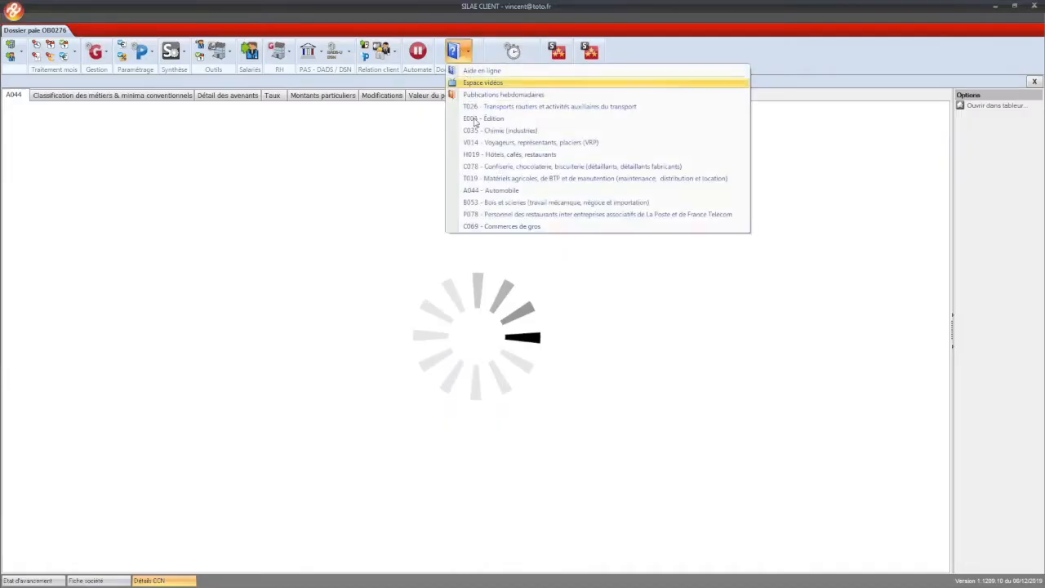
click(462, 206)
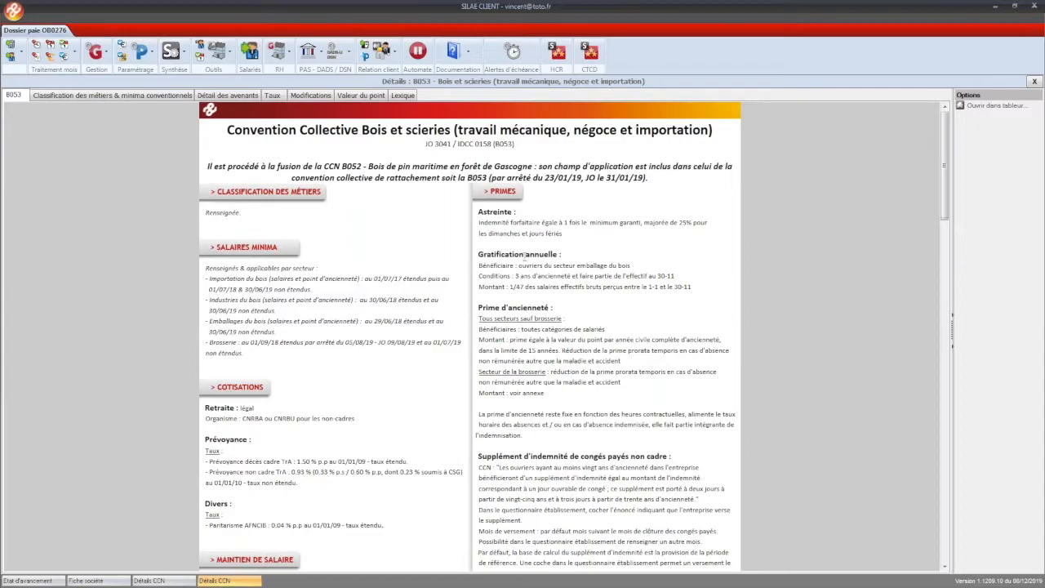
triple_click(490, 254)
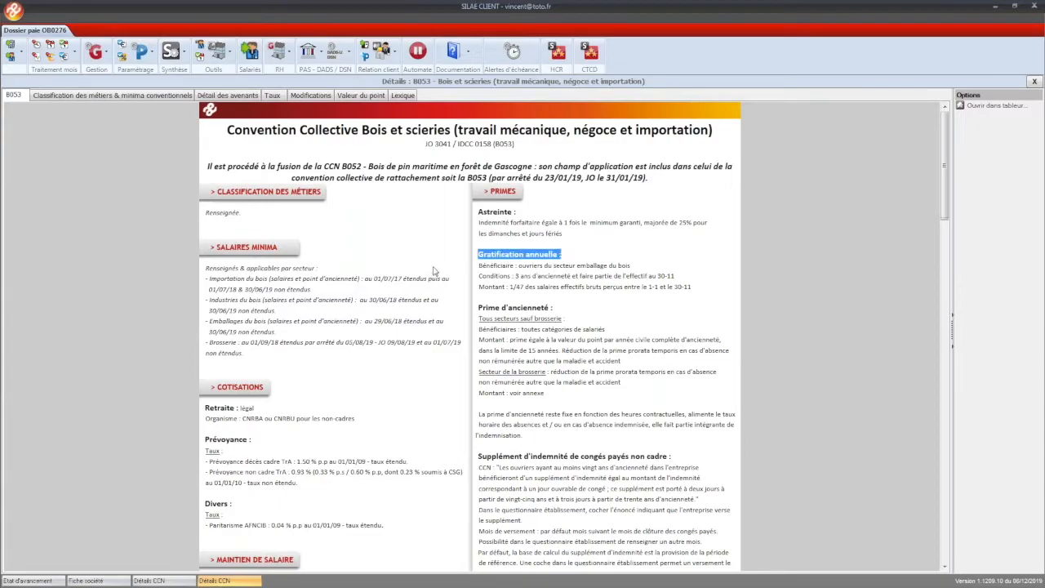
click(434, 393)
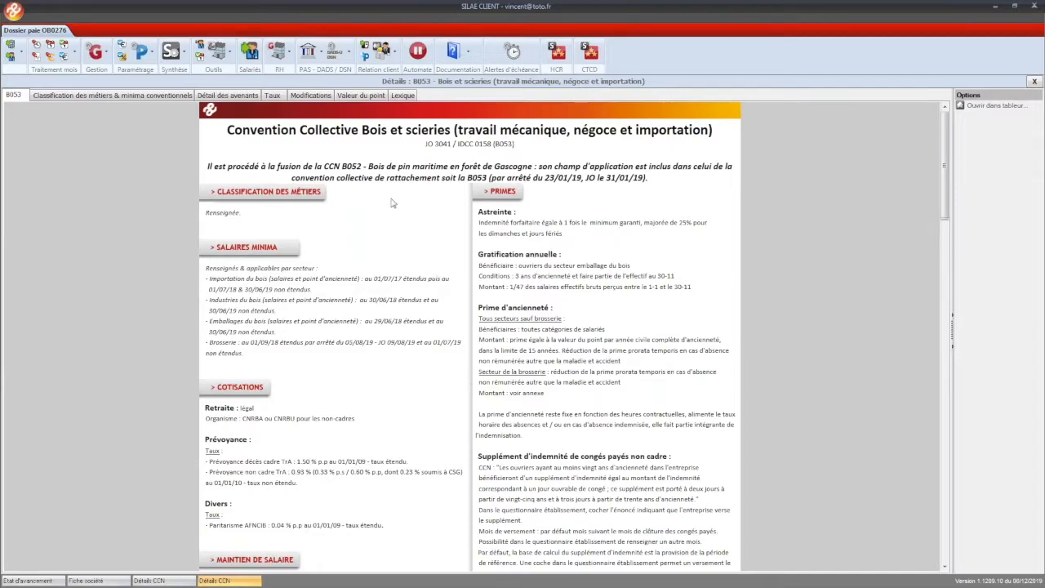
Step: Show the B053 amendment details and read the PDF attached to the 01/07/2019 Secteur de la brosserie salary amendment
click(236, 97)
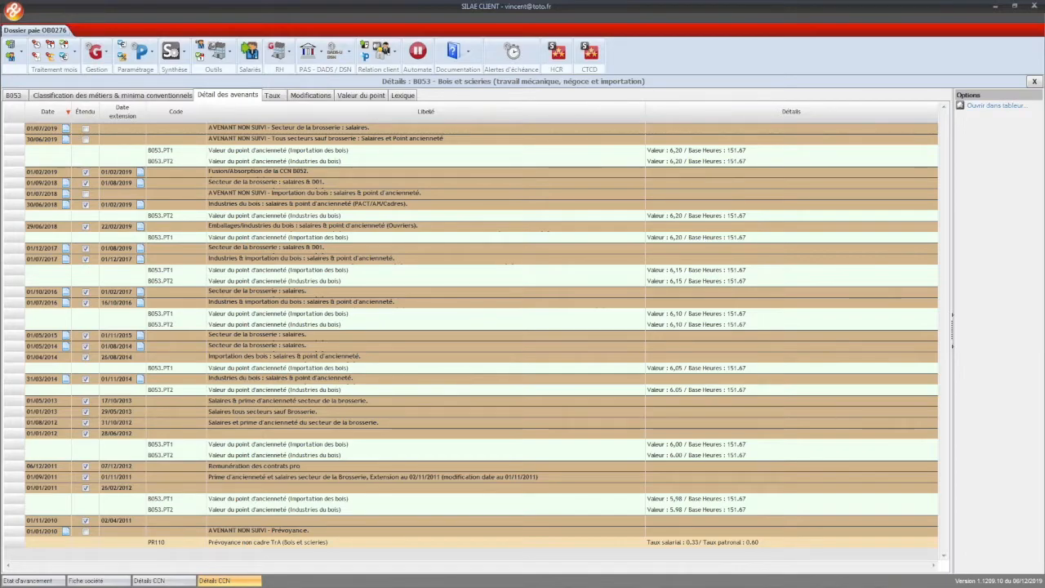
click(69, 131)
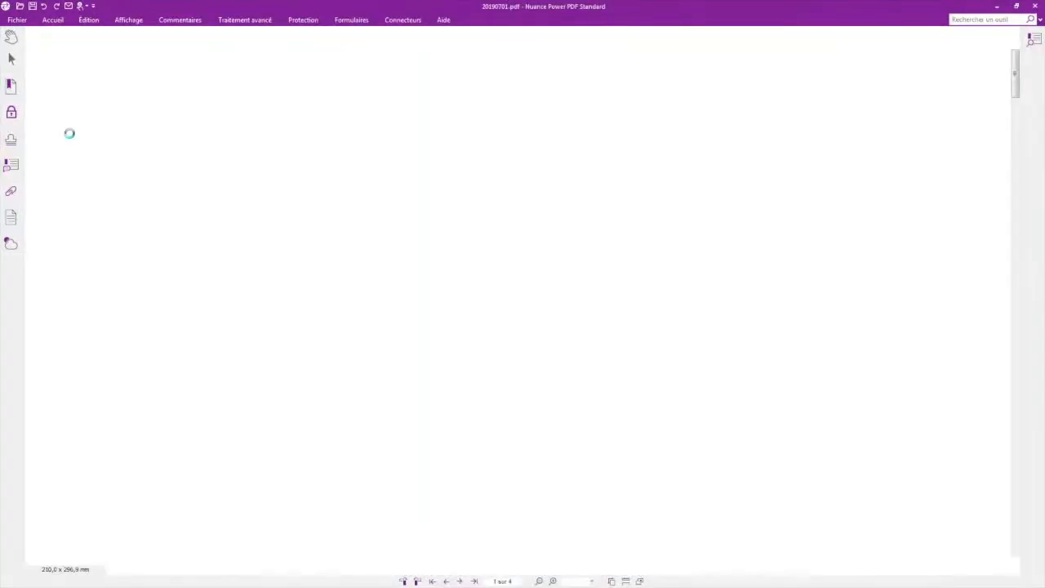
click(11, 37)
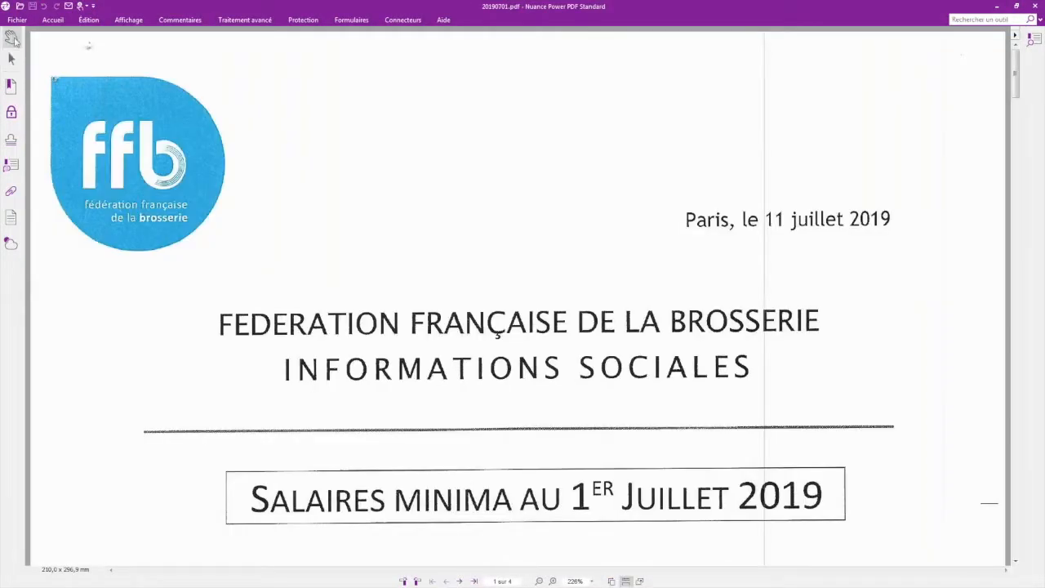
scroll(342, 307, down, 3)
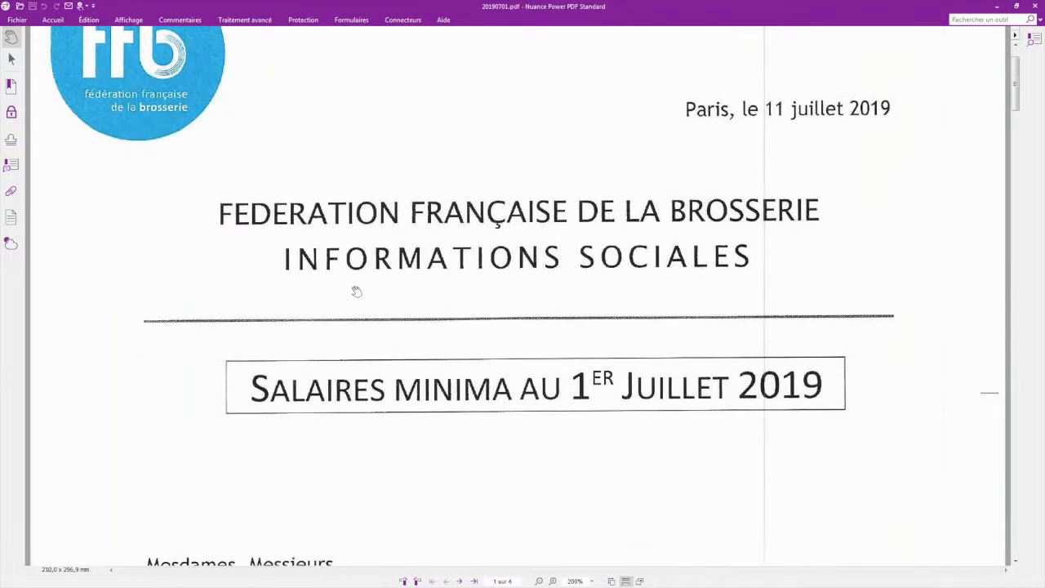
ctrl+scroll(355, 291, down, 2)
scroll(393, 326, down, 3)
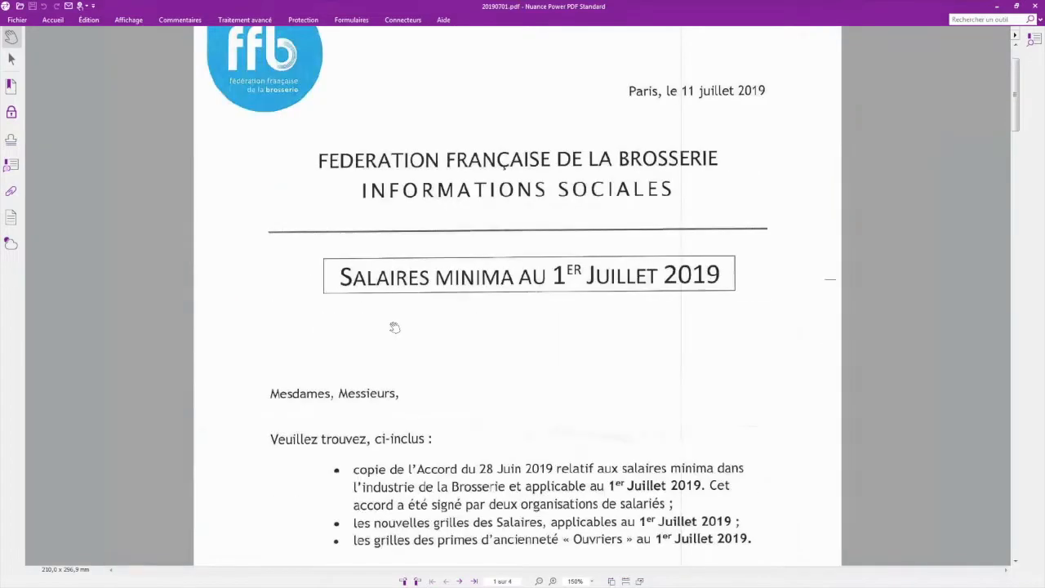
scroll(393, 326, down, 2)
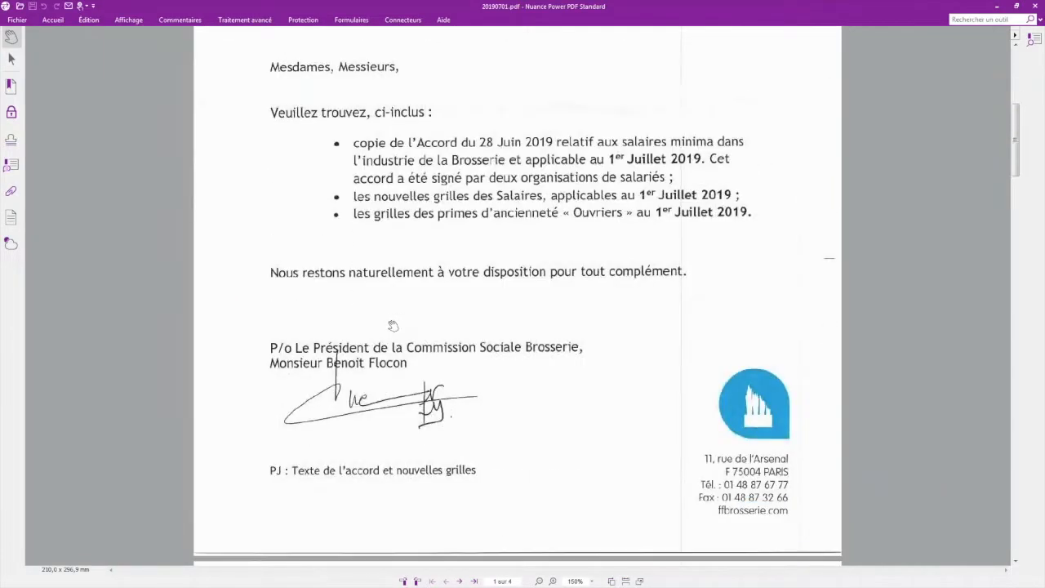
scroll(393, 325, down, 5)
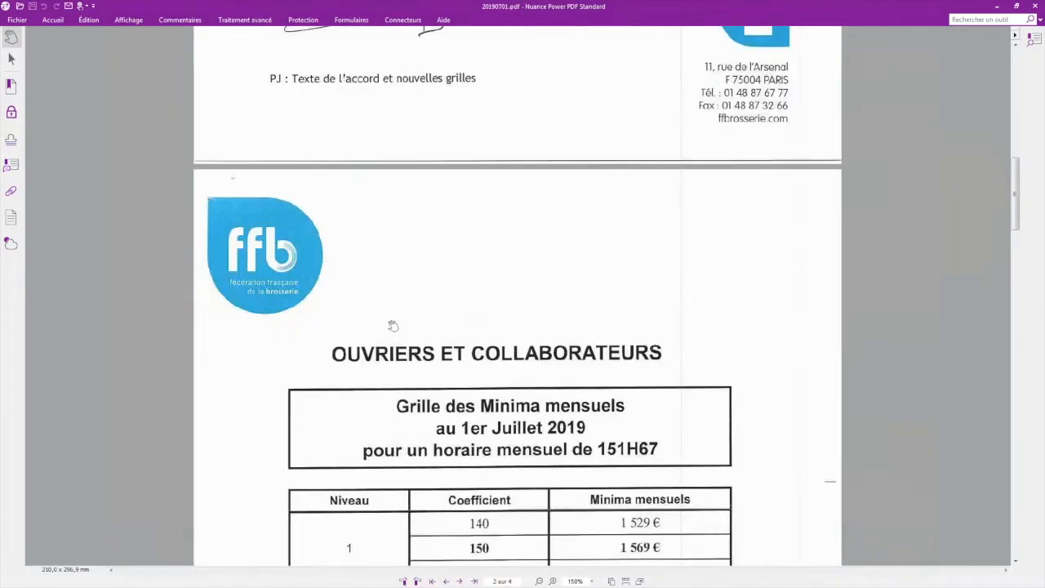
scroll(392, 326, down, 1)
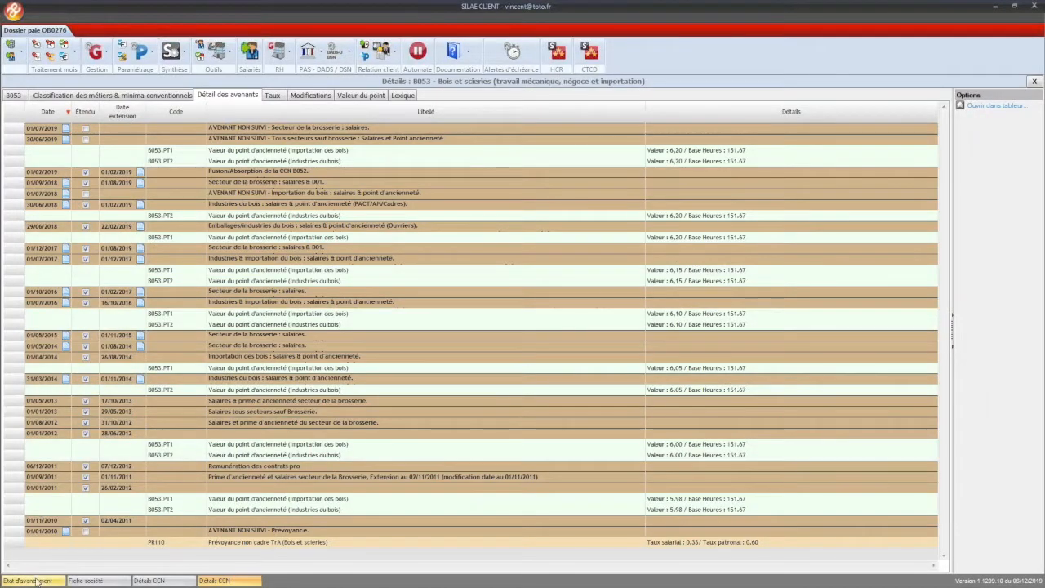
Step: Return to the payroll progress overview and check the October and November 2019 columns above the payslips row
click(41, 581)
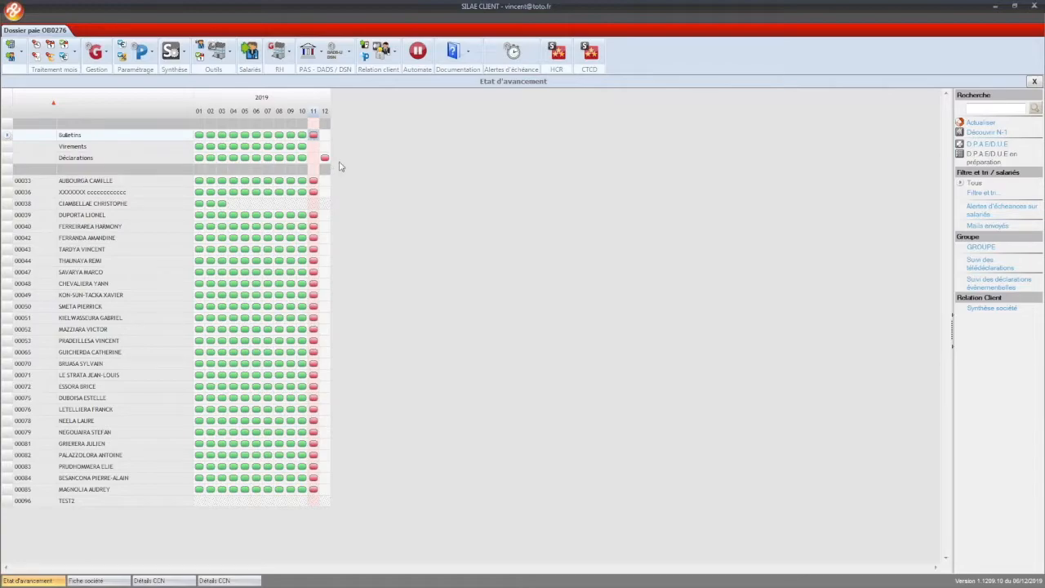
click(314, 124)
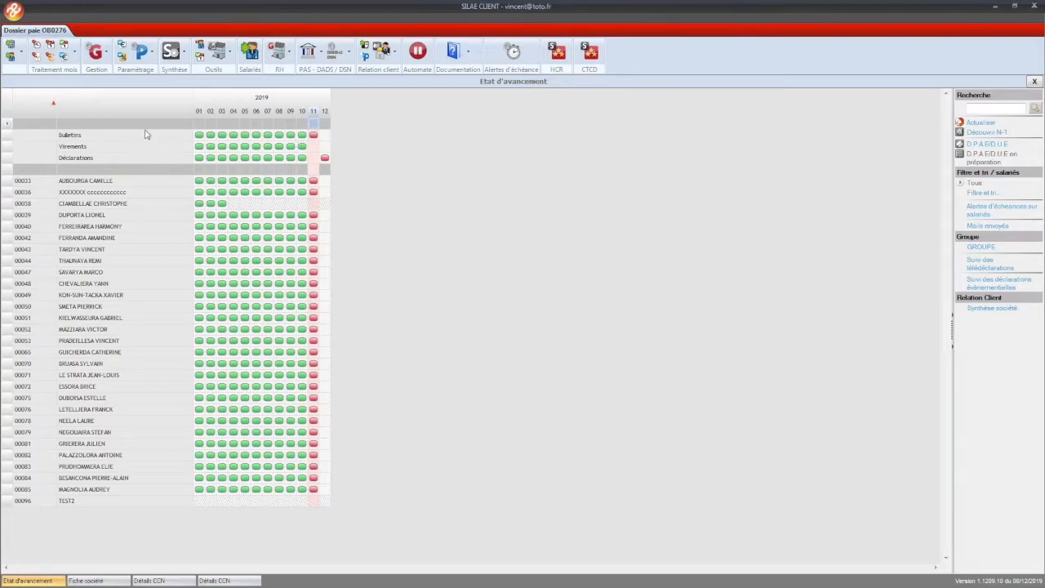
click(301, 126)
click(311, 126)
Step: List all employee records without search filters and open the first employee's record
click(10, 58)
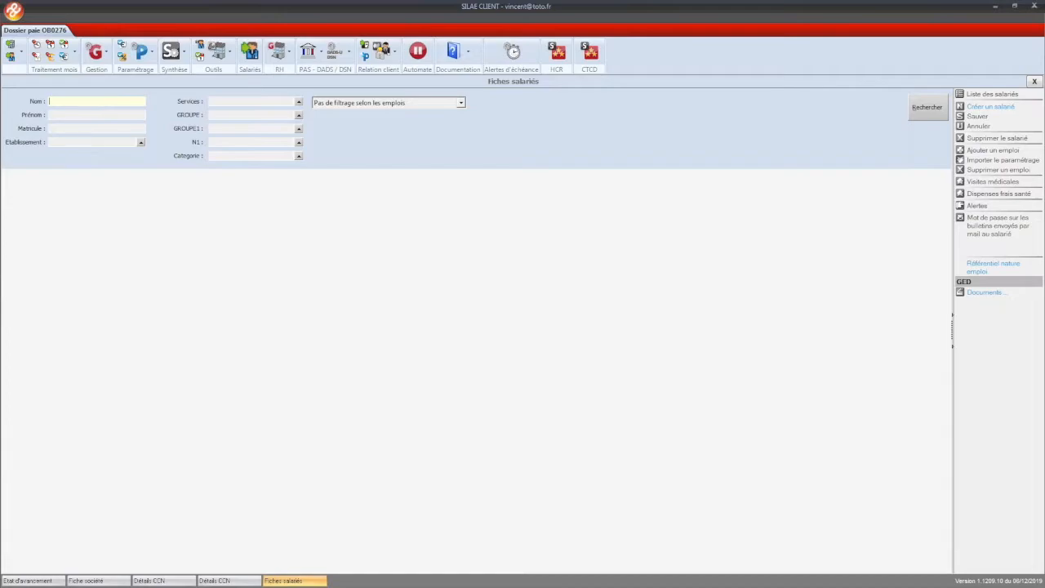
click(926, 107)
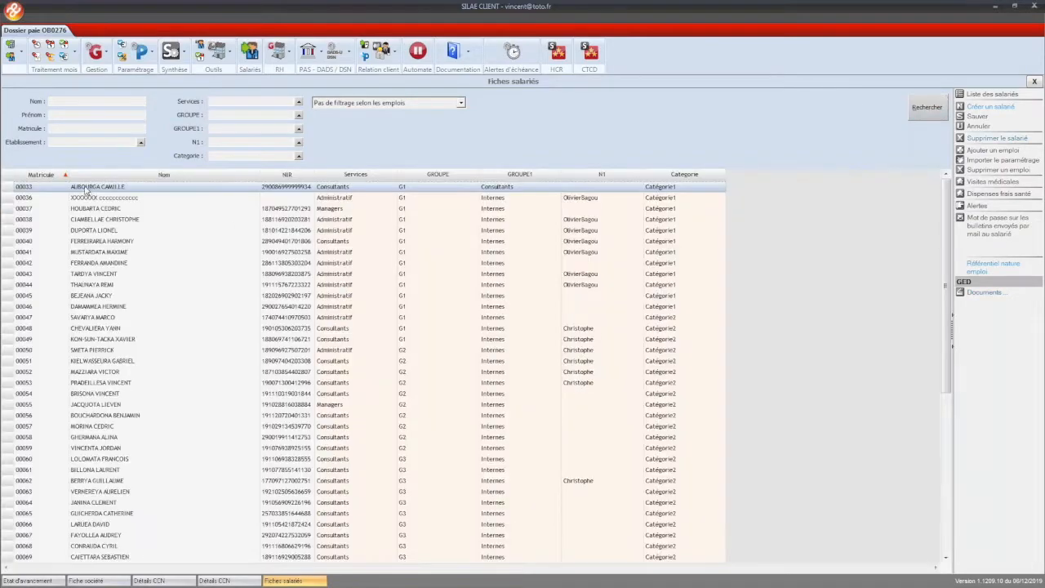
double_click(86, 187)
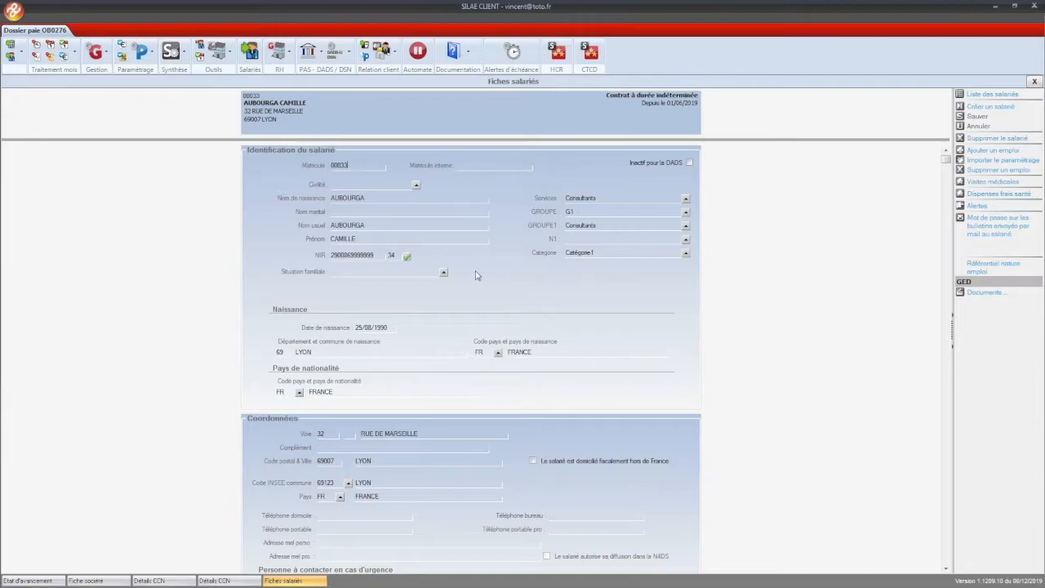
Step: Examine the employee record from identification, contact and bank details through Saisies - arrêts and dependants to the Emploi section
scroll(294, 311, down, 3)
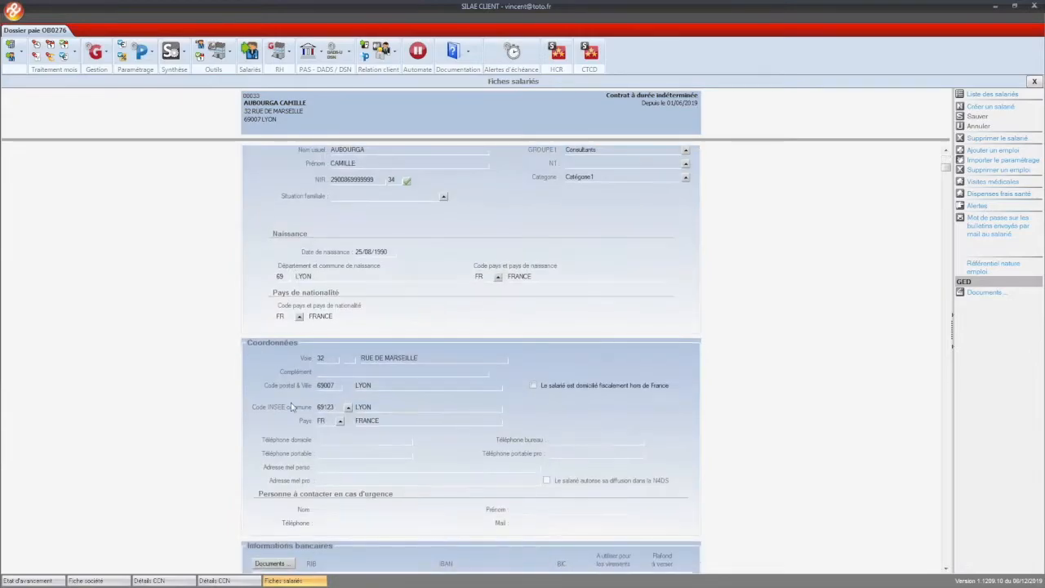
scroll(307, 302, down, 2)
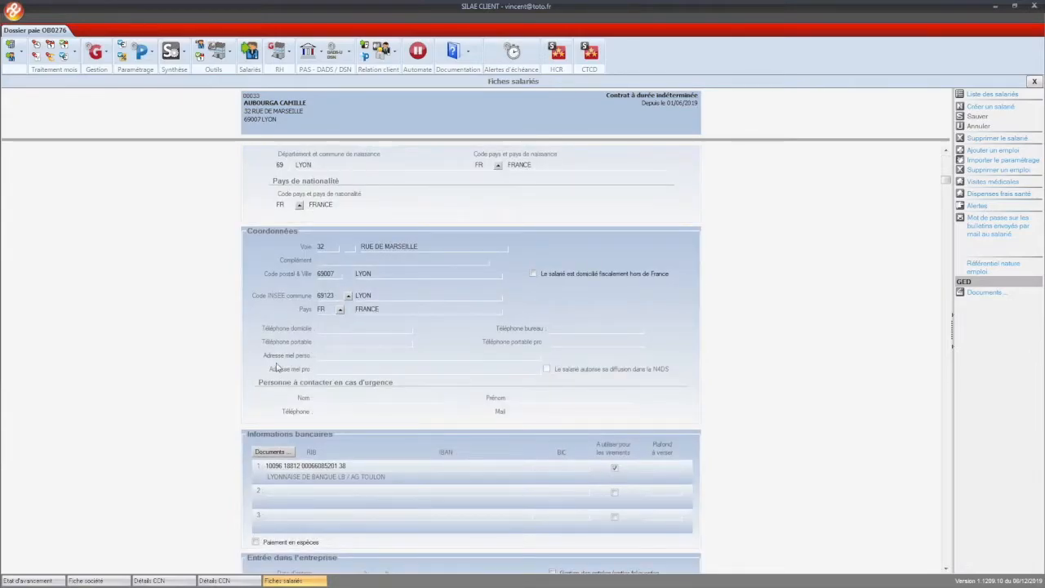
scroll(276, 364, down, 6)
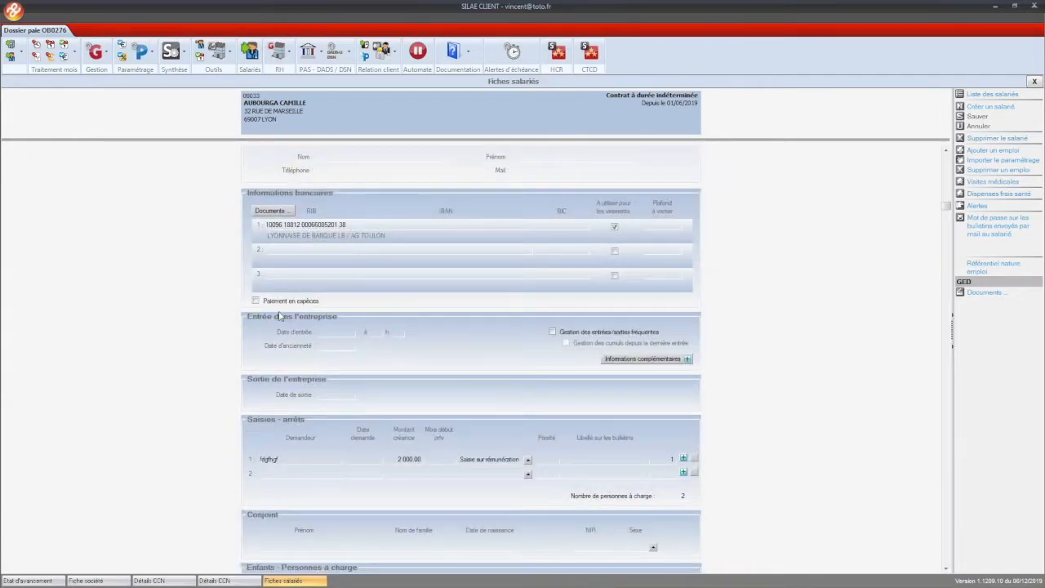
scroll(280, 317, down, 3)
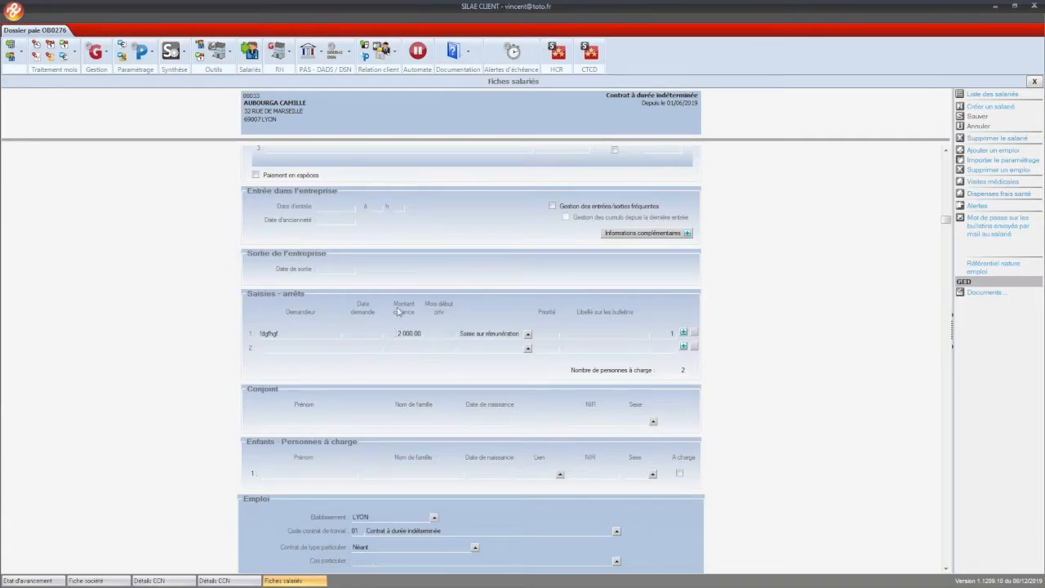
scroll(399, 312, down, 1)
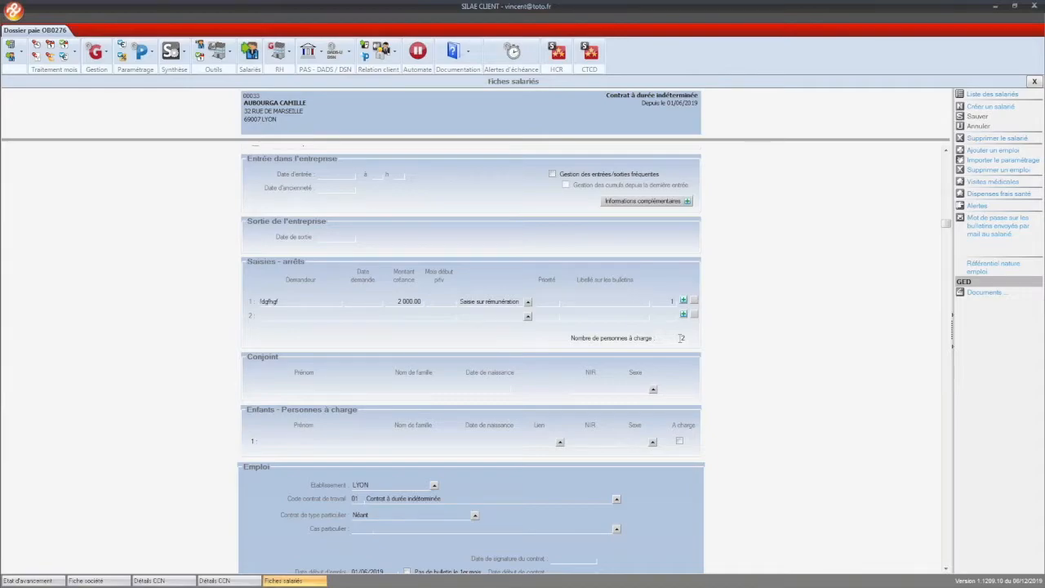
scroll(310, 349, down, 3)
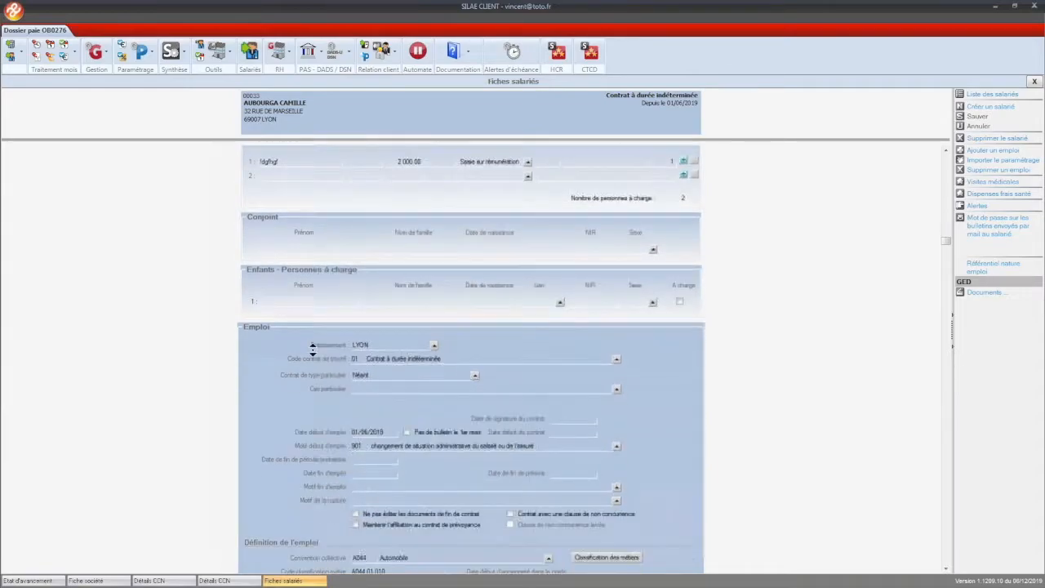
scroll(312, 349, down, 1)
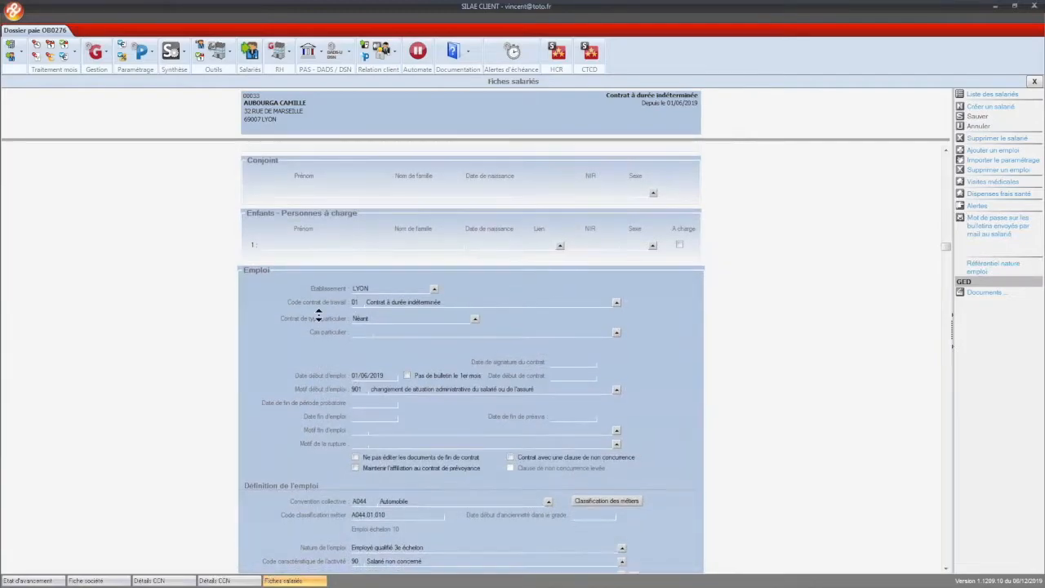
scroll(319, 316, down, 1)
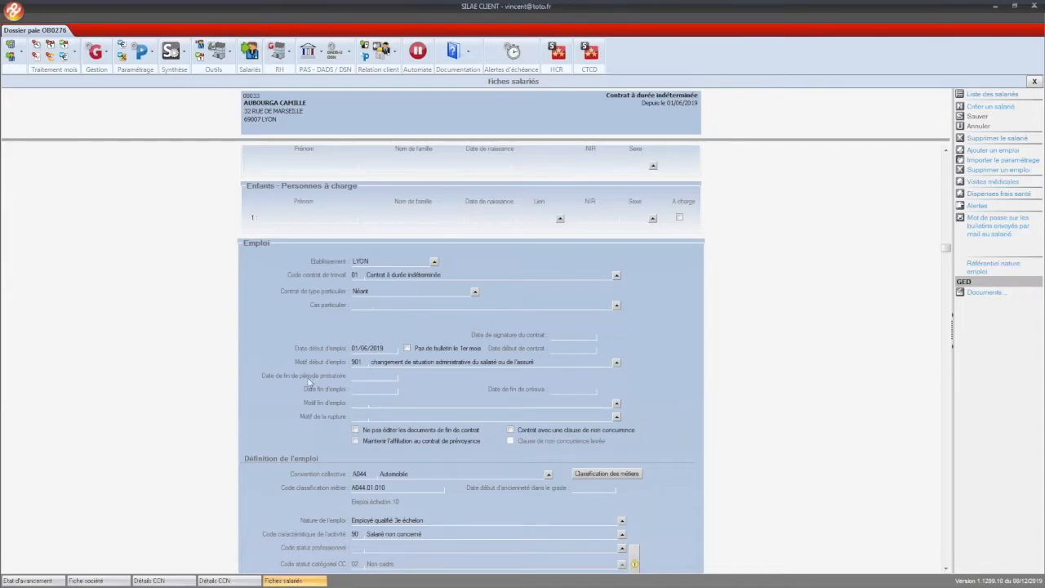
scroll(526, 420, down, 3)
scroll(529, 395, down, 3)
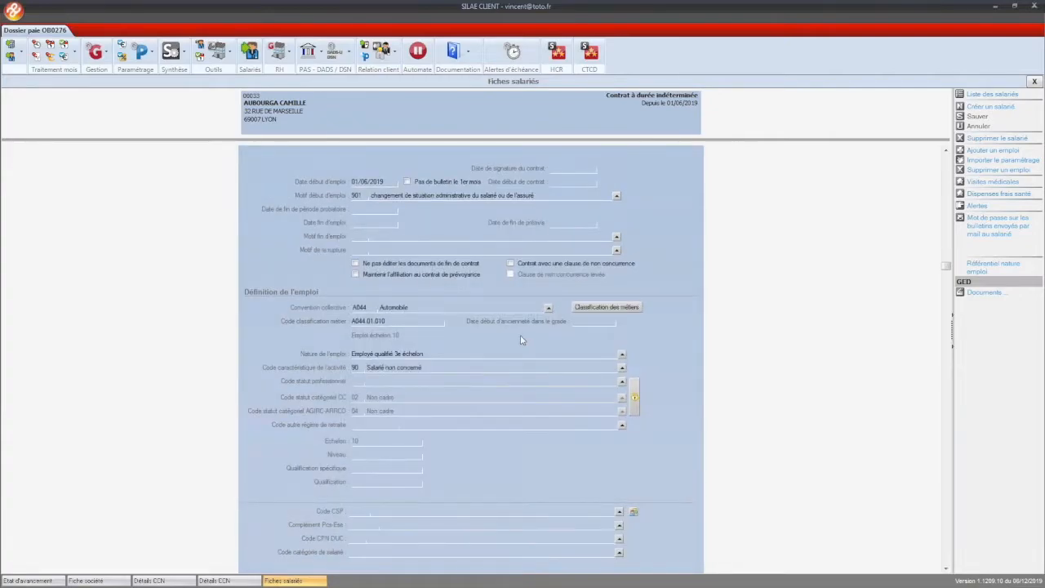
Step: Set the employee's job classification under the A044 Automobile agreement to Emploi échelon 8 in Ouvriers et employés
scroll(521, 339, down, 1)
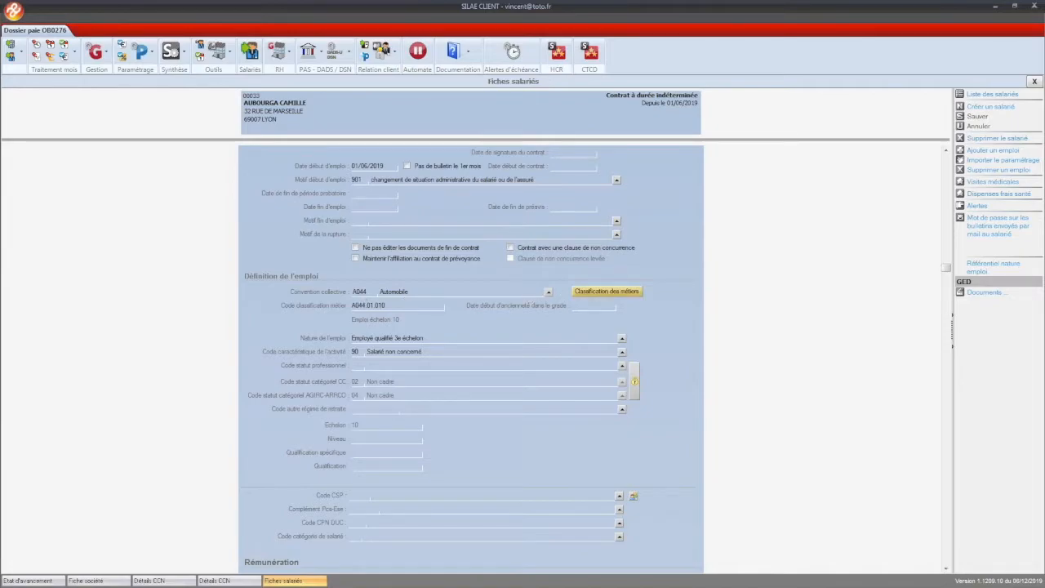
click(595, 294)
click(279, 216)
click(279, 373)
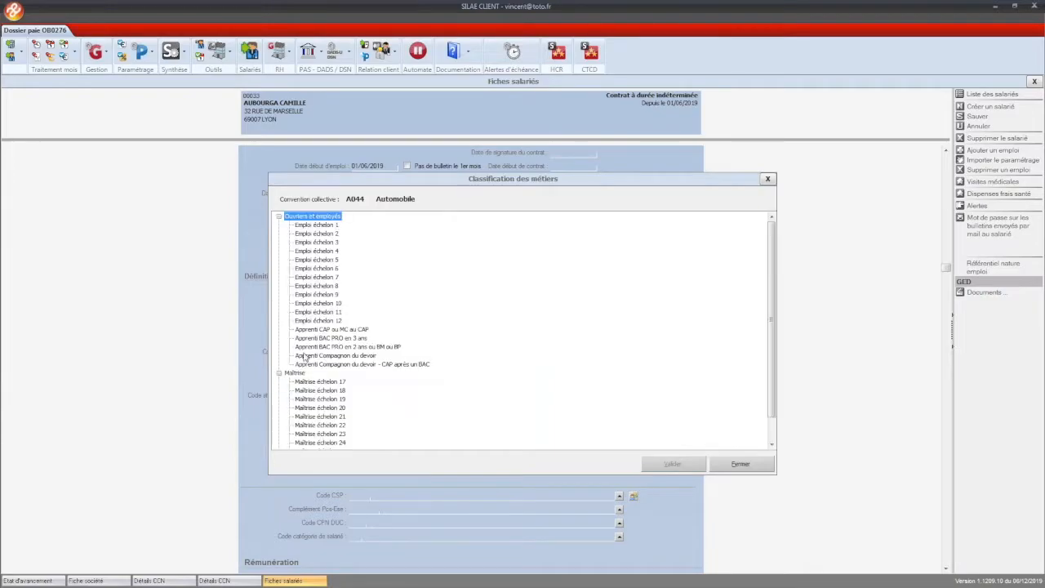
mouse_move(318, 292)
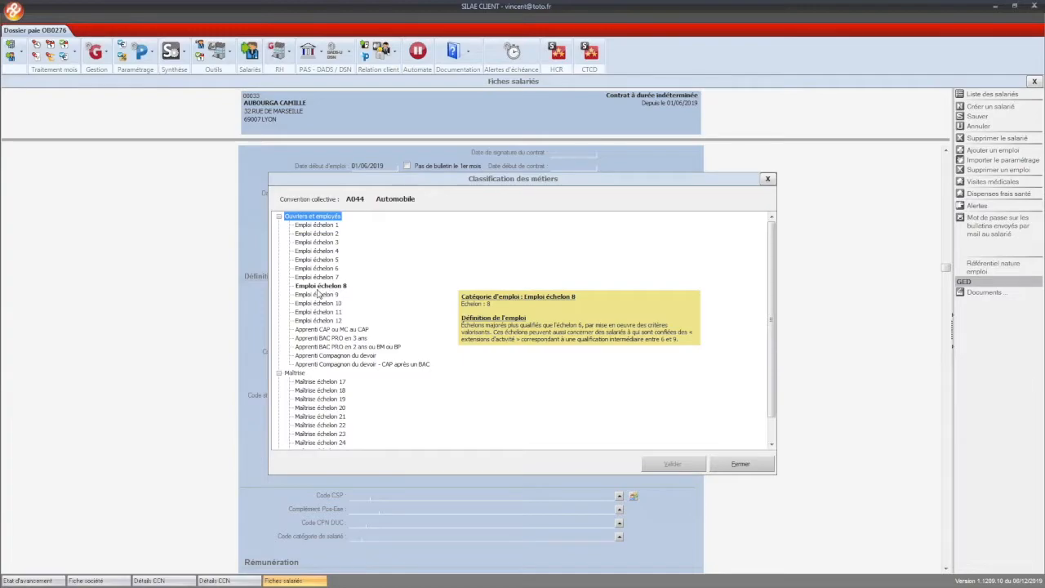
click(318, 287)
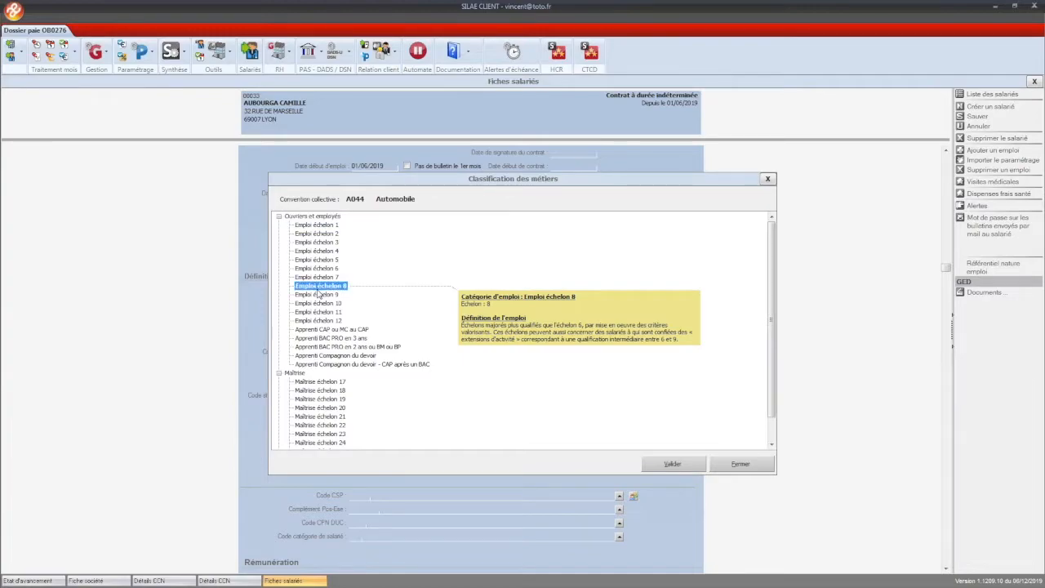
click(671, 462)
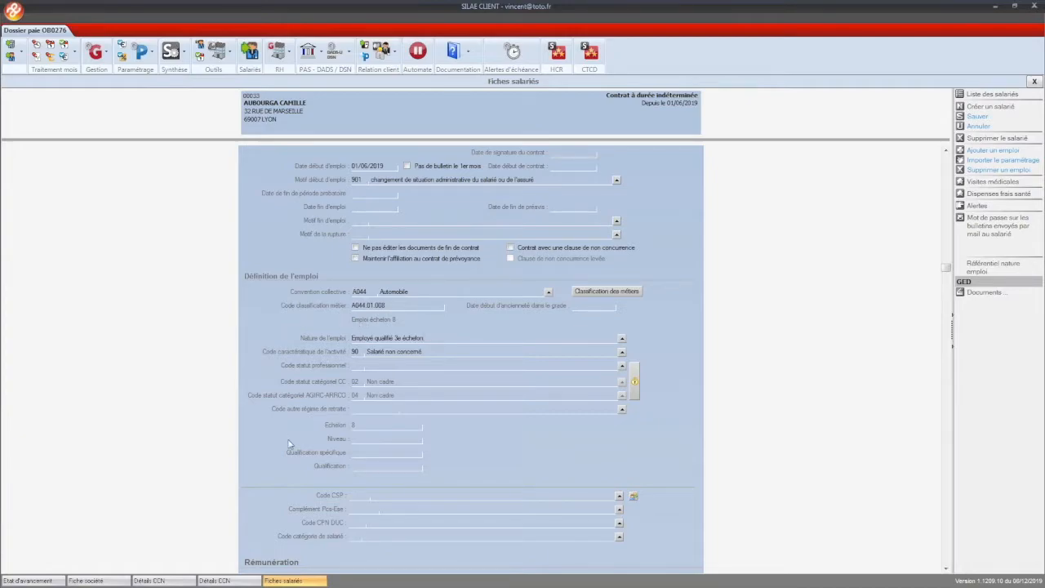
Step: Enter a monthly base salary (Salaire de base) of 1600 in the Rémunération section
scroll(294, 420, down, 3)
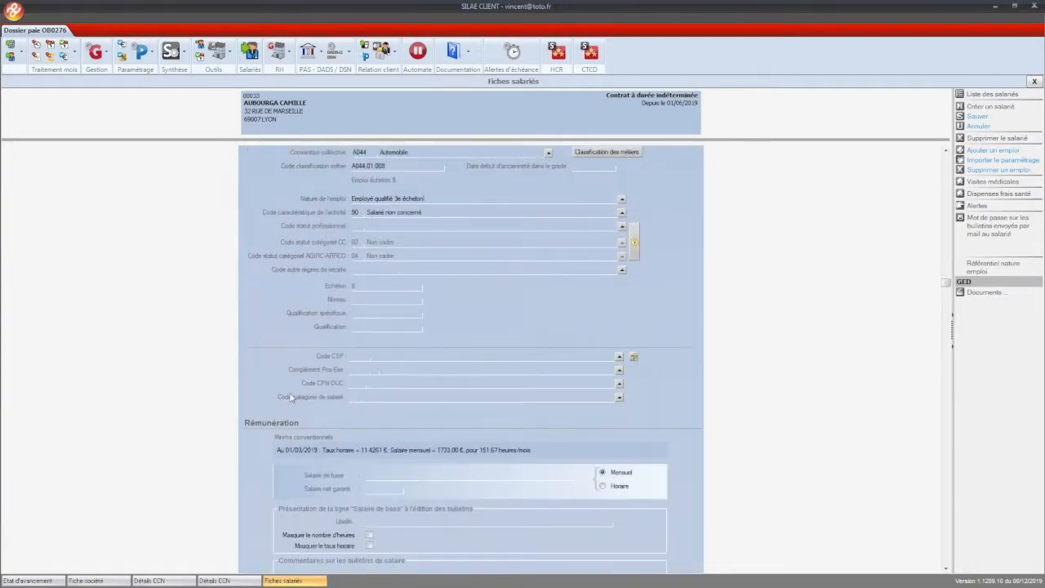
scroll(290, 397, down, 2)
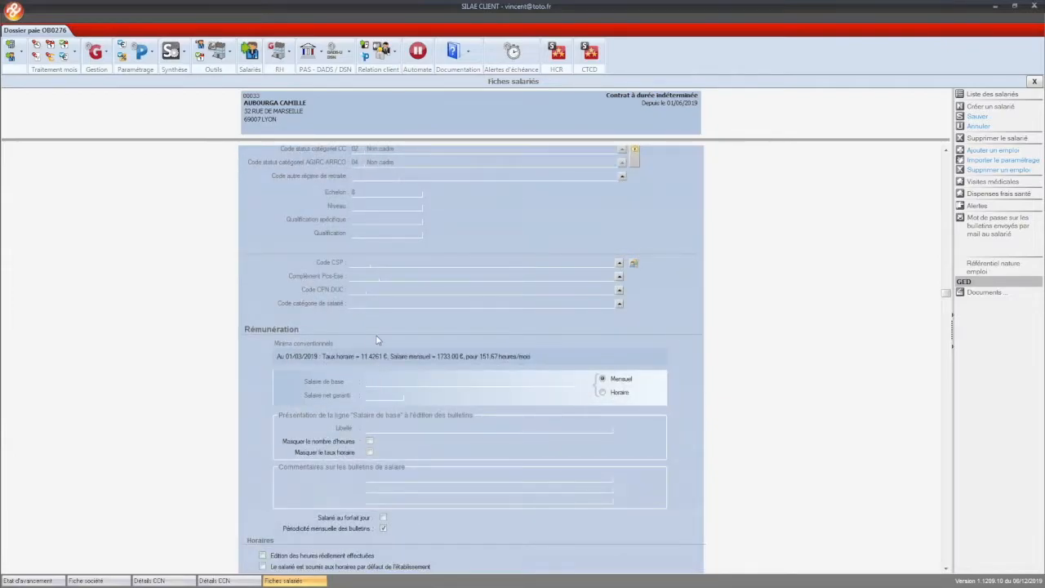
scroll(377, 339, down, 1)
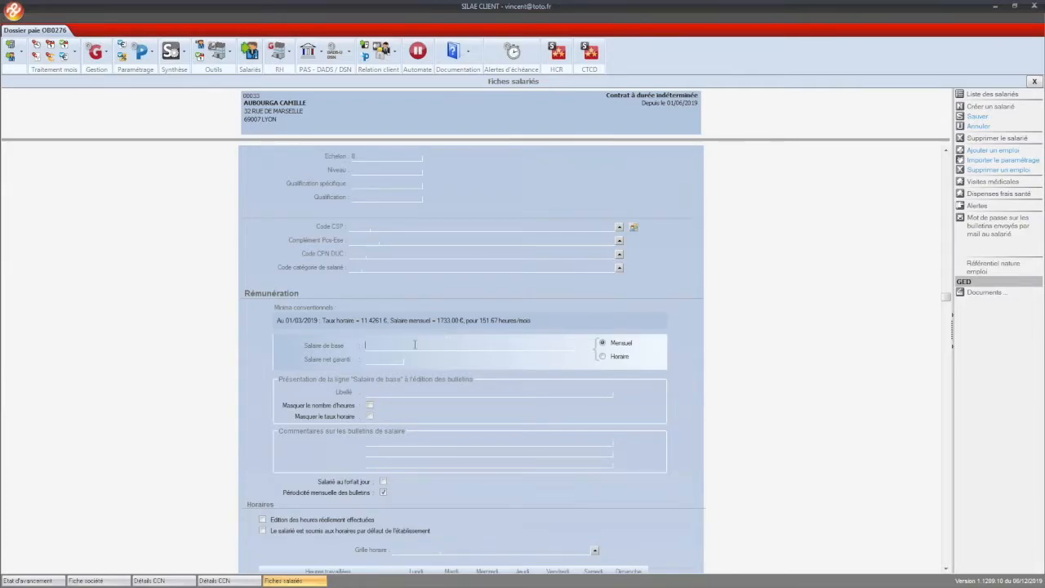
text(600)
key(Tab)
Step: Apply the establishment's default working hours to the employee in the Horaires section and check the monthly hours table
scroll(415, 345, down, 3)
scroll(414, 345, up, 1)
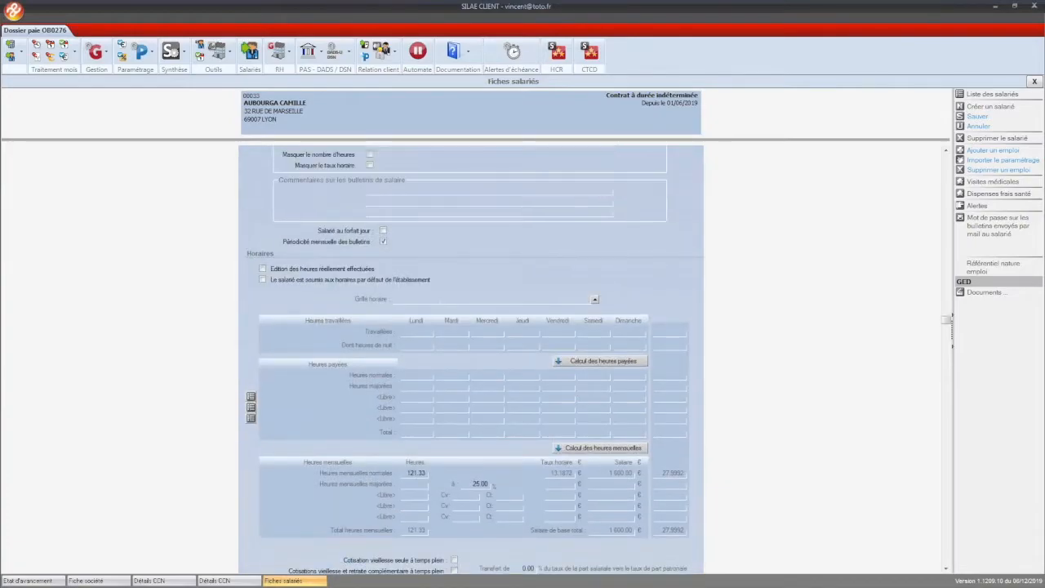
scroll(326, 327, up, 2)
scroll(326, 327, down, 1)
click(325, 327)
scroll(352, 503, down, 2)
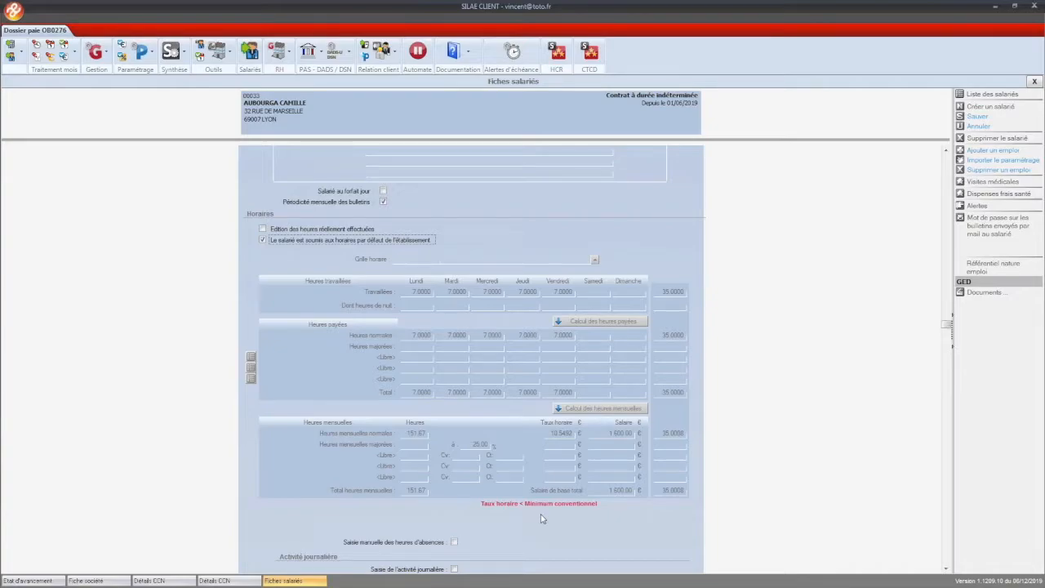
Step: Review the conventional minimums and the Ouvriers et employés levels in the job classification, and close it without choosing another level
scroll(539, 518, up, 1)
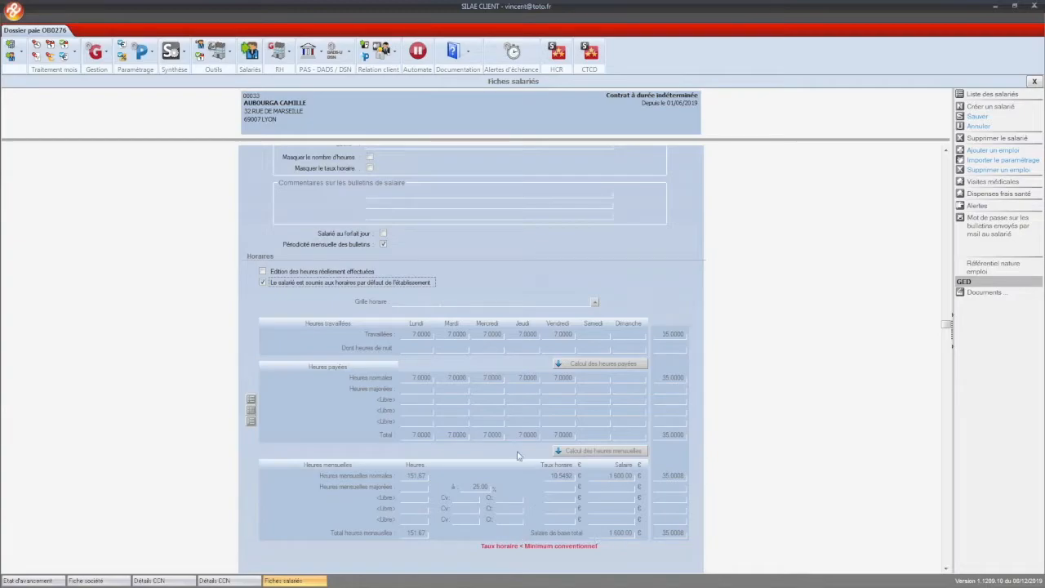
scroll(510, 417, up, 7)
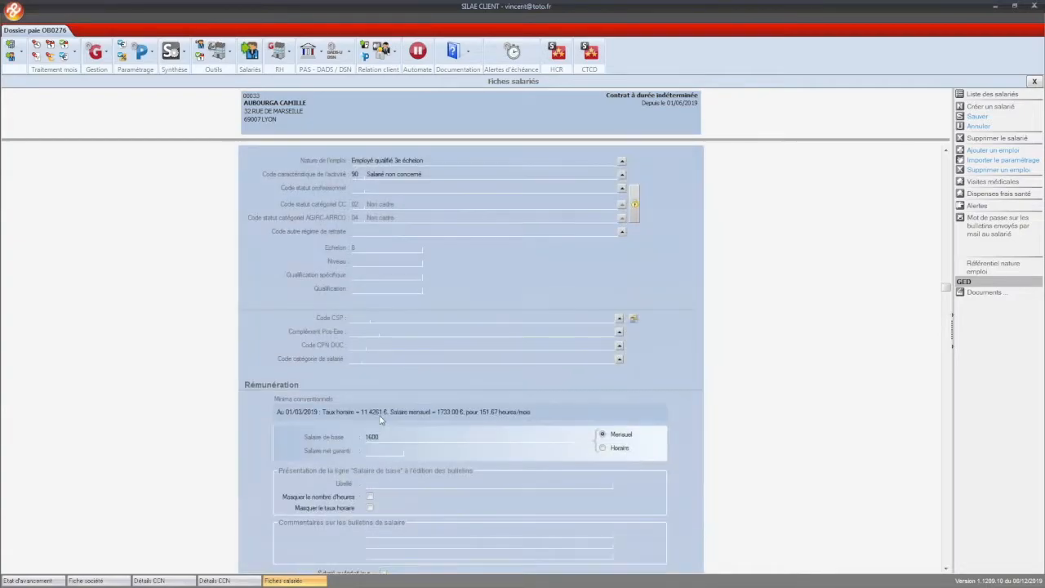
scroll(379, 418, up, 4)
click(608, 245)
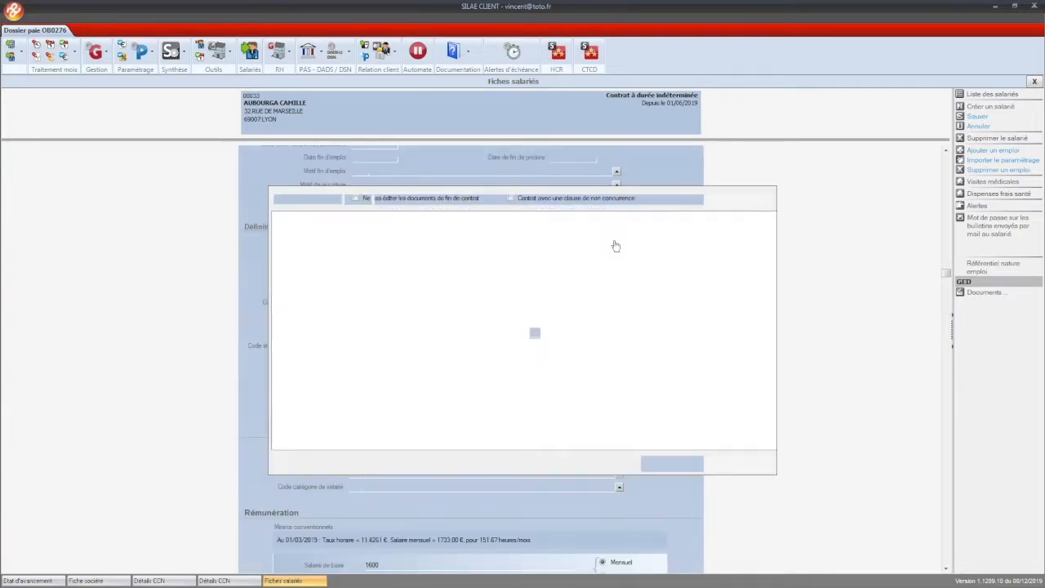
click(278, 217)
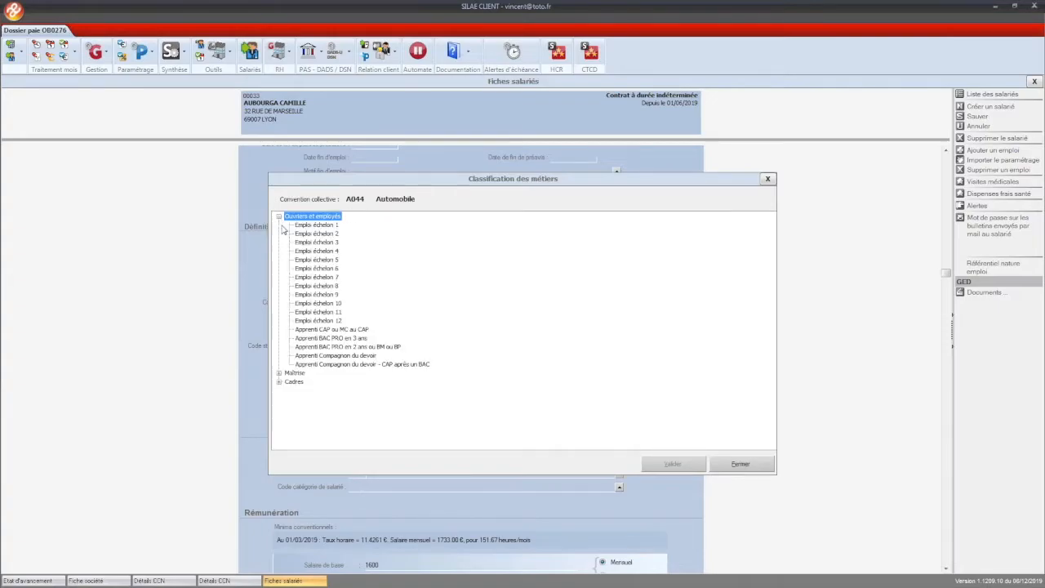
mouse_move(312, 308)
click(767, 178)
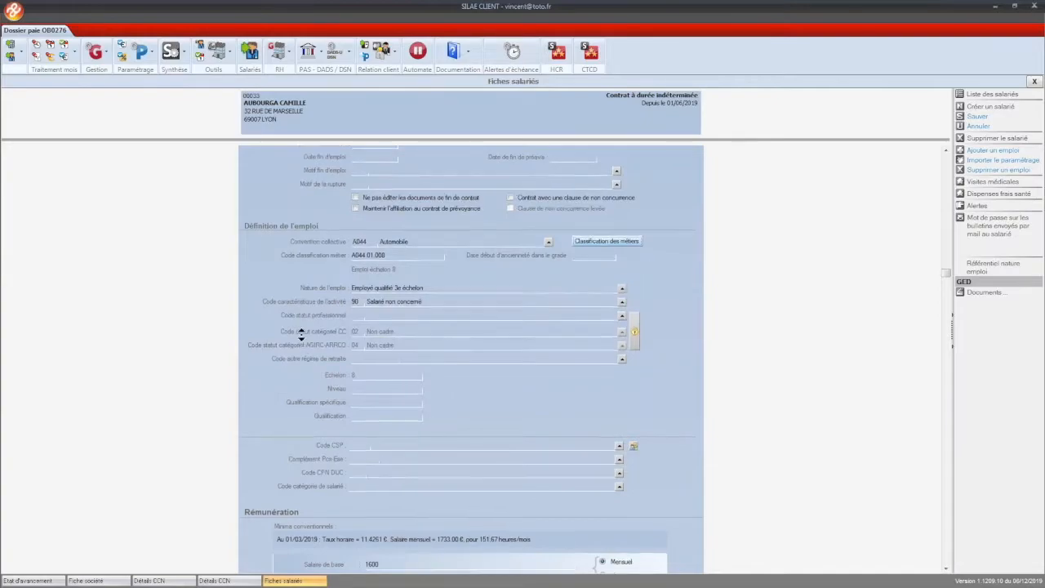
Step: Review the record back up from Définition de l'emploi to Informations bancaires and highlight the first bank account number
scroll(301, 335, down, 1)
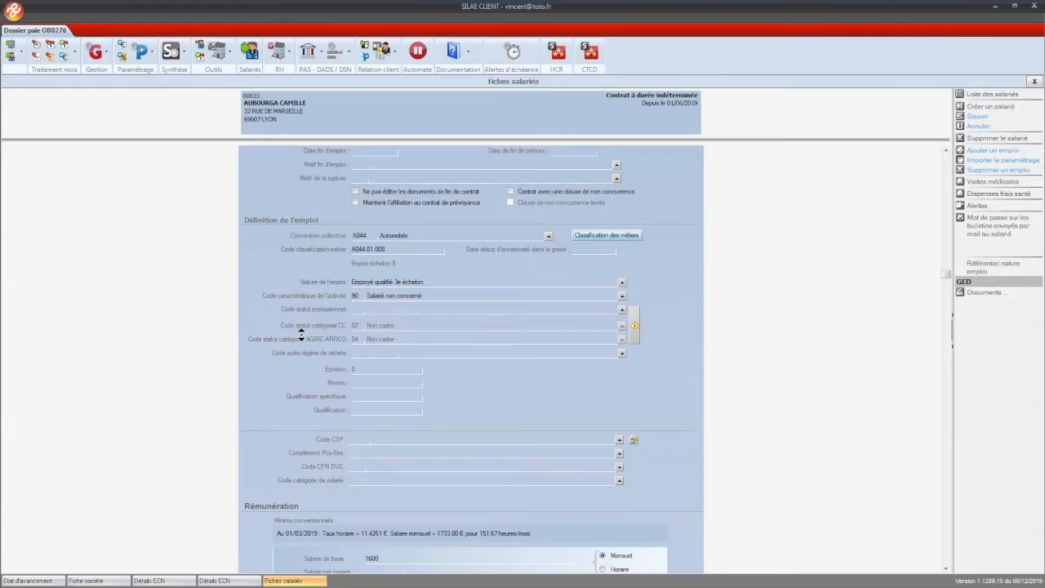
scroll(301, 335, up, 3)
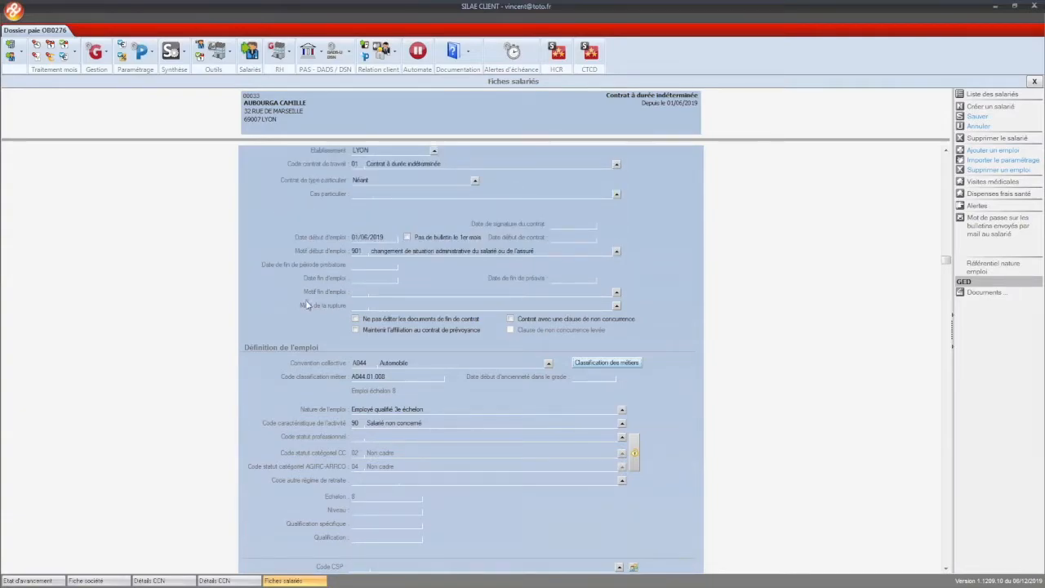
scroll(364, 286, up, 3)
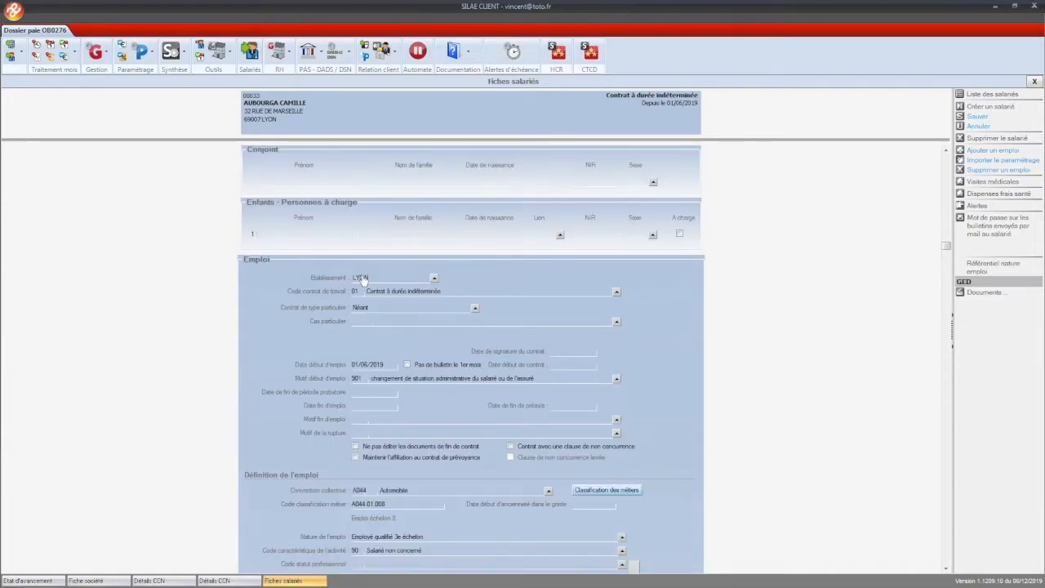
scroll(297, 303, up, 2)
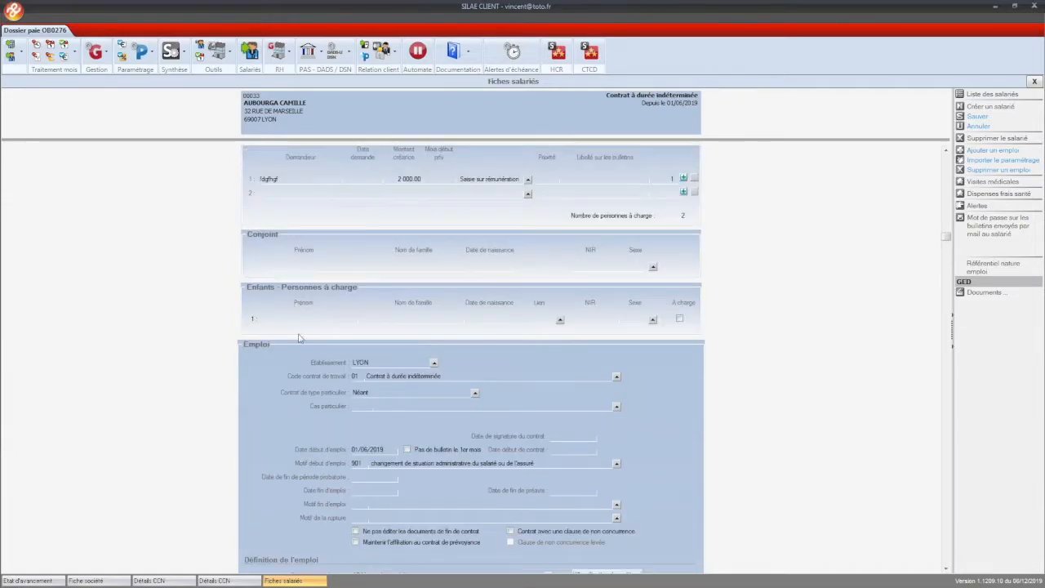
scroll(303, 261, up, 5)
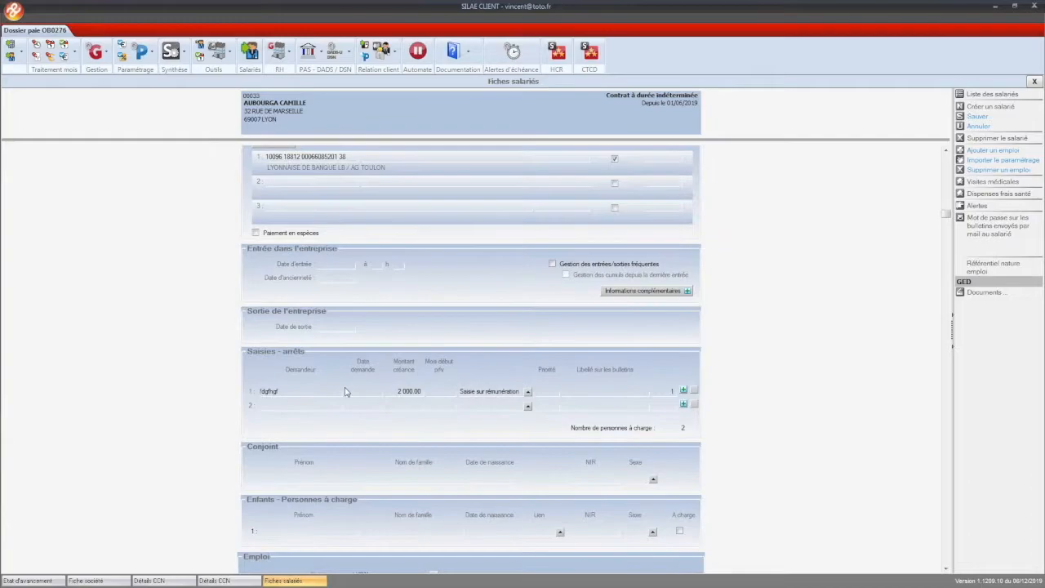
scroll(461, 343, up, 1)
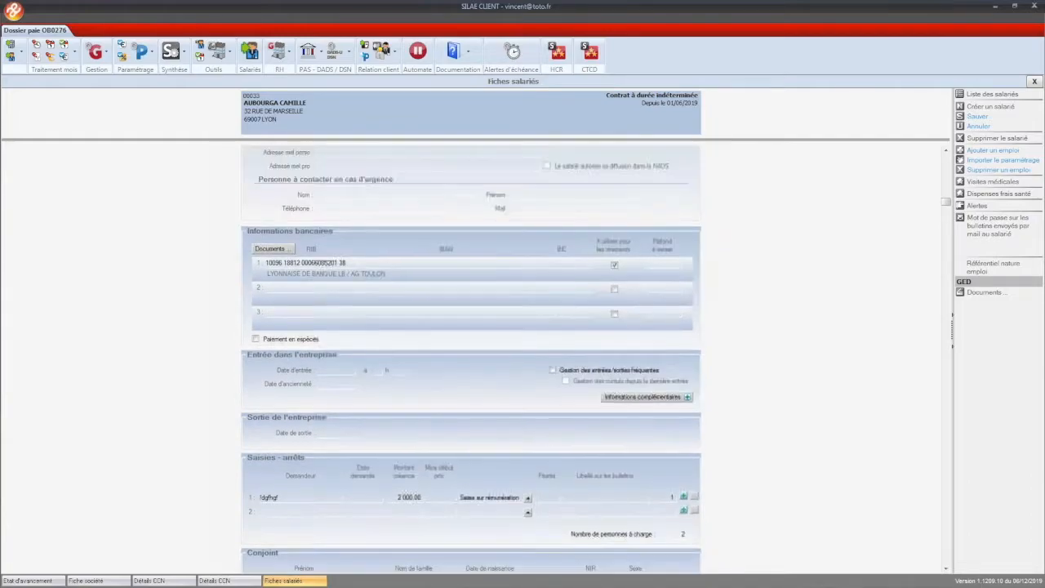
drag(351, 263, 248, 262)
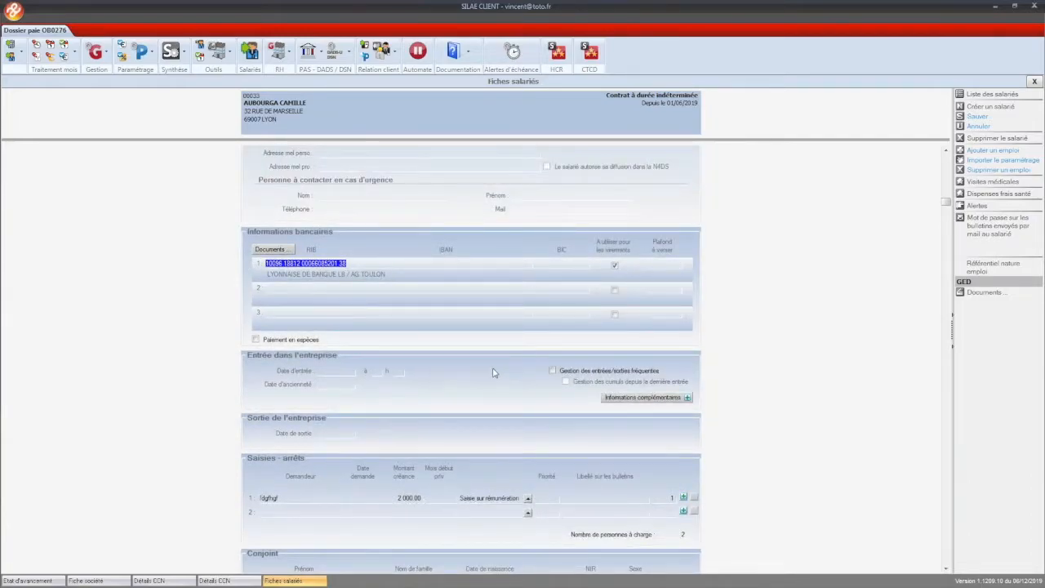
scroll(495, 373, up, 1)
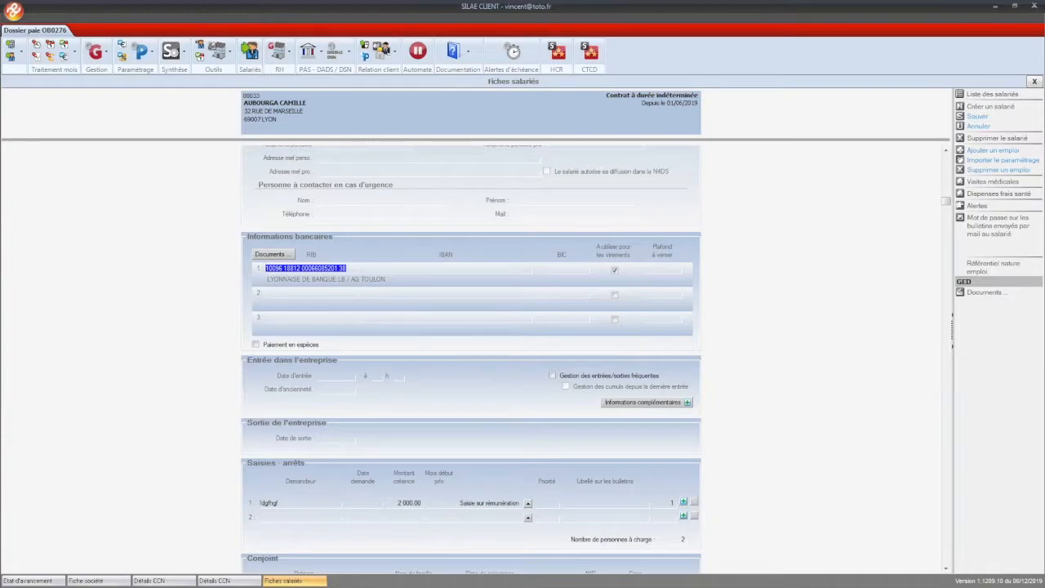
Step: Review the available employee tools, such as the Excel import of employee information, without running any of them
scroll(470, 359, up, 2)
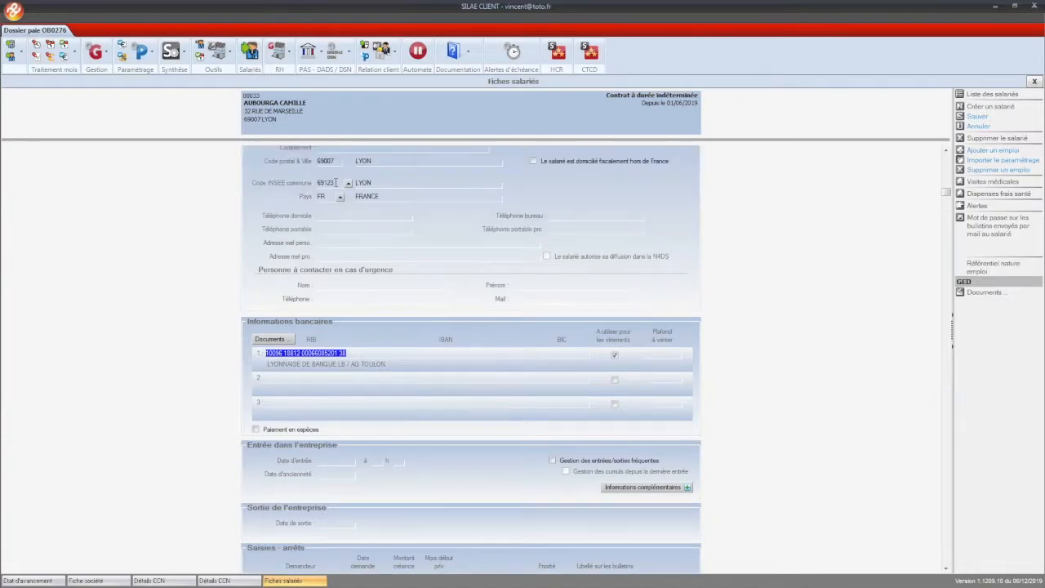
click(218, 54)
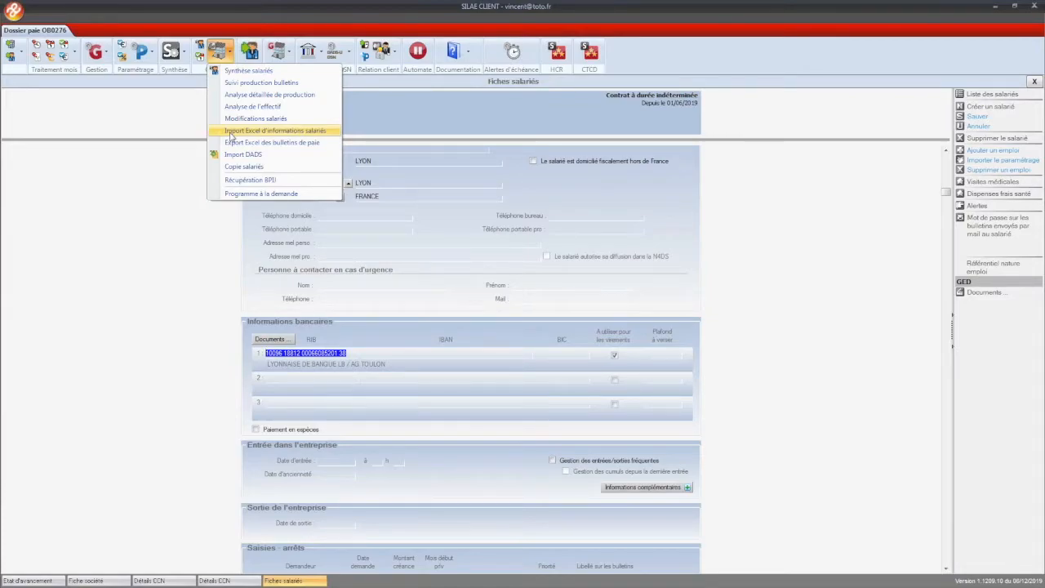
click(661, 294)
Step: Try letter codes such as T and CG as entries for the base salary (Salaire de base) in the Rémunération section
scroll(571, 341, down, 2)
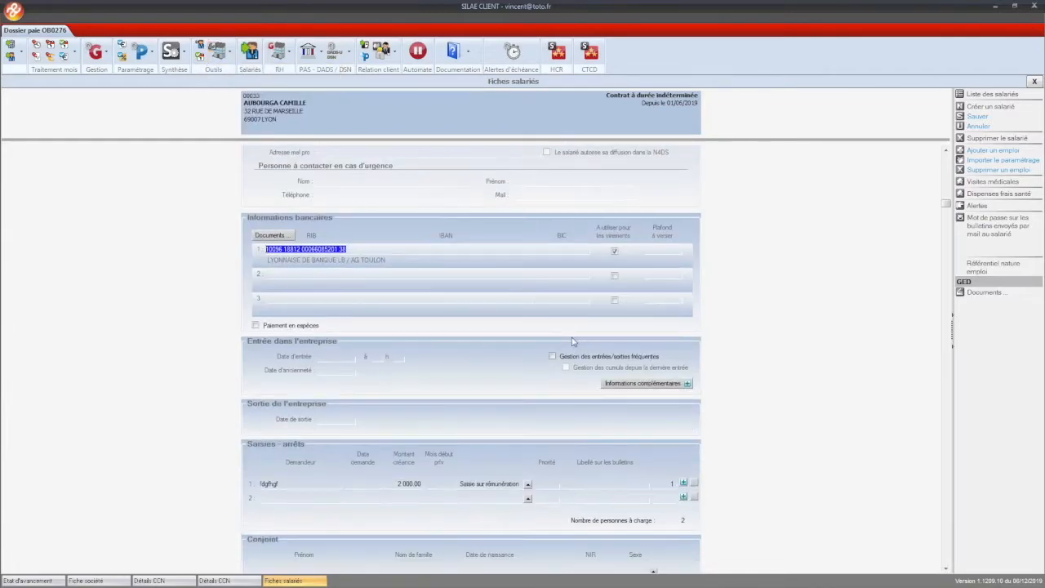
scroll(573, 342, down, 15)
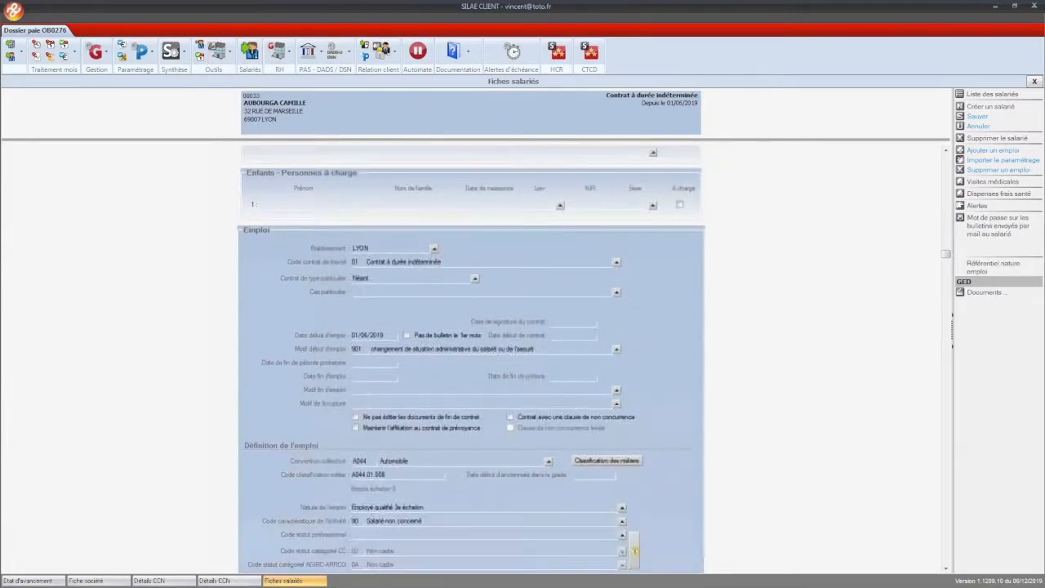
scroll(345, 401, down, 5)
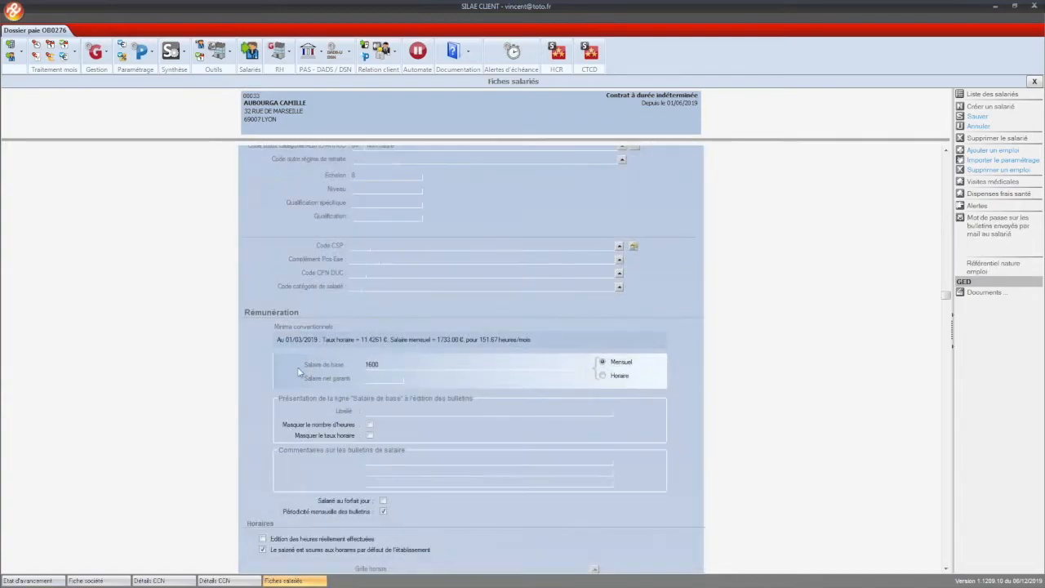
scroll(340, 389, down, 1)
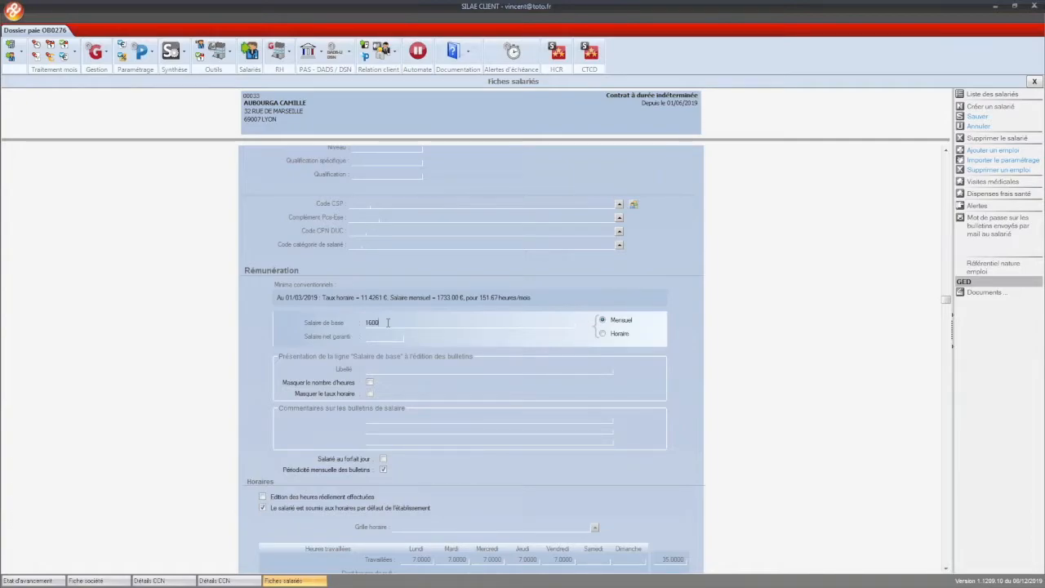
text(T)
key(Tab)
key(BackSpace)
key(BackSpace)
key(BackSpace)
text(CG)
key(BackSpace)
key(BackSpace)
Step: Remove the establishment's default working hours from the employee in the Horaires section so the weekly grid can be filled manually
scroll(387, 330, down, 3)
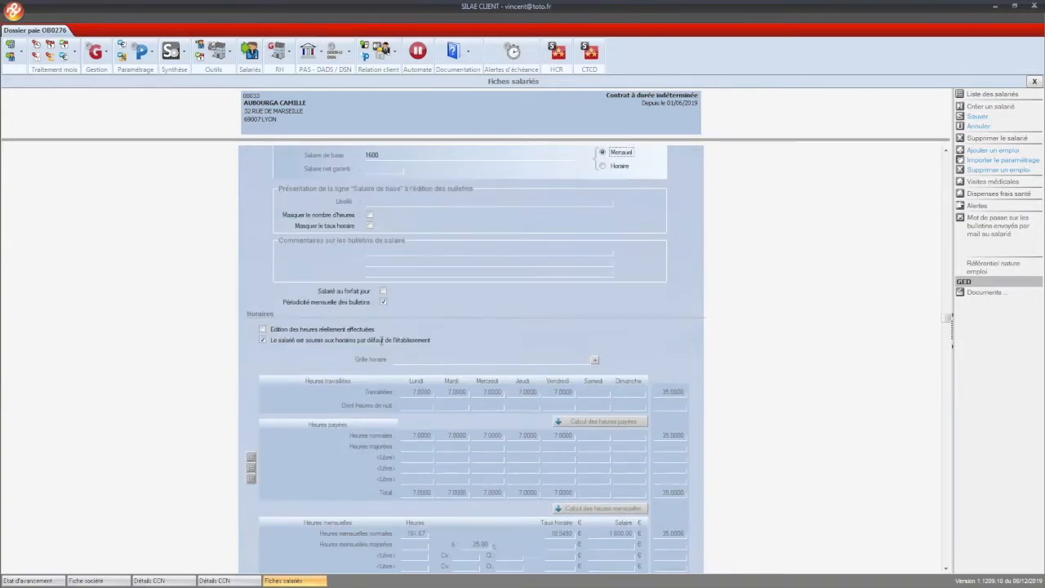
click(320, 342)
scroll(349, 338, down, 2)
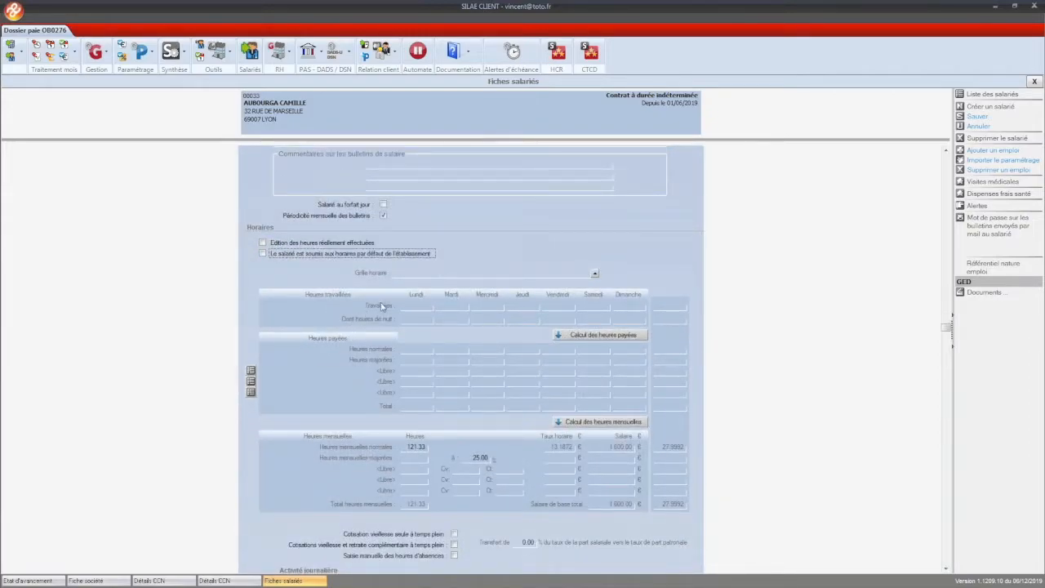
click(677, 269)
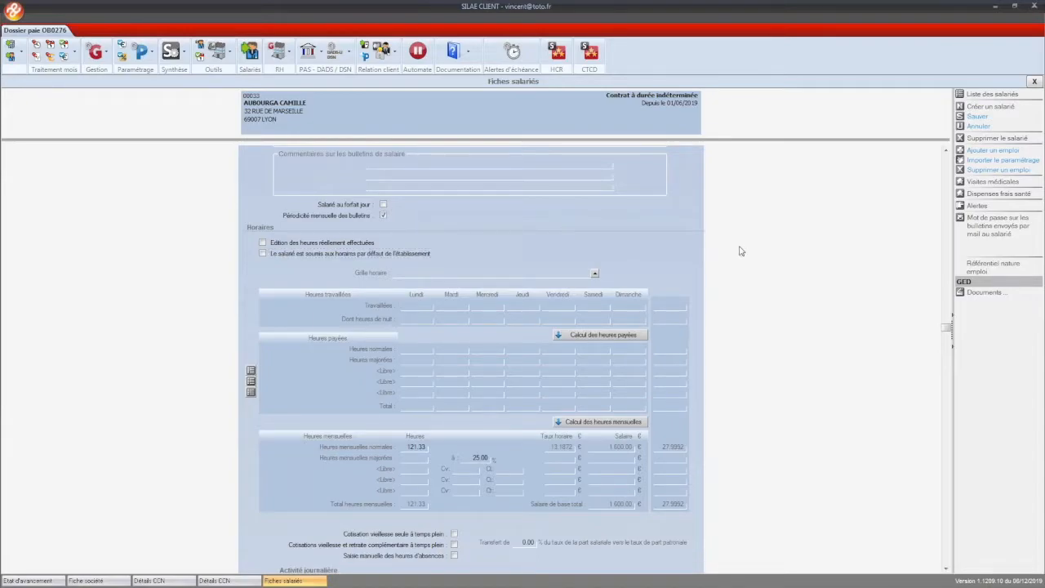
Step: Enter 7 worked hours for Monday, Tuesday, Thursday and Friday, leaving Wednesday empty, and calculate the paid hours
key(Tab)
key(Tab)
key(Tab)
text(7)
key(Tab)
click(571, 336)
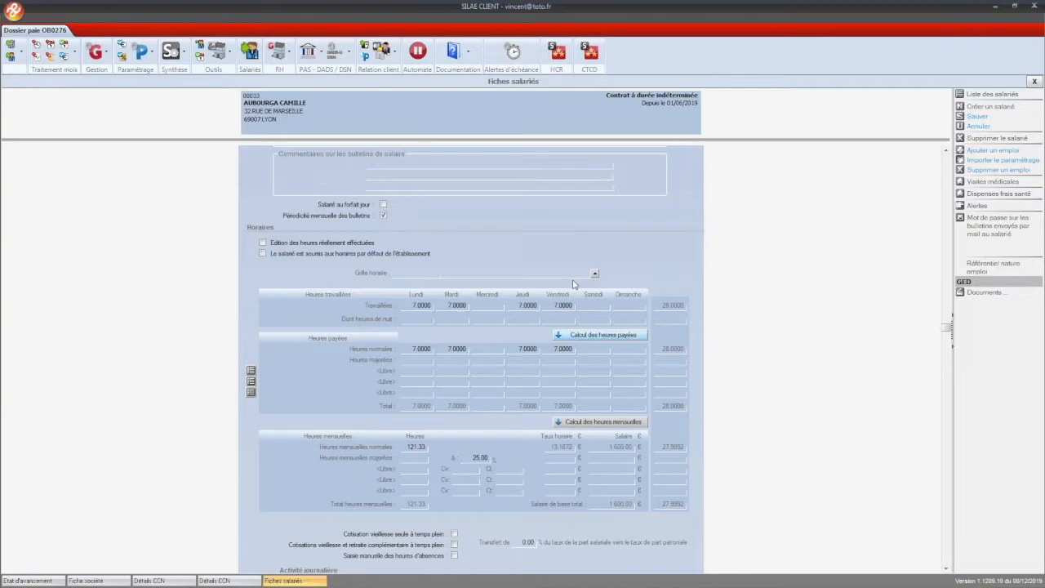
Step: Enable daily activity entry (Saisie de l'activité journalière) for the employee and save the record
scroll(344, 396, down, 1)
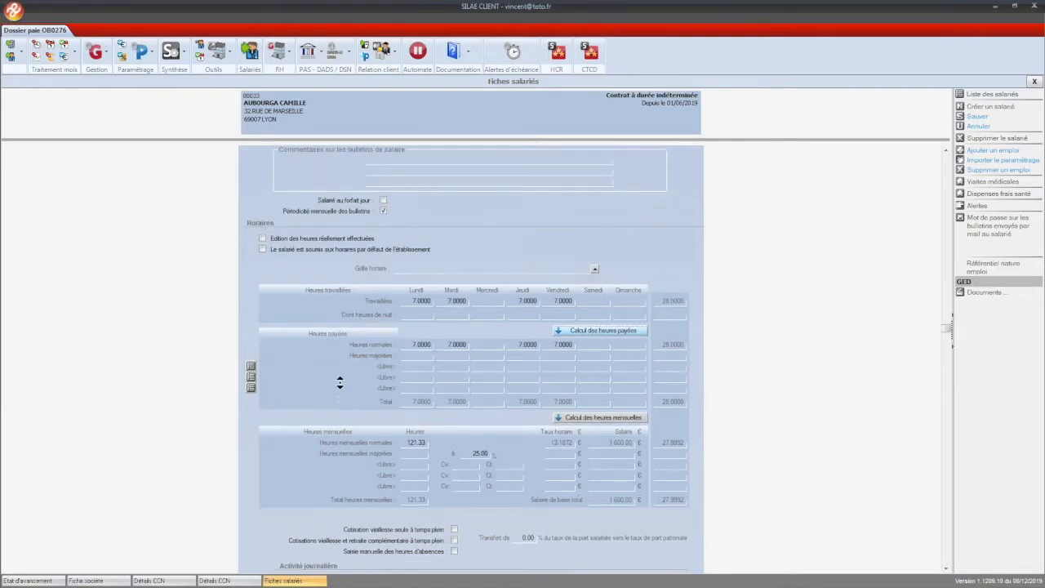
scroll(323, 416, down, 2)
click(414, 501)
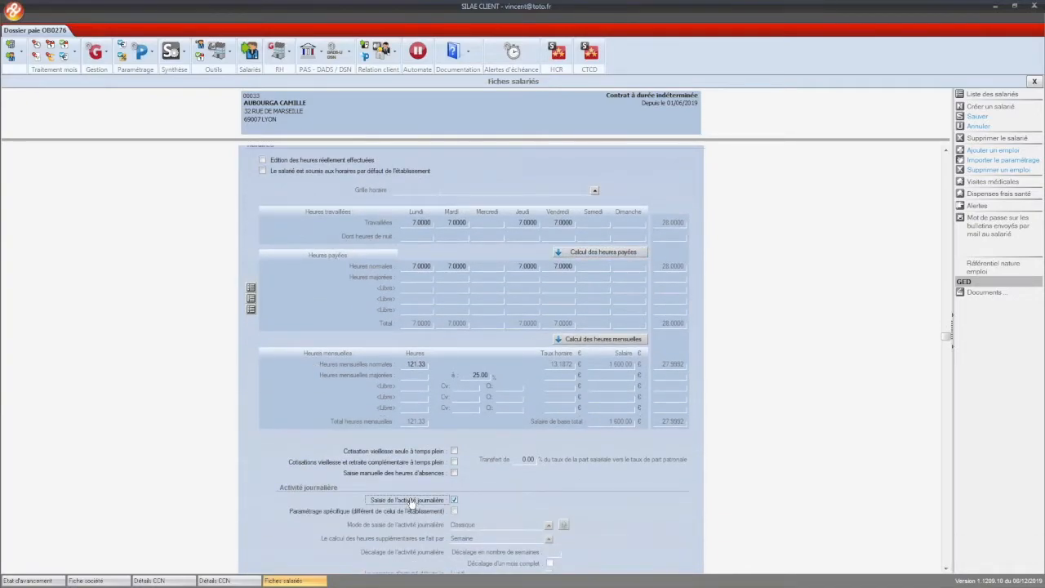
scroll(368, 333, up, 3)
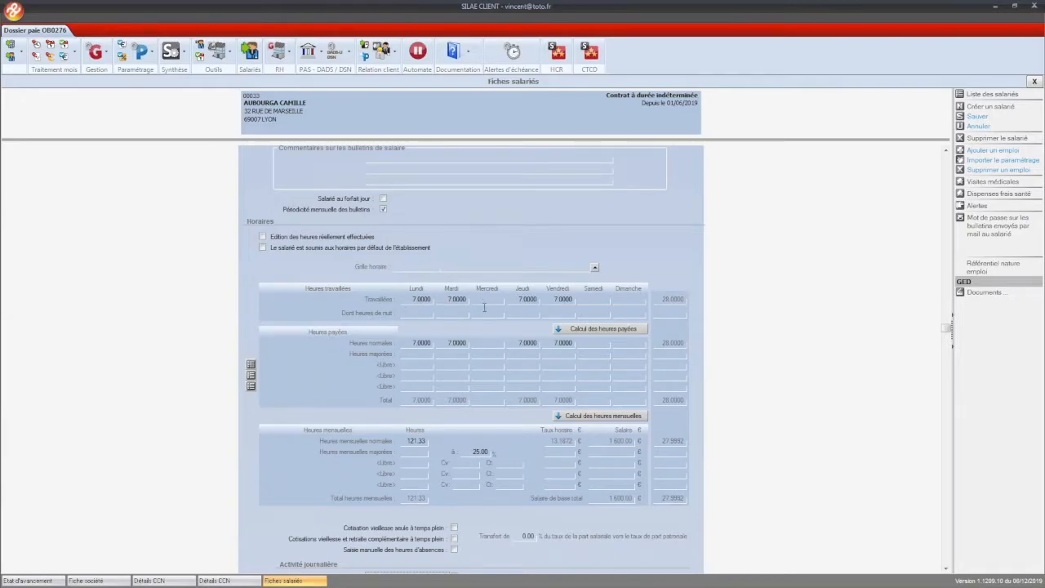
key(alt+s)
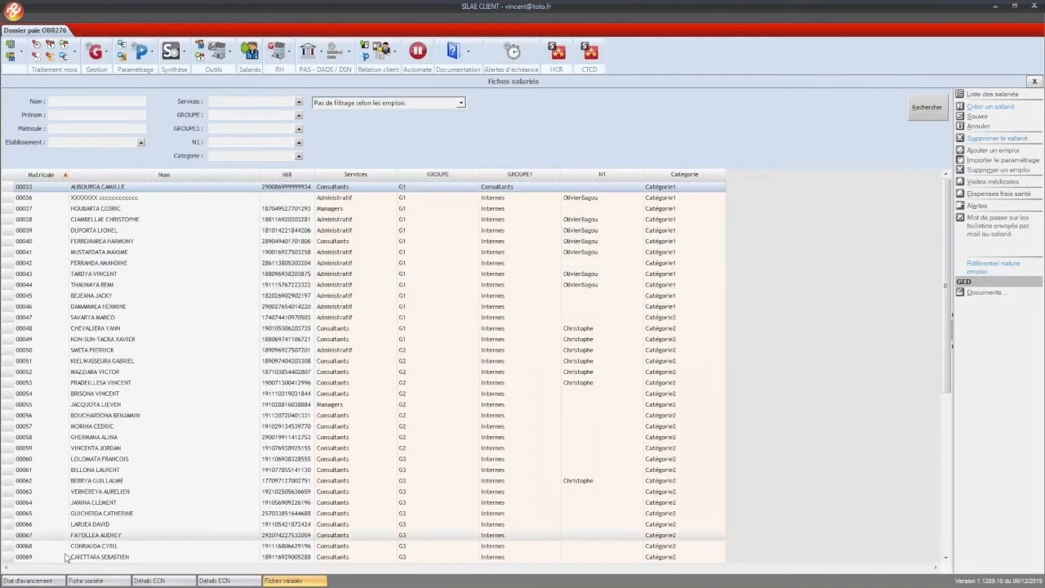
Step: Go back to the progress overview, open the employee activity entry calendar and bring November 2019 into view
click(31, 581)
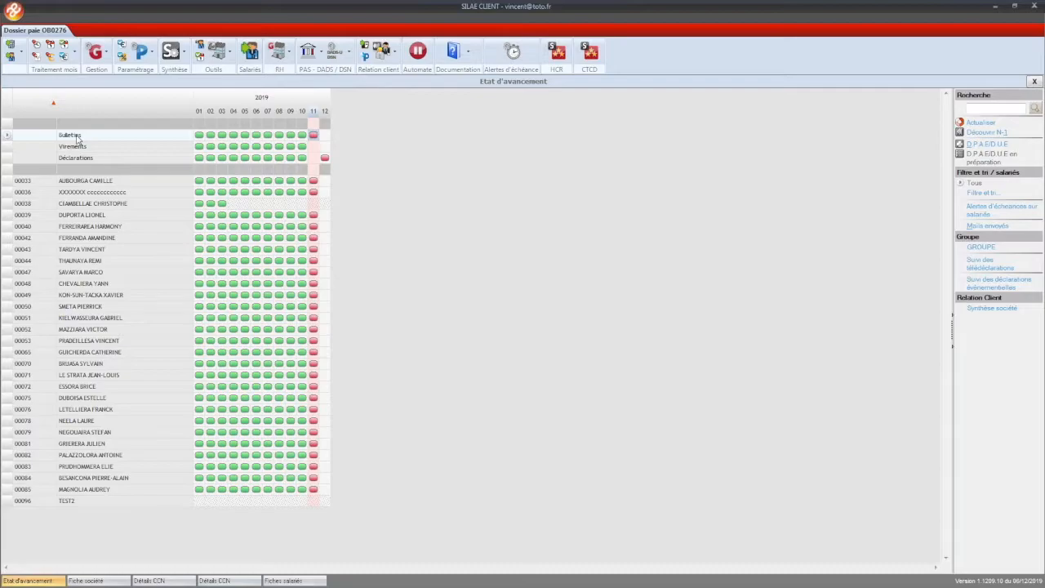
click(36, 57)
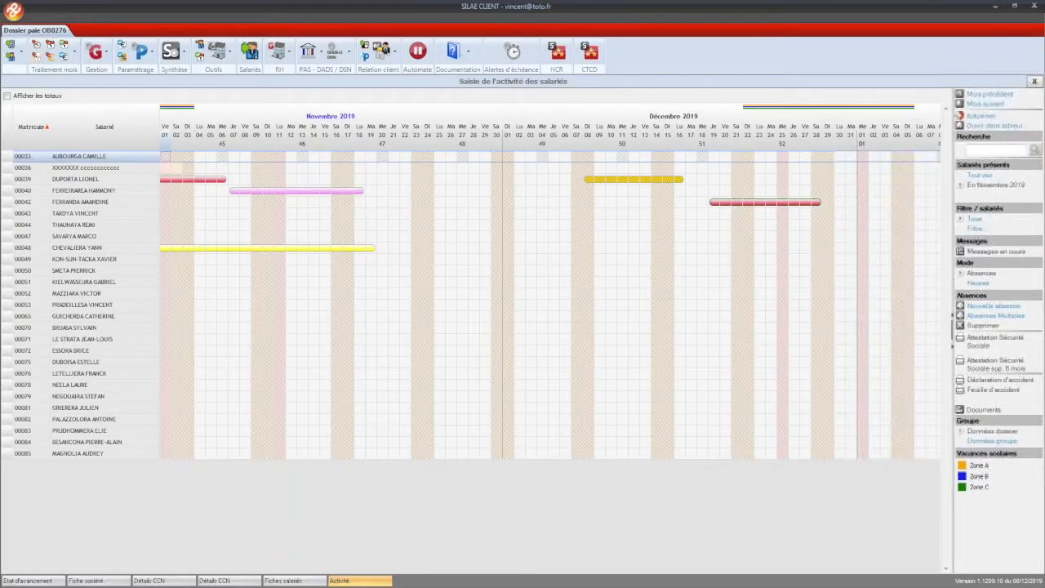
drag(277, 226, 469, 226)
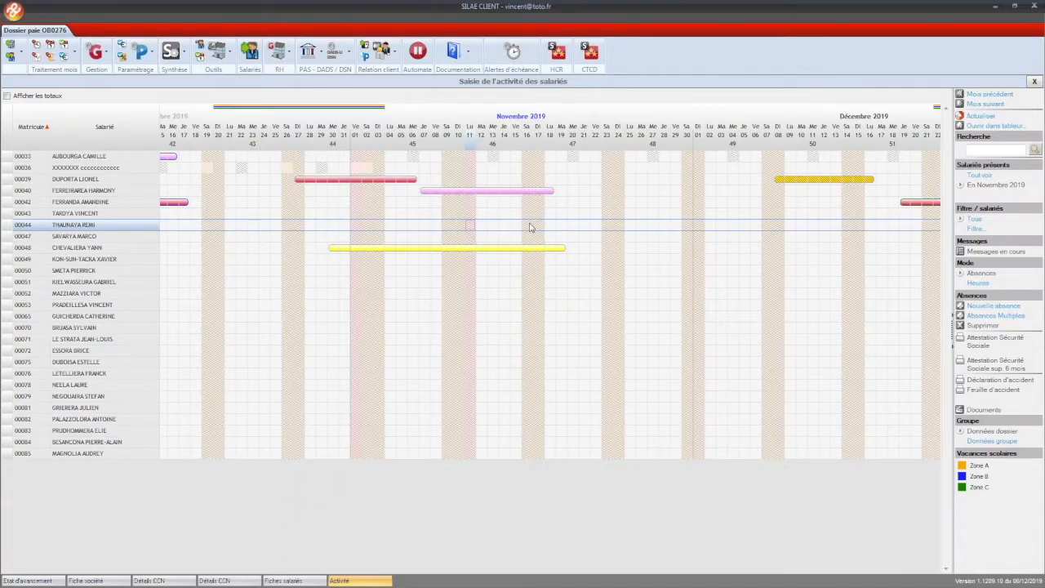
drag(528, 216, 511, 224)
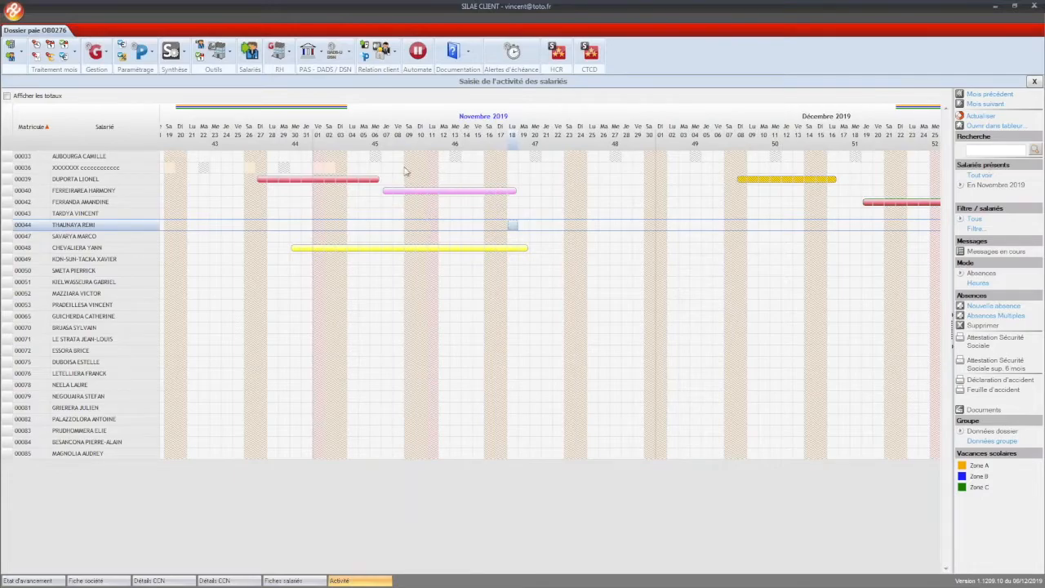
Step: Examine the greyed-out non-working Wednesdays in the first employee's row of the November 2019 activity calendar
click(377, 159)
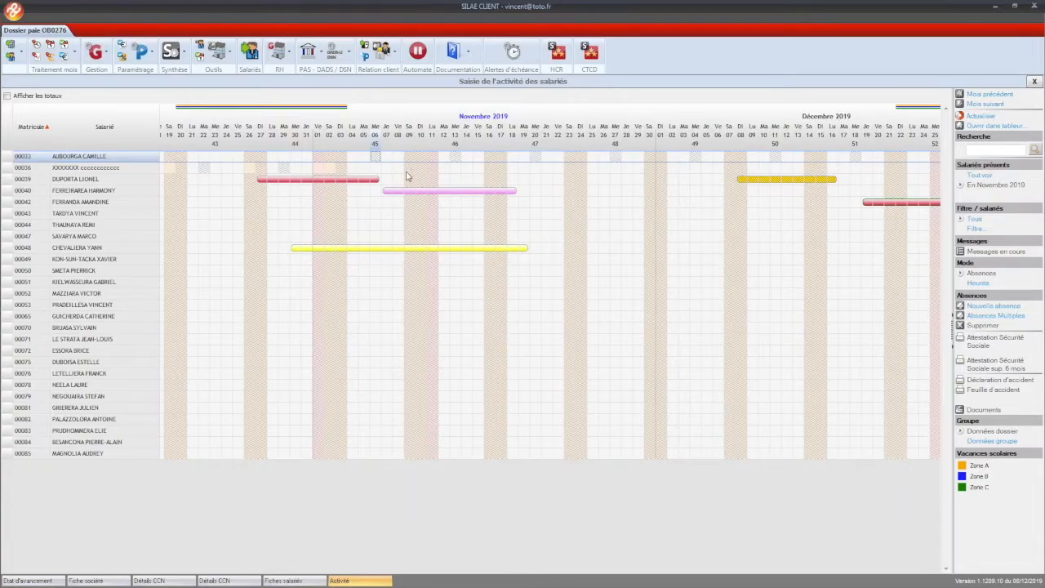
click(420, 168)
click(454, 160)
mouse_move(379, 159)
mouse_down()
mouse_move(551, 173)
mouse_move(385, 163)
mouse_up()
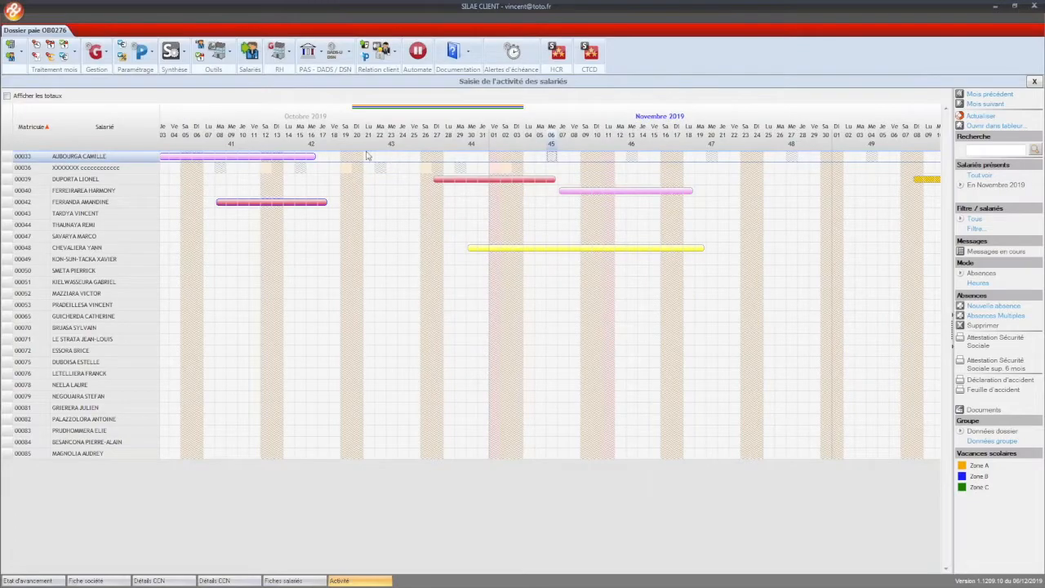
click(461, 160)
drag(550, 156, 366, 181)
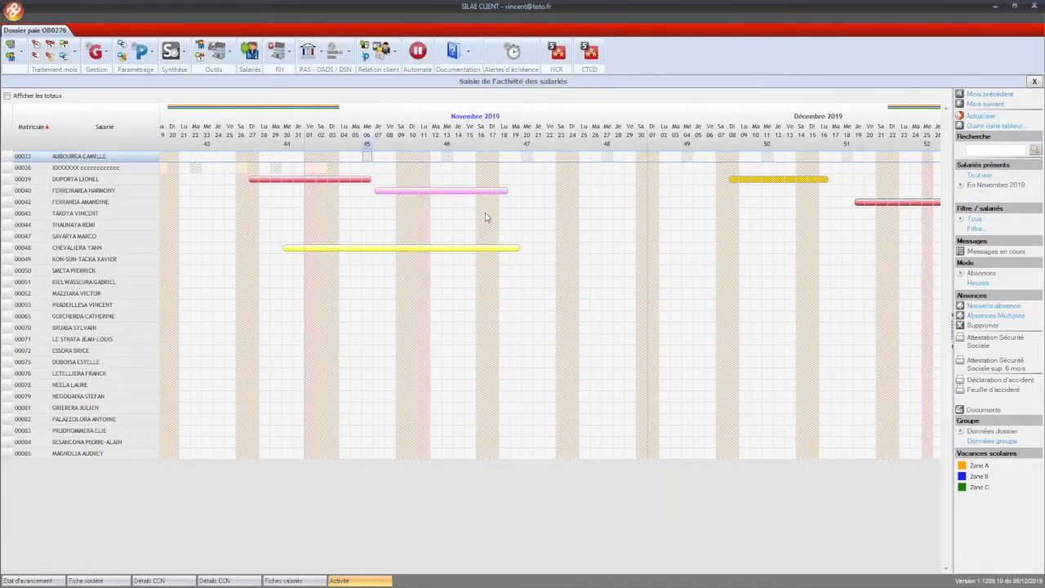
Step: Add a Maladie non professionnelle absence from 05/11/2019 to 25/11/2019 for the first employee, browsing the Santé and Famille categories before choosing it
click(357, 159)
drag(353, 157, 587, 157)
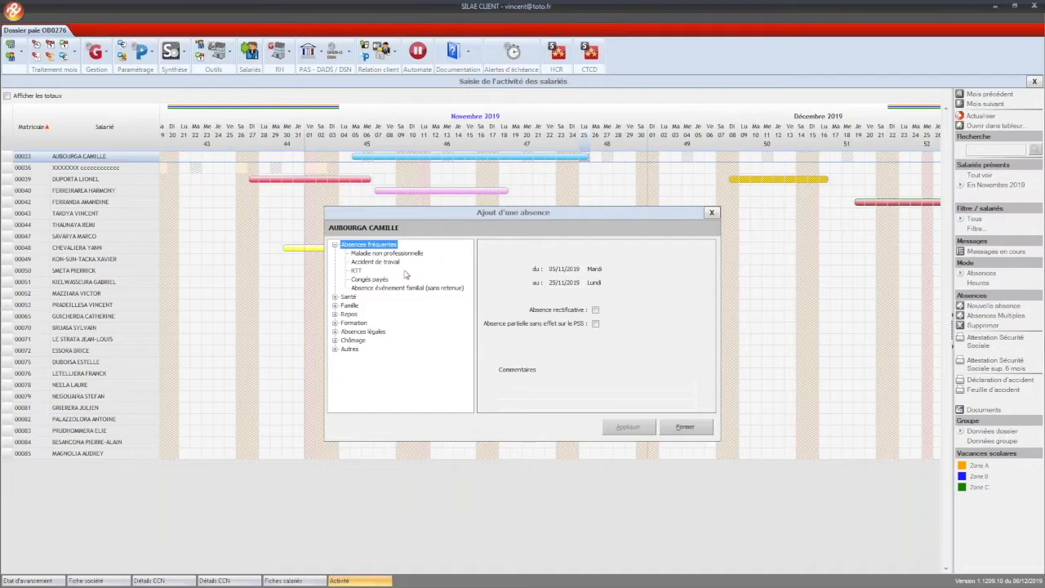
click(334, 297)
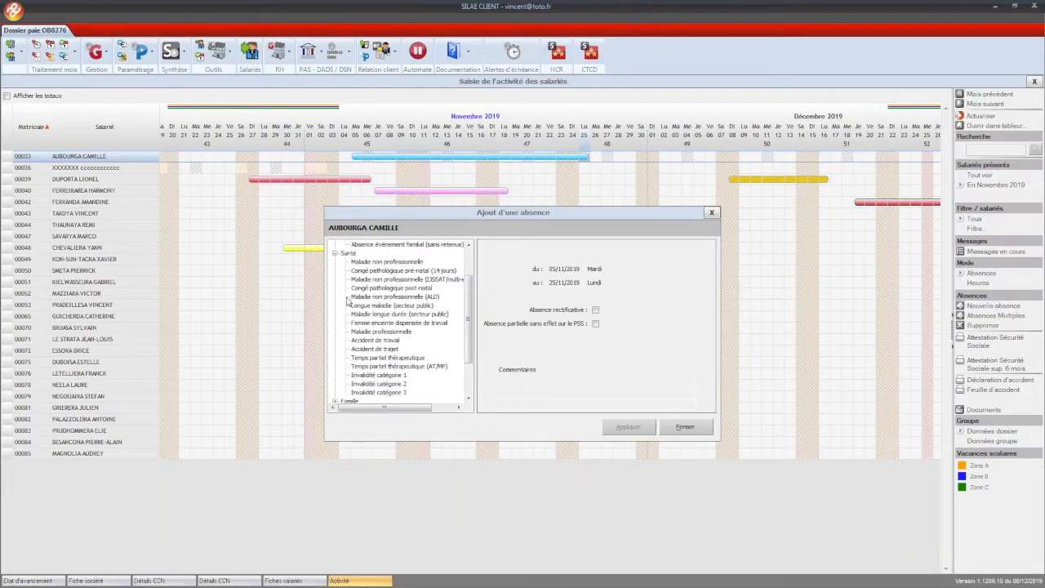
click(335, 253)
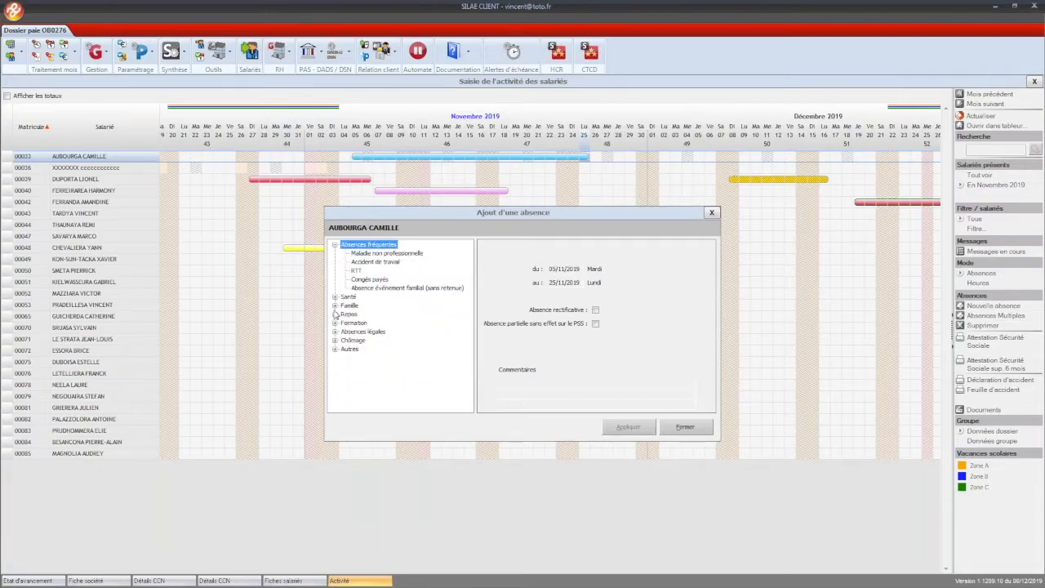
click(335, 305)
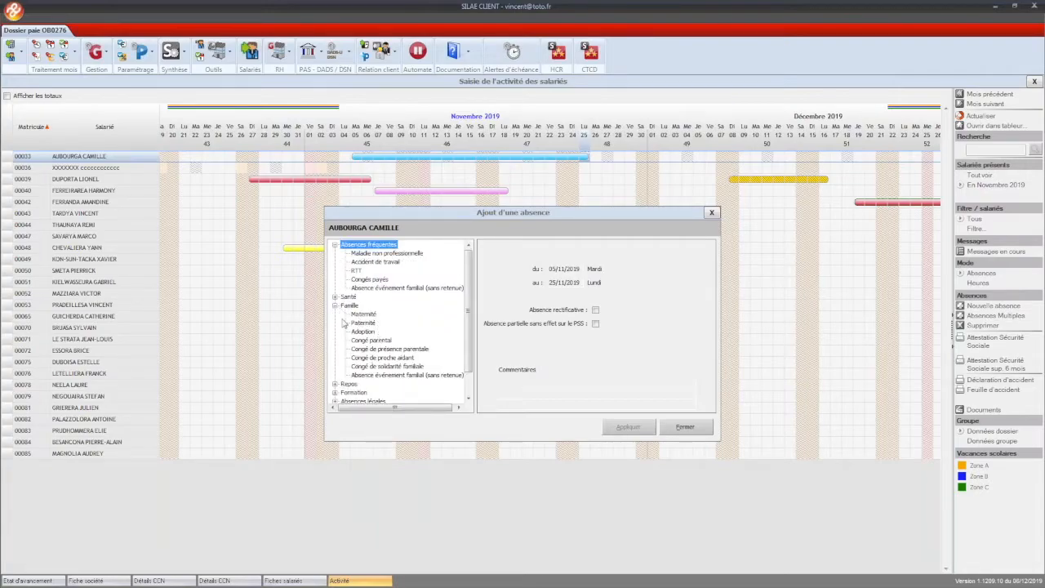
click(335, 306)
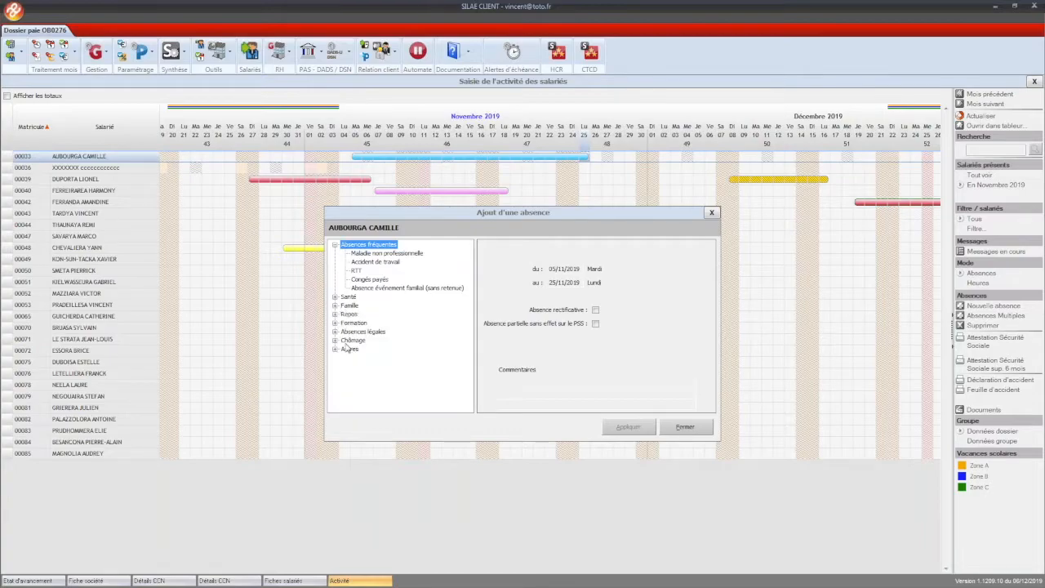
click(363, 255)
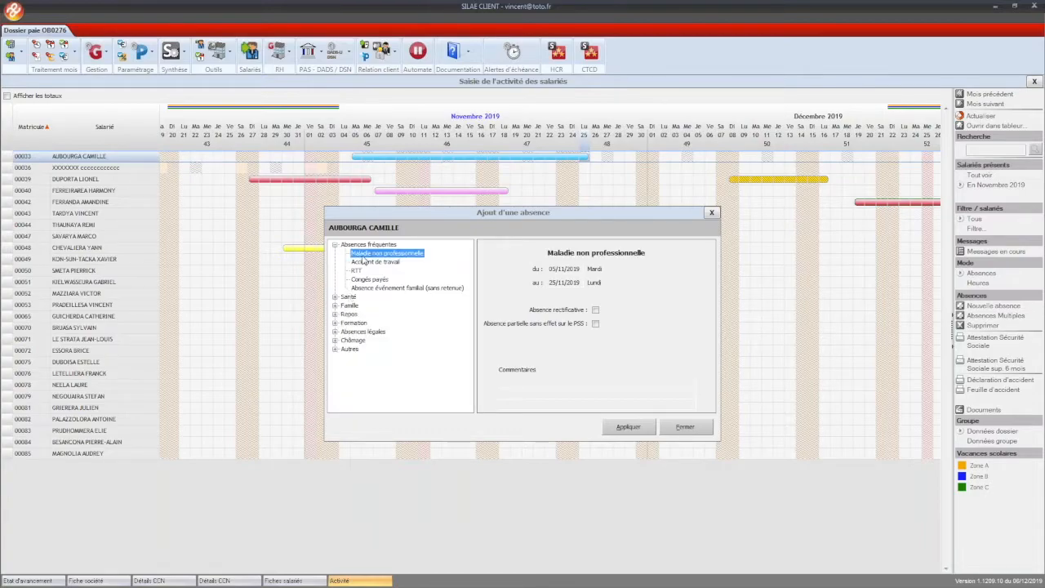
click(627, 426)
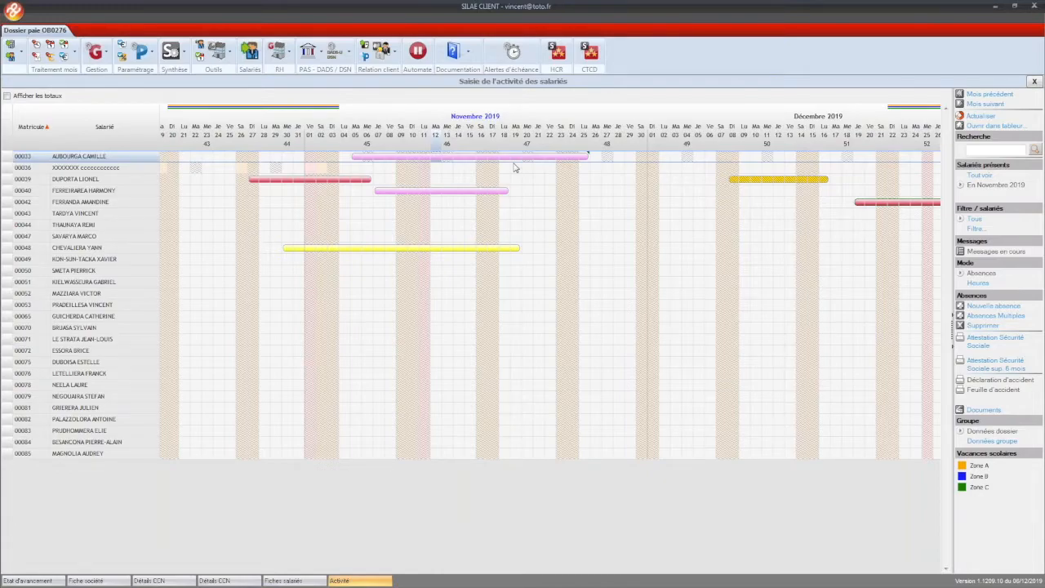
Step: Open the social security salary certificate for the sick leave, review its prefilled sections and close it without confirming
click(977, 345)
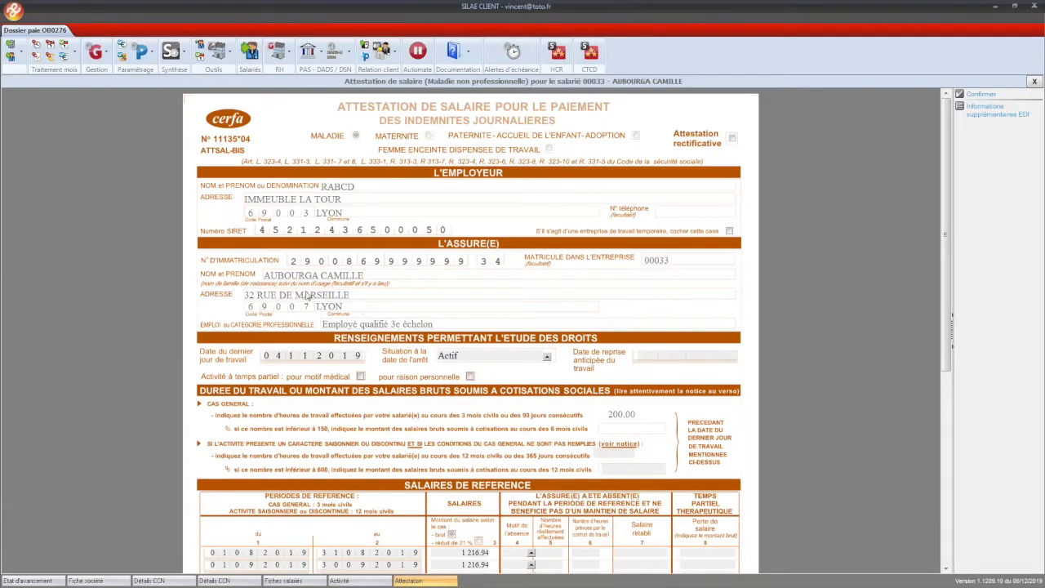
scroll(260, 349, down, 1)
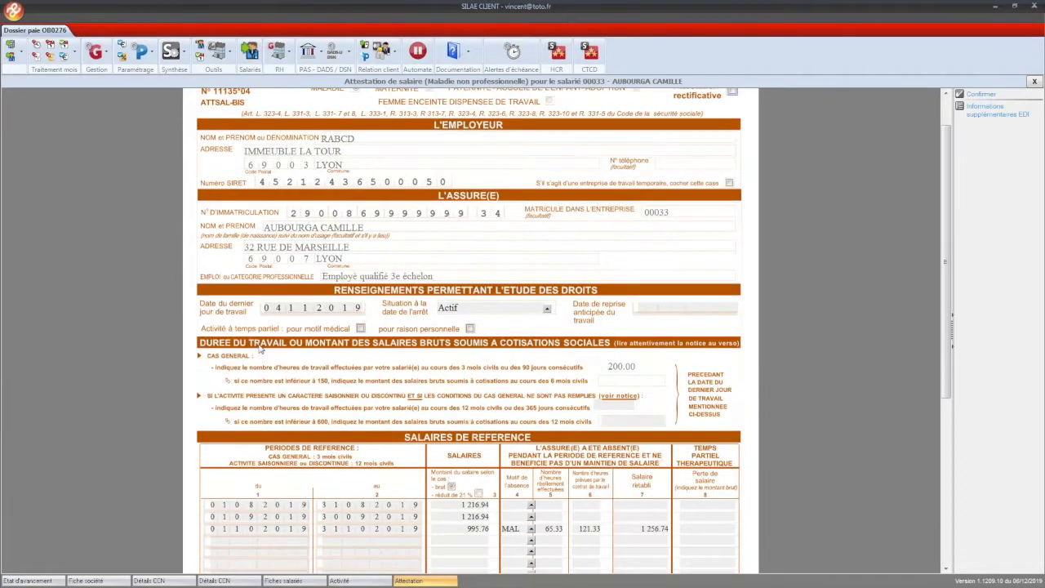
scroll(260, 349, up, 1)
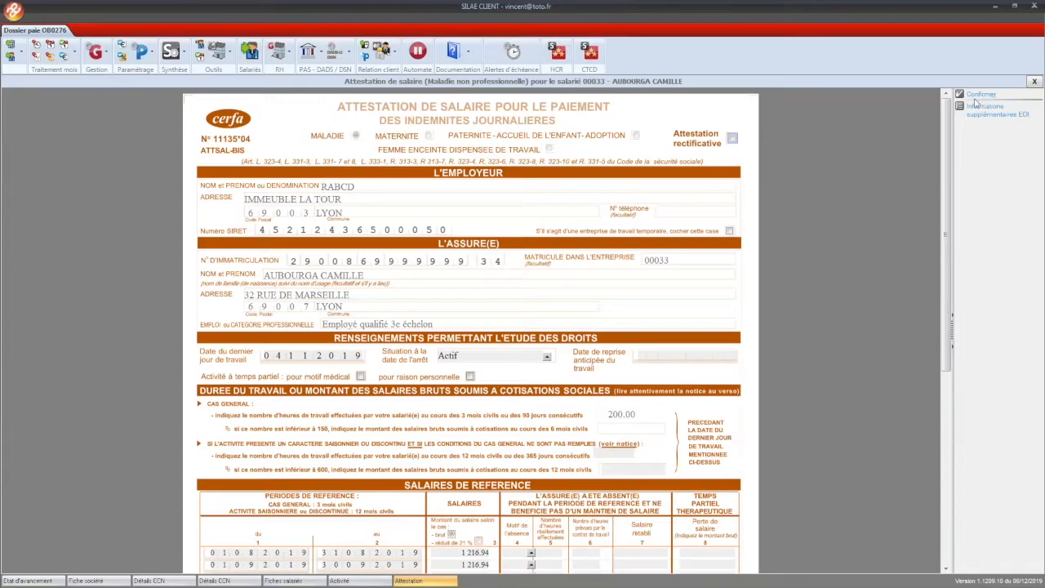
click(1033, 81)
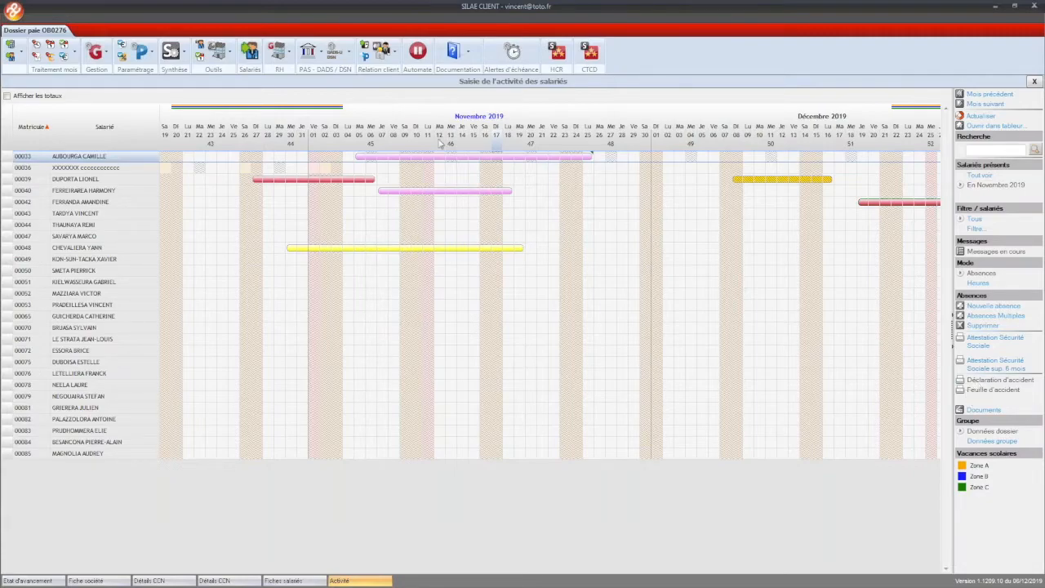
Step: Review the recorded absence in the activity calendar and look ahead through December 2019 and January 2020
click(530, 224)
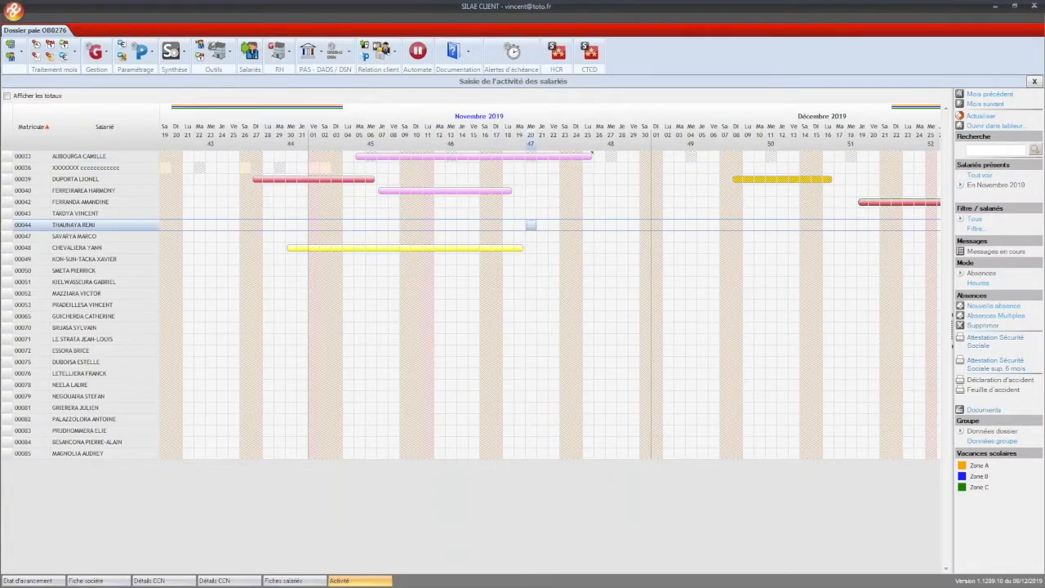
click(500, 158)
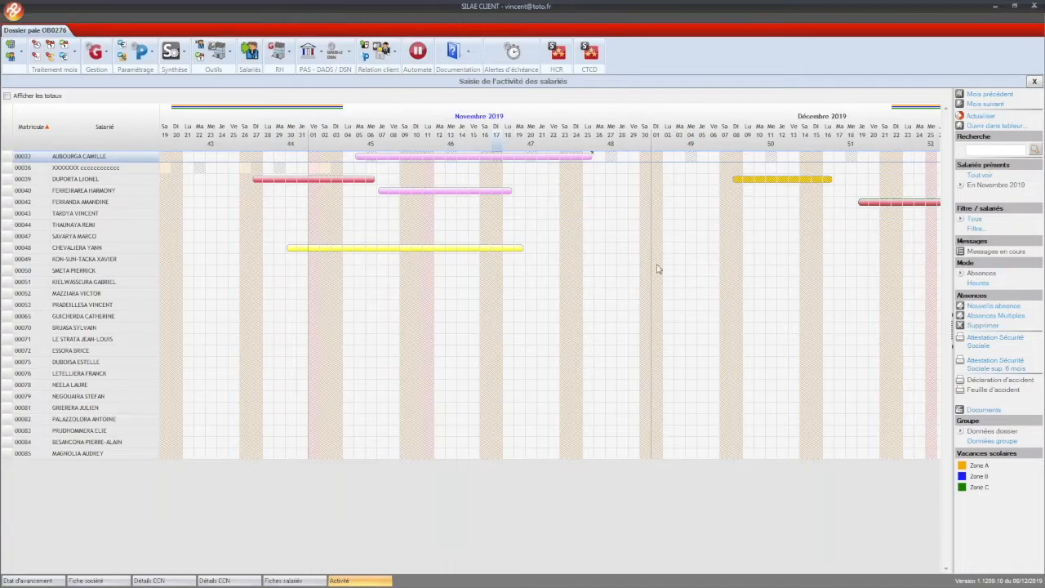
drag(753, 275, 608, 292)
drag(798, 275, 515, 300)
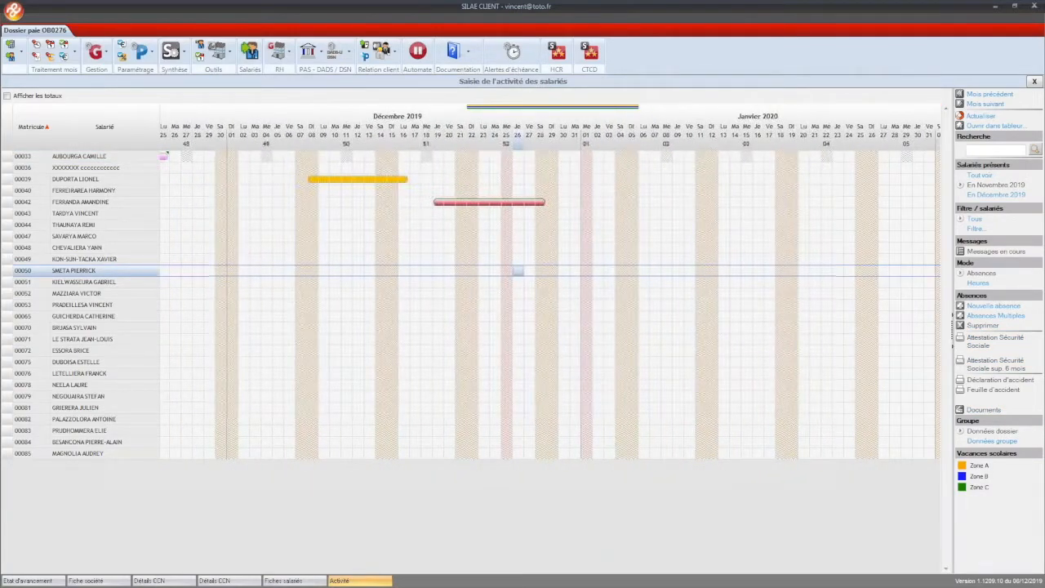
Step: Add a Congés payés absence from 21/08/2019 to 23/08/2019 for the fifth listed employee in the activity calendar
drag(871, 284, 532, 309)
drag(783, 285, 686, 302)
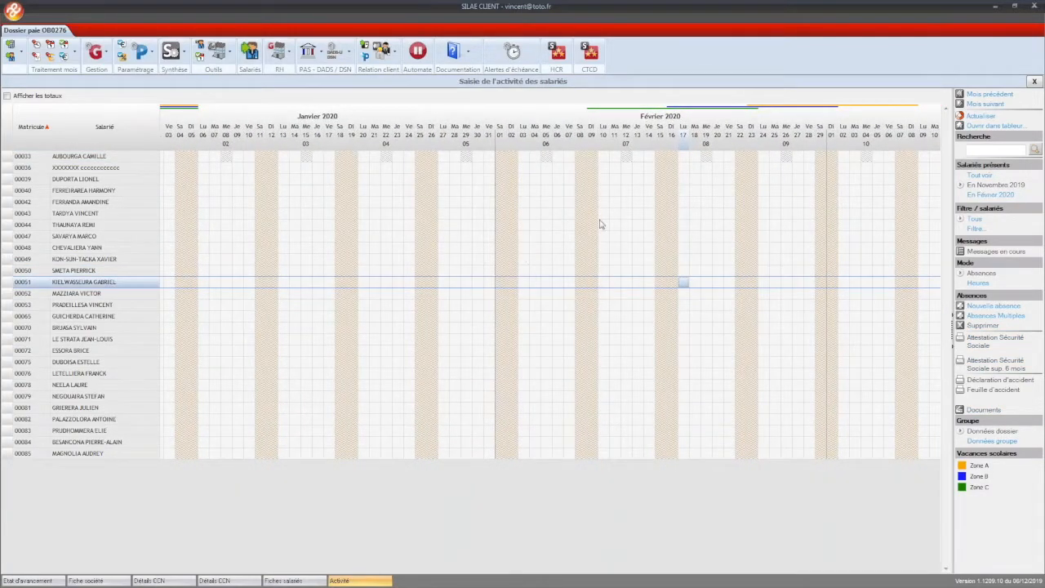
drag(560, 281, 898, 264)
drag(496, 237, 898, 262)
drag(330, 235, 607, 242)
drag(387, 228, 602, 243)
drag(361, 204, 606, 229)
click(390, 202)
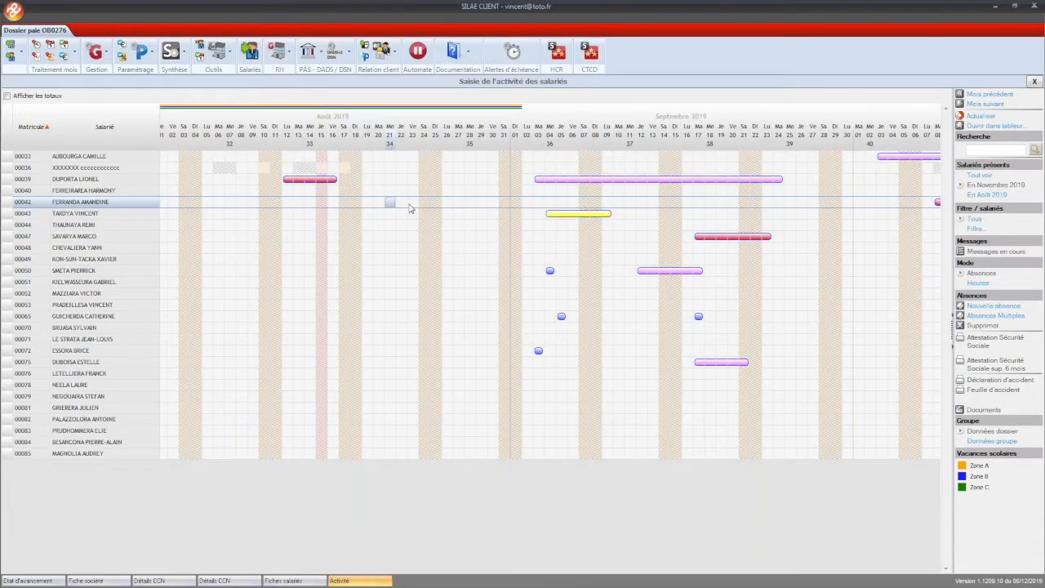
click(413, 204)
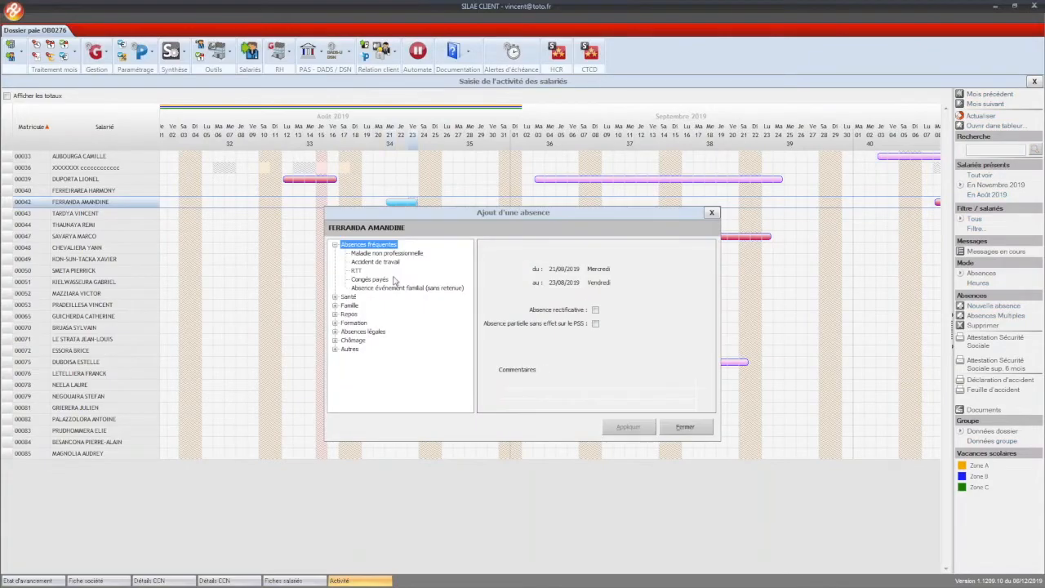
click(372, 280)
click(625, 427)
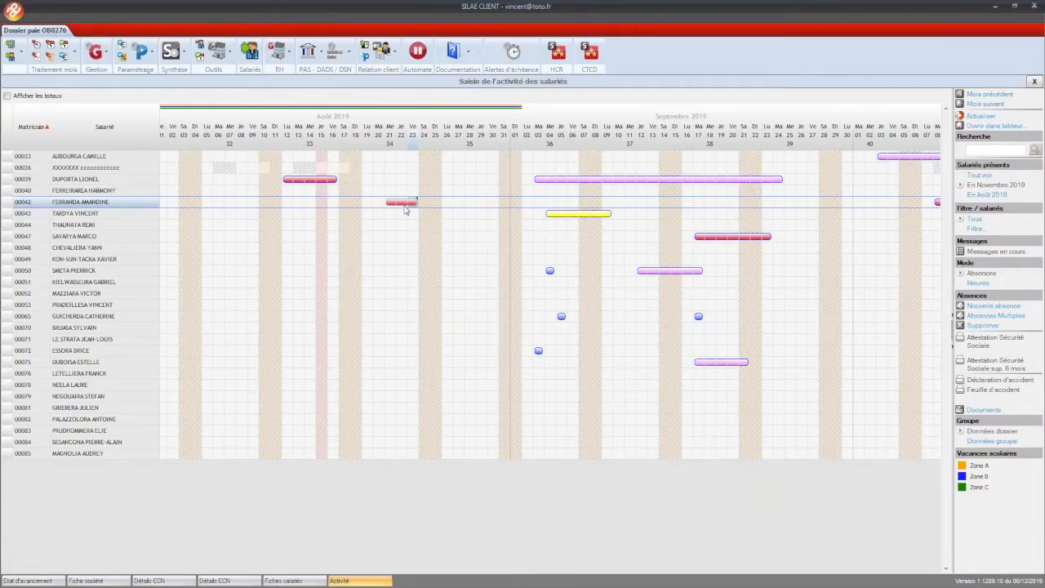
Step: Display the first employee's absences for the whole of 2019, check the types of several absences and close the yearly view
drag(872, 205, 471, 230)
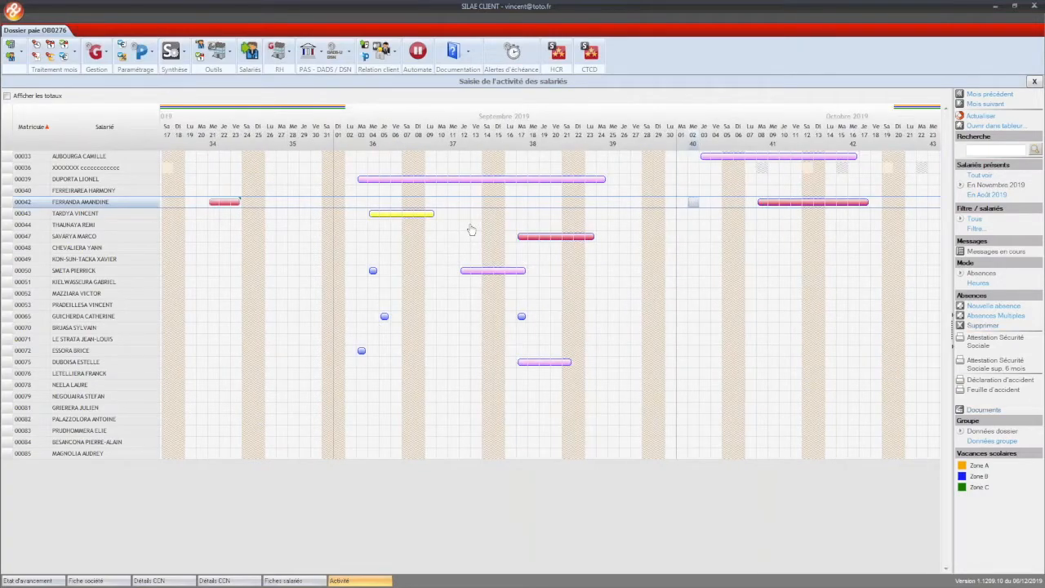
right_click(779, 156)
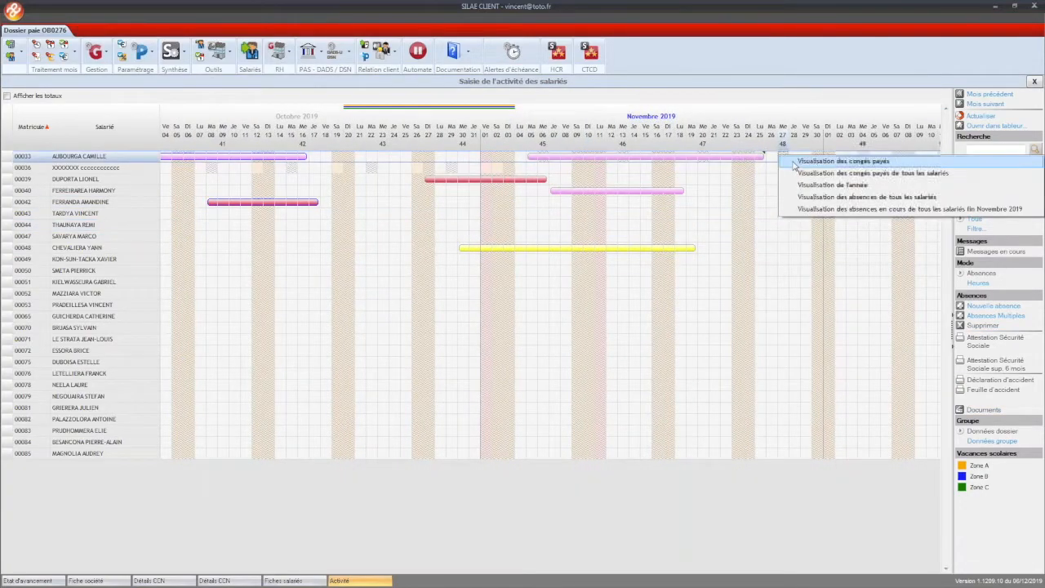
click(820, 187)
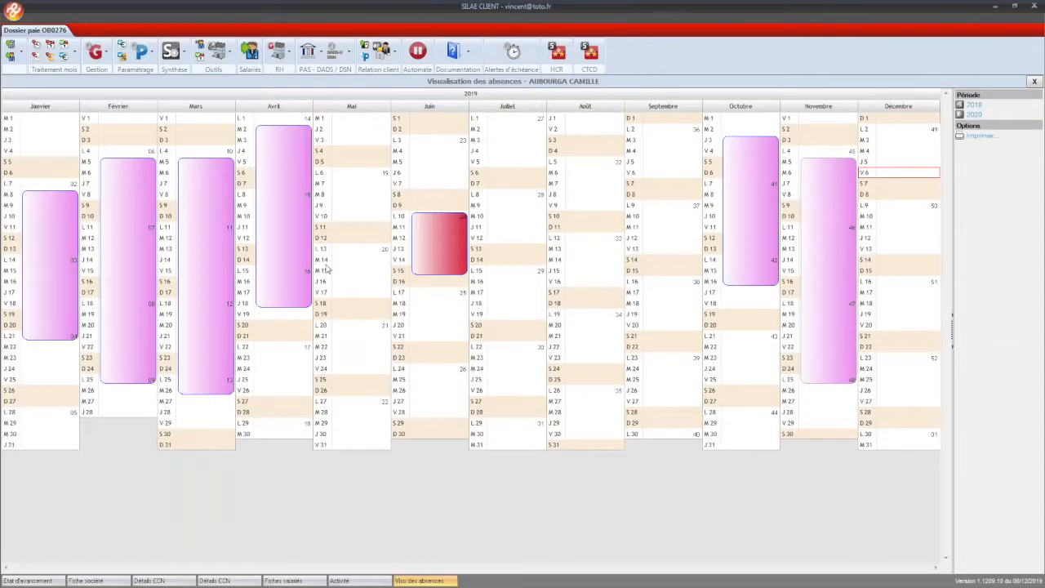
mouse_move(295, 242)
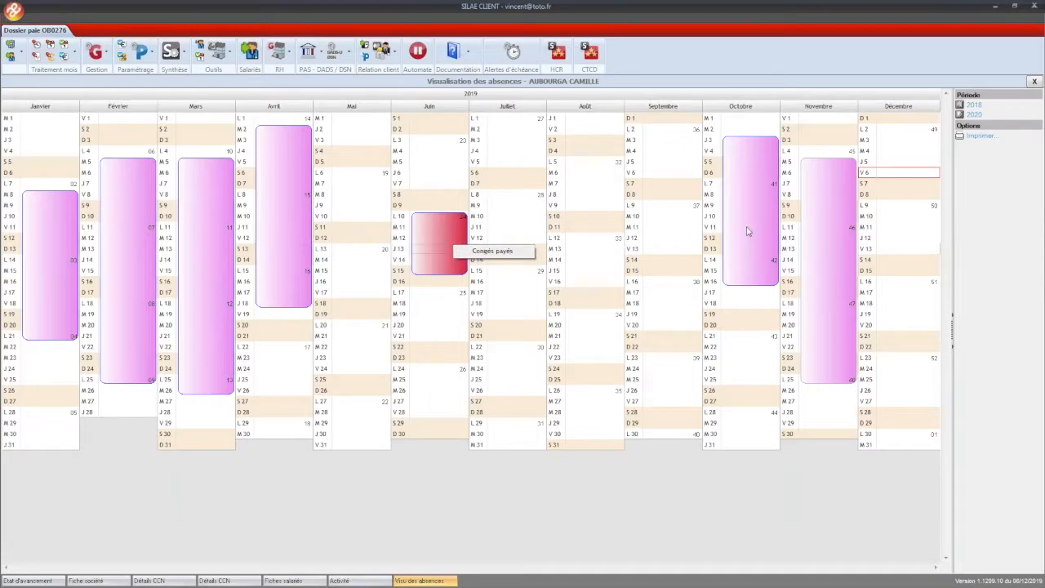
mouse_move(746, 233)
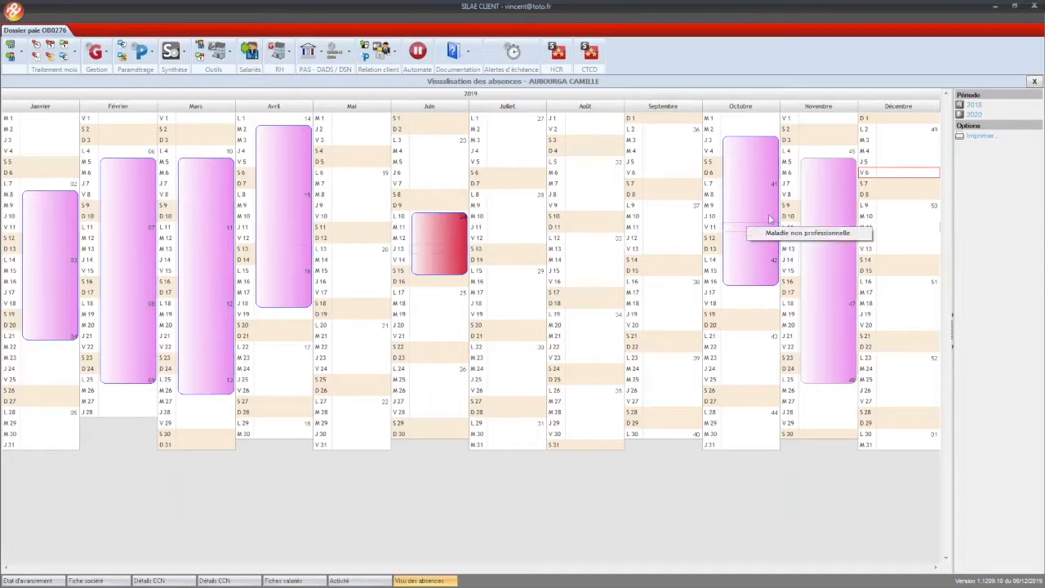
click(1033, 82)
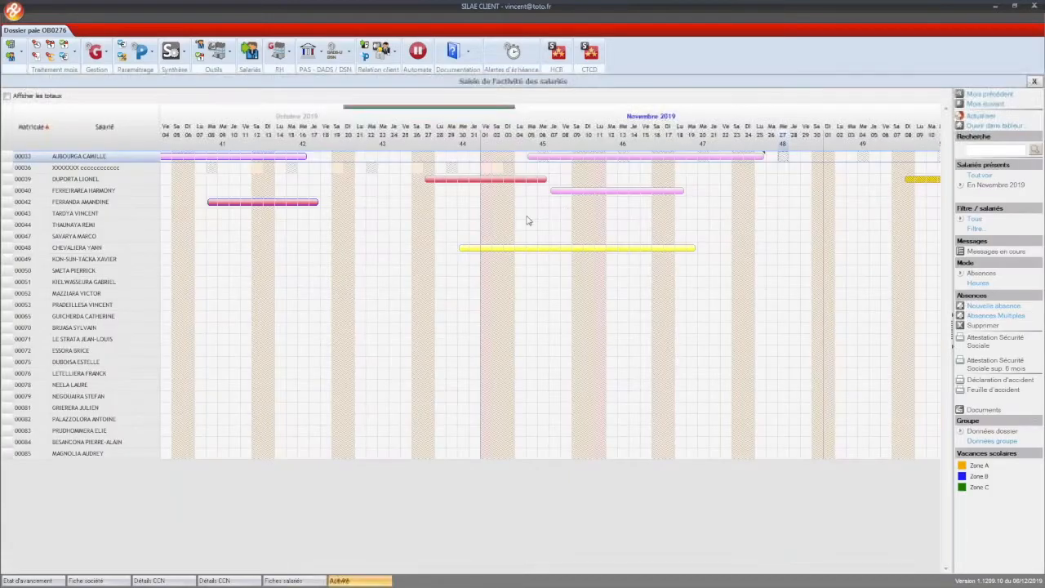
Step: Display the absences of all employees for 2019, read through the list and its export options, then close it
right_click(761, 181)
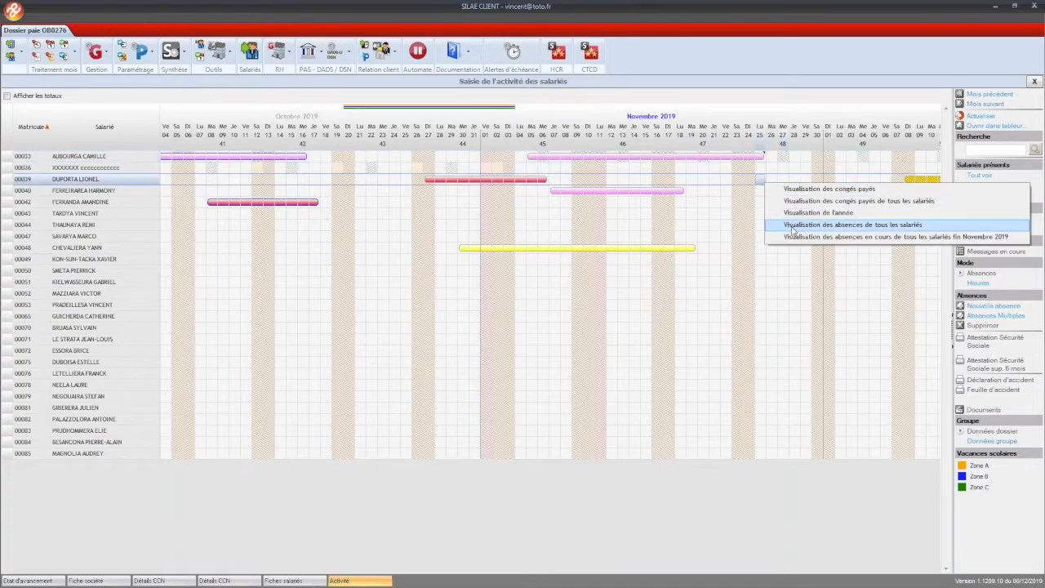
click(836, 225)
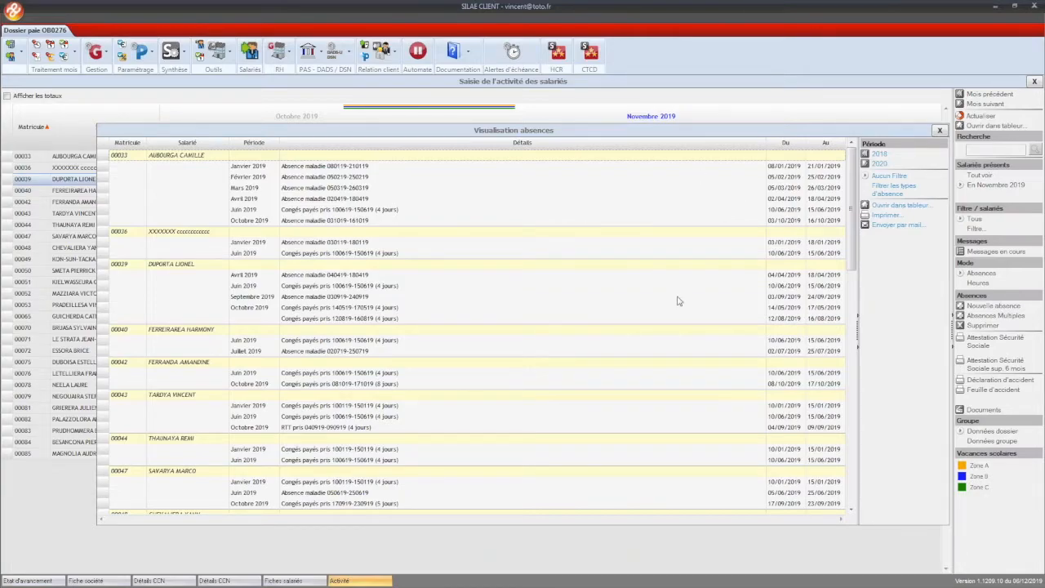
scroll(681, 327, down, 10)
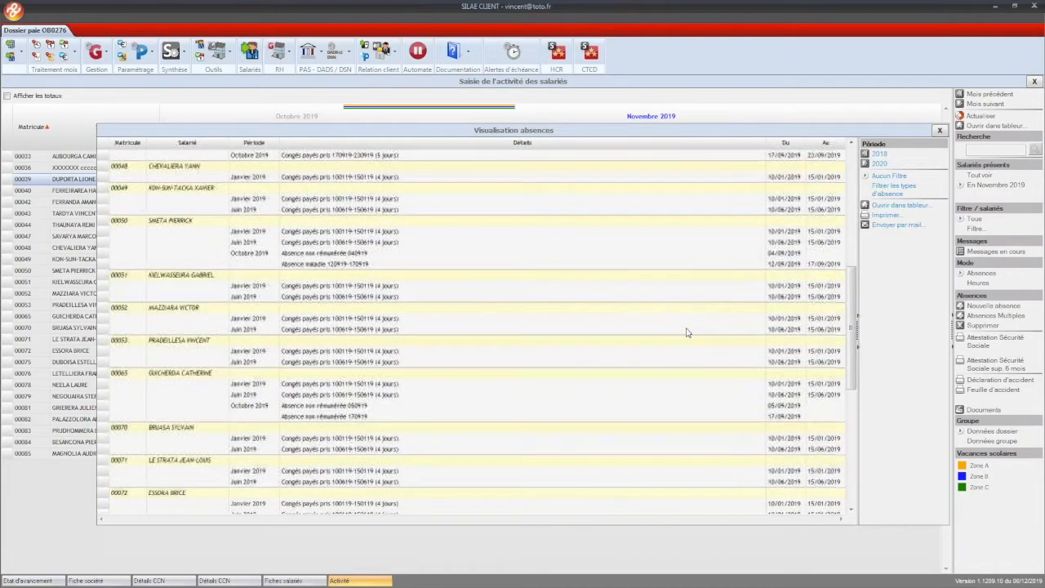
scroll(686, 337, up, 10)
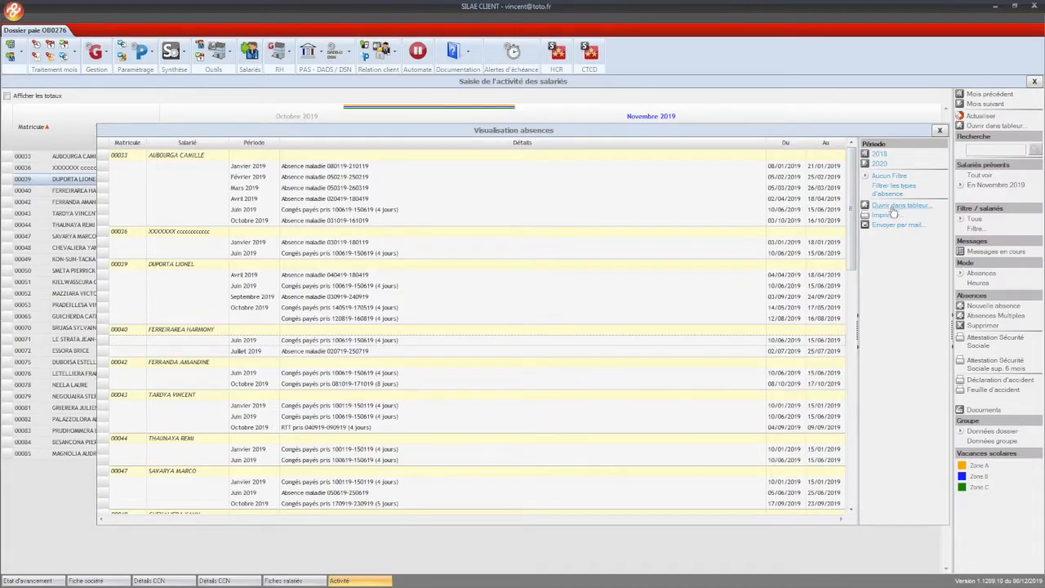
click(939, 129)
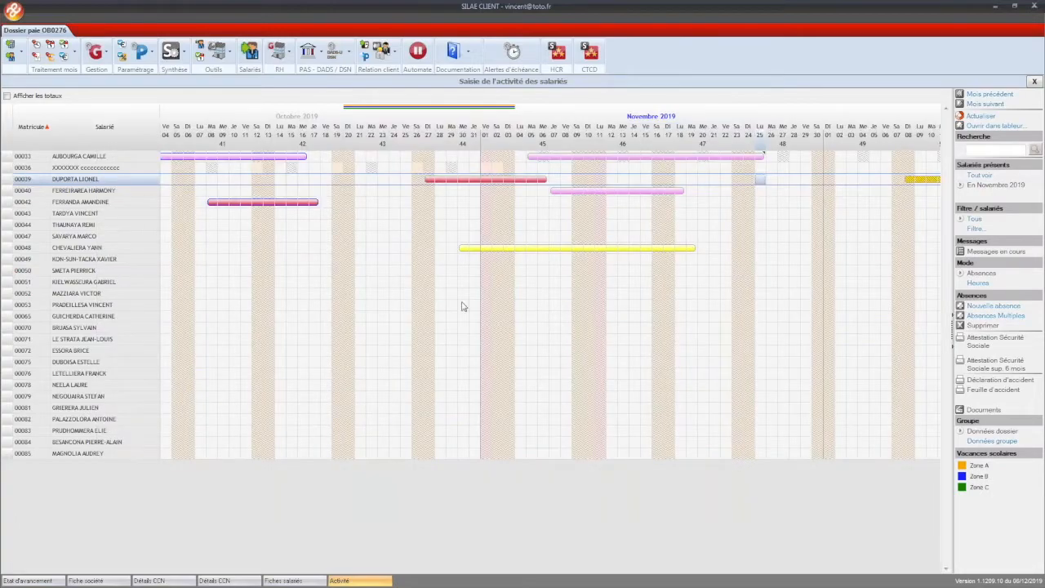
Step: Inspect the third employee's Congés payés absence from 08/12/2019 to 16/12/2019 and close it without changes
click(749, 329)
drag(618, 331, 604, 332)
drag(728, 248, 681, 265)
drag(738, 182, 637, 186)
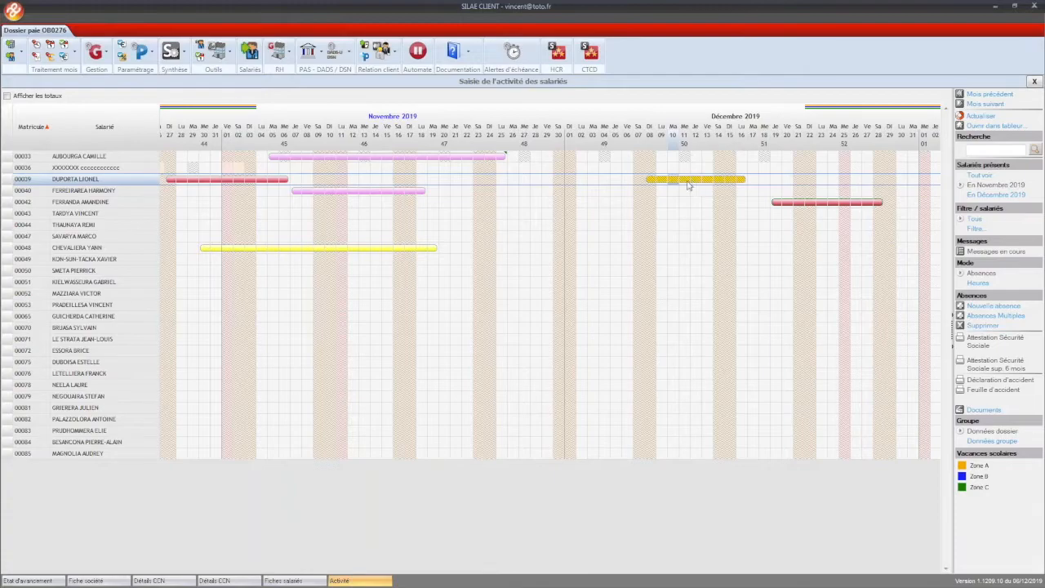
double_click(688, 181)
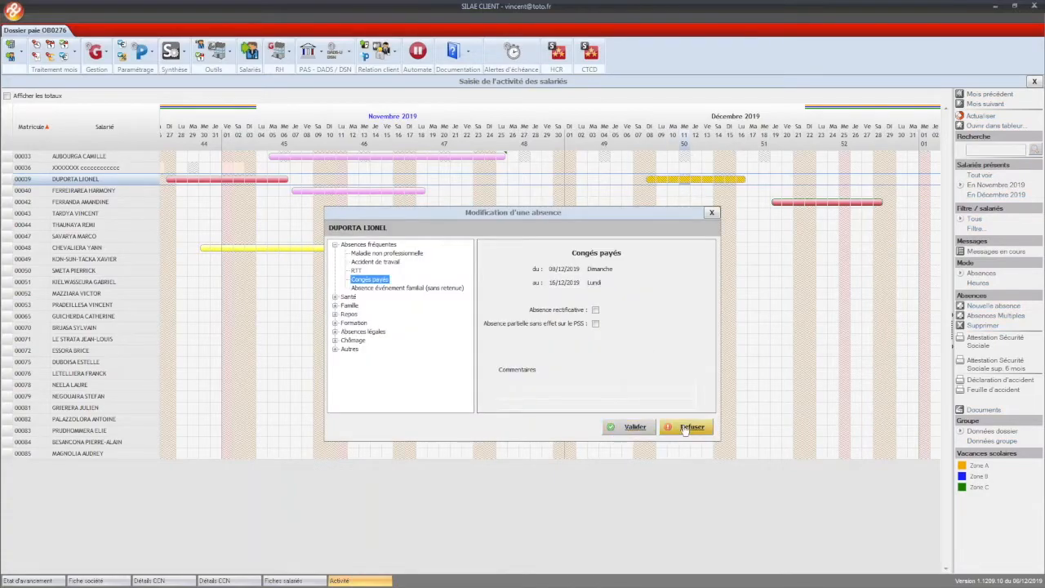
click(711, 212)
click(626, 236)
scroll(735, 256, up, 5)
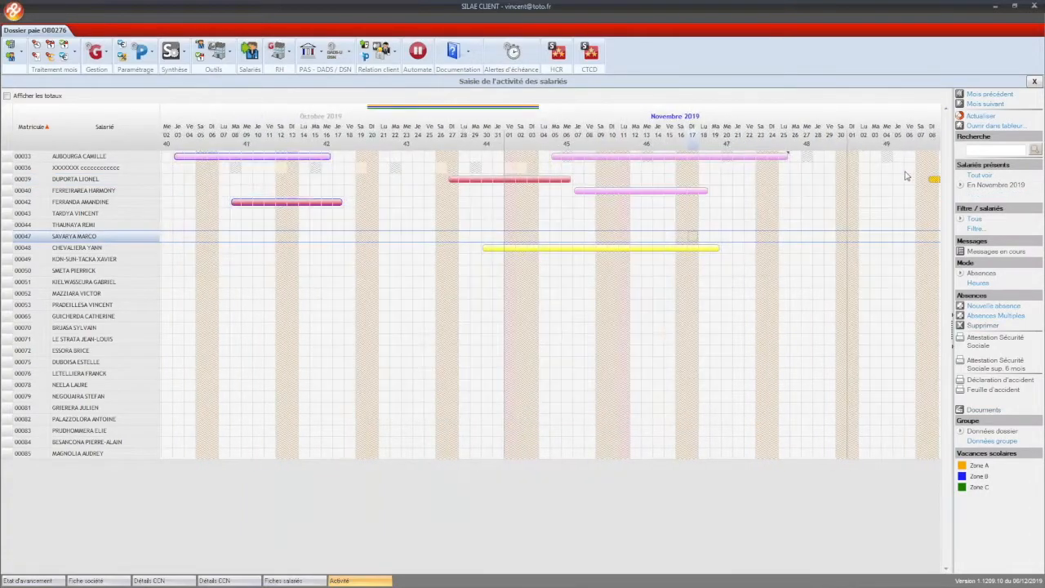
Step: Leave the activity calendar, examine the NbTicket values in the November 2019 variable elements entry and close it
click(1033, 82)
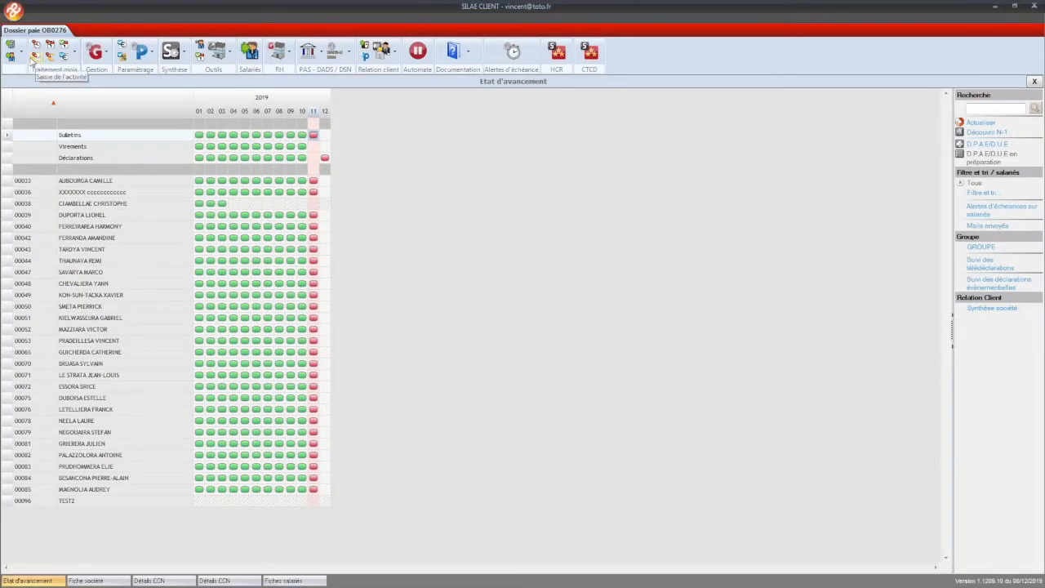
click(49, 45)
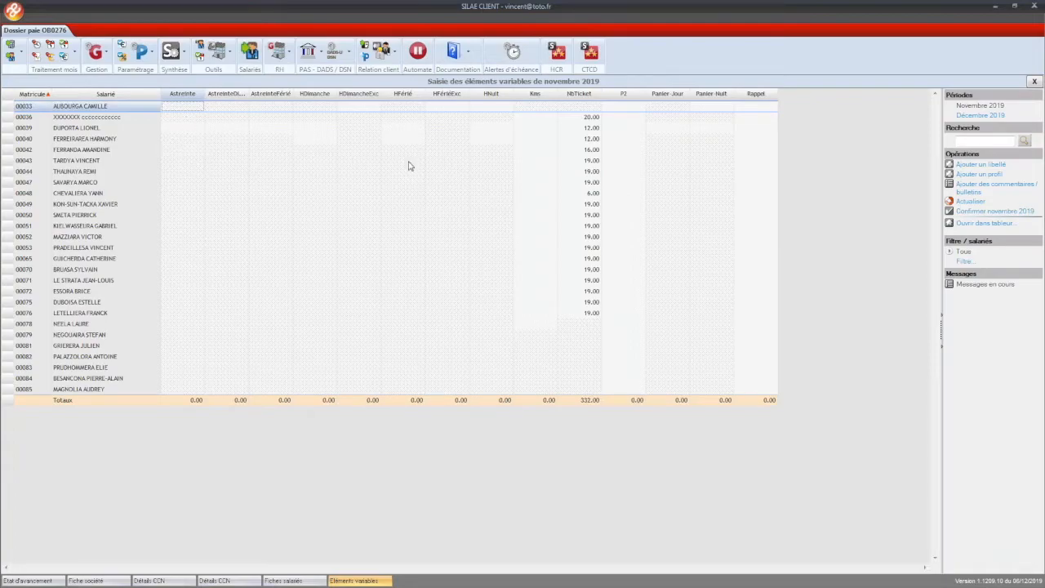
click(579, 120)
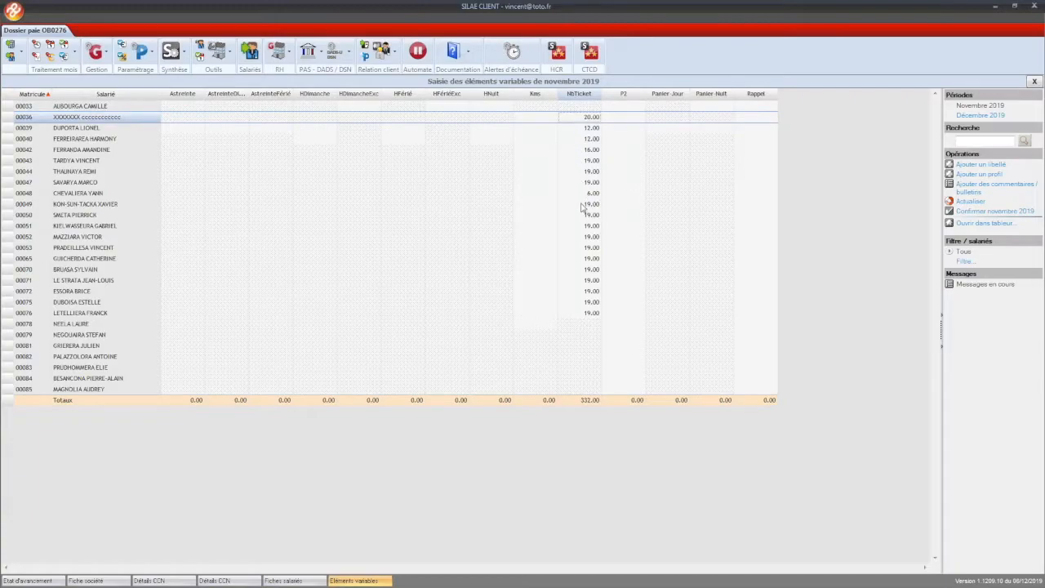
key(Down)
key(Down)
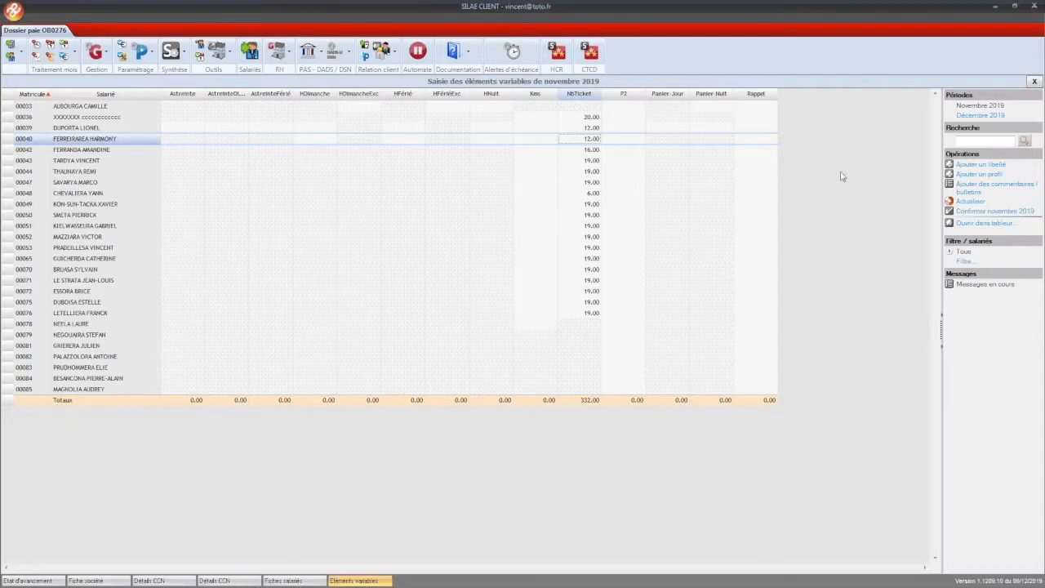
click(1033, 83)
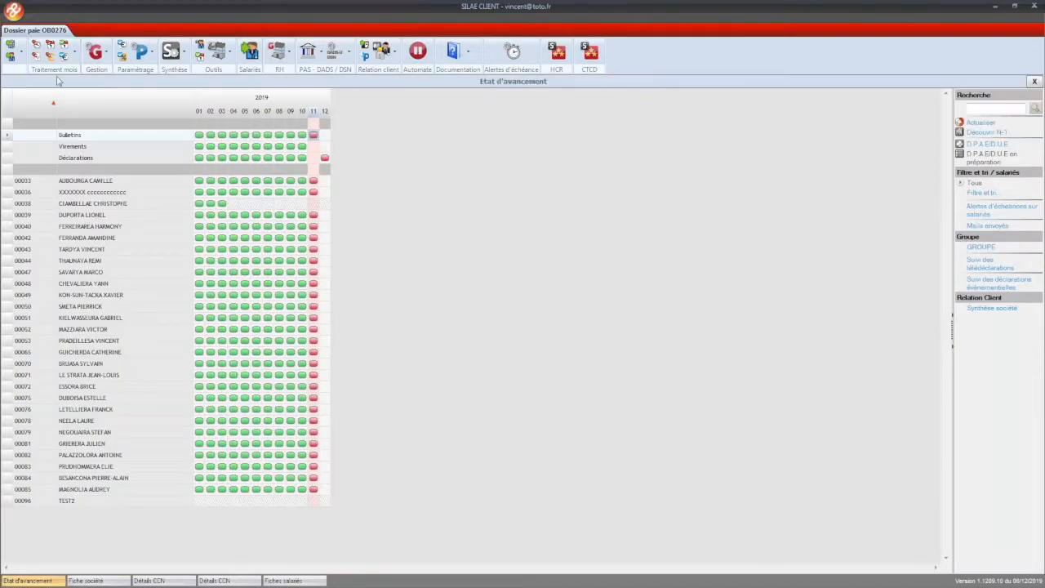
Step: In the November 2019 hours entry, examine the HS columns and set HS 25 to 2 for the fourth listed employee
click(36, 47)
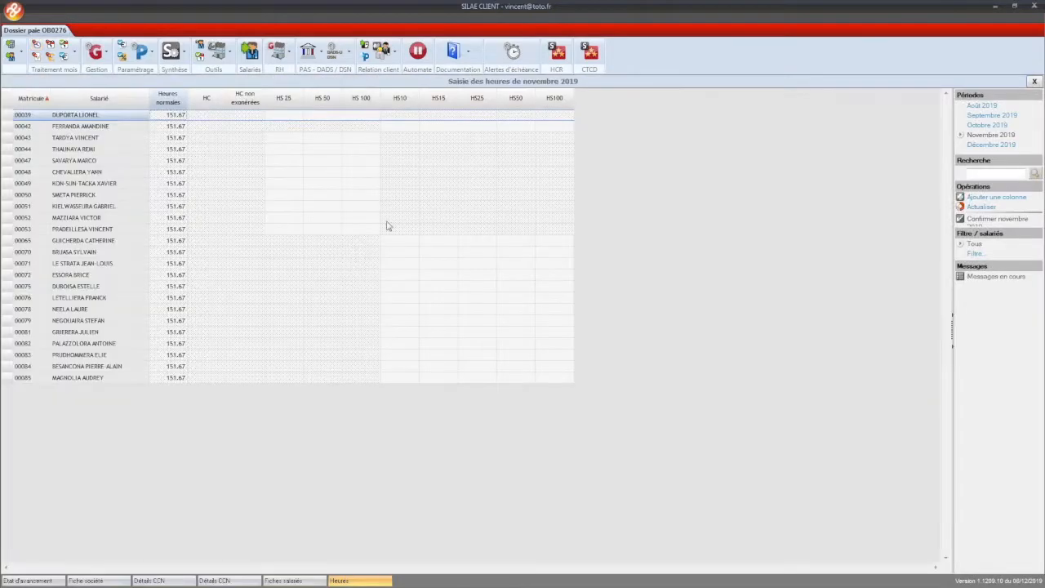
click(444, 328)
click(420, 253)
click(399, 245)
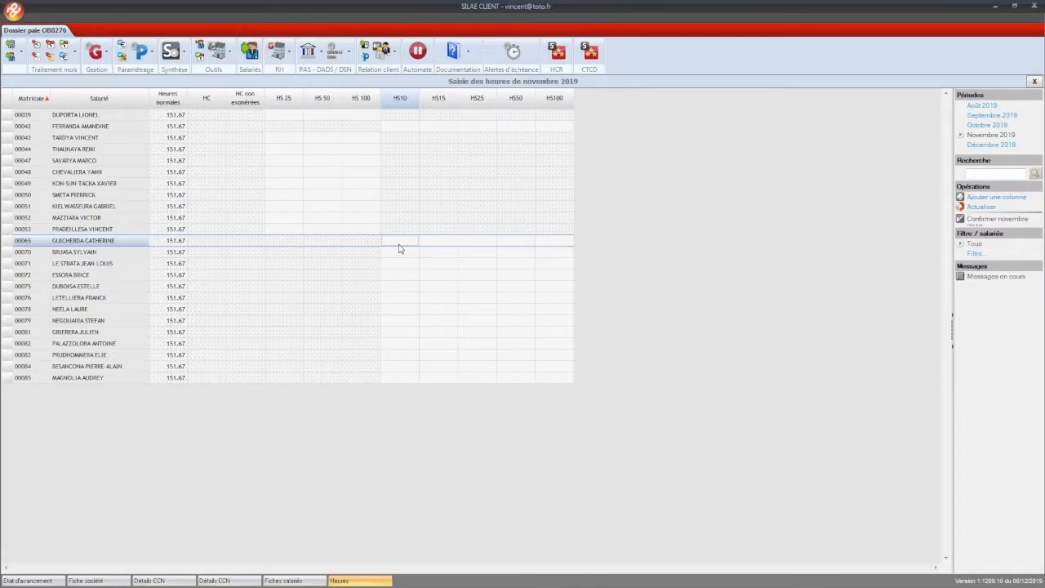
click(287, 151)
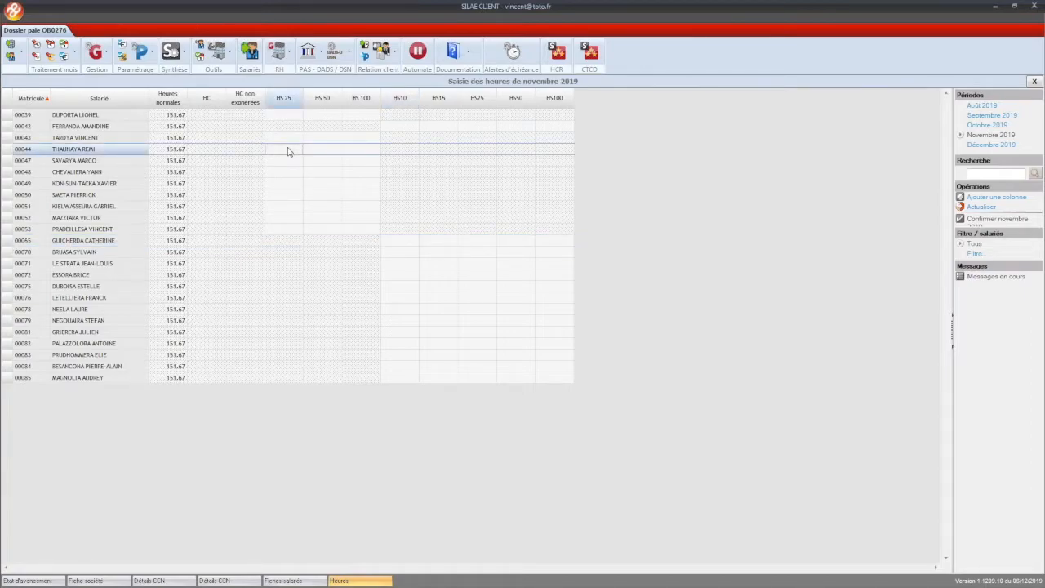
text(1)
key(Tab)
click(289, 151)
text(2)
Step: Open the first employee's daily activity entry and advance it to December 2019
click(75, 54)
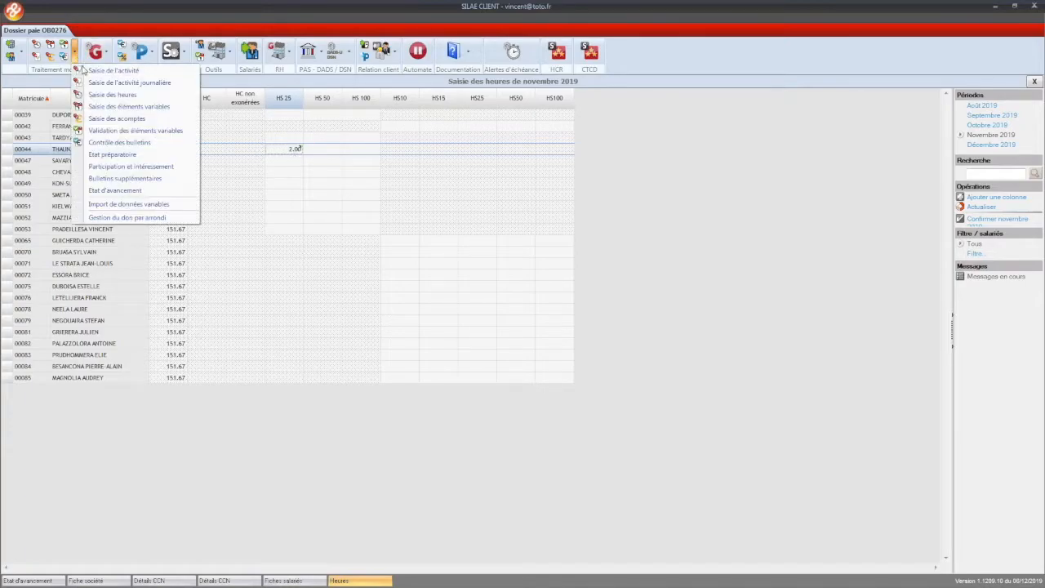
click(98, 82)
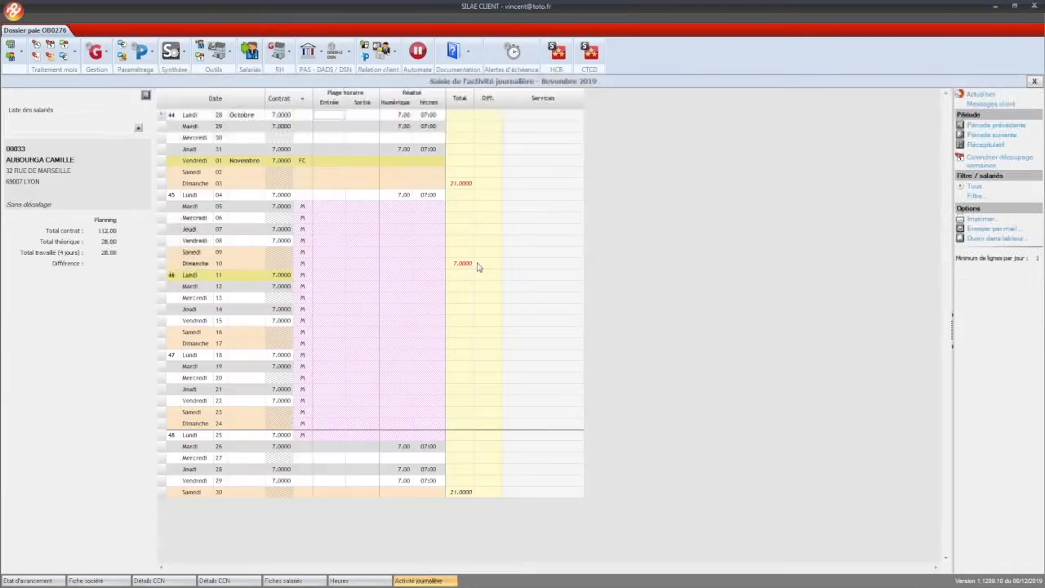
click(989, 136)
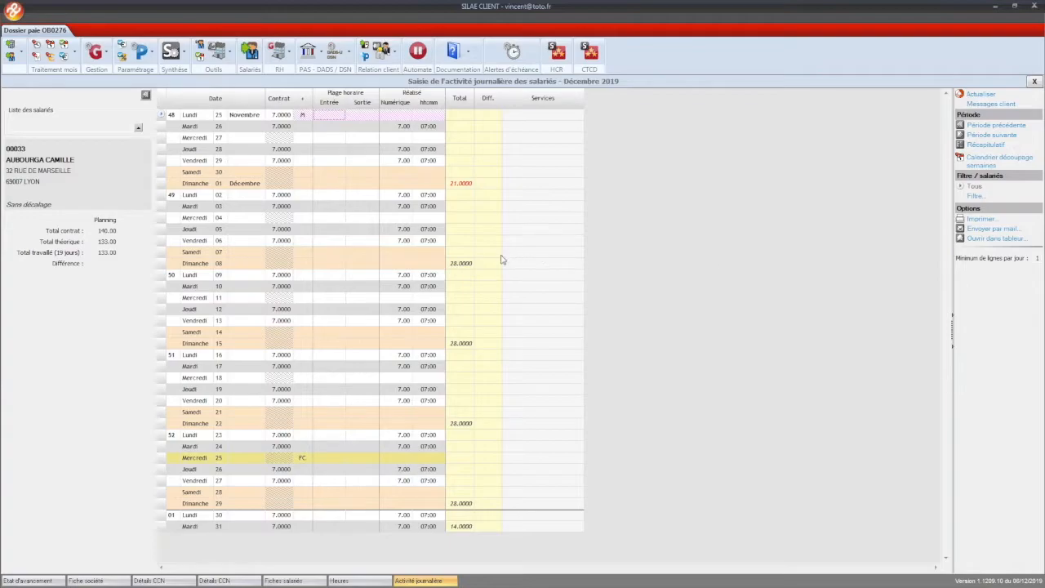
click(400, 211)
click(401, 298)
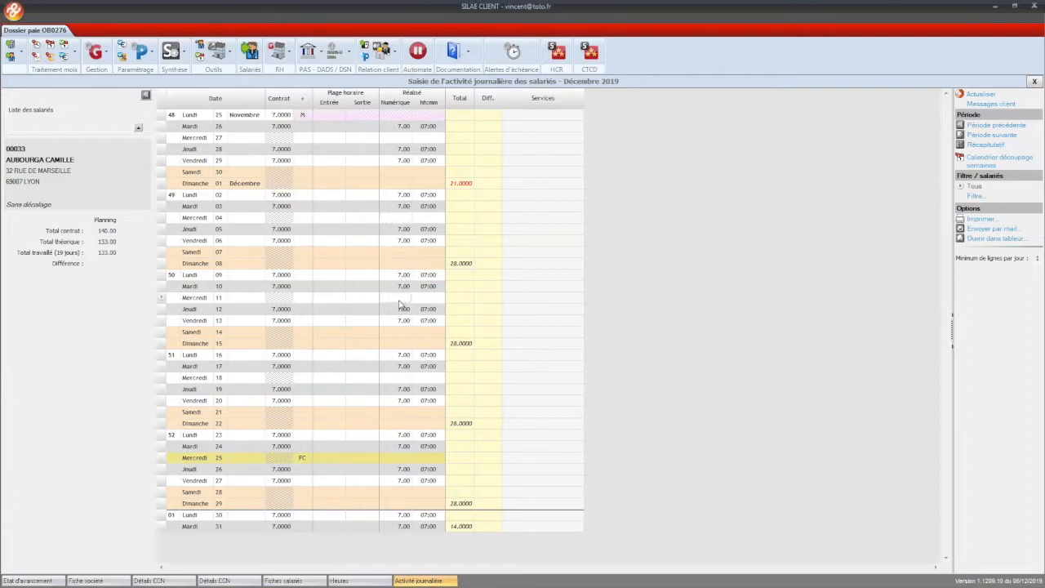
Step: Set the hours worked to 8 for Tuesday 03 December and to 2 for Wednesday 04 December
click(394, 207)
text(8)
key(Return)
click(394, 220)
text(2)
key(Return)
click(398, 221)
Step: Enter a time range from 10:00 to 17:00 for Thursday 05 December
click(332, 230)
text(10)
key(Return)
text(17)
key(Return)
click(332, 233)
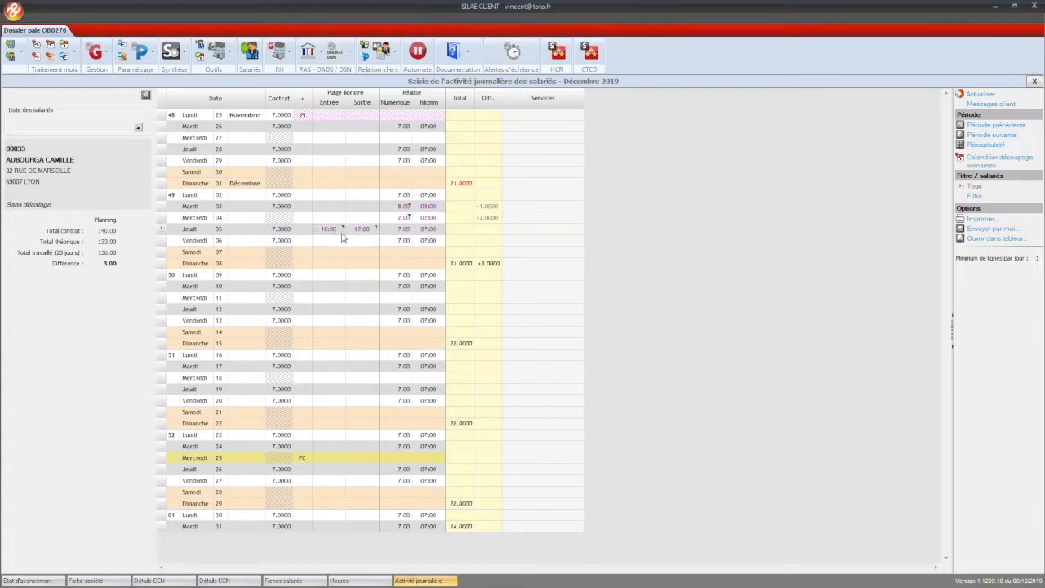
Step: Split Thursday 05 December into two time ranges by adding a line: 10:00 to 12:00 and 14:00 to 18:00
right_click(330, 231)
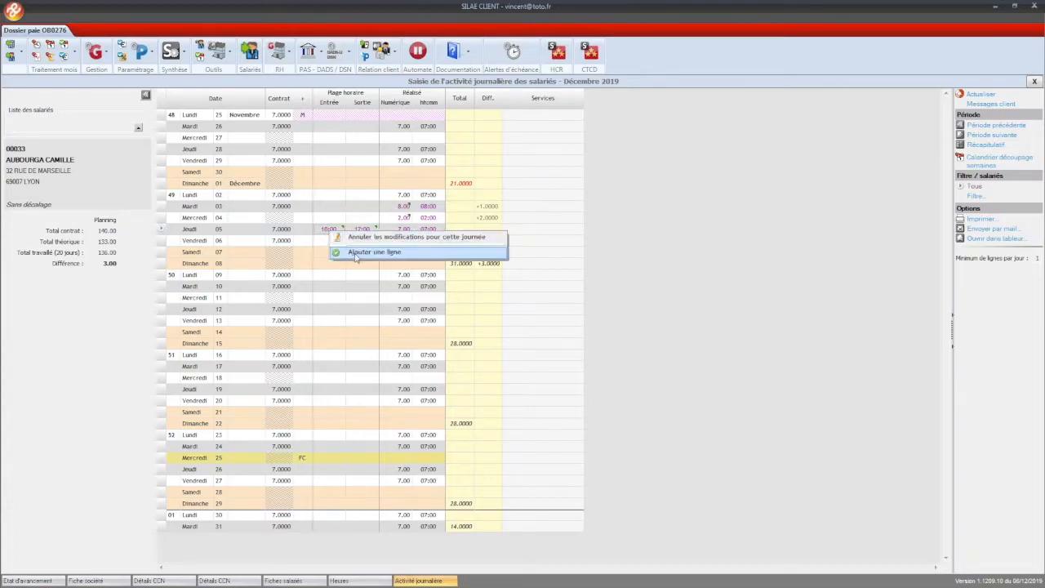
click(357, 252)
text(12)
key(Return)
text(14)
key(Return)
text(18)
key(Return)
click(365, 241)
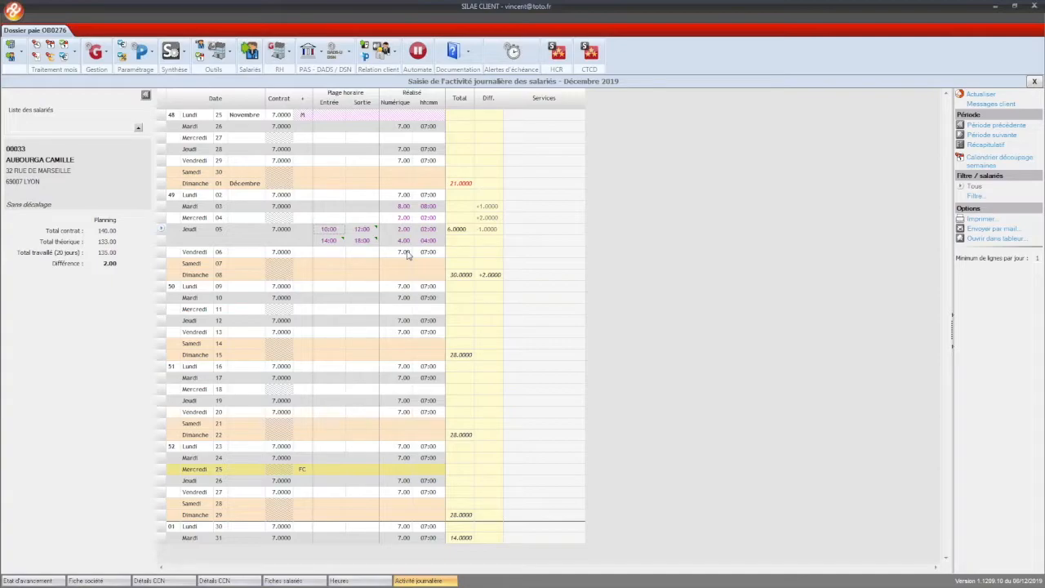
Step: Reopen the November 2019 variable elements entry and select the second listed employee's NbTicket value
click(402, 207)
click(49, 46)
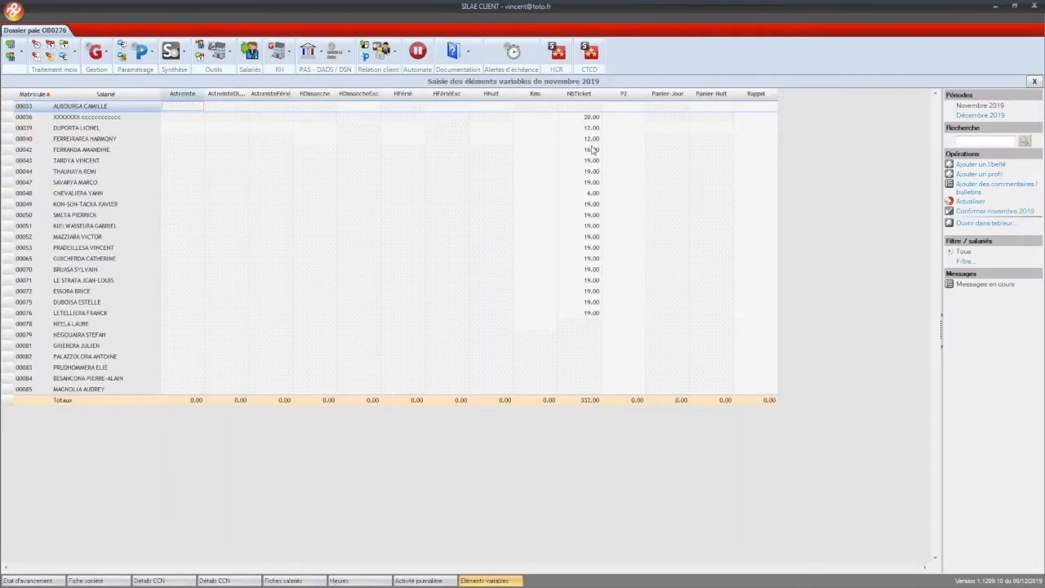
click(585, 119)
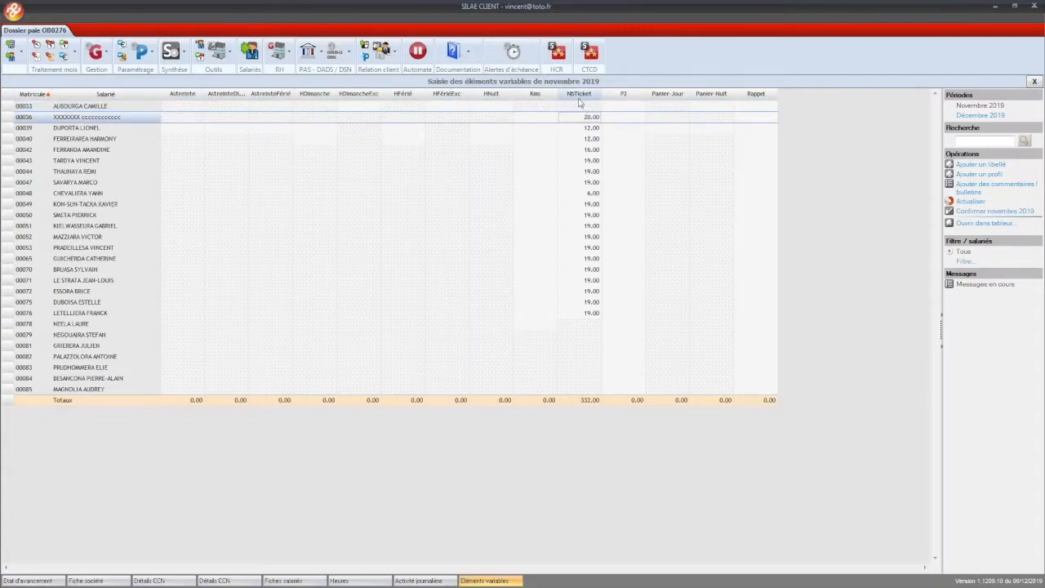
Step: Return to the December 2019 daily activity entry and display its list of employees
click(571, 199)
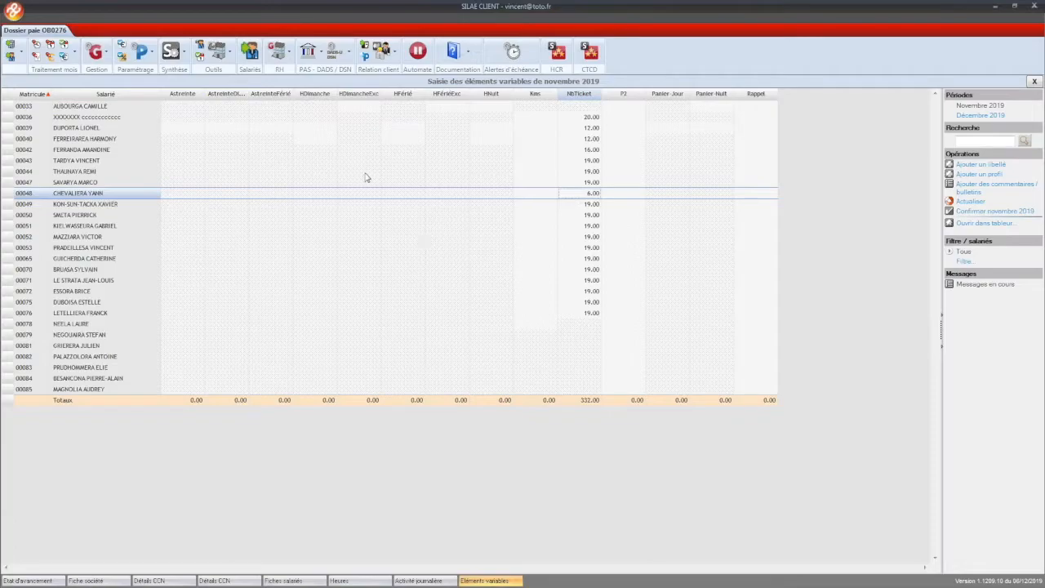
click(418, 581)
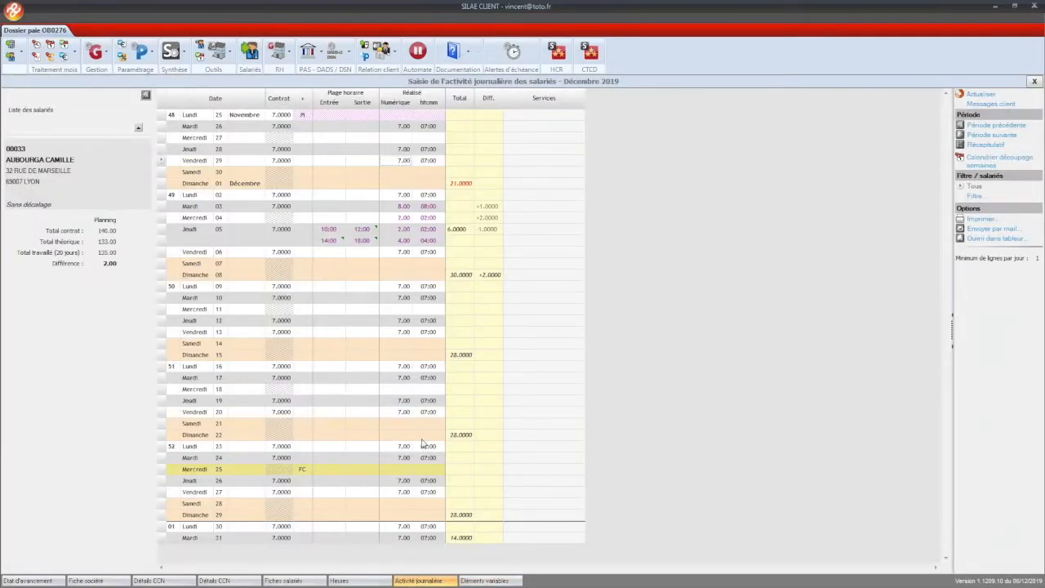
click(137, 129)
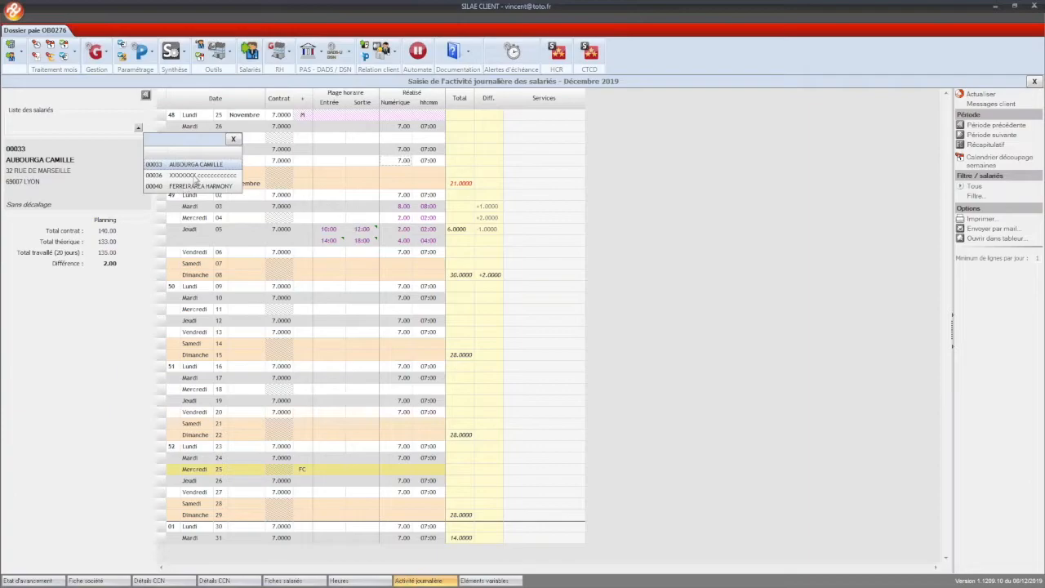
Step: Look over the first week of December in the daily activity grid, then close the daily activity entry
click(391, 218)
click(396, 264)
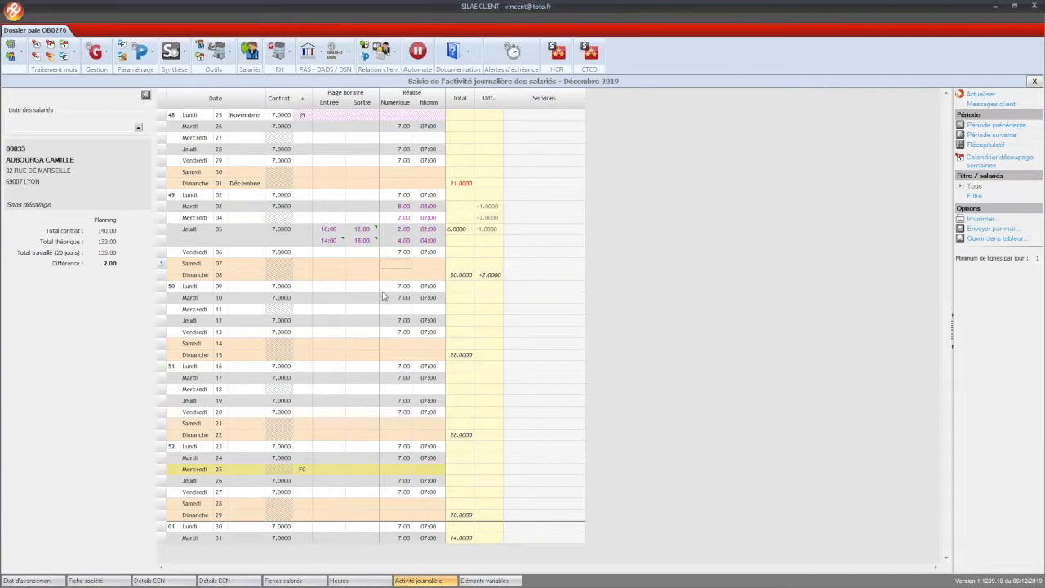
click(372, 196)
click(1033, 82)
Step: Reopen the November 2019 hours entry, then the daily activity entry on December 2019 with Tuesday 03's hours selected
click(580, 162)
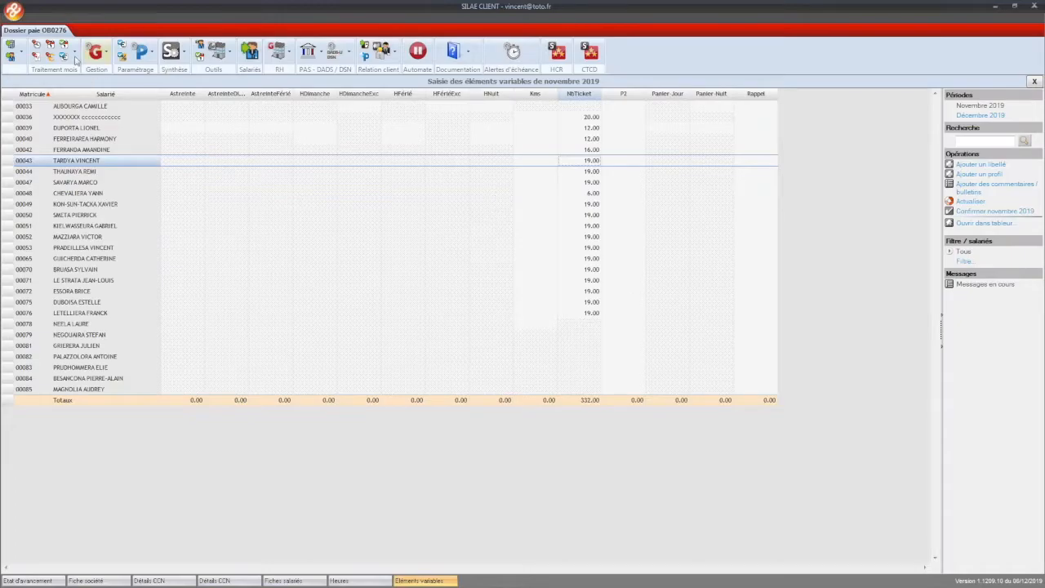
click(38, 49)
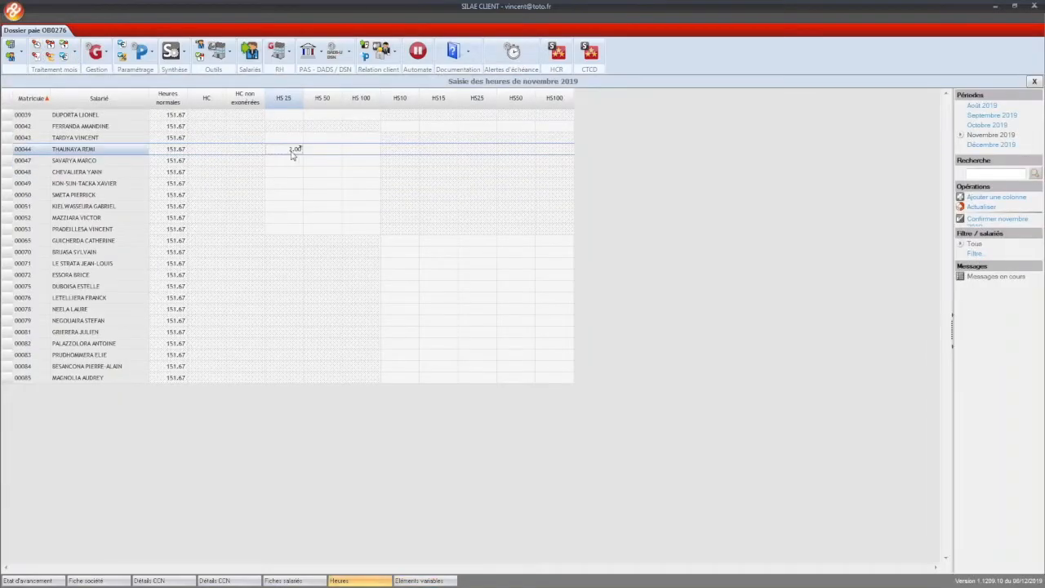
click(73, 56)
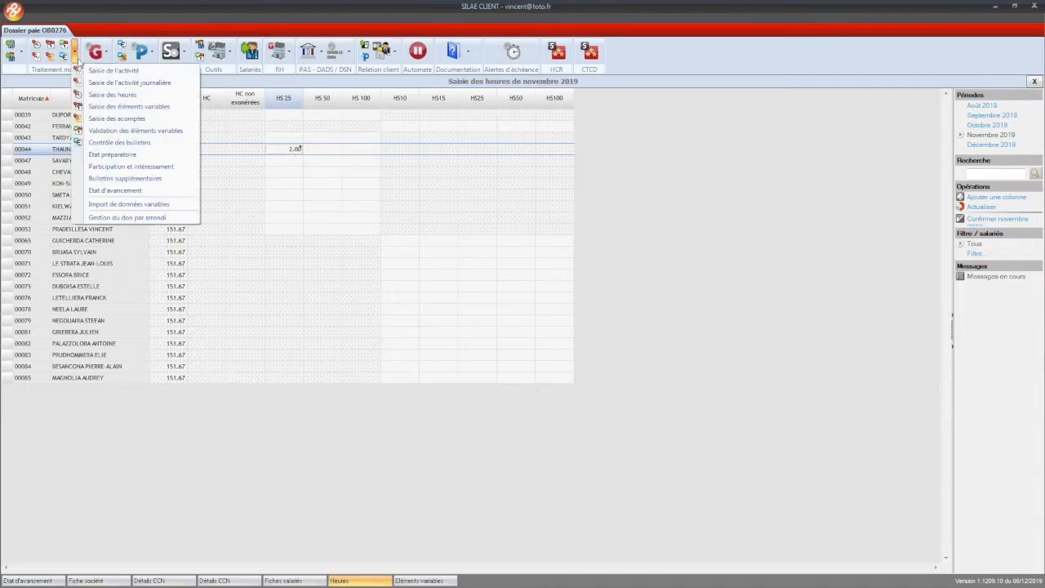
click(89, 81)
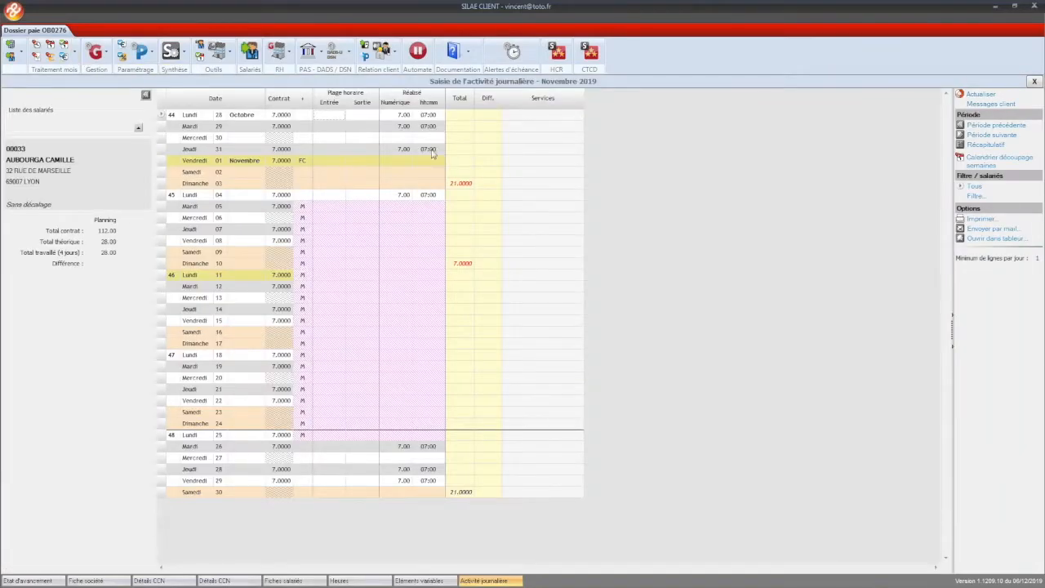
click(991, 135)
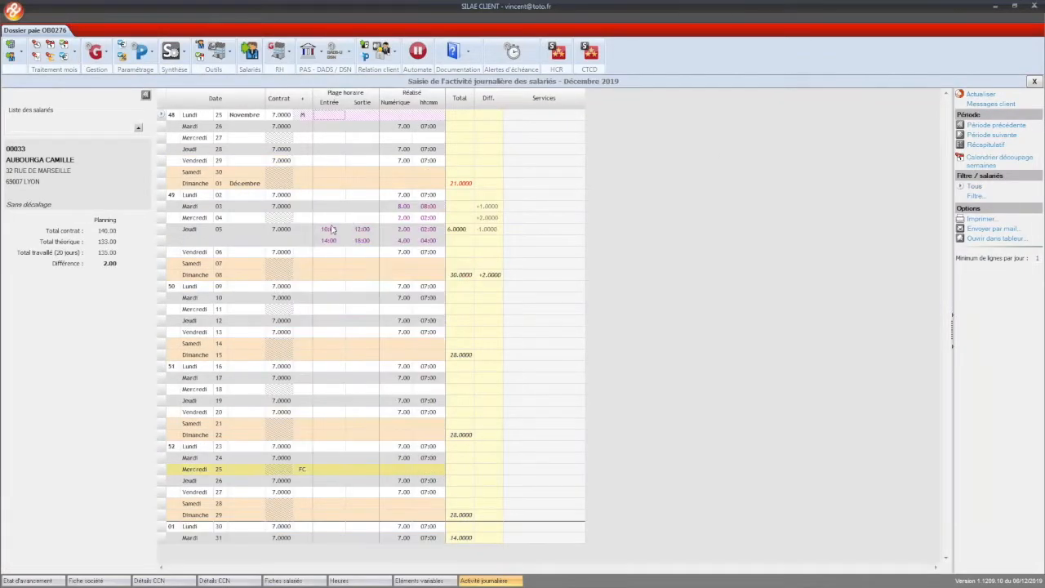
click(404, 207)
Step: Open the online help and search it for topic 2.8.1.11
click(463, 54)
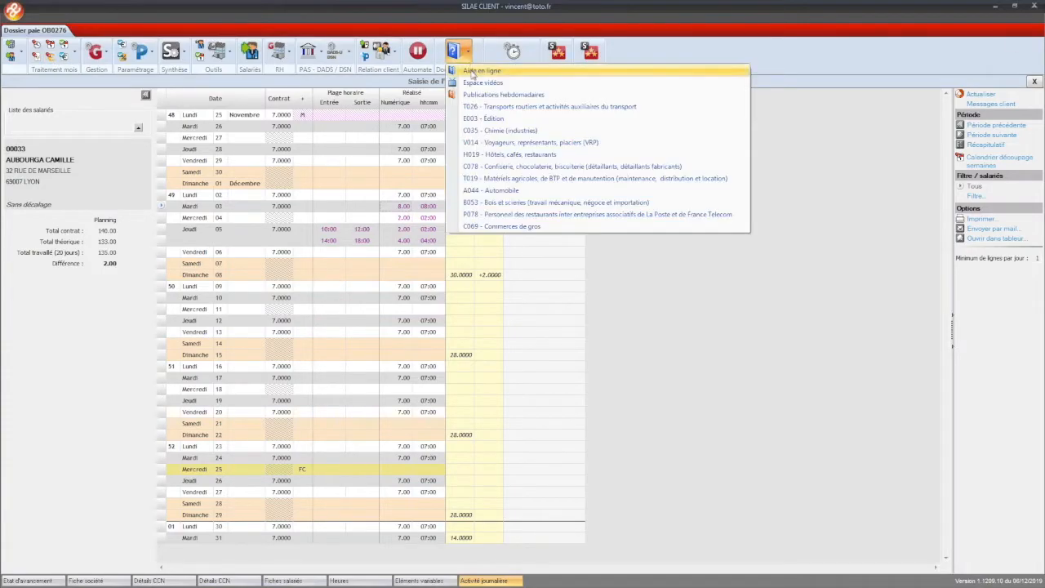
click(472, 74)
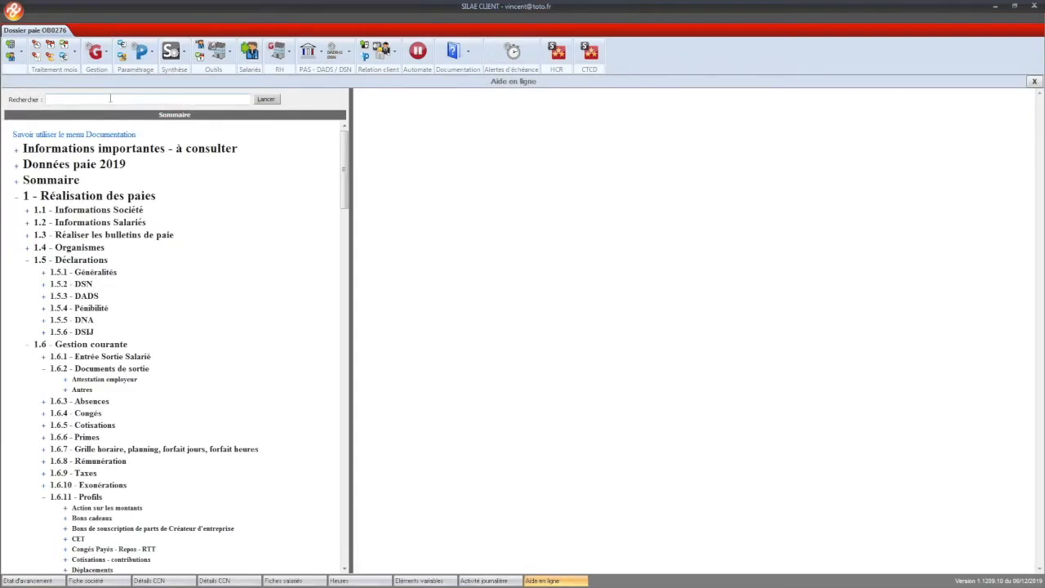
text(Z.8.1.11)
key(Return)
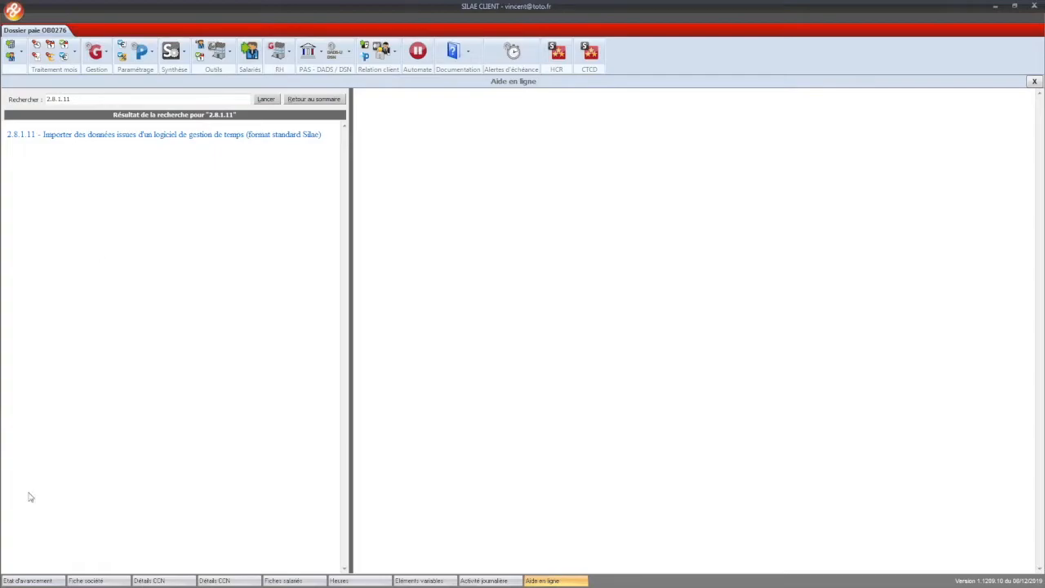
Step: Review the hours, variable elements and absences in the November 2019 variable elements validation, then close it
click(18, 581)
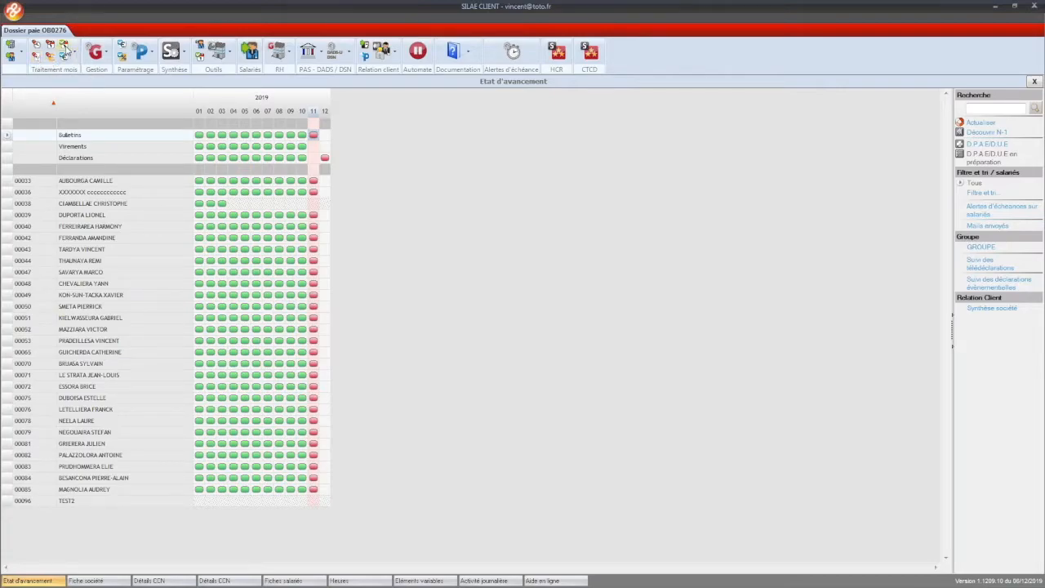
click(64, 46)
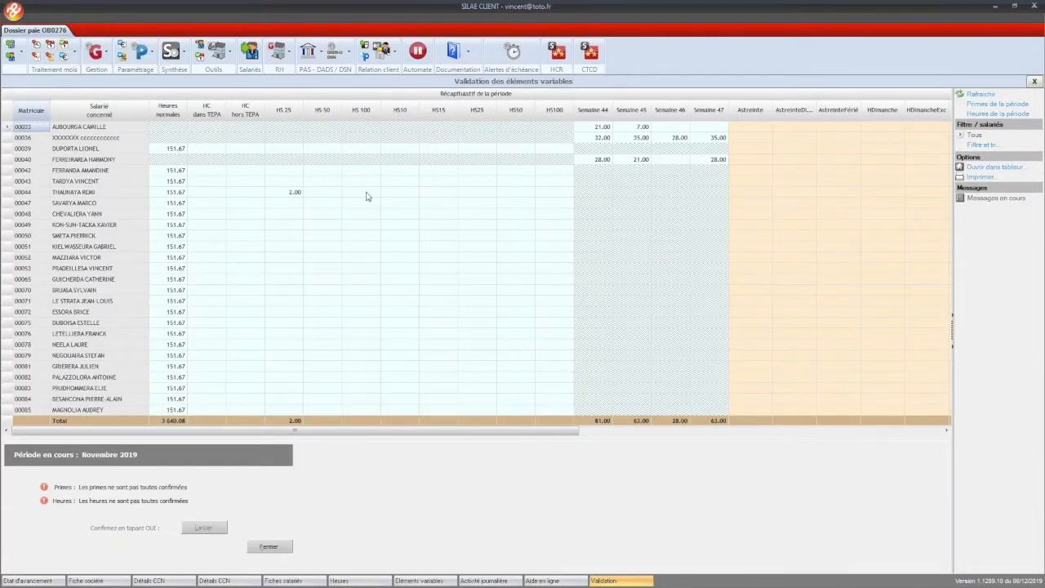
click(624, 227)
drag(654, 213, 367, 215)
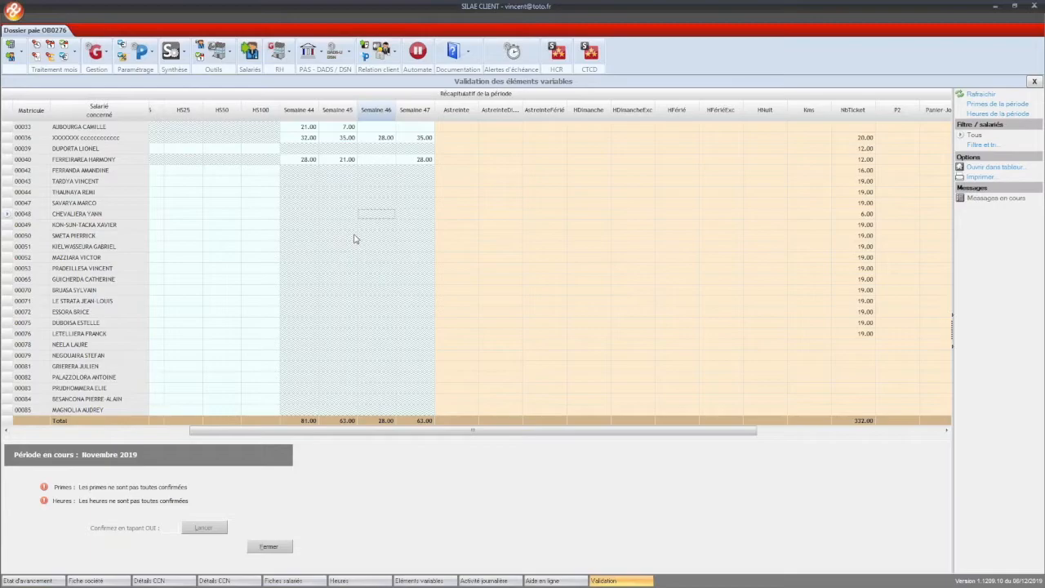
drag(803, 269, 751, 263)
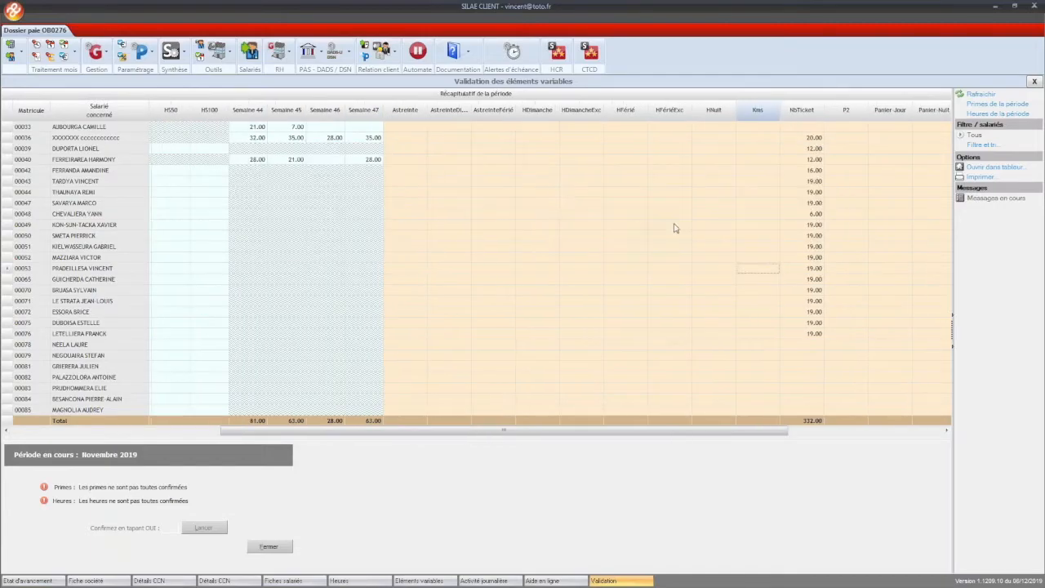
drag(806, 147, 749, 171)
click(859, 210)
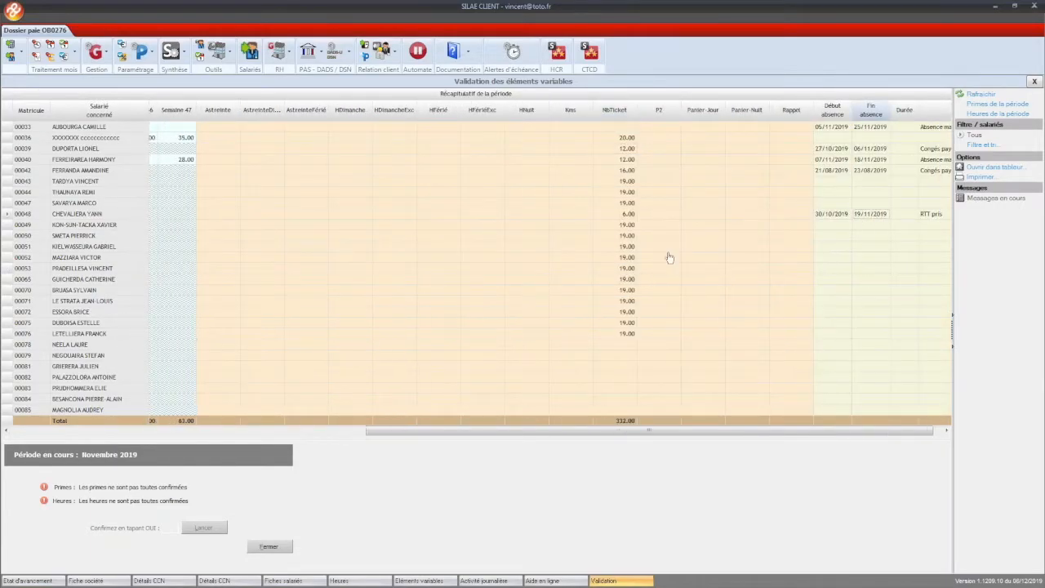
drag(368, 240, 625, 243)
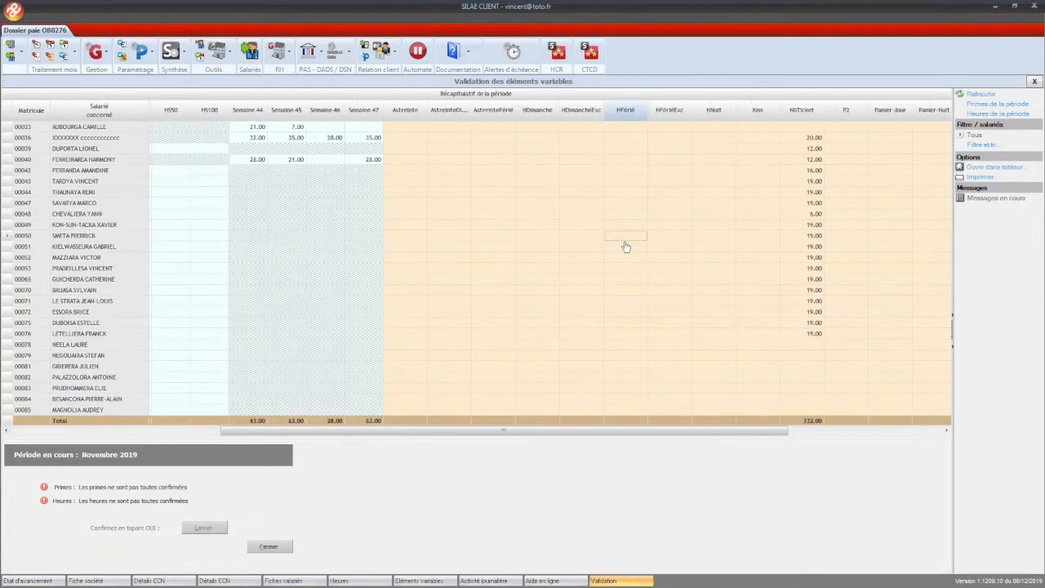
click(1033, 81)
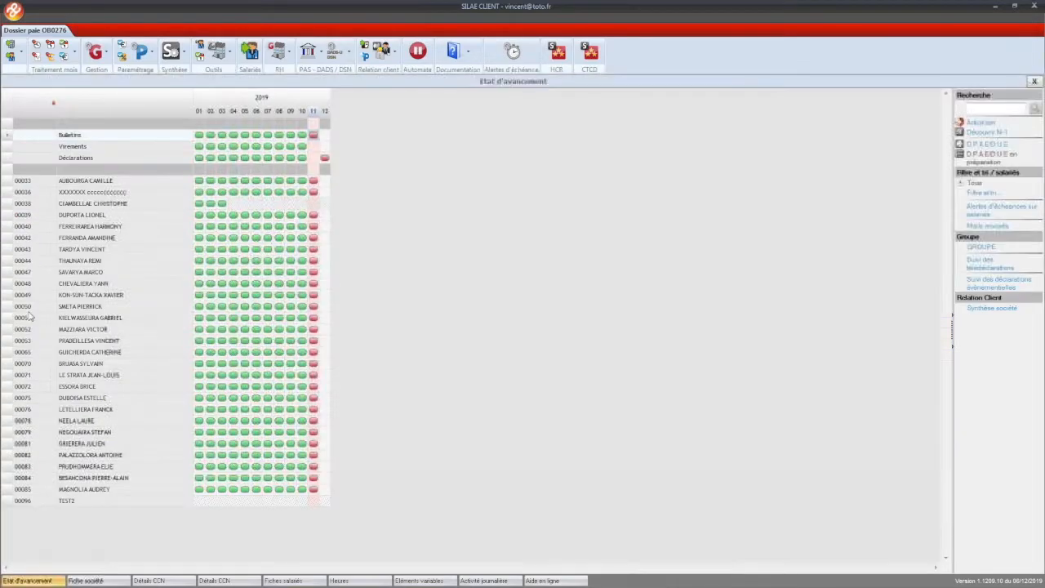
Step: Calculate all the November 2019 payslips from the progress overview's Bulletins row
right_click(313, 138)
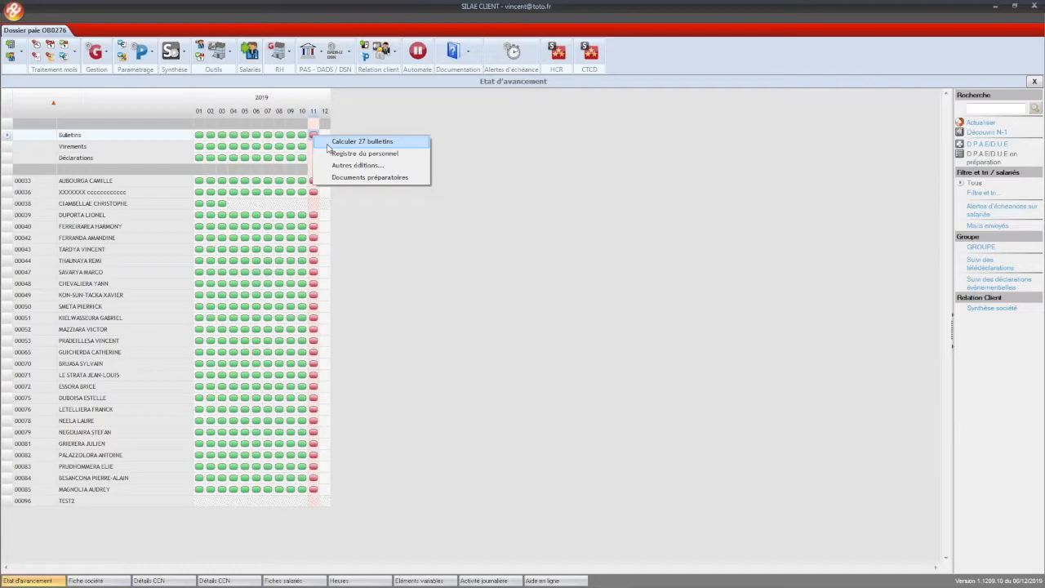
click(579, 233)
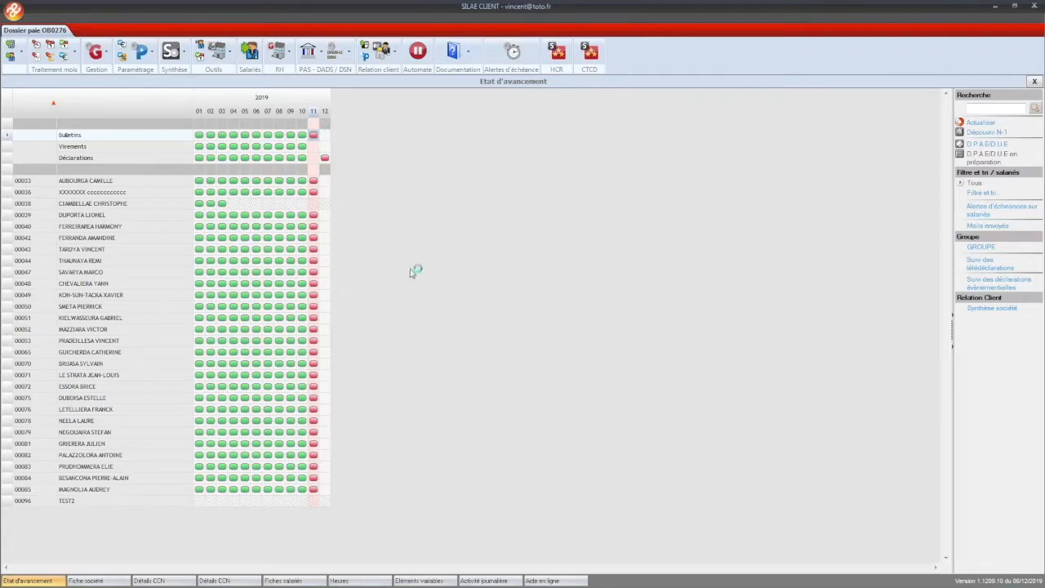
Step: Browse the employee group filter criteria in the progress overview and close them without applying a filter
click(981, 193)
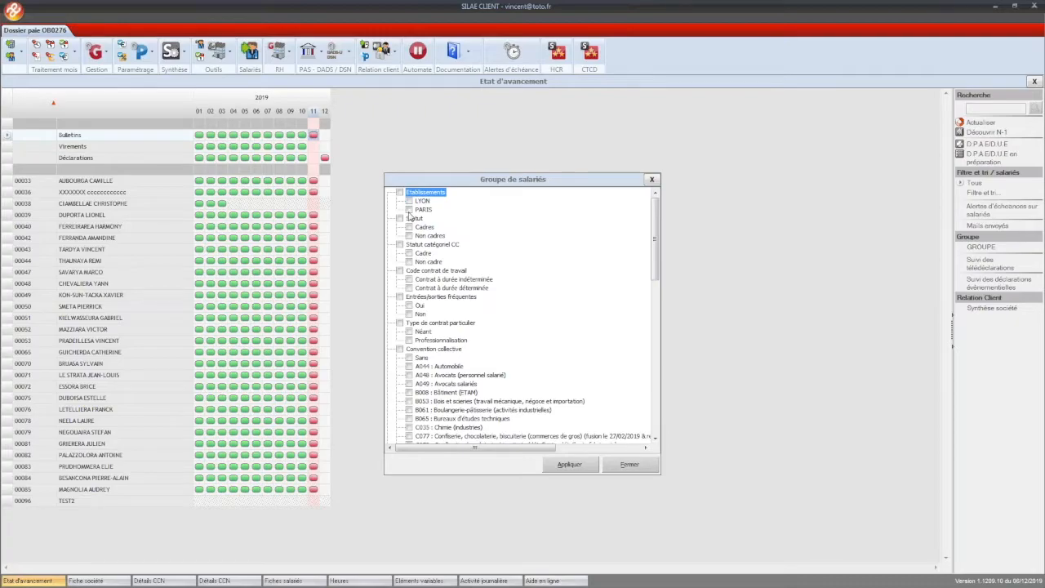
scroll(430, 331, down, 3)
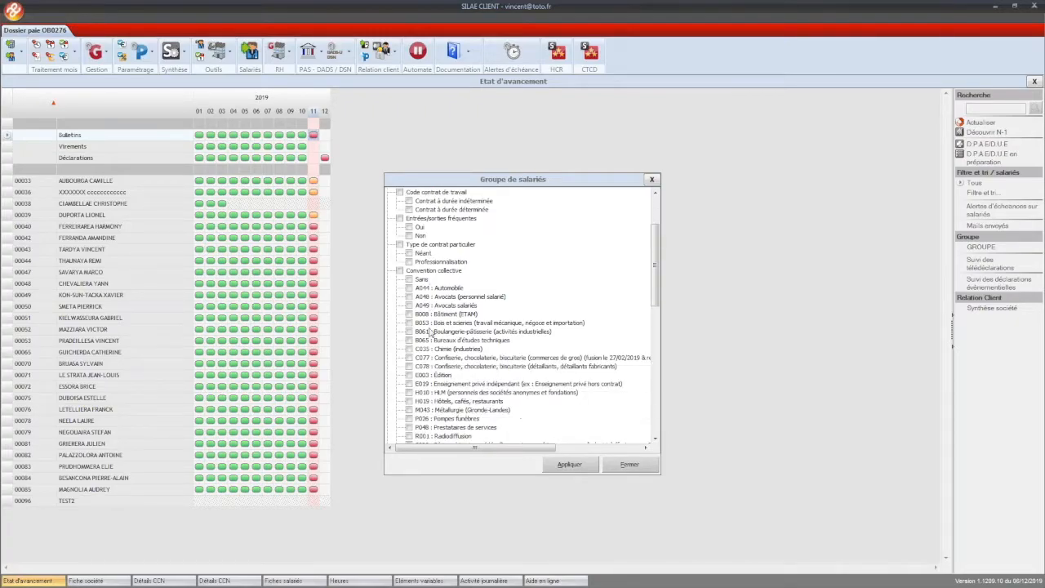
scroll(431, 331, up, 3)
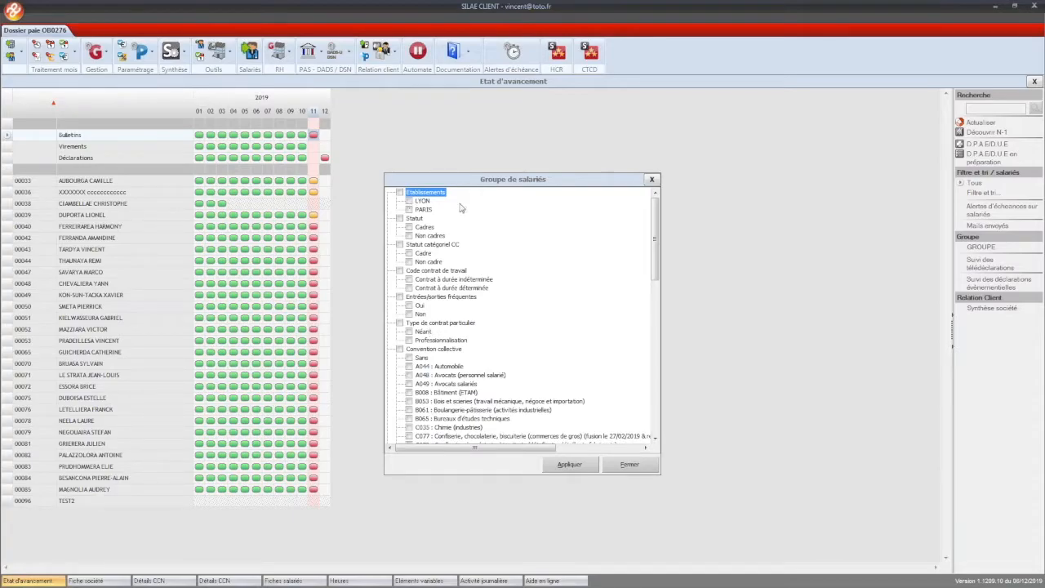
click(653, 181)
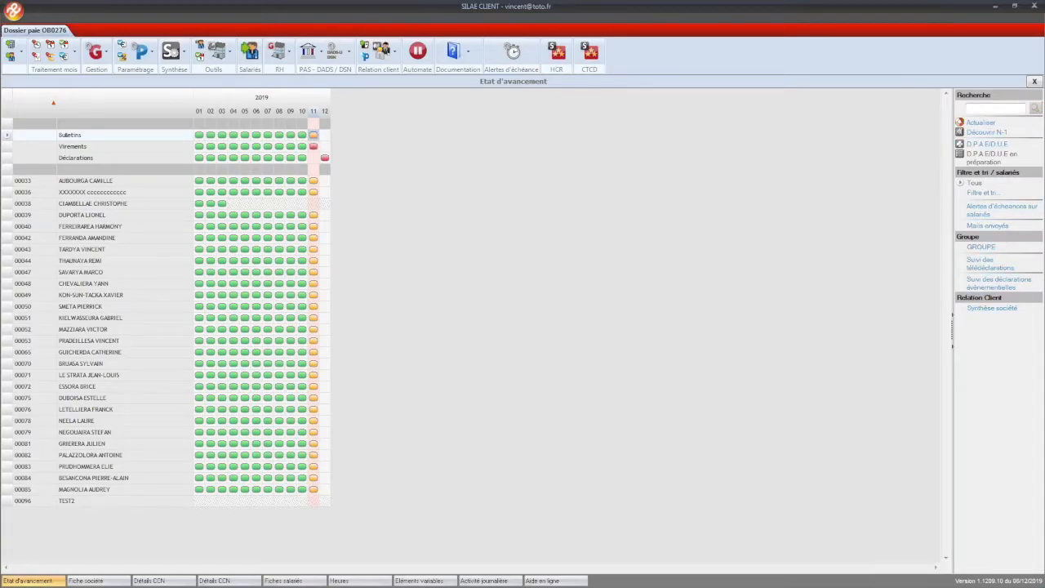
Step: Open the check of the November 2019 draft payslips and display the first listed employee's payslip
right_click(312, 135)
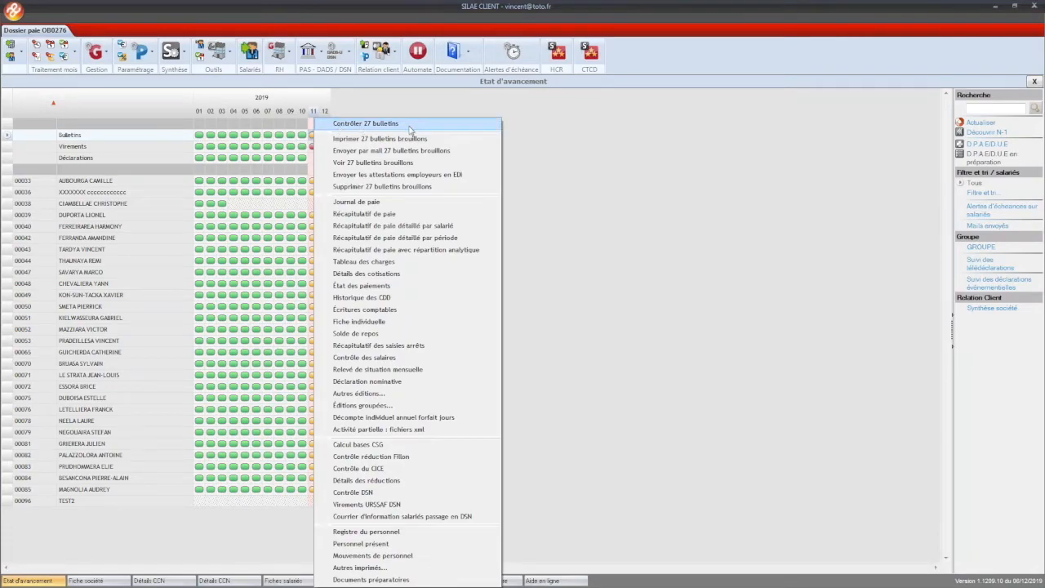
click(365, 124)
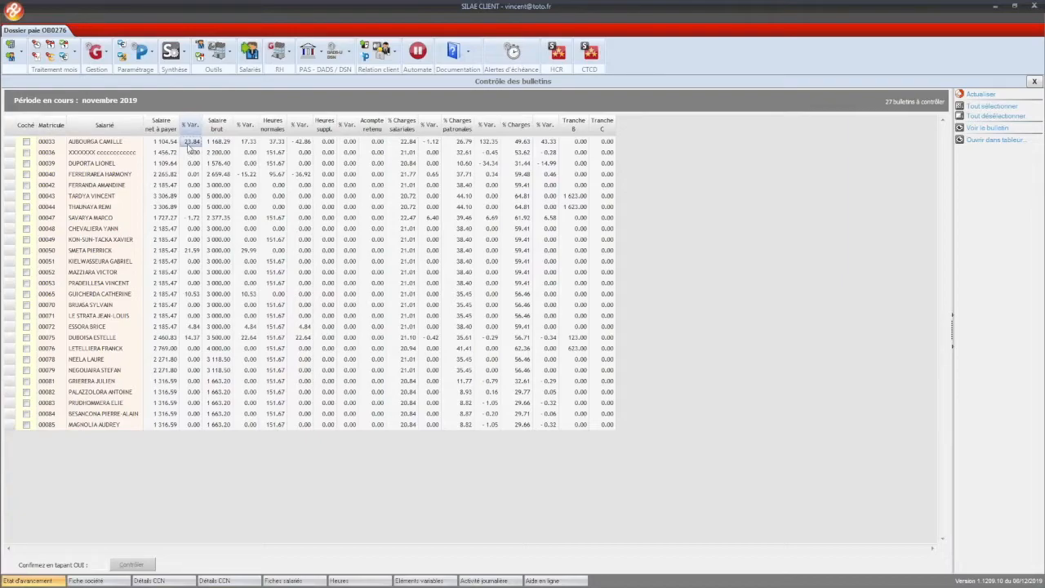
click(94, 144)
double_click(94, 143)
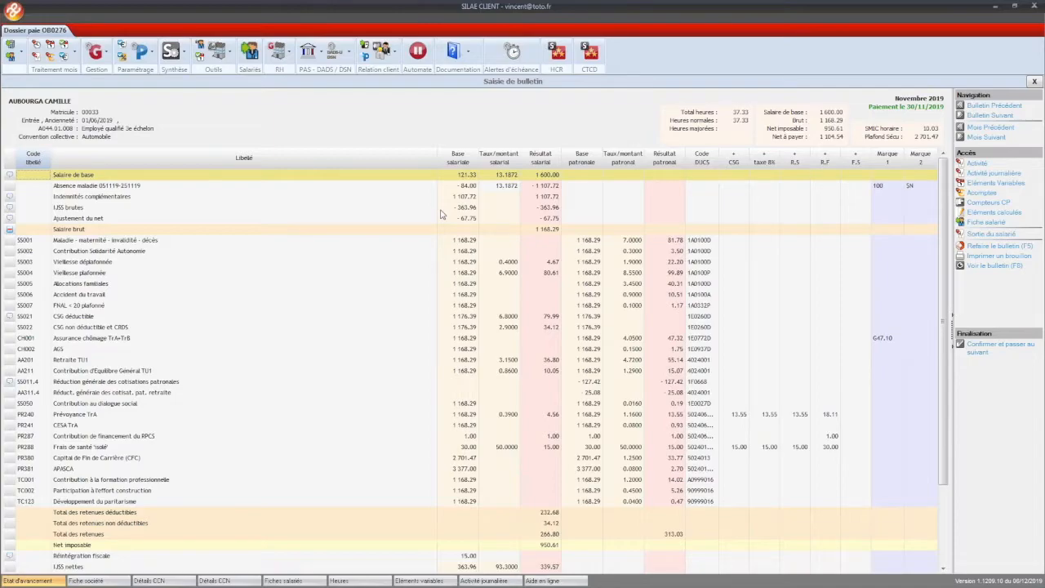
Step: Examine the payslip's sick leave, gross IJSS and net adjustment lines, including the calculation detail of the Indemnités complémentaires
click(452, 186)
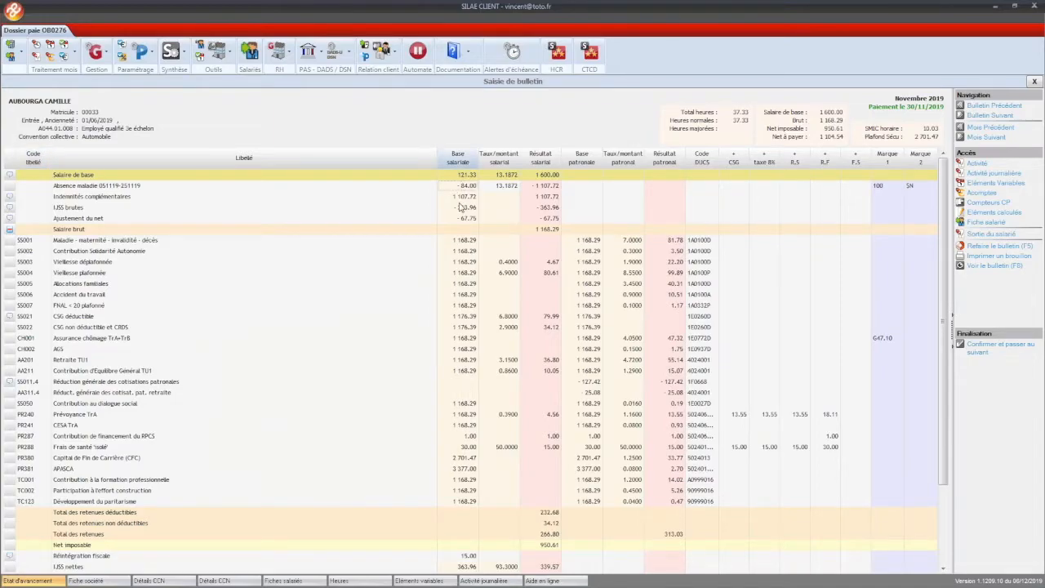
click(546, 188)
click(467, 197)
click(11, 197)
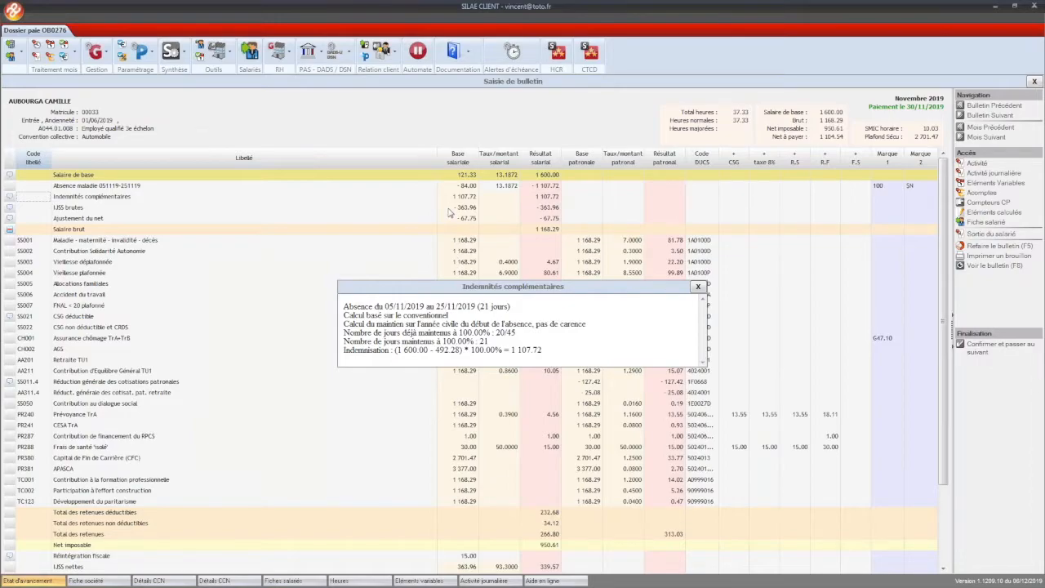
key(Escape)
click(453, 209)
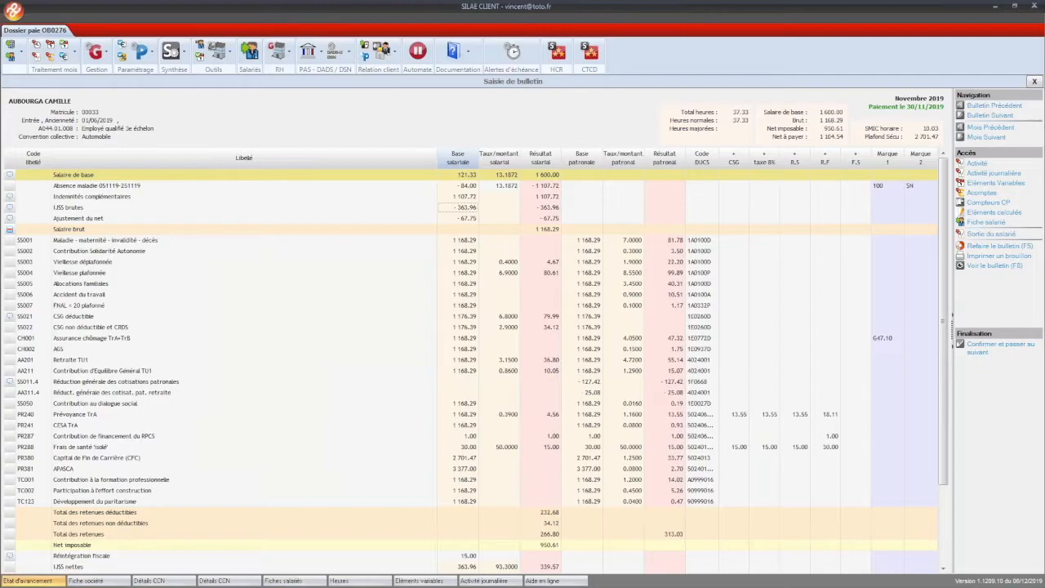
click(453, 218)
Step: Examine the payslip's contribution lines, total deductions, taxable net and the lines down to the net pay
click(278, 425)
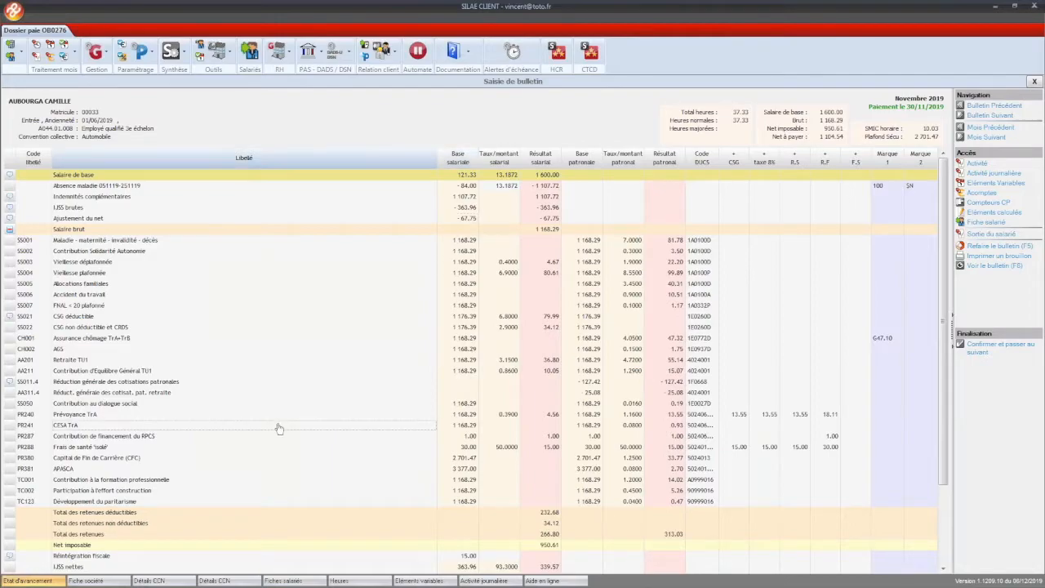
scroll(280, 420, down, 1)
click(272, 457)
scroll(261, 441, down, 2)
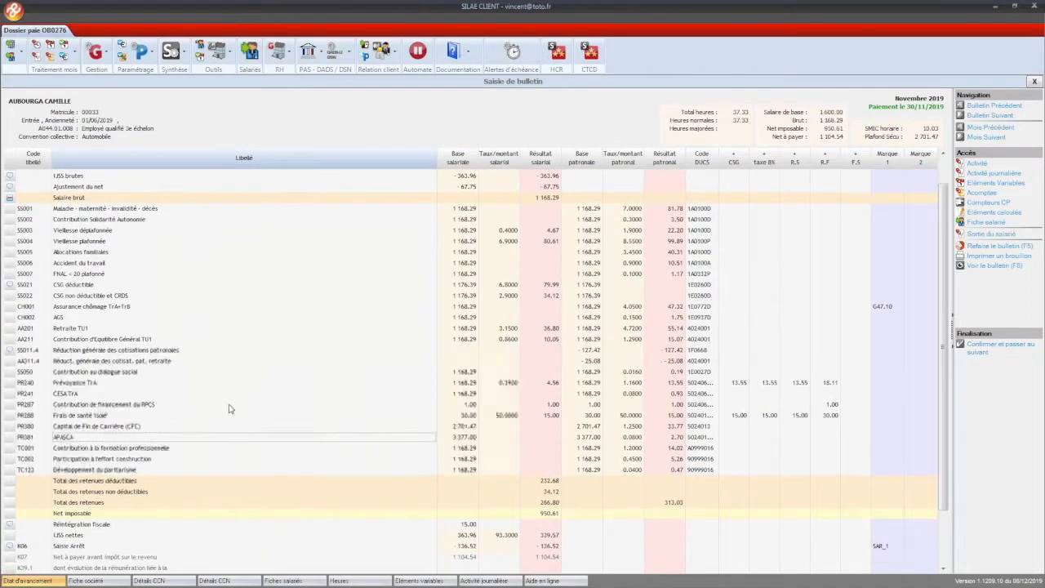
click(215, 394)
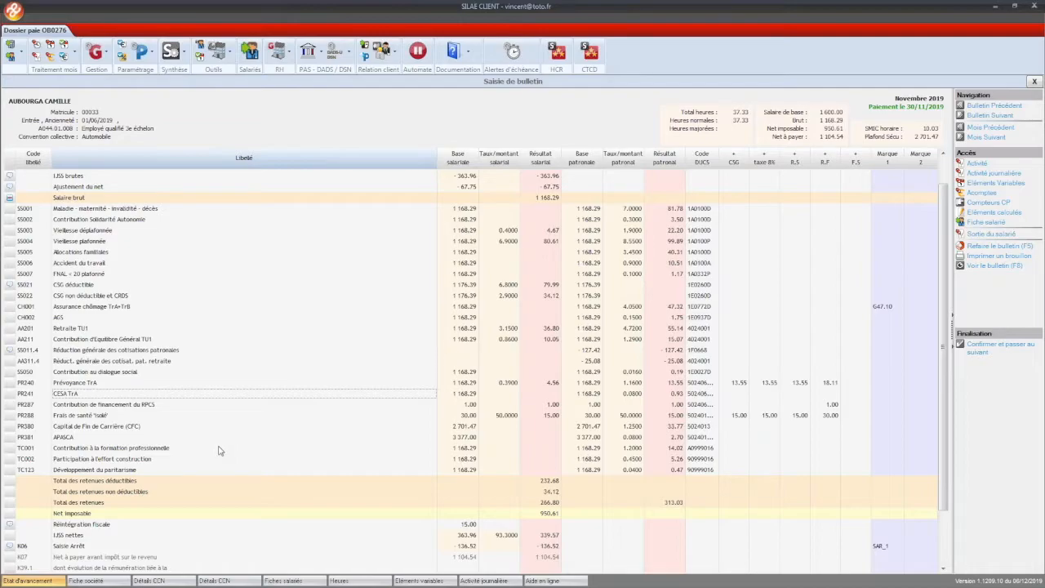
scroll(211, 437, down, 2)
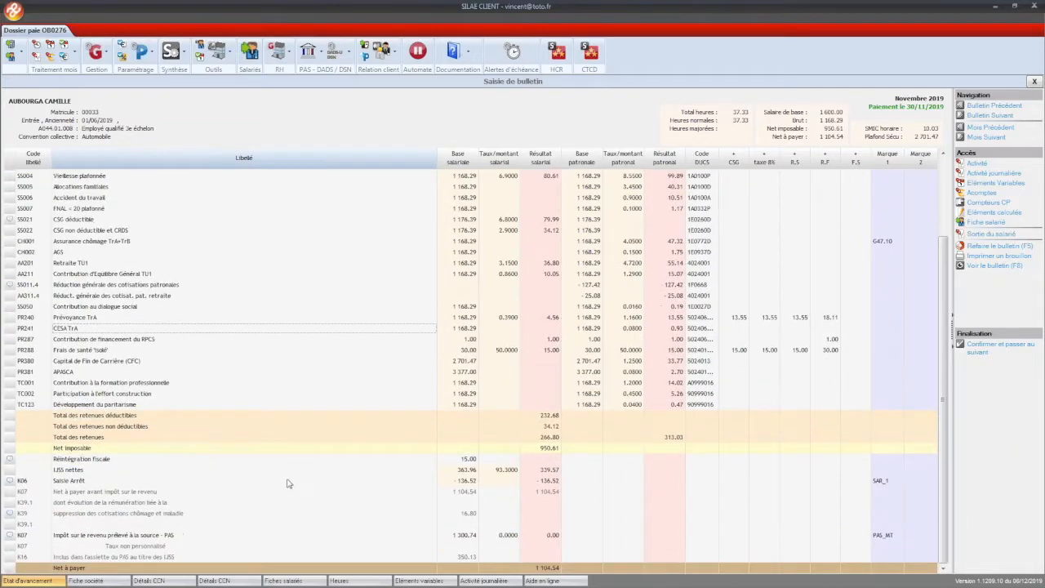
Step: Examine the payslip's Saisie Arrêt calculation detail, IJSS nettes line and the base and rate of the PAS withholding tax
click(95, 484)
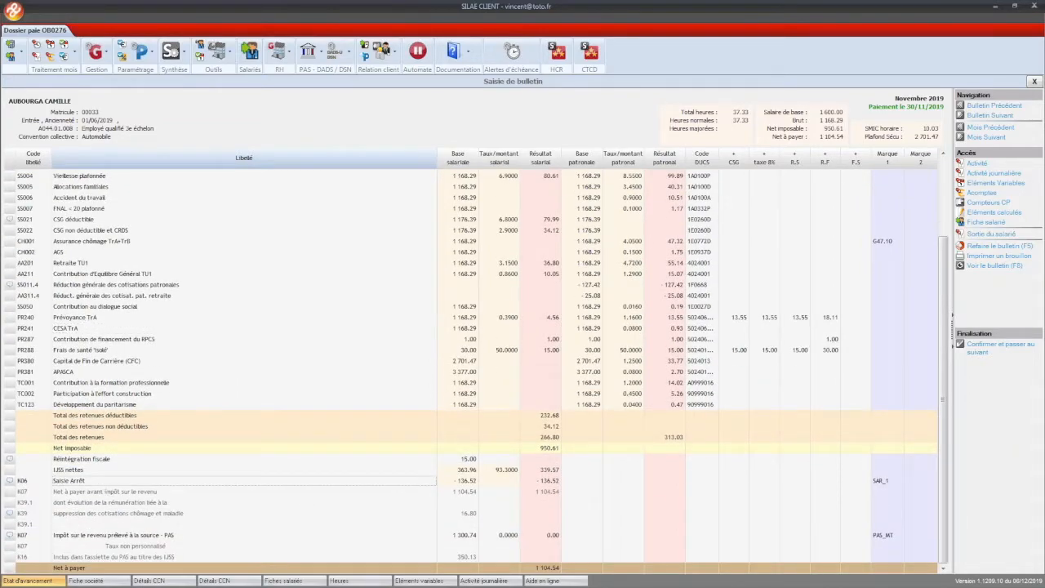
click(10, 482)
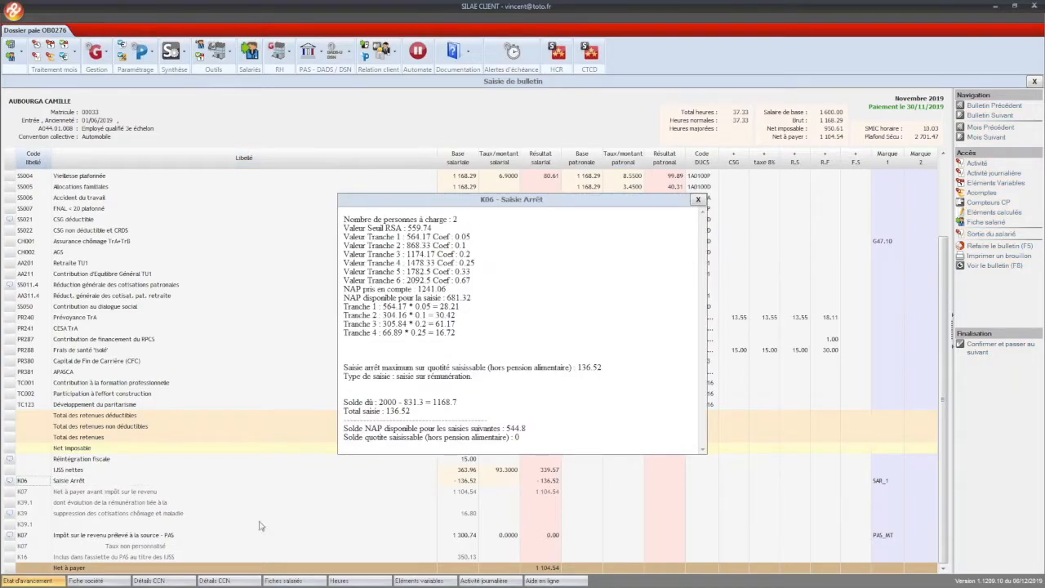
click(105, 479)
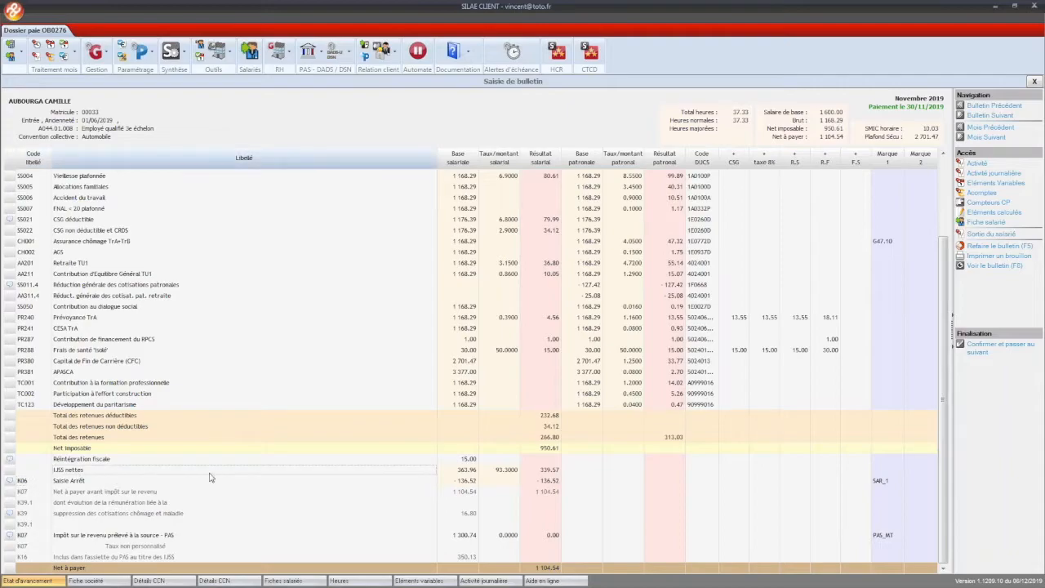
click(453, 472)
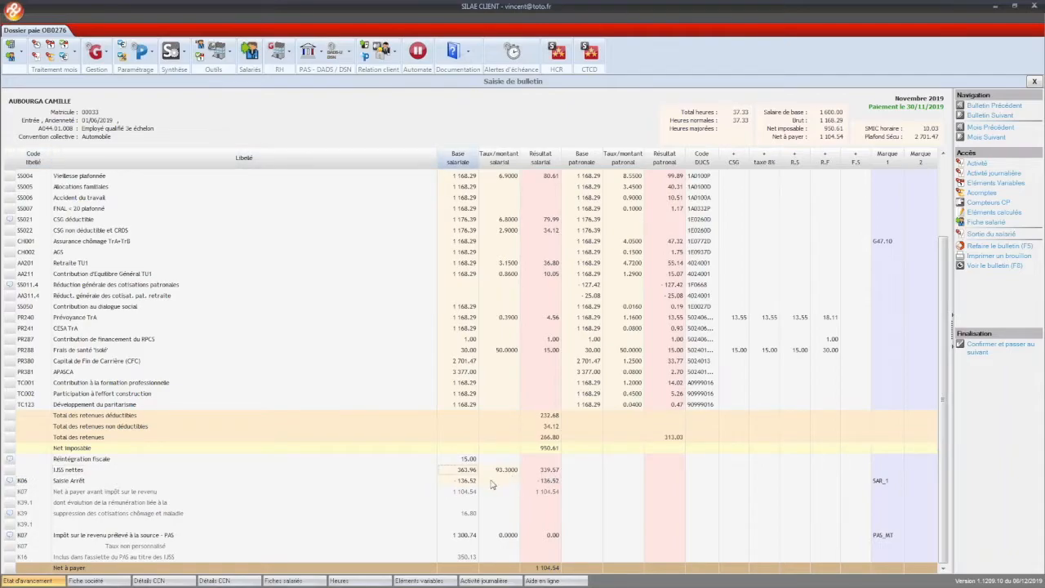
click(462, 558)
click(467, 537)
click(500, 537)
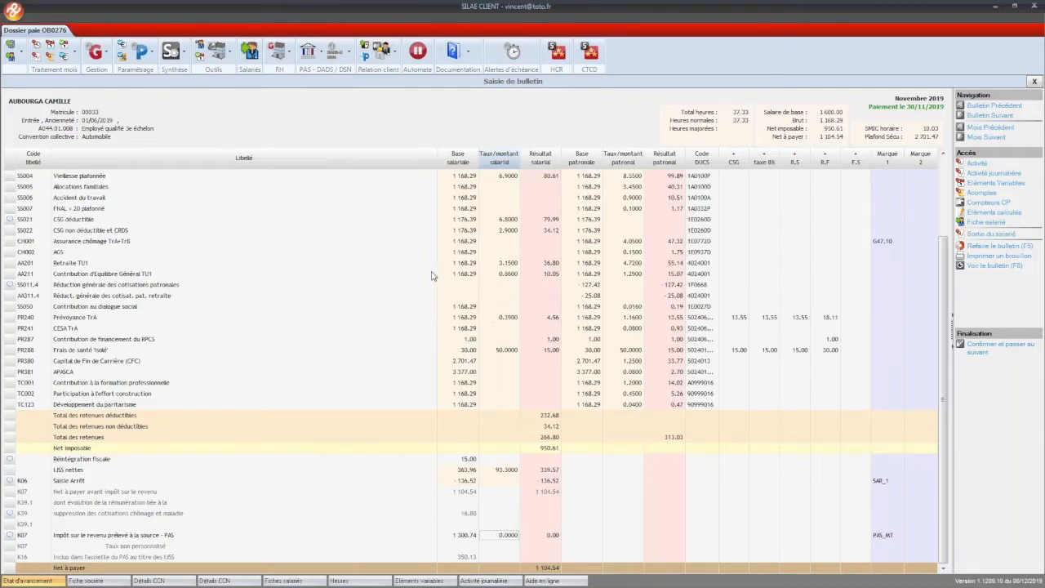
Step: Examine the calculation detail of the Réduction générale des cotisations patronales, including its unemployment portion, and return to the payslip's first lines
click(462, 286)
scroll(461, 299, up, 1)
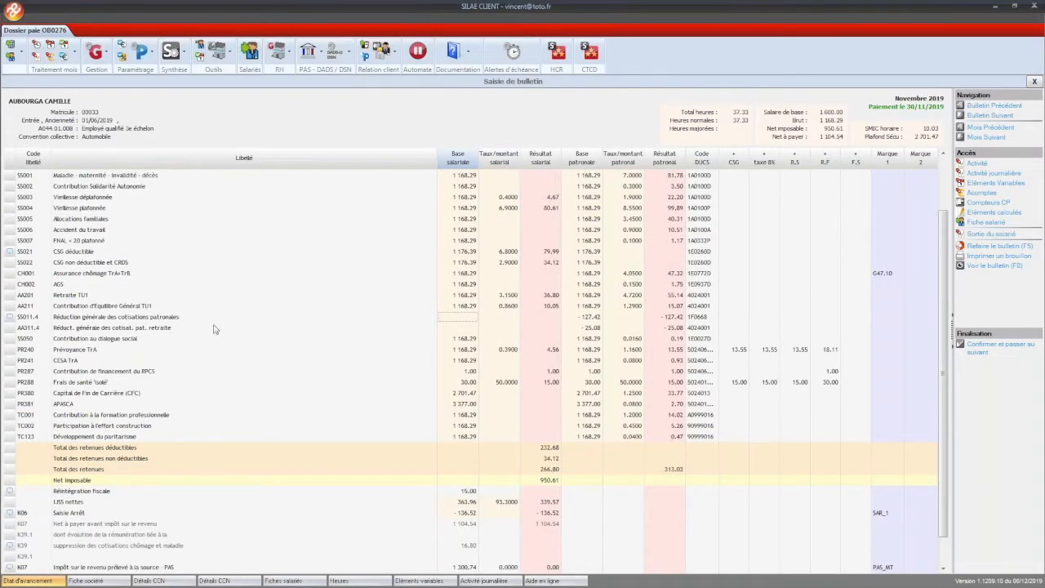
click(9, 318)
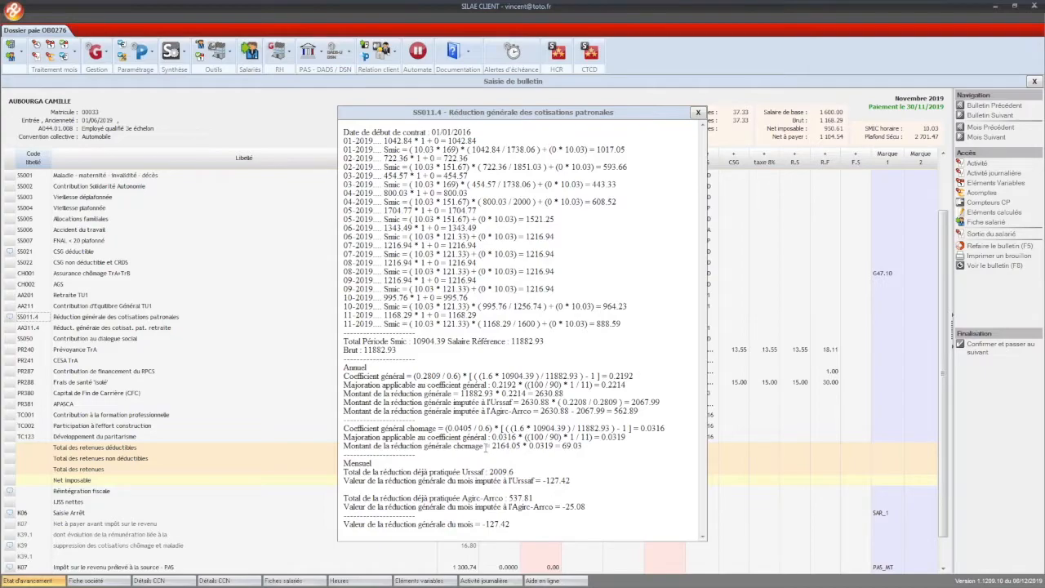
drag(487, 446, 424, 447)
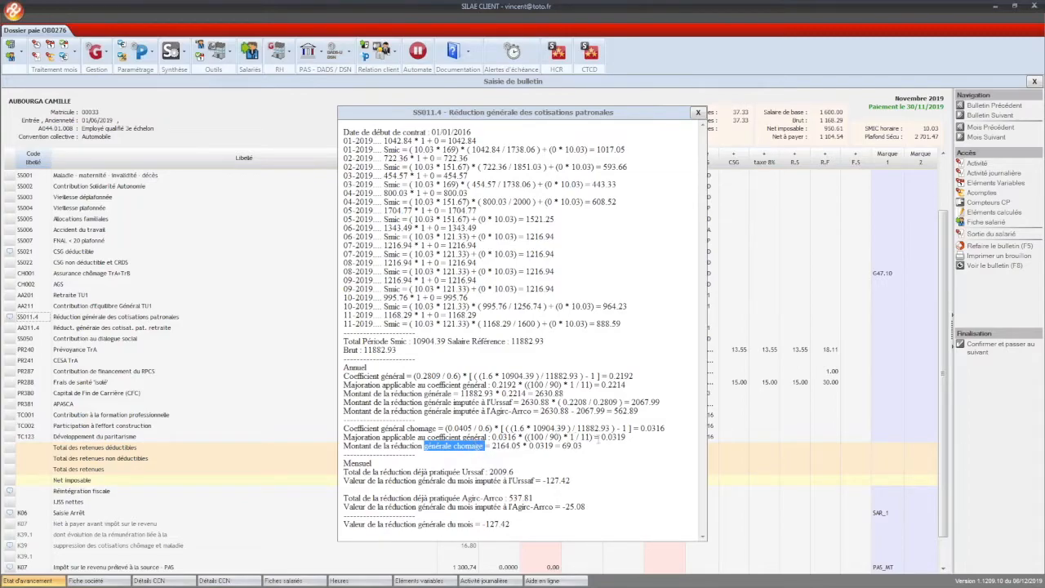
click(484, 450)
click(698, 112)
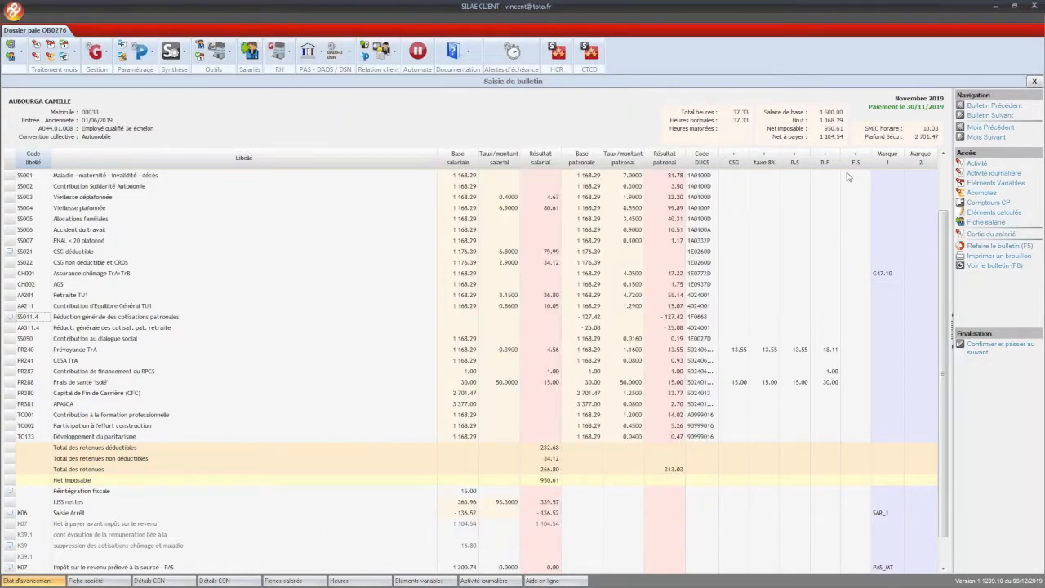
scroll(431, 258, up, 2)
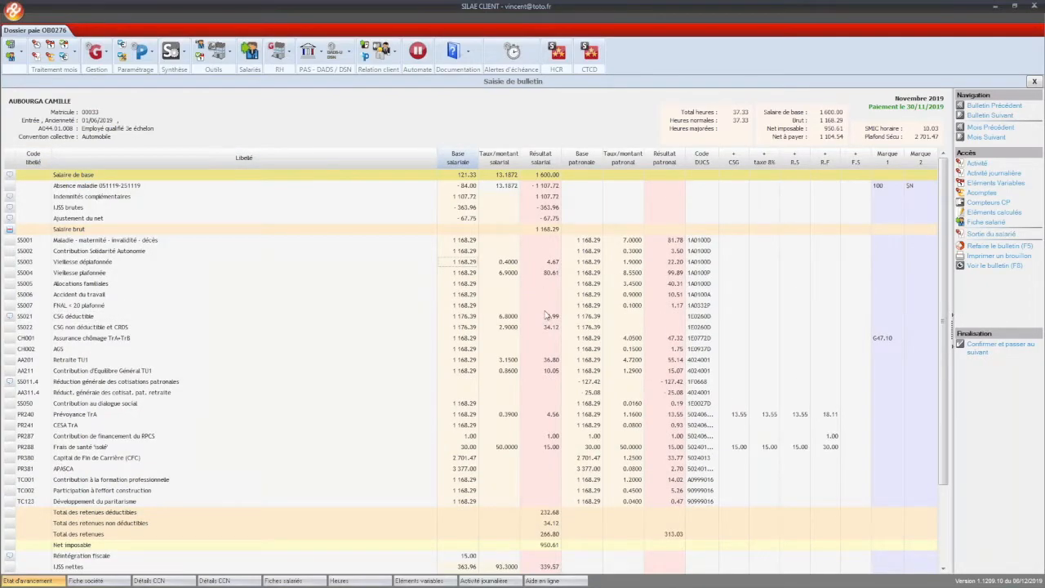
Step: Confirm the first payslips one after another, checking the base salary line flagged against the conventional minimum on the second employee's payslip
click(983, 349)
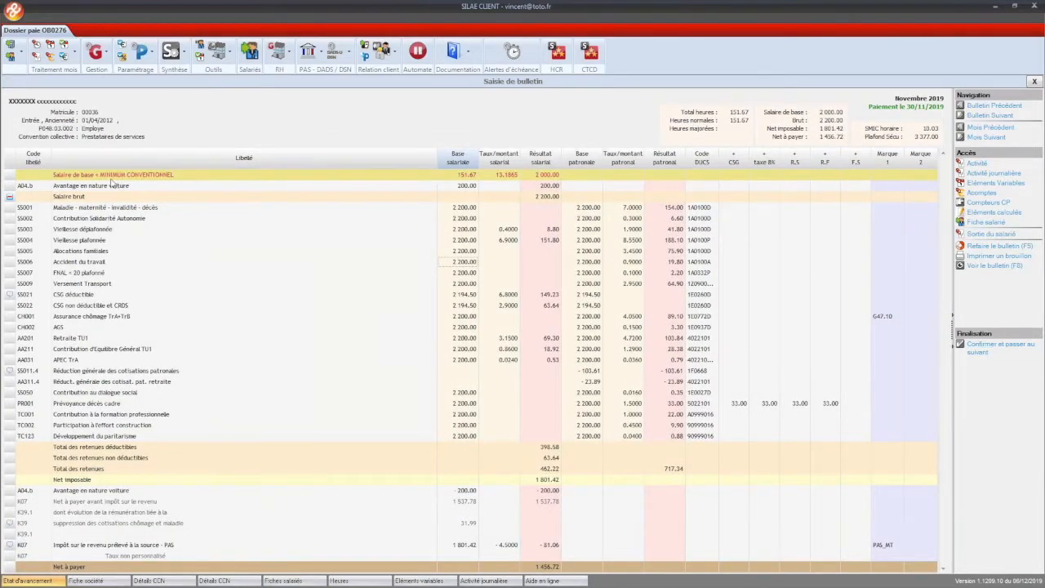
click(545, 176)
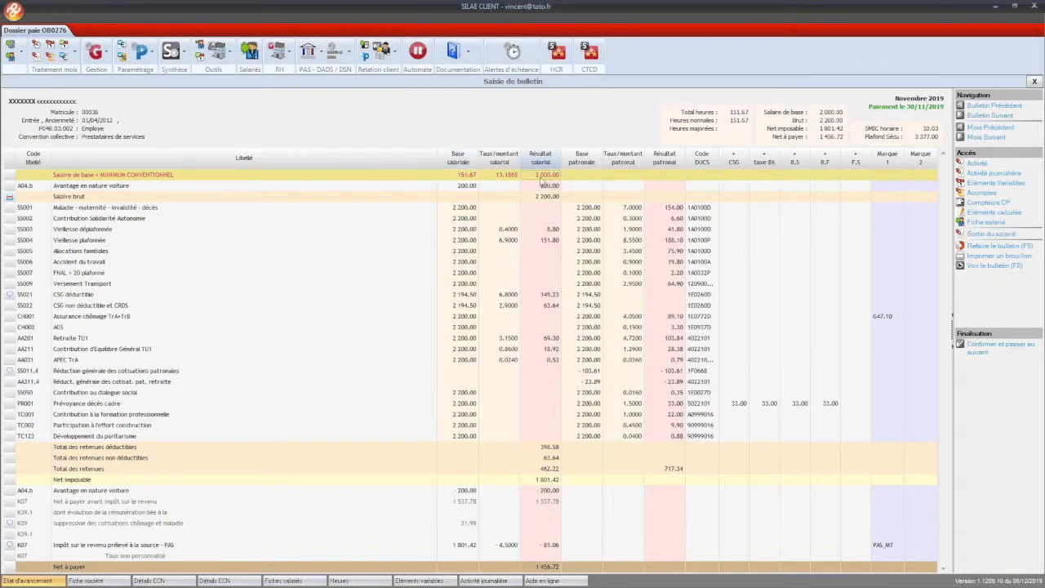
click(981, 346)
click(982, 347)
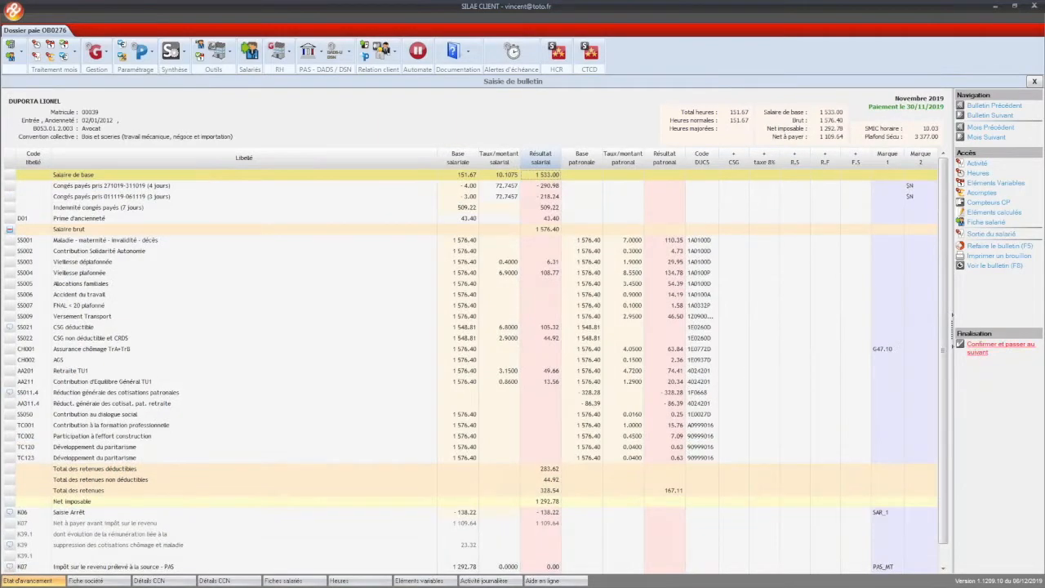
Step: Leave the individual payslips, select all the payslips in the control list and validate their control with OUI
click(1034, 81)
click(991, 106)
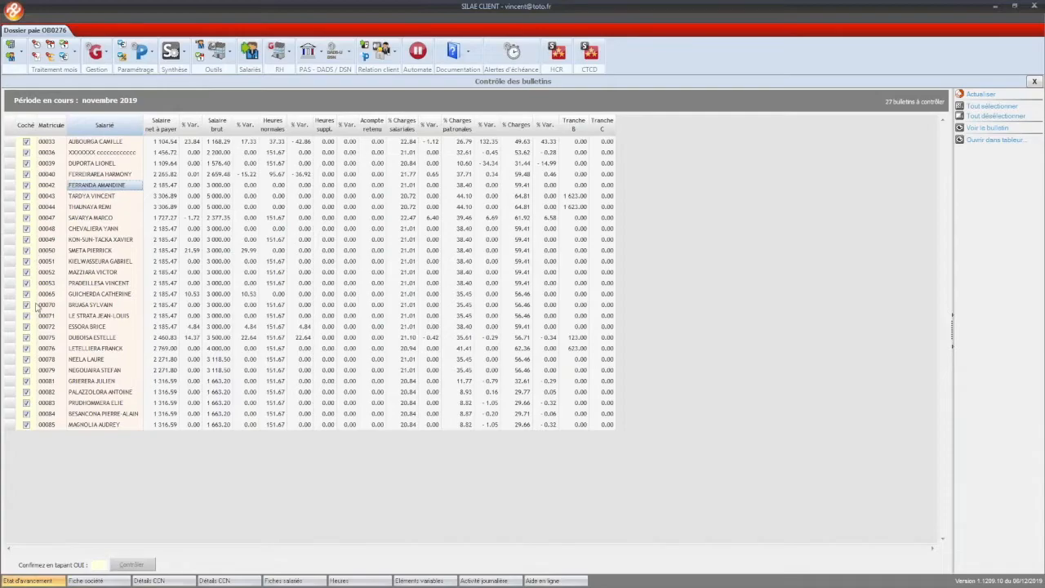
text(OUI)
key(Return)
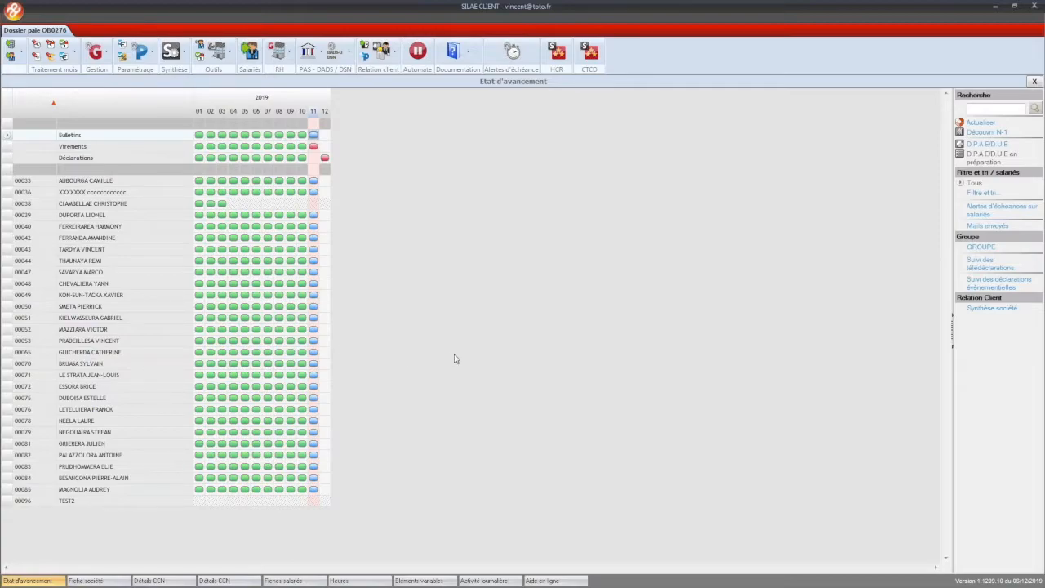
Step: Print the 27 original payslips for November 2019 from the progress overview
click(313, 137)
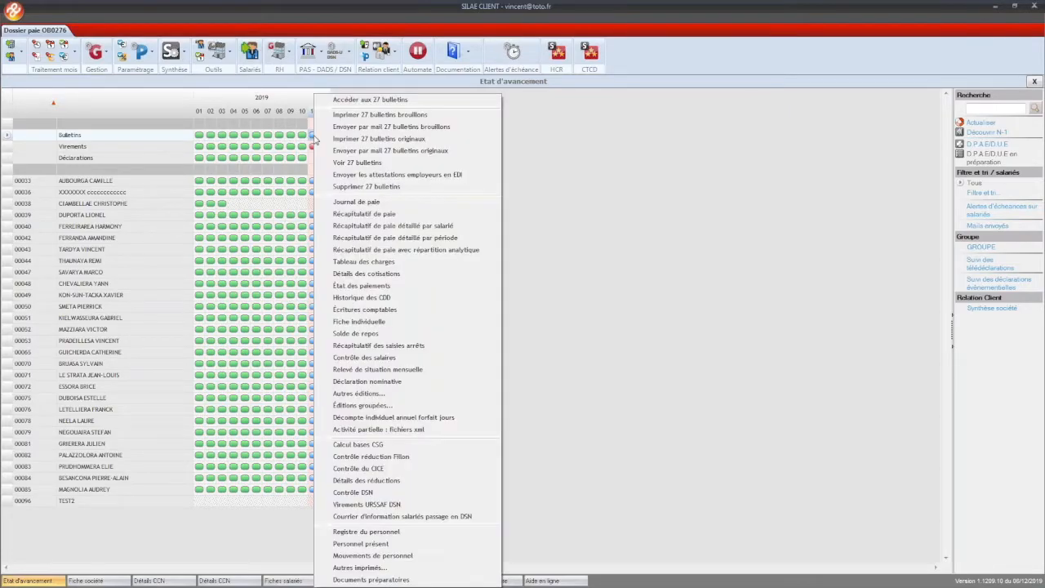
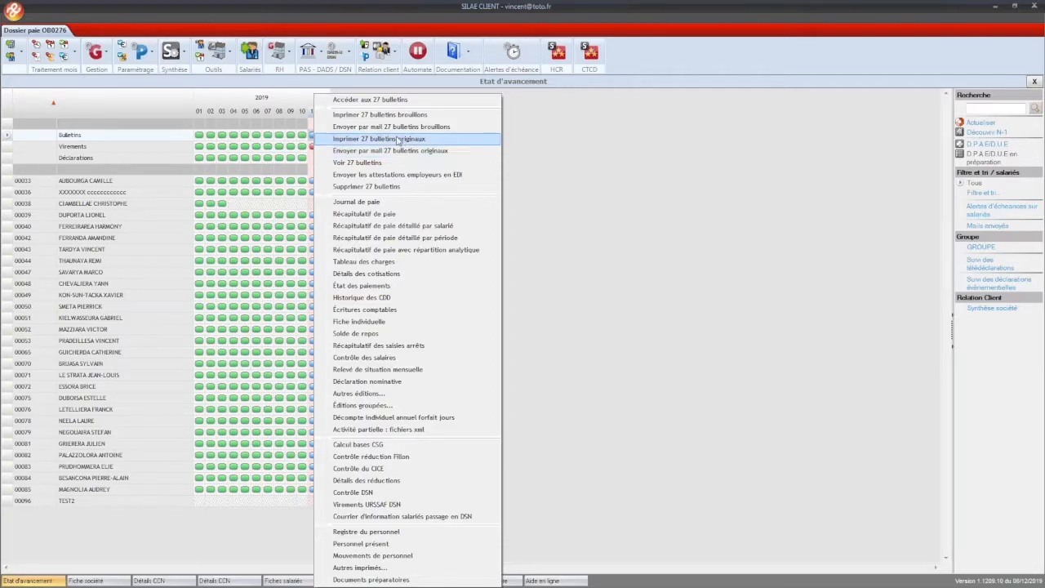
click(398, 140)
click(485, 282)
click(486, 304)
click(480, 284)
click(480, 284)
click(604, 389)
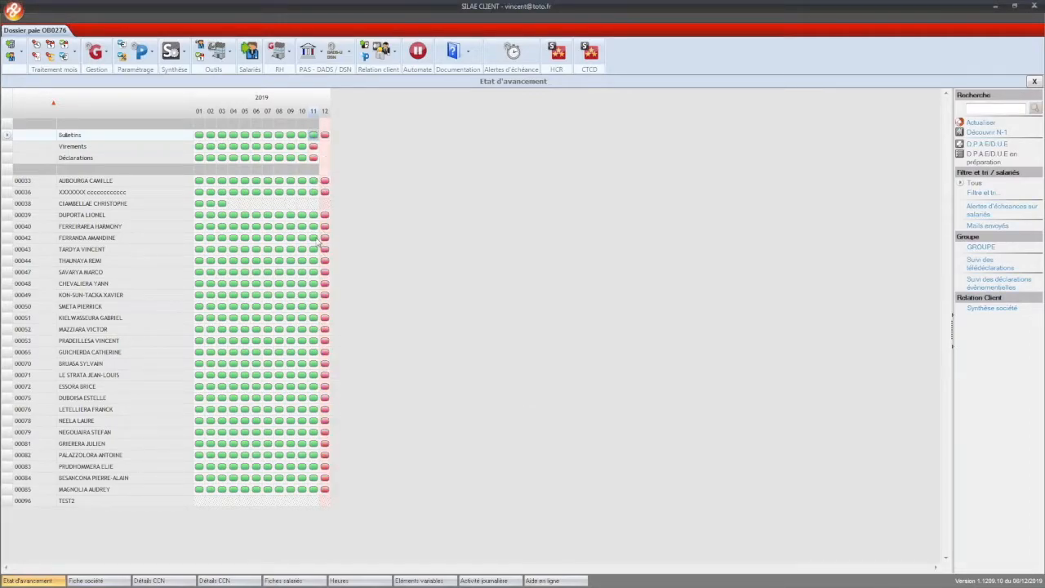
Step: Open the November 2019 social declarations and calculate the DSN for the PARIS establishment
click(314, 181)
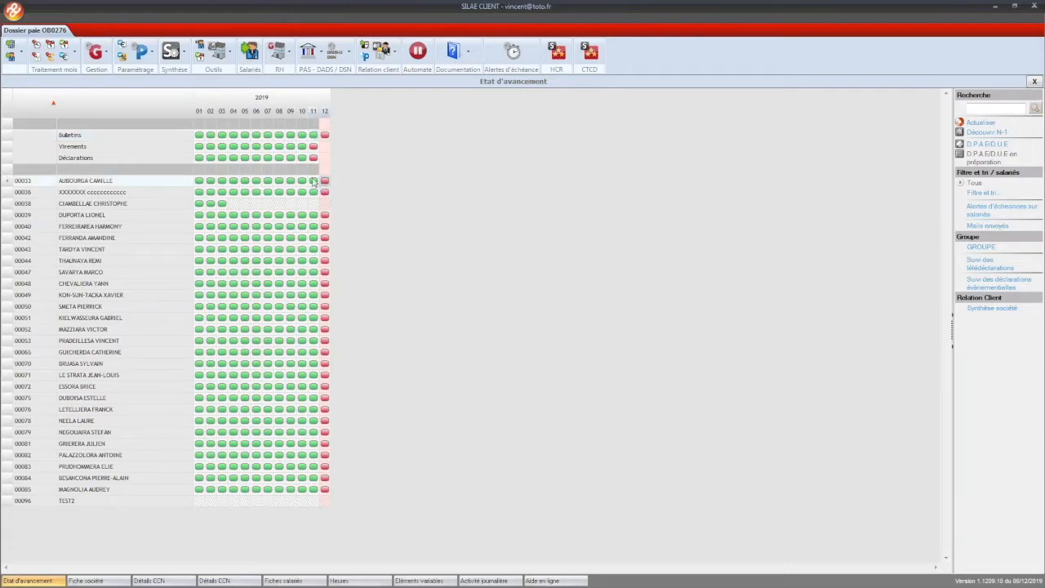
click(313, 147)
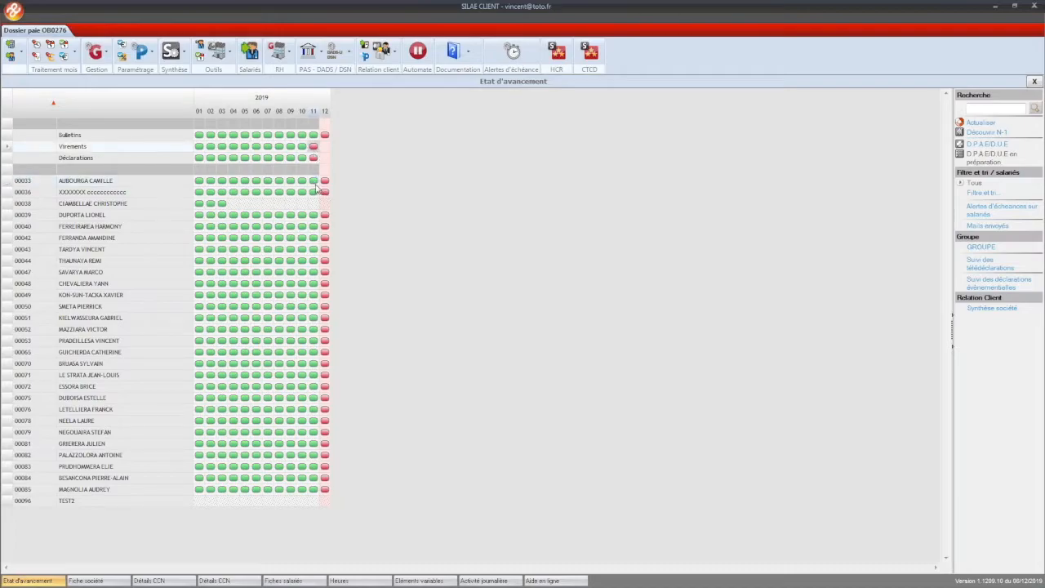
click(326, 182)
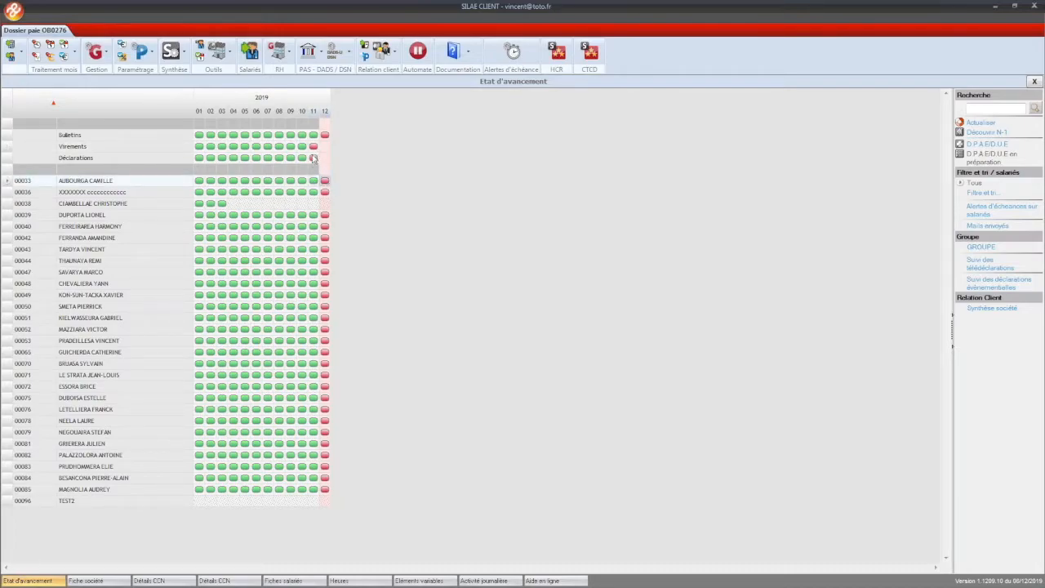
right_click(314, 160)
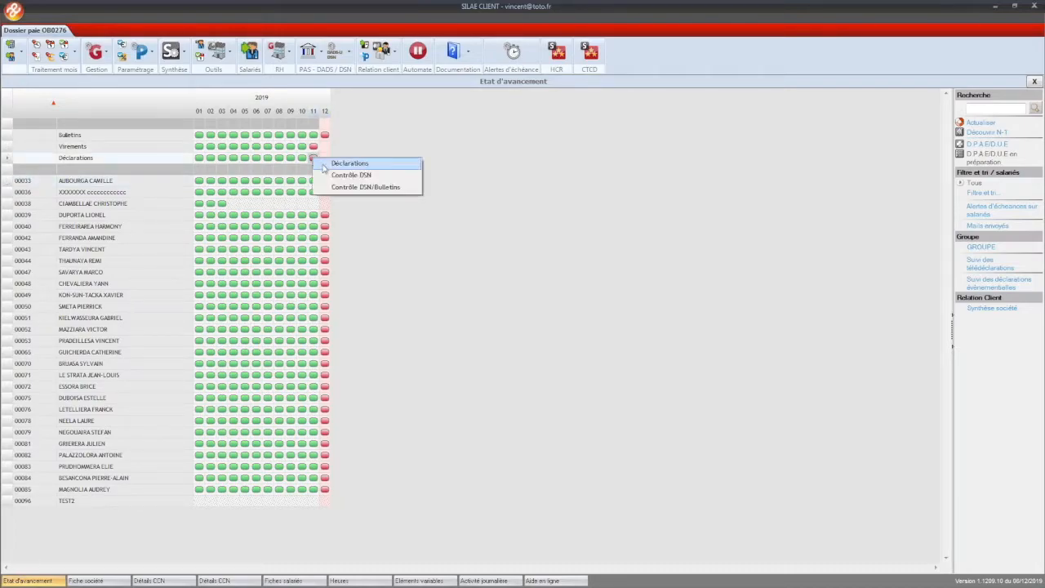
click(342, 164)
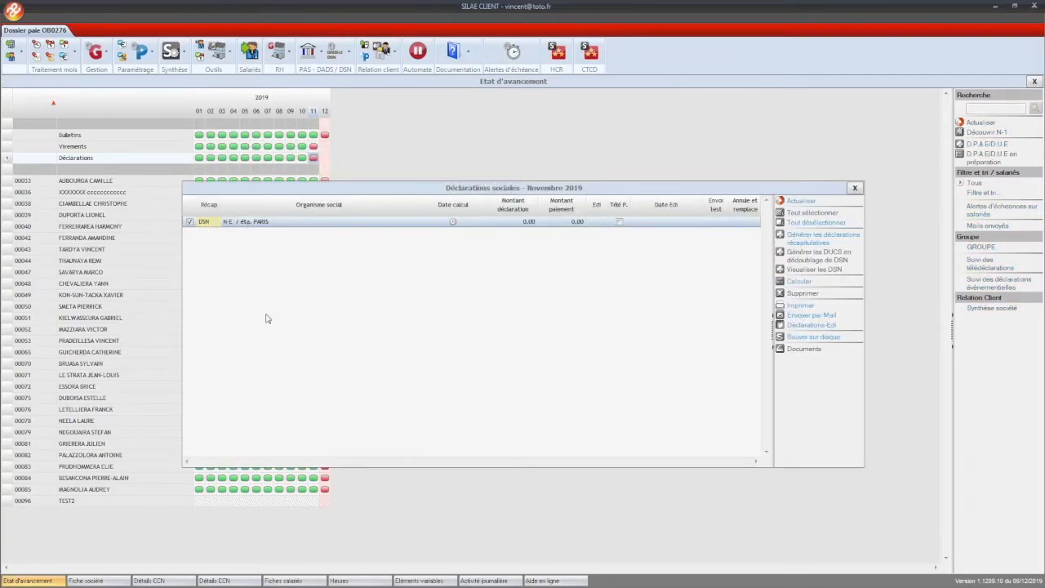
click(799, 281)
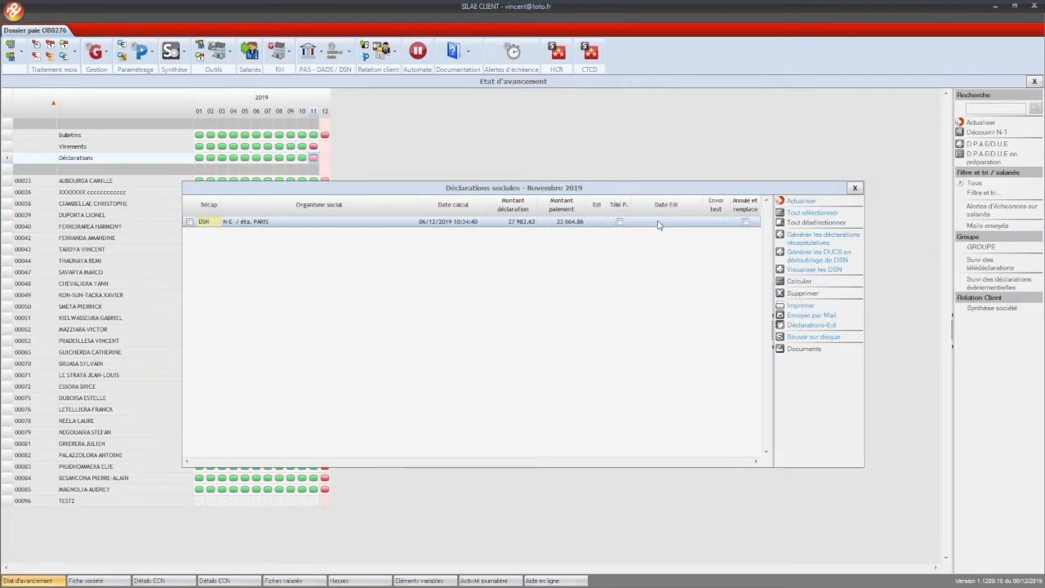
Step: Examine the DSN recap's contribution amounts by organisation and the payment amounts, then close the recap and the declarations
double_click(524, 225)
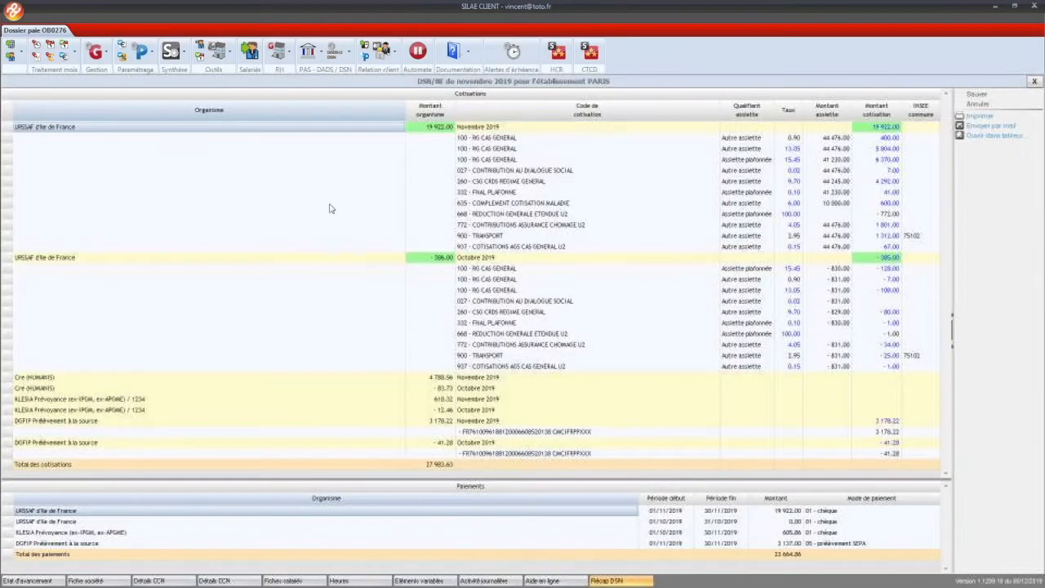
click(432, 128)
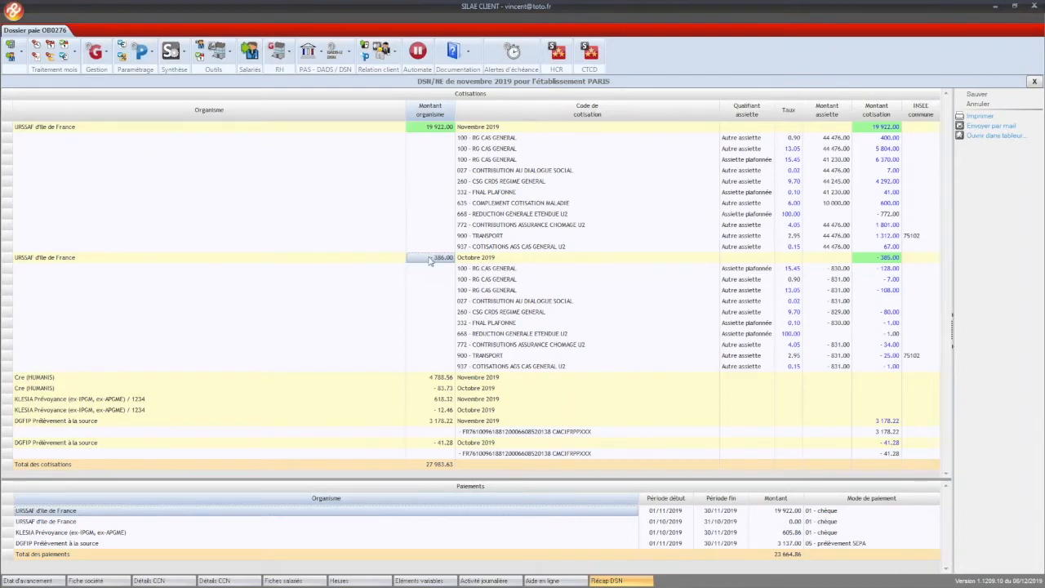
click(426, 391)
click(795, 512)
click(792, 523)
click(785, 543)
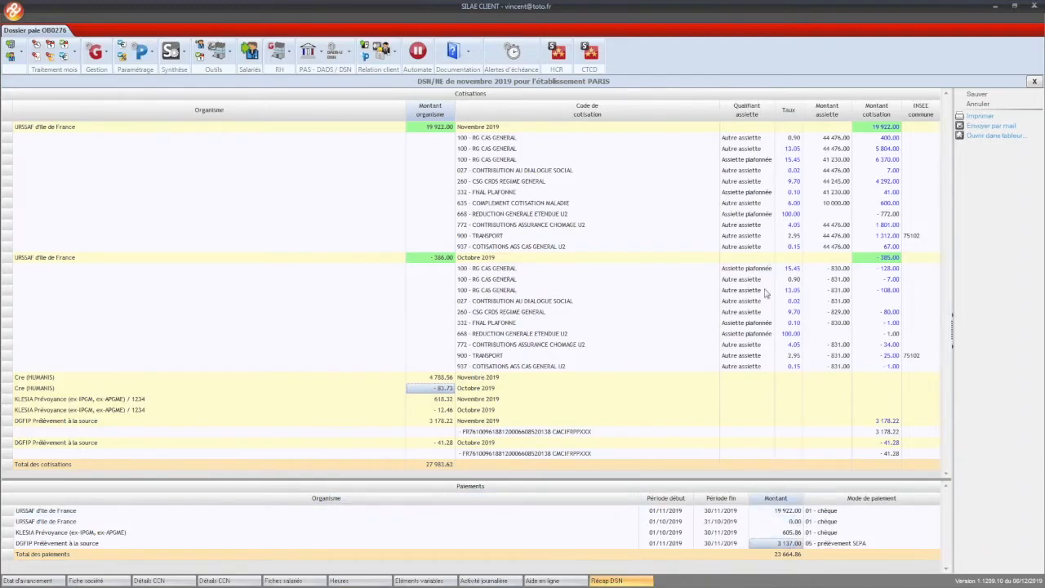
click(1034, 82)
click(854, 189)
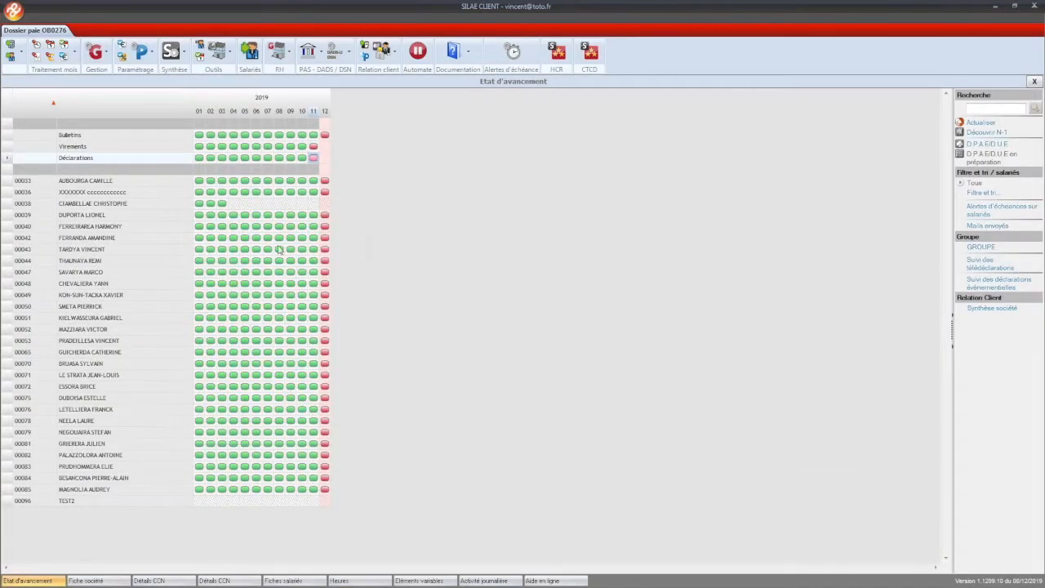
Step: Reopen the November 2019 social declarations to review the Déclarations-Edi sending option, then close them
right_click(315, 163)
click(348, 167)
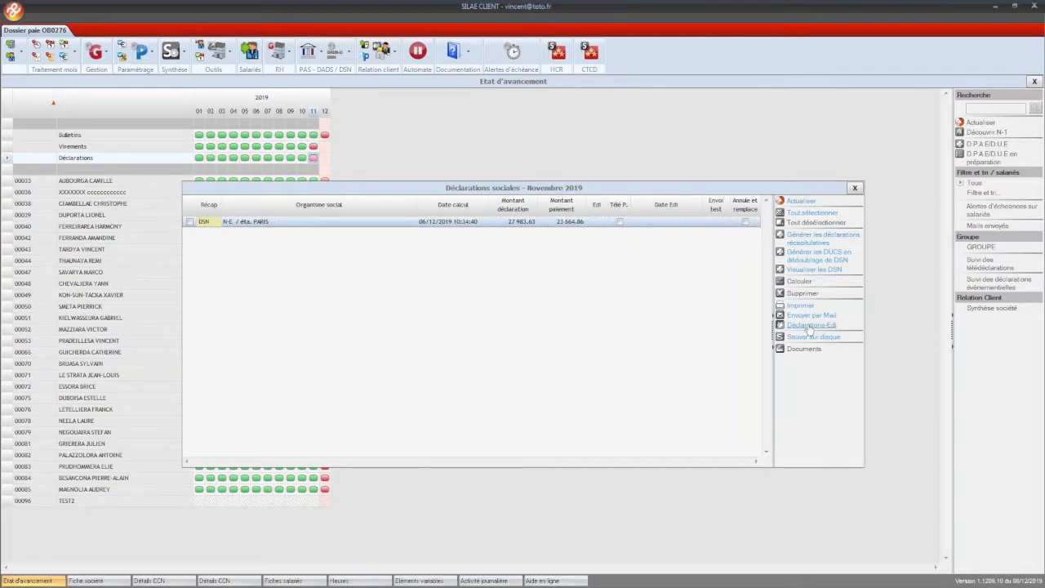
click(855, 189)
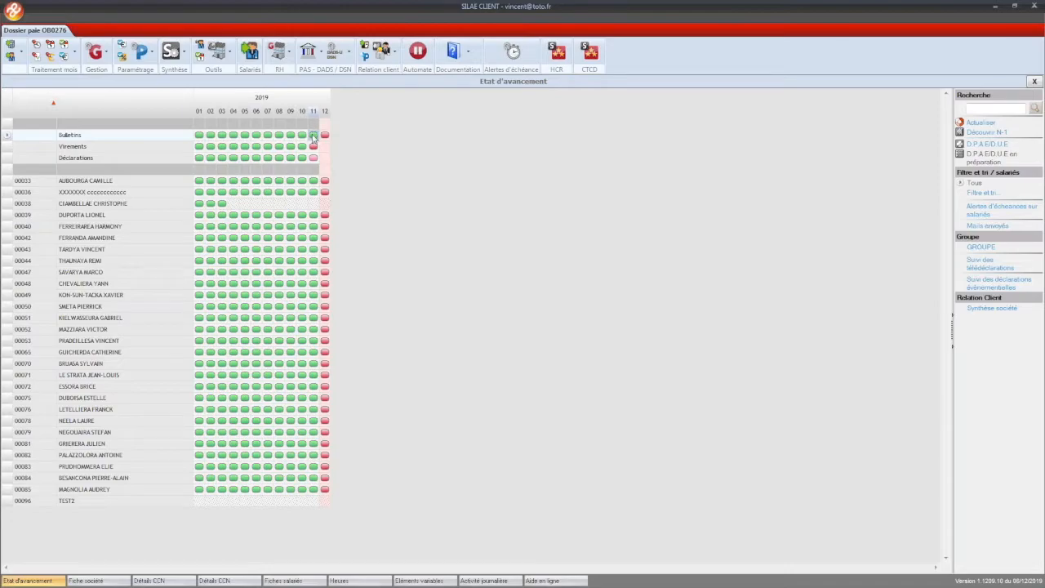
Step: Display the November 2019 Journal de paie and view it as an Excel spreadsheet before closing it
right_click(313, 138)
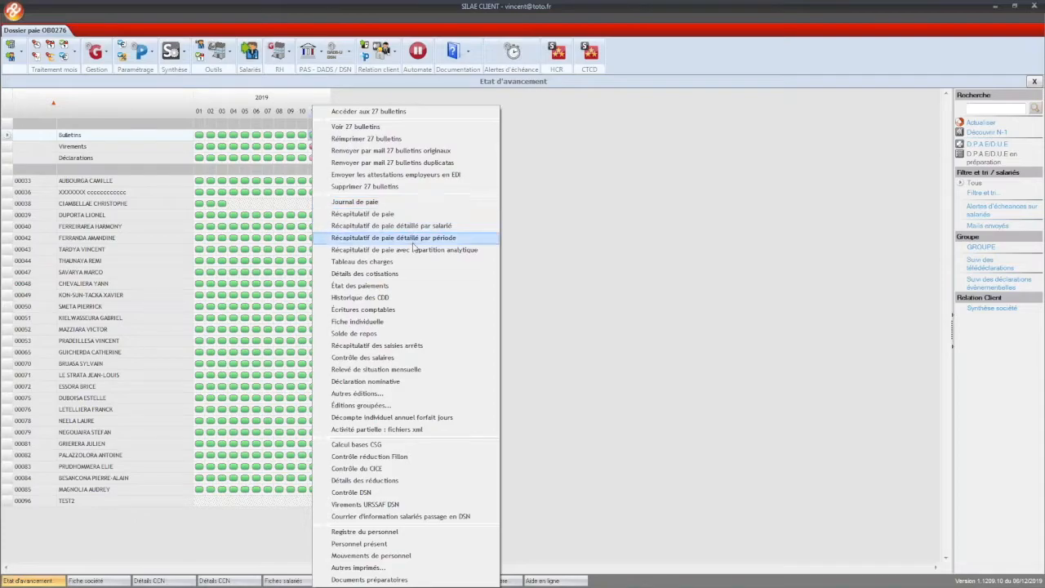
click(365, 204)
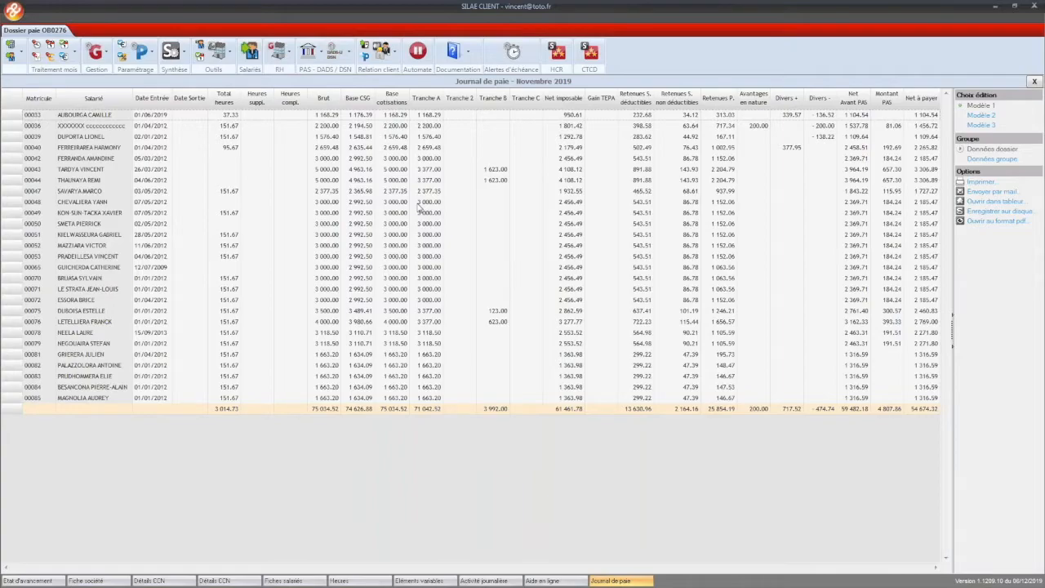
click(705, 245)
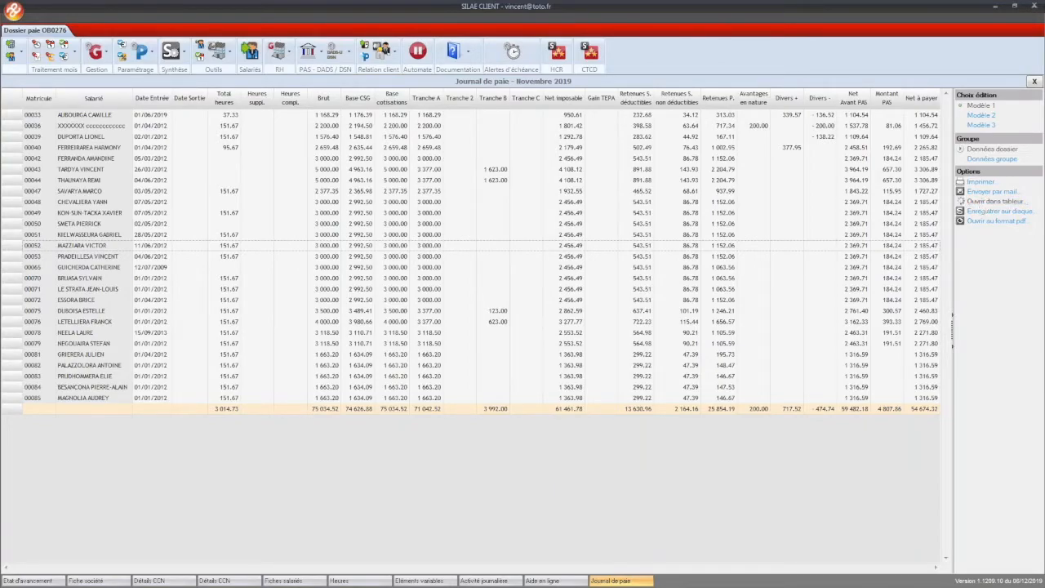
click(985, 205)
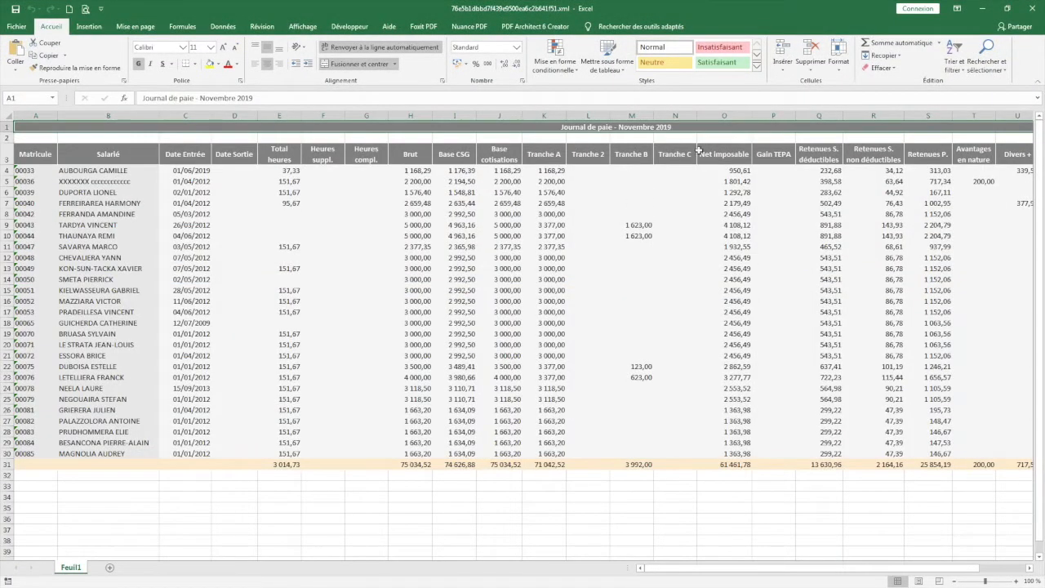
click(1030, 9)
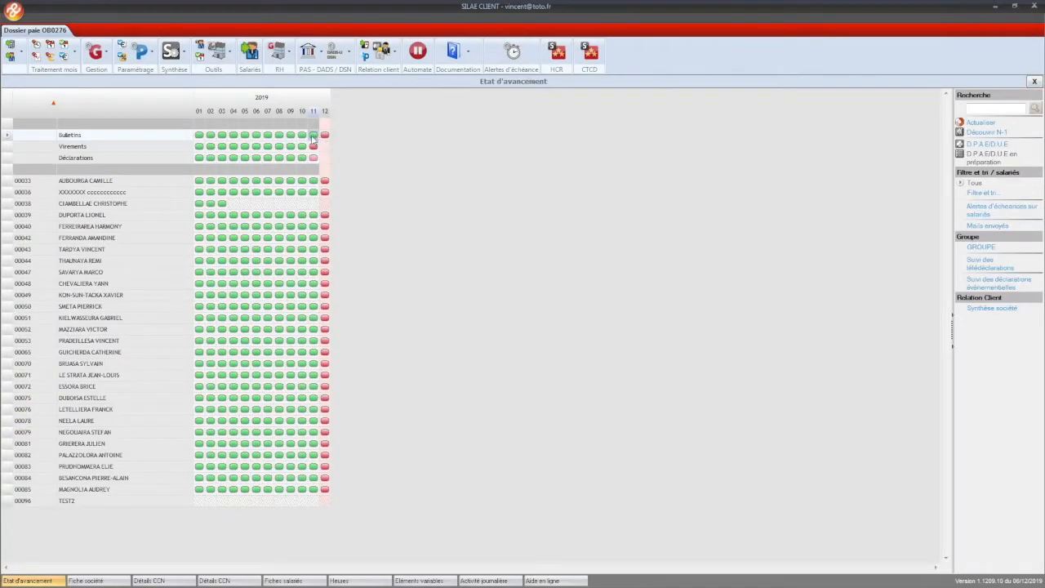
Step: Display the November 2019 Écritures comptables and examine the analytical breakdown of the Salaires, appointements account
right_click(313, 136)
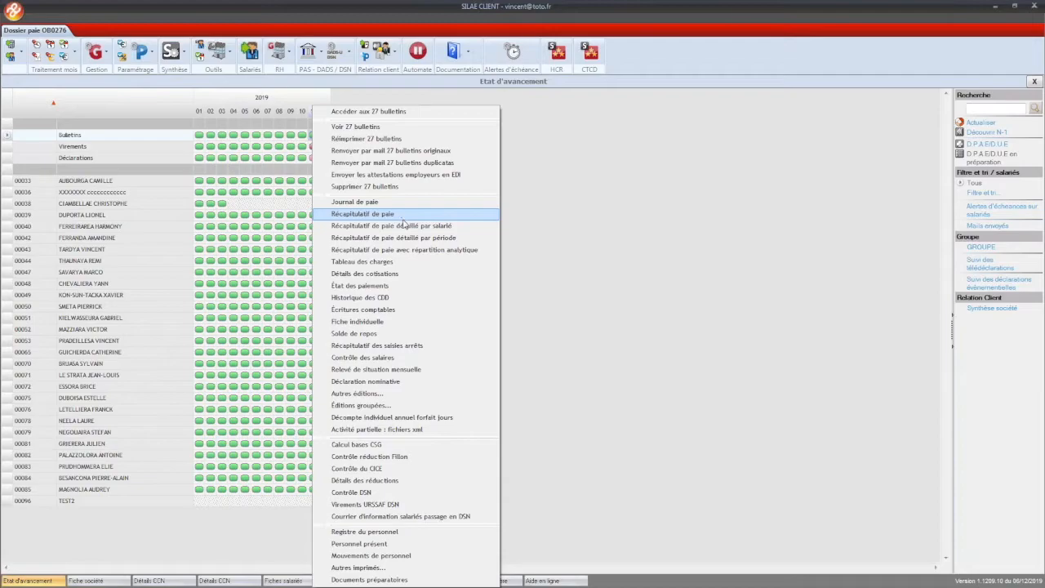
click(395, 315)
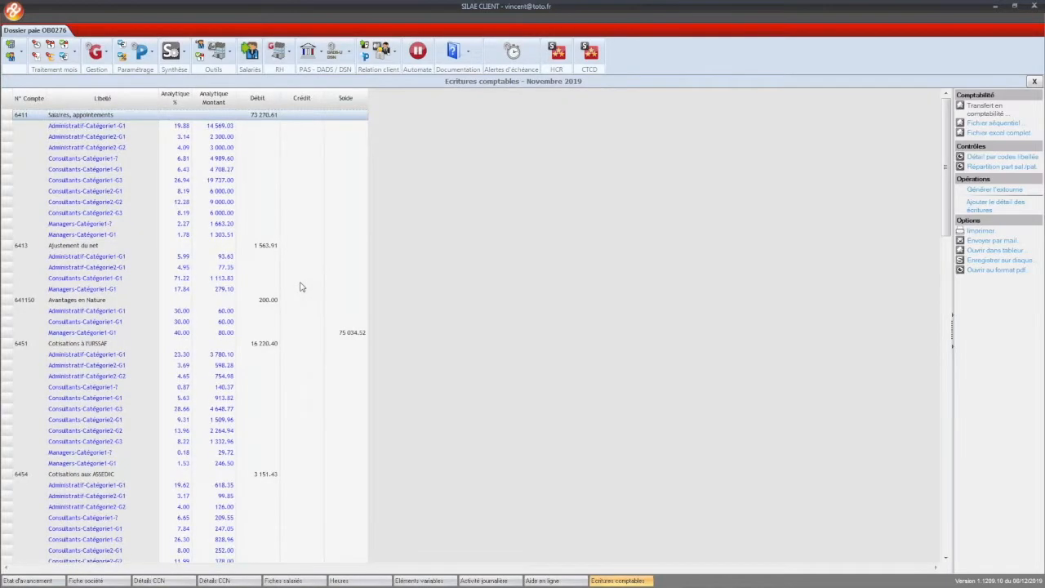
click(76, 128)
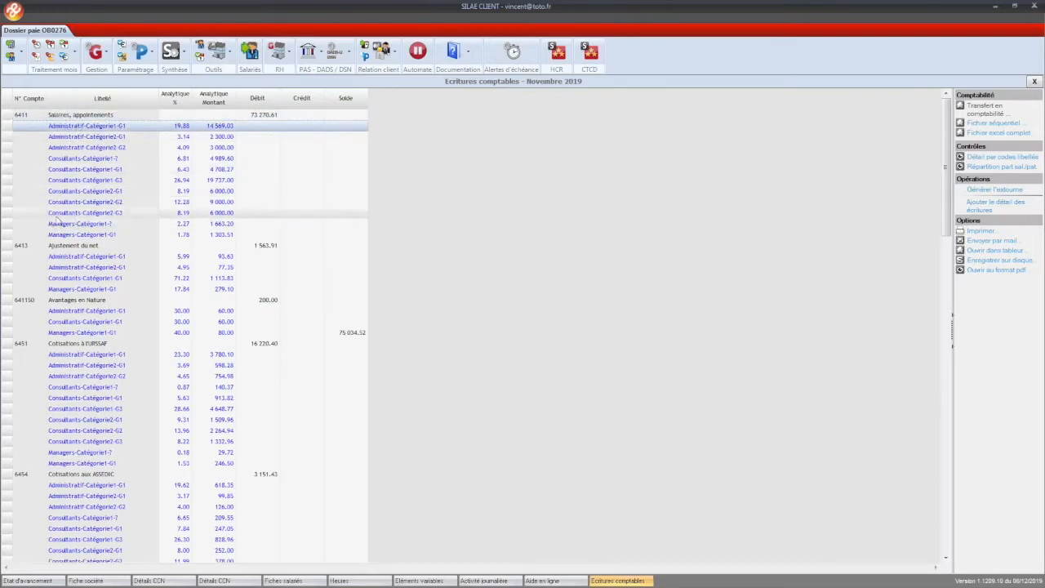
click(55, 115)
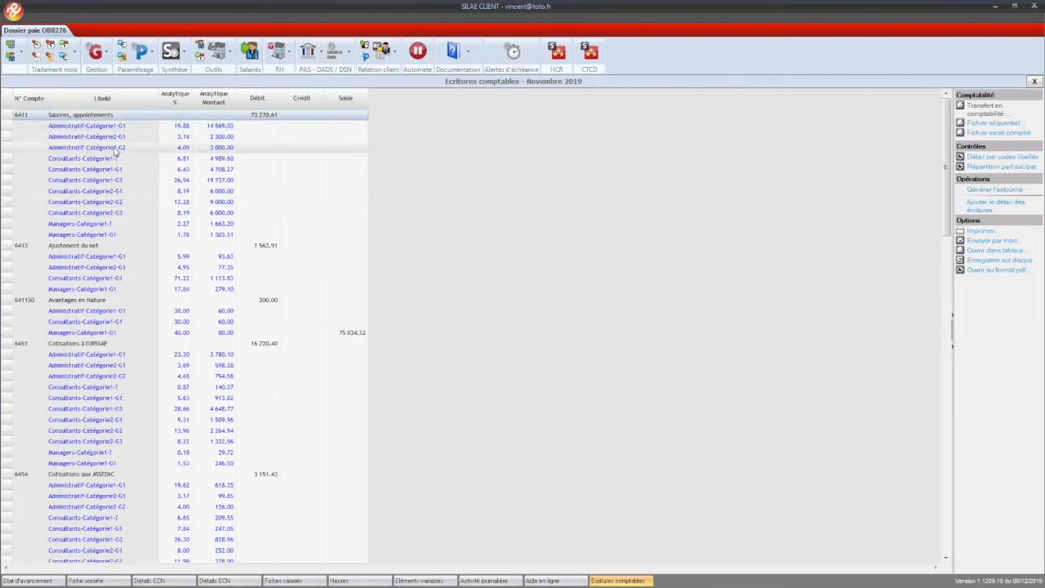
Step: Open the sequential accounting file generation, look through the available output file types, and close it without generating a file
click(983, 123)
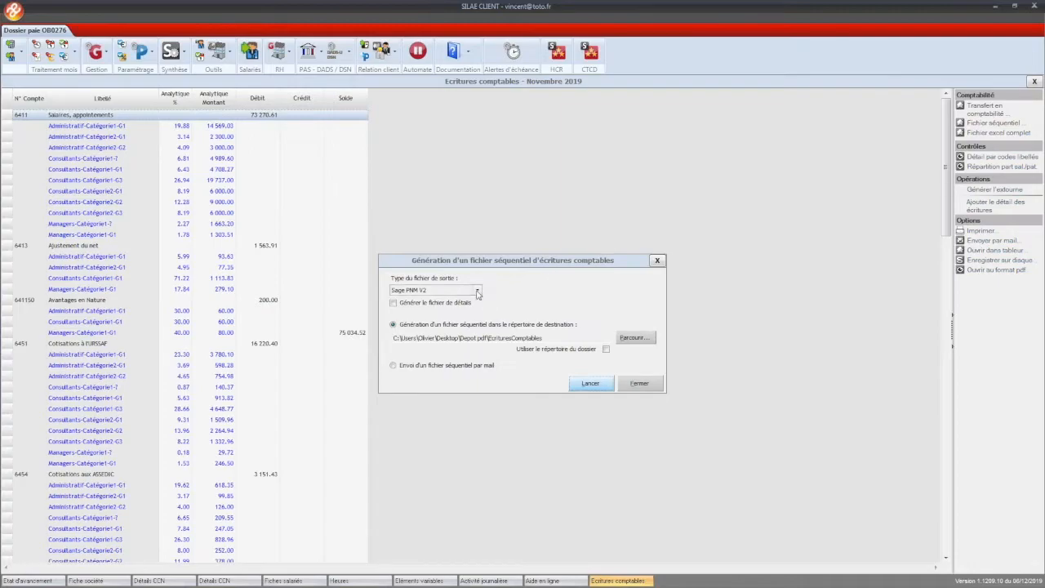
click(478, 294)
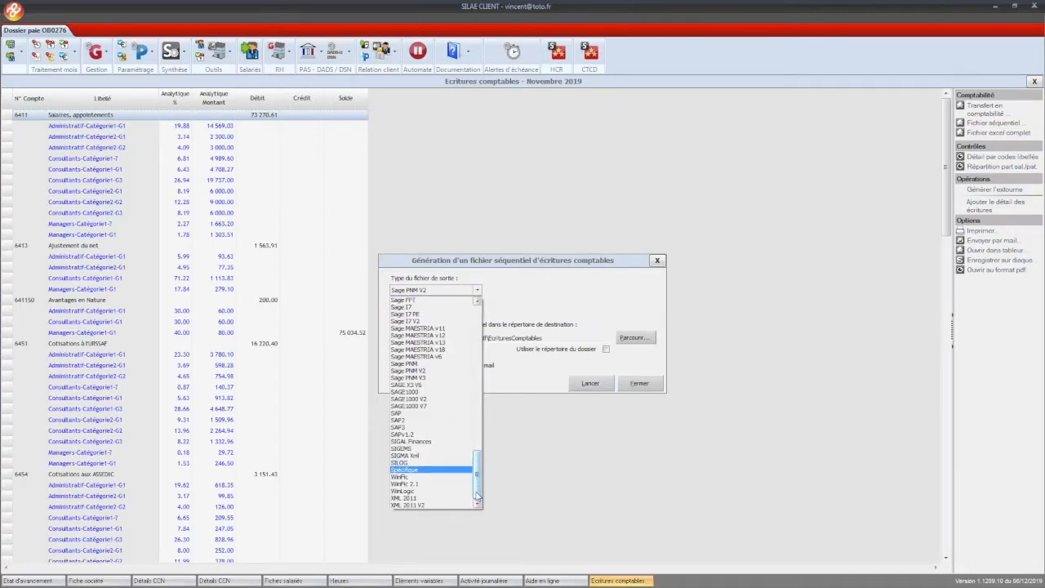
scroll(459, 405, up, 3)
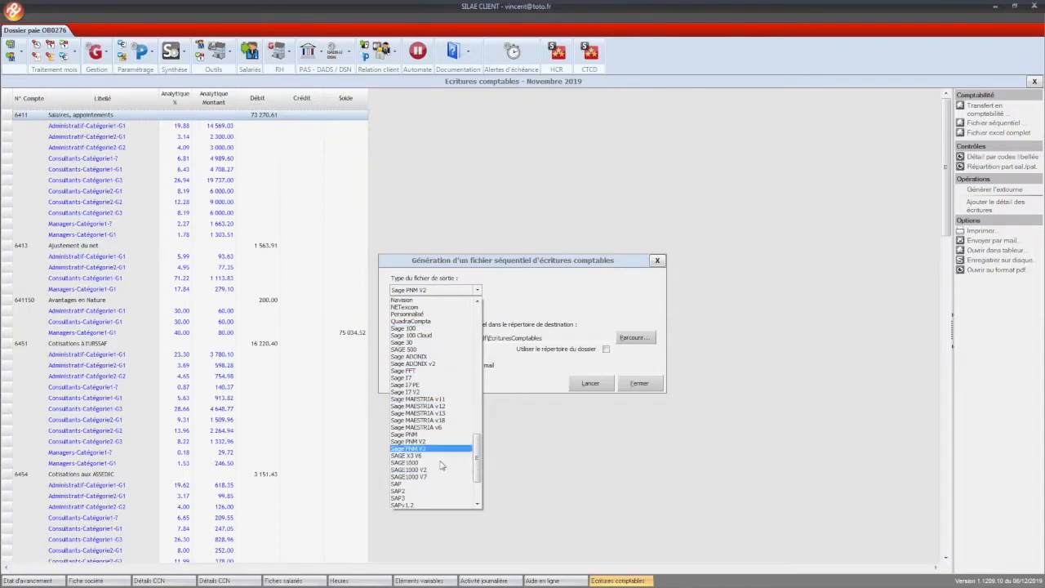
drag(480, 461, 479, 367)
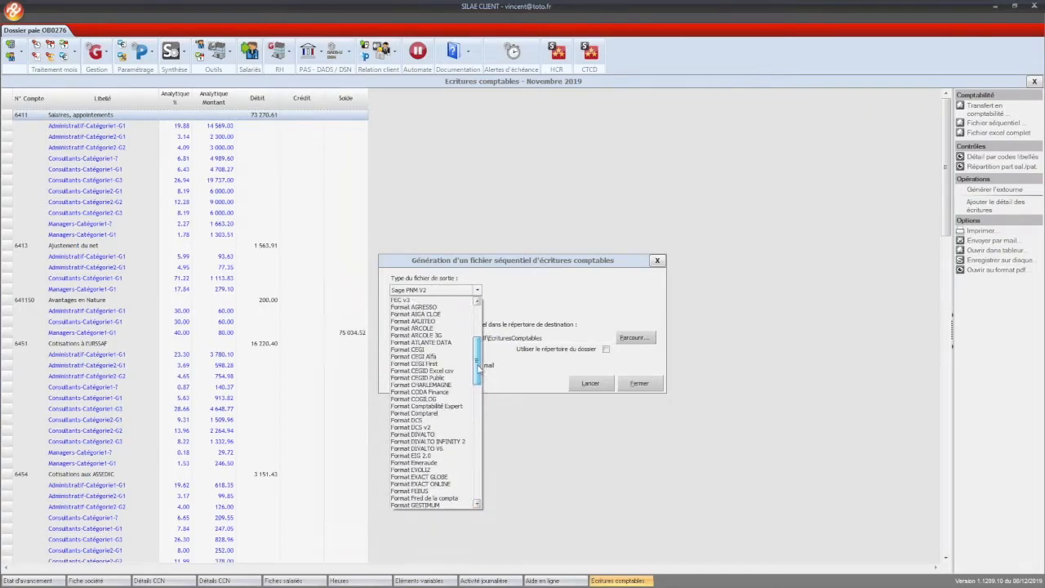
drag(479, 369, 452, 523)
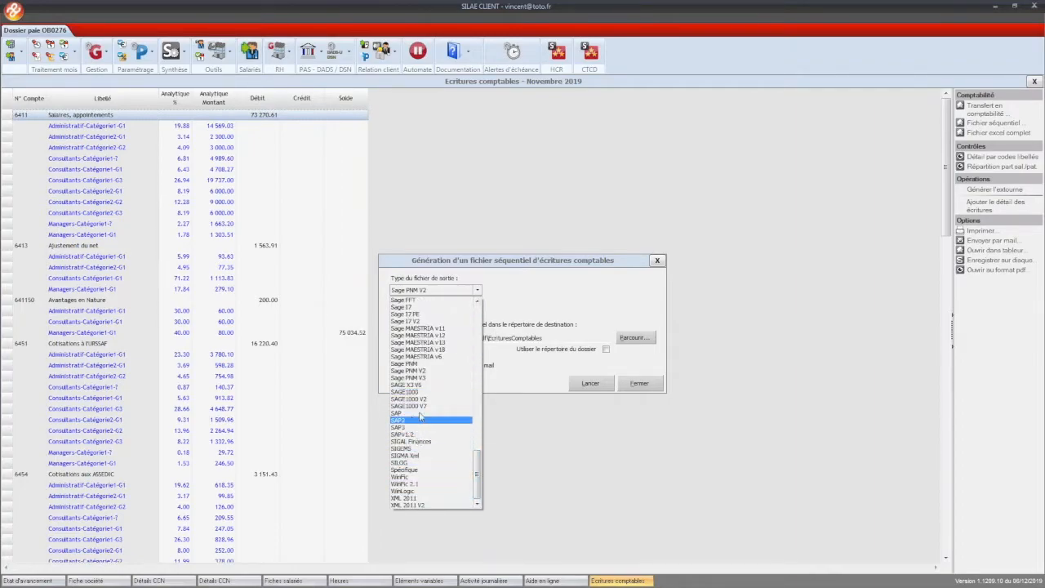
click(580, 270)
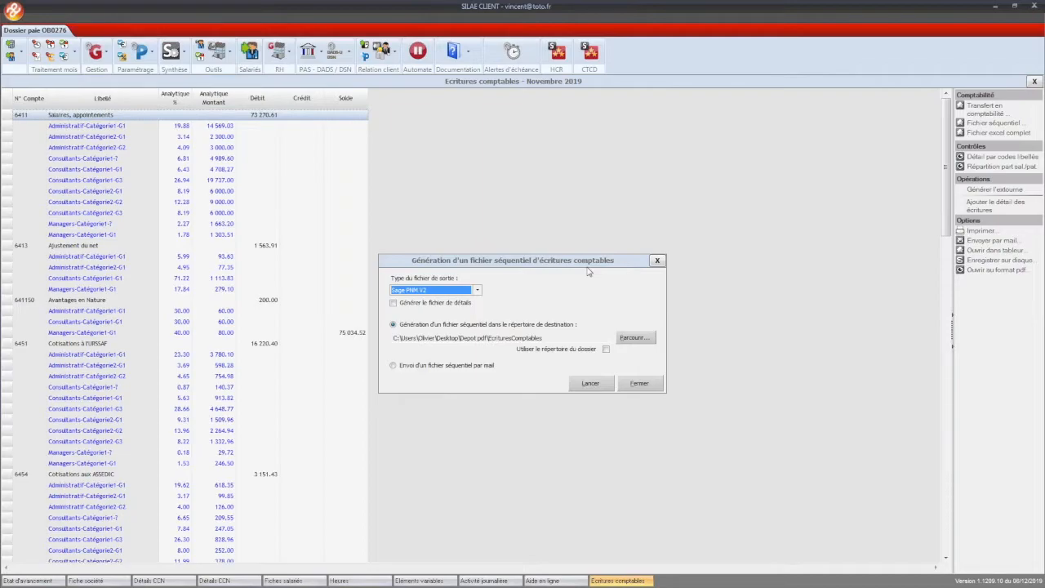
click(657, 261)
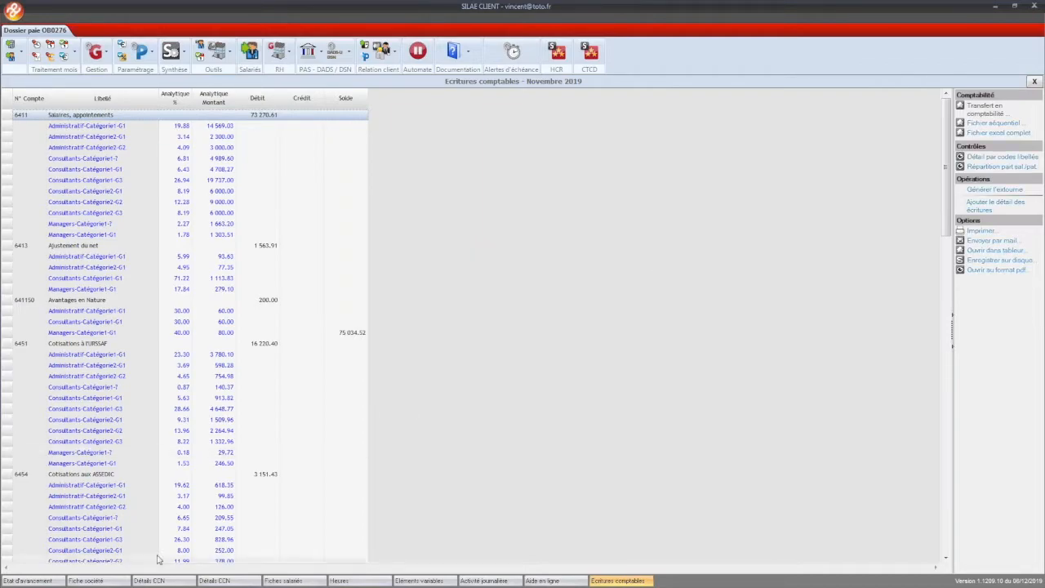
Step: Return to the Etat d'avancement and review the reports available for the November 2019 payslips and the available record types
click(33, 580)
click(612, 580)
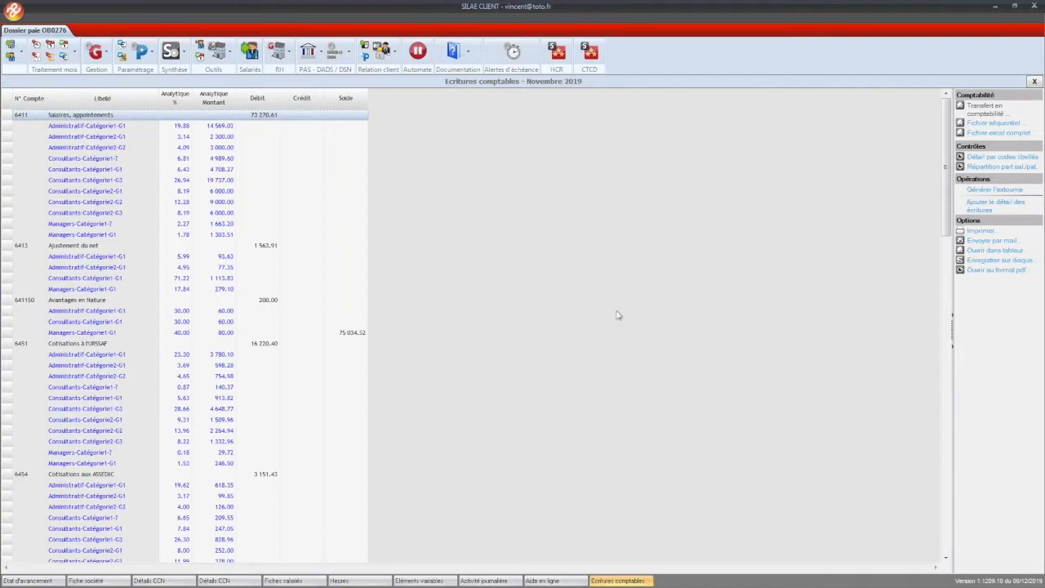
click(25, 580)
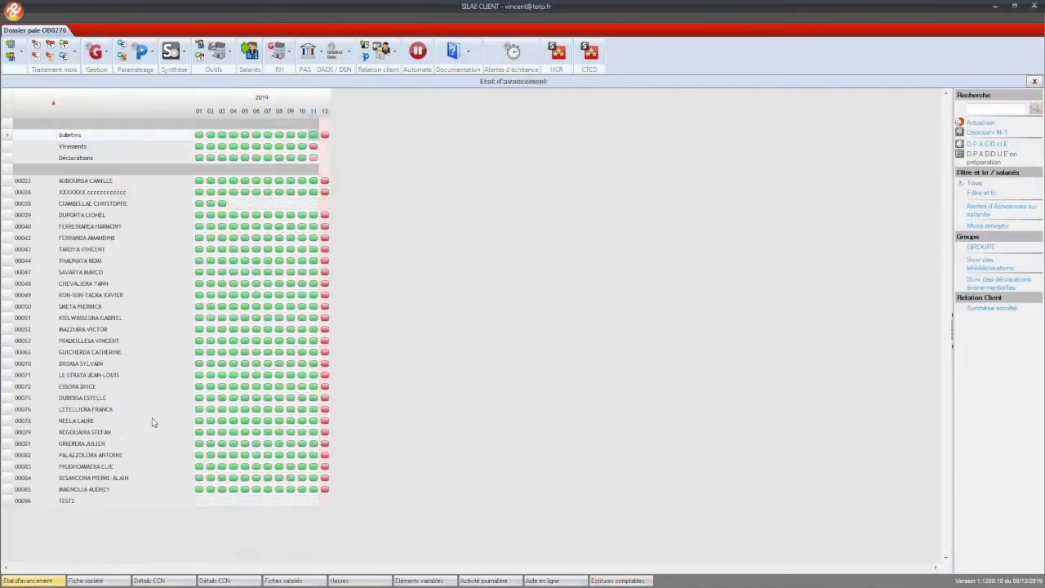
right_click(314, 136)
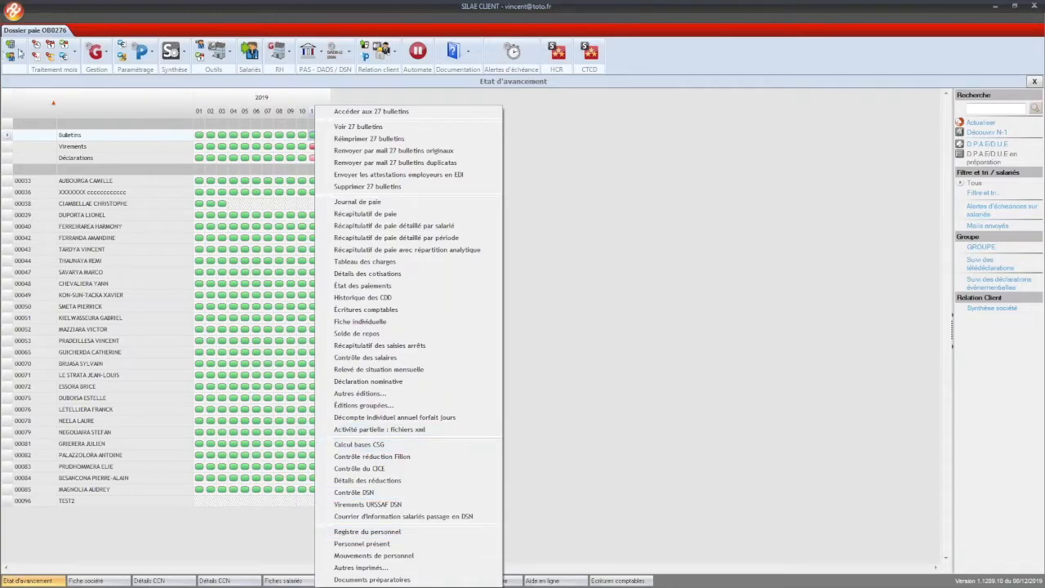
click(22, 55)
click(21, 57)
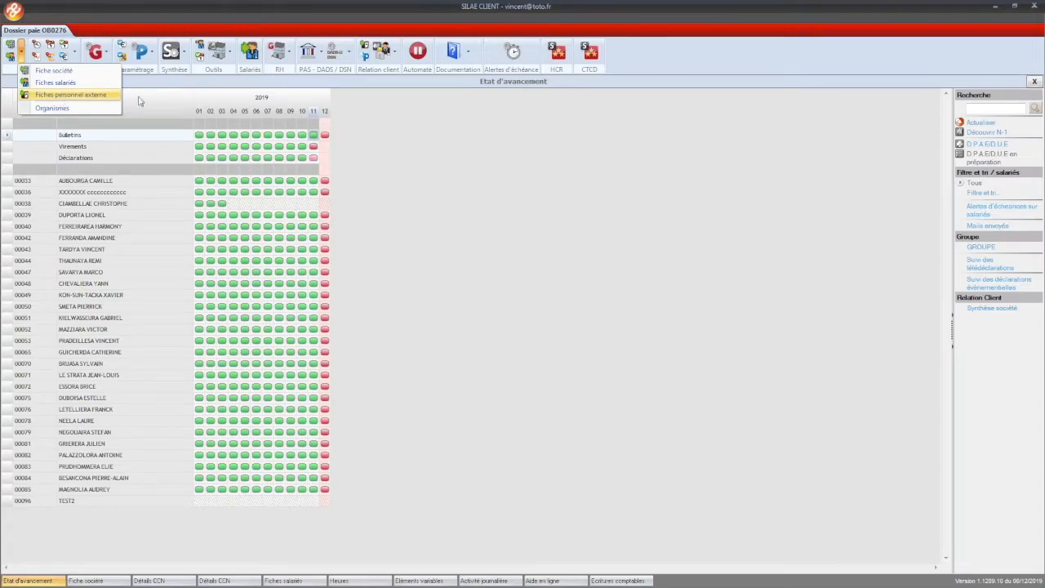
click(313, 141)
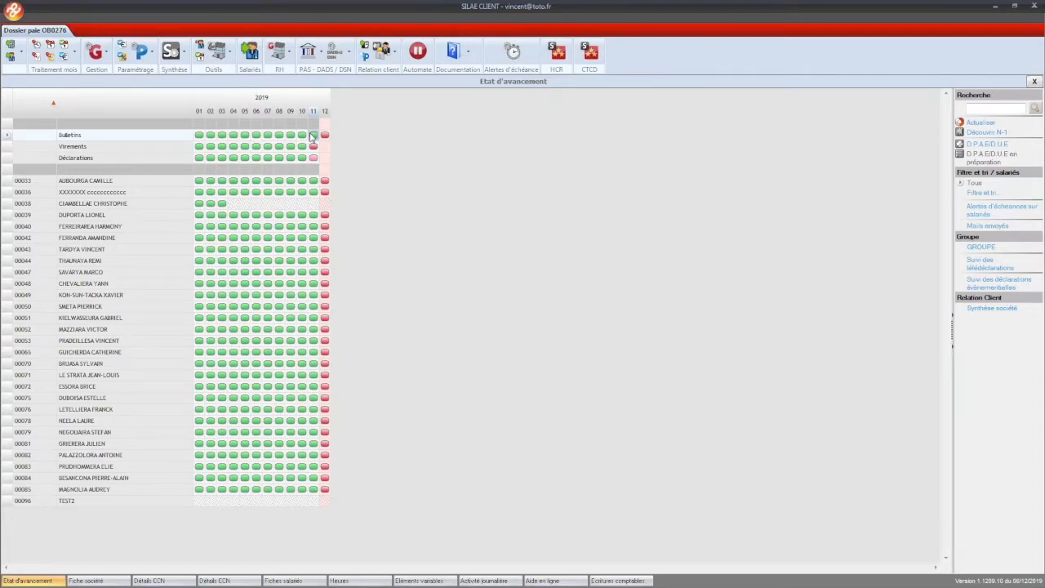
Step: Filter the Etat d'avancement to the LYON establishment and view the reports offered for its November payslips
click(989, 194)
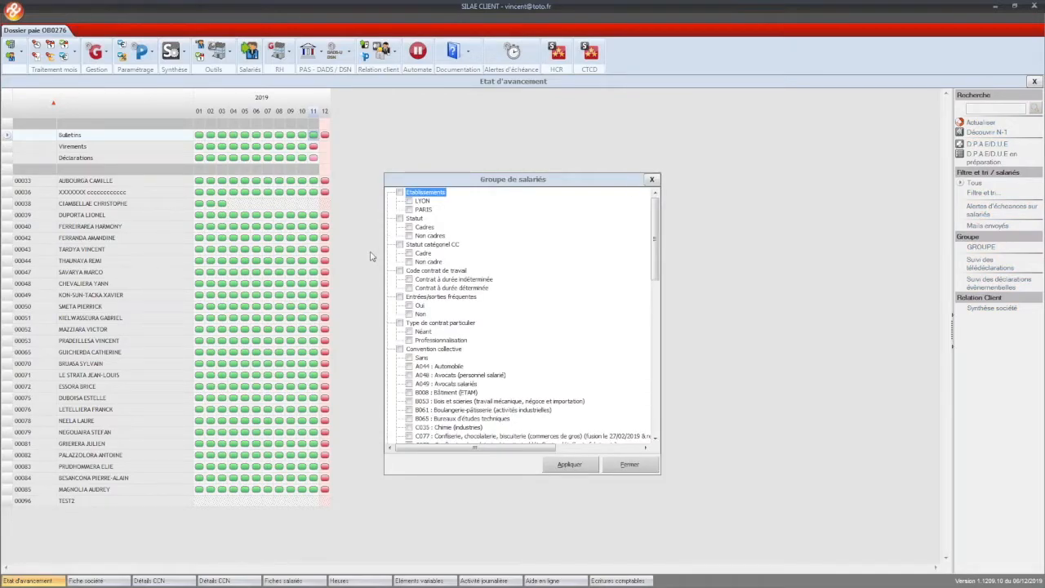
click(408, 201)
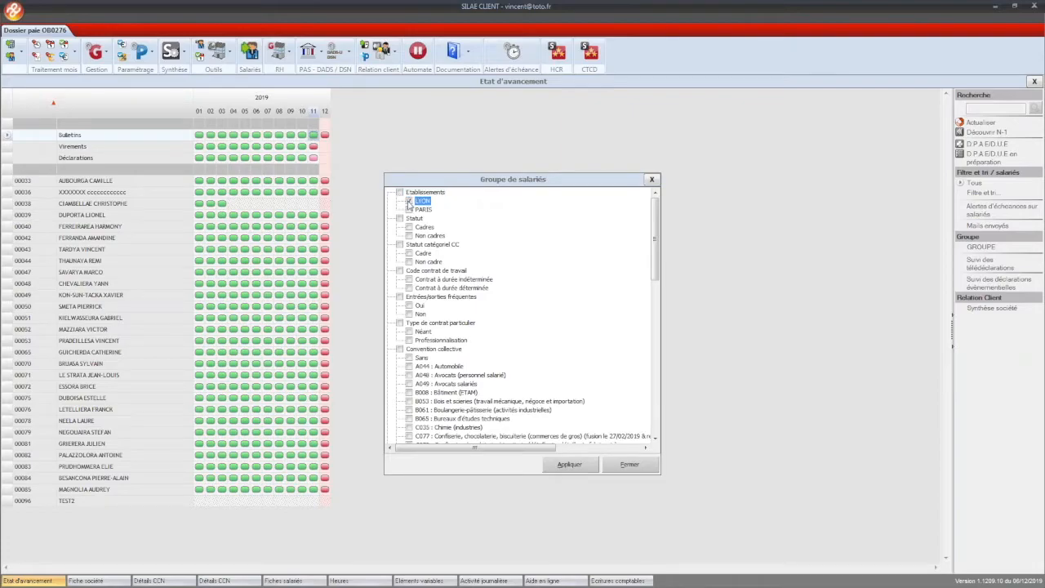
click(569, 464)
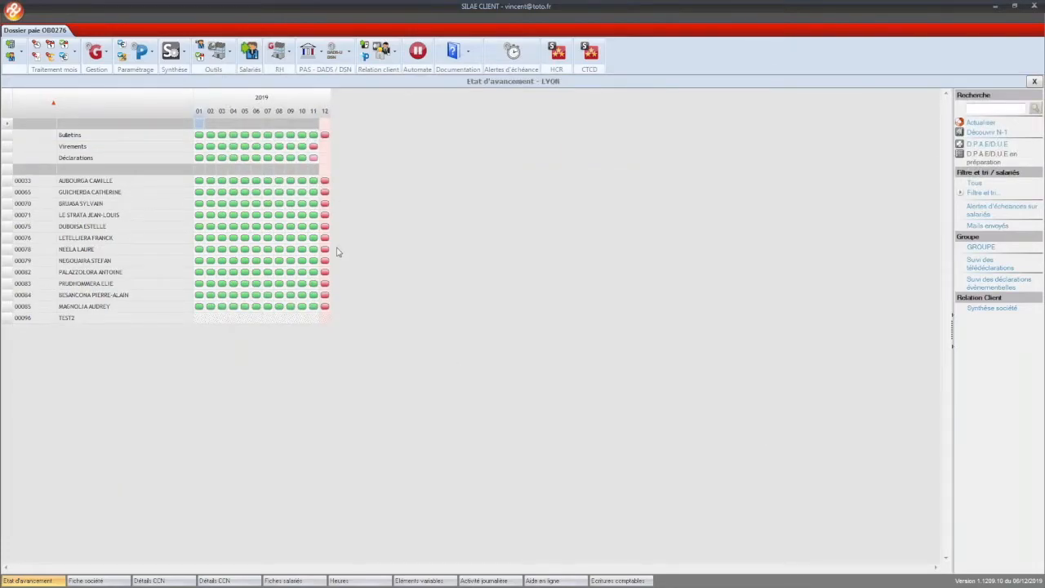
right_click(314, 137)
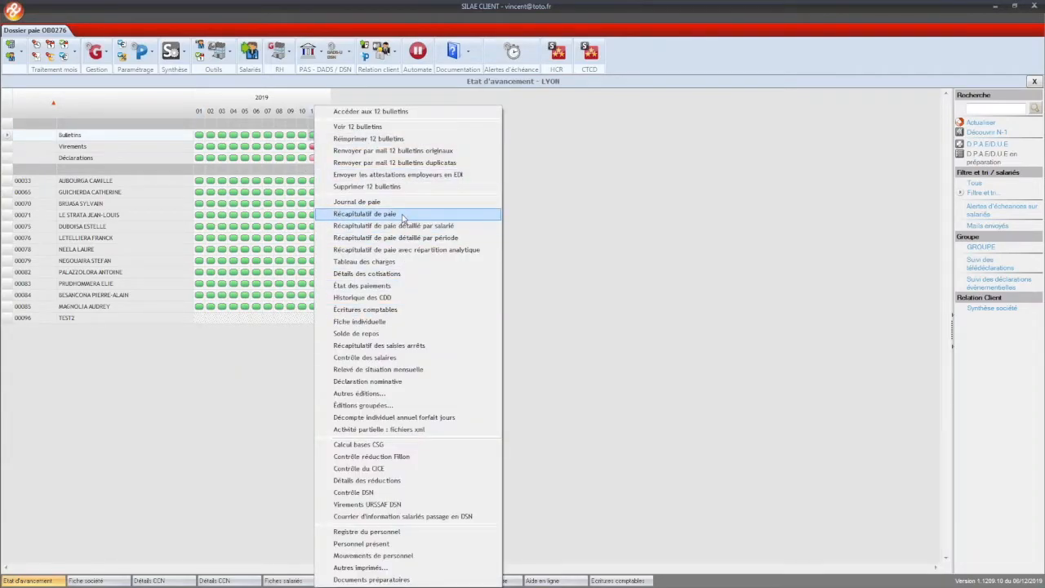
click(736, 203)
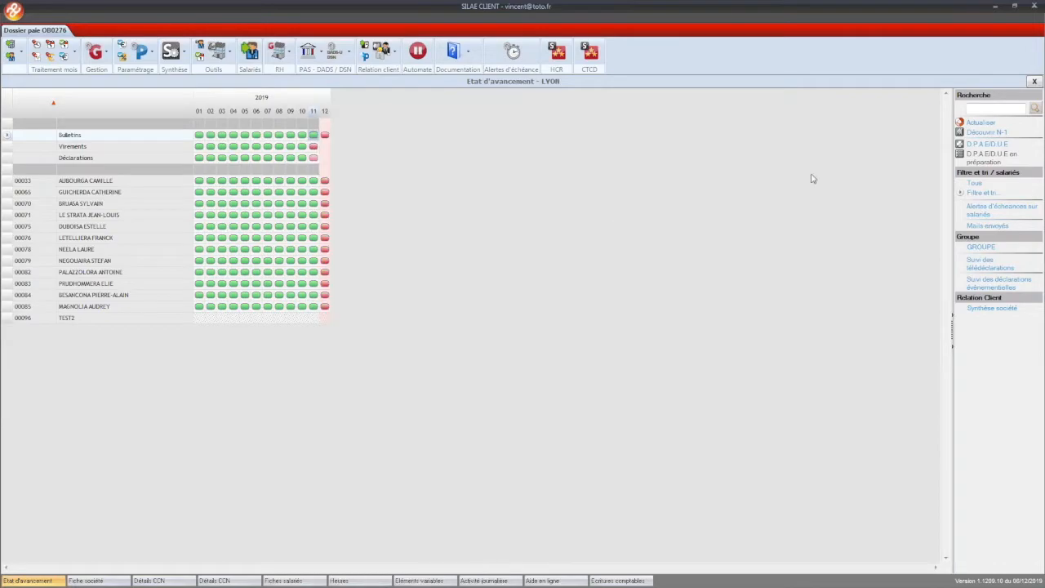
Step: Replace the LYON filter with a grouping of employees by both establishments, LYON and PARIS, and list the November payslip reports
click(973, 184)
click(981, 193)
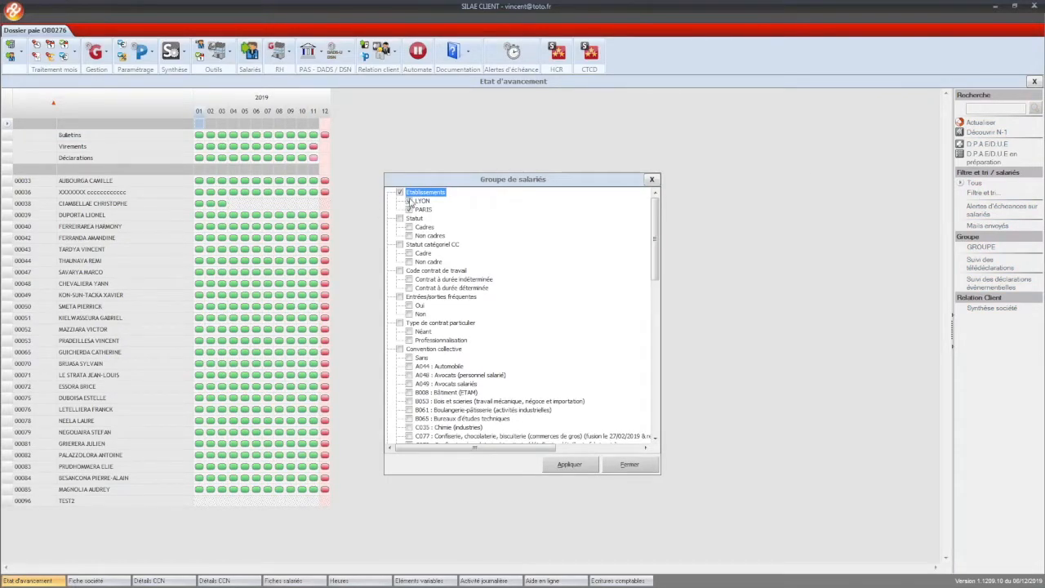
click(561, 472)
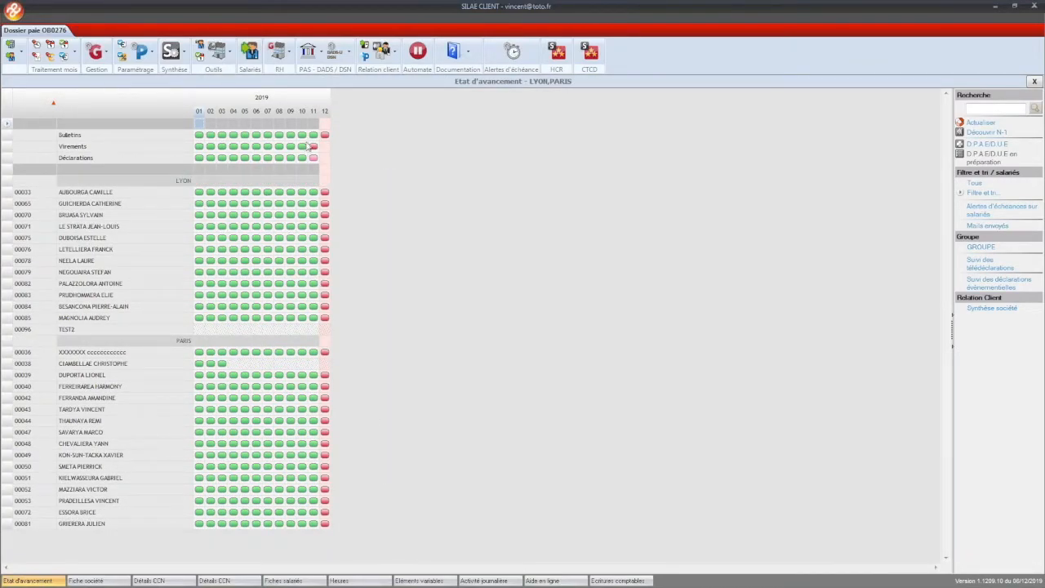
right_click(312, 134)
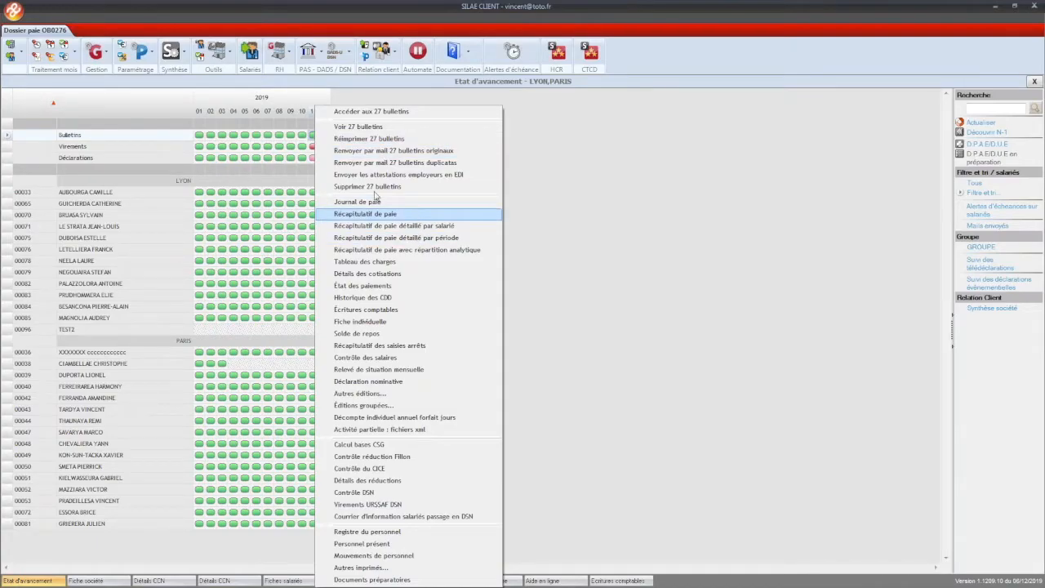
Step: Display the Journal de paie for January to November 2019, check the LYON and PARIS totals, and close it
click(300, 138)
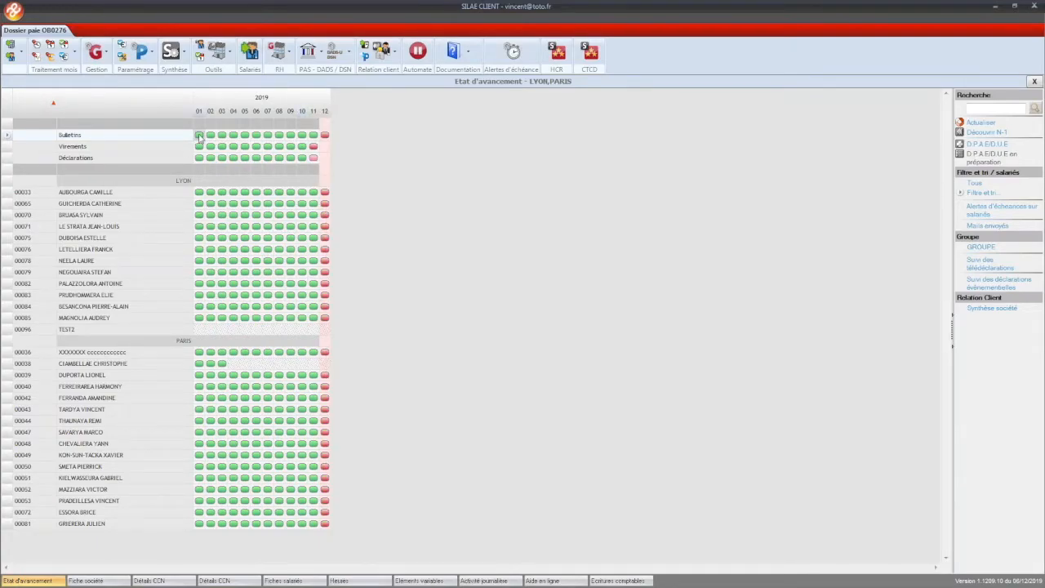
shift+click(312, 138)
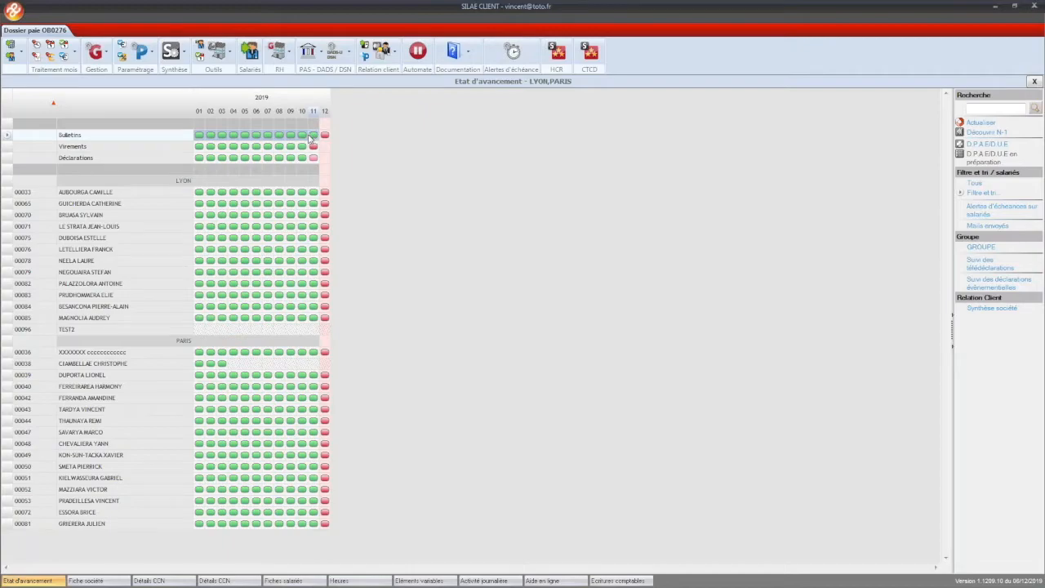
right_click(310, 139)
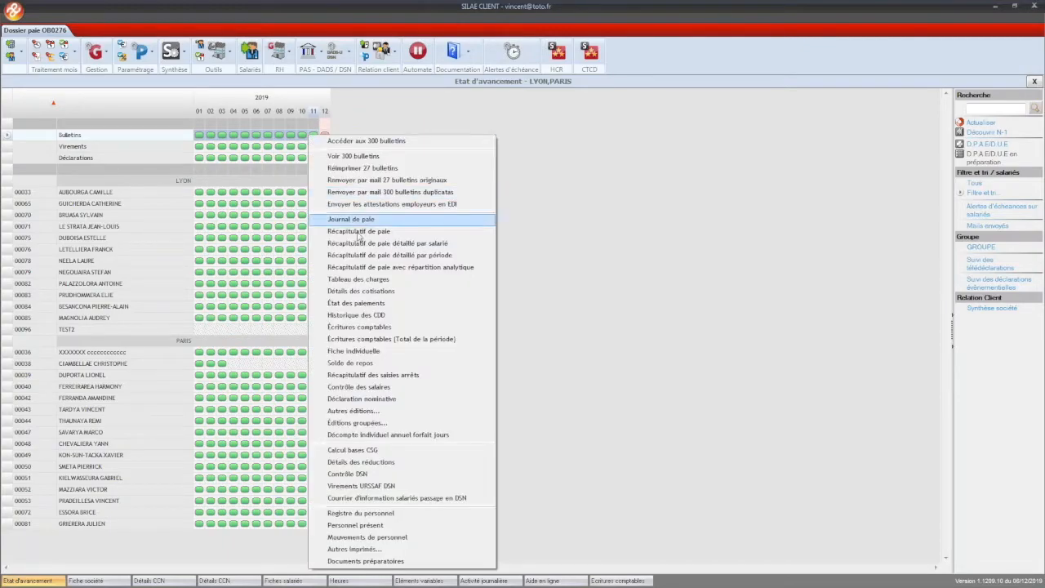
click(365, 221)
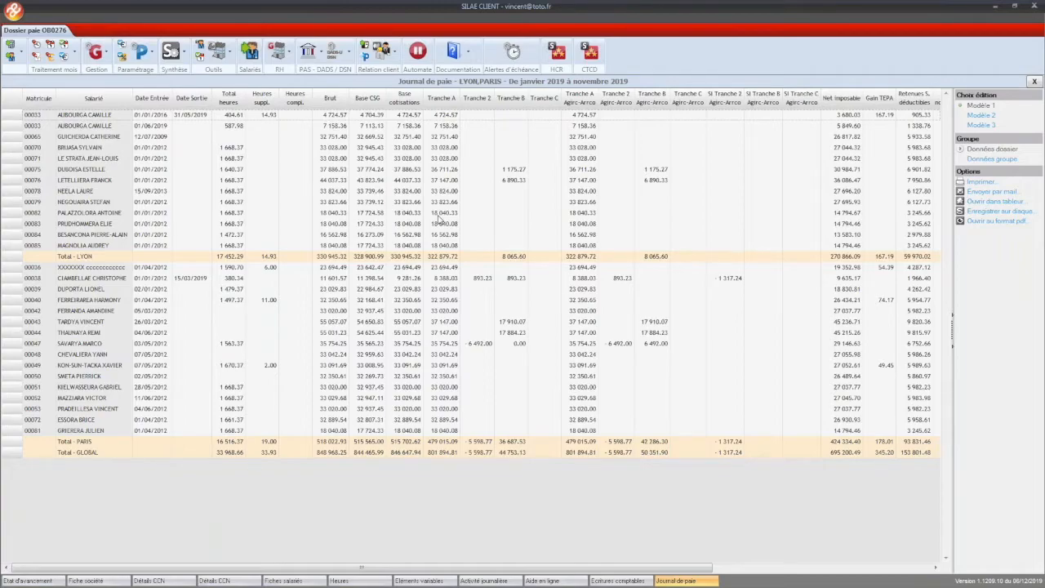
click(414, 257)
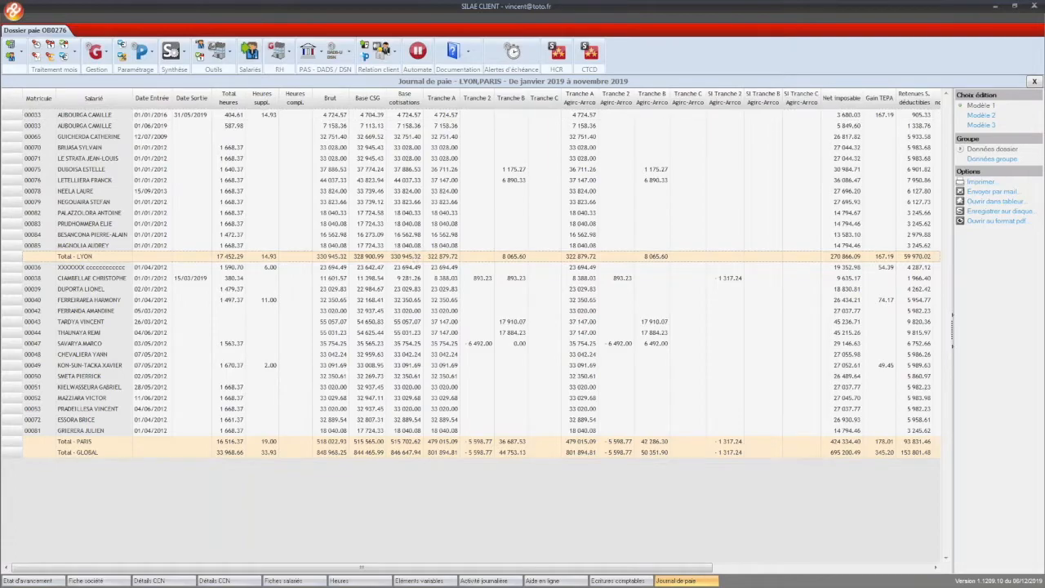
click(395, 444)
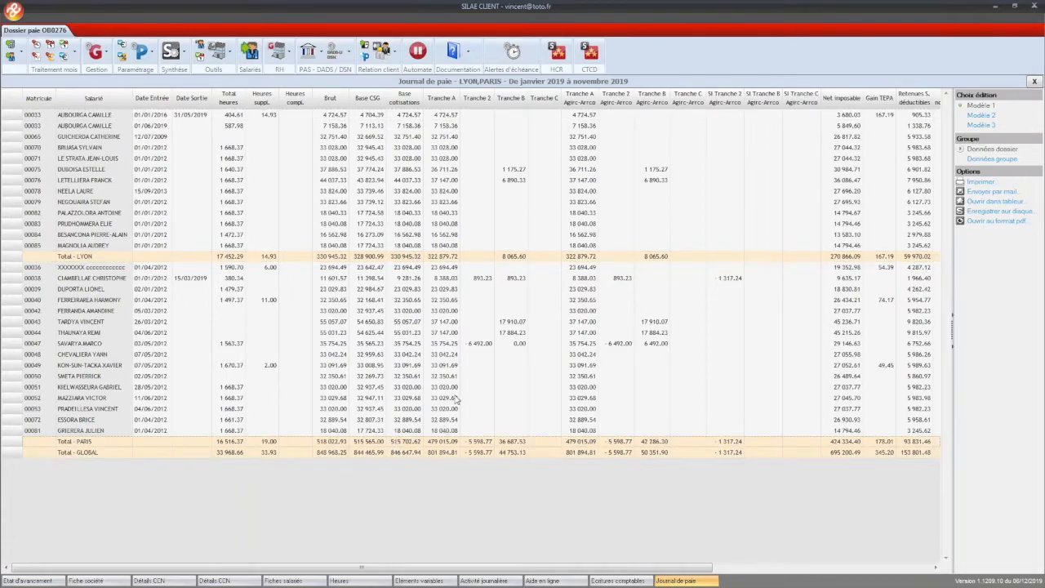
click(1033, 81)
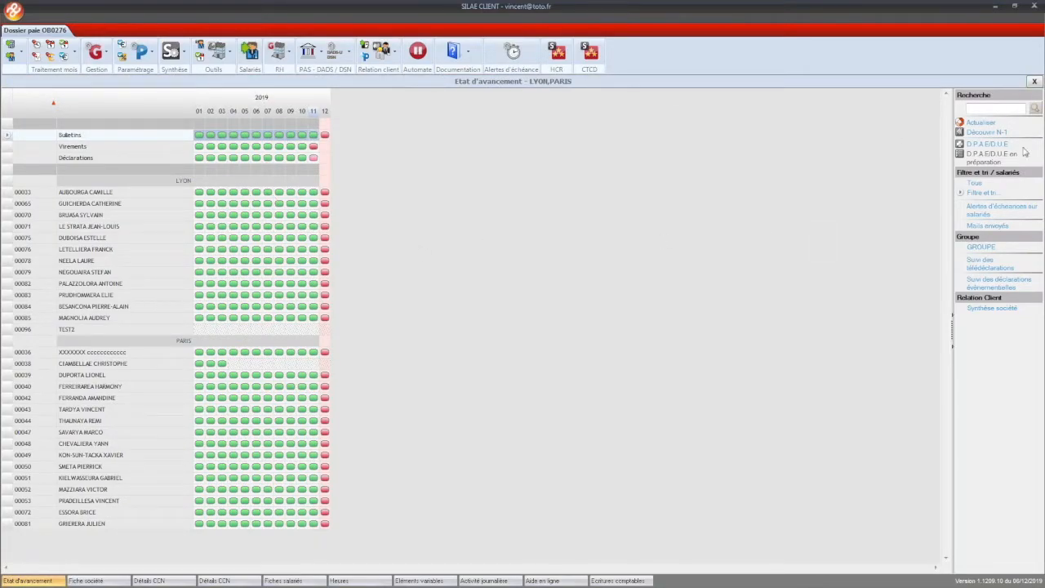
Step: Show all employees again without the establishment grouping and open the Synthèse des Fiches Salariés
click(975, 184)
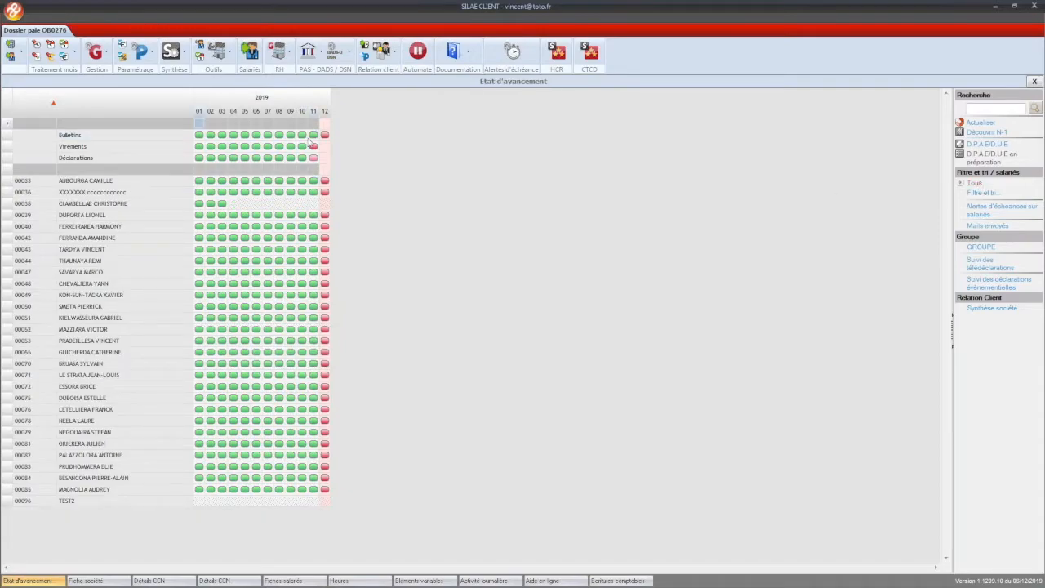
click(310, 137)
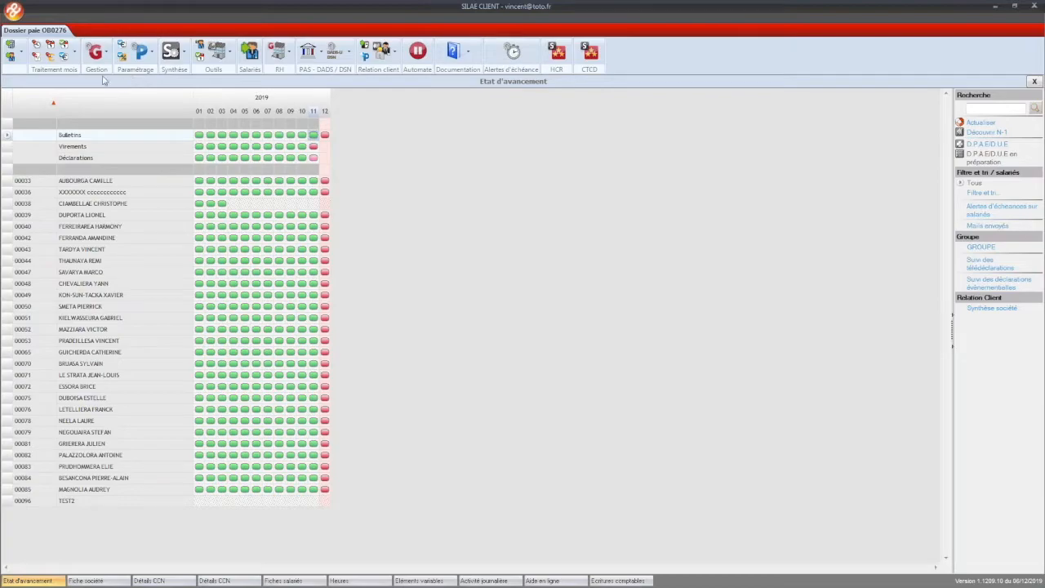
click(219, 59)
click(219, 59)
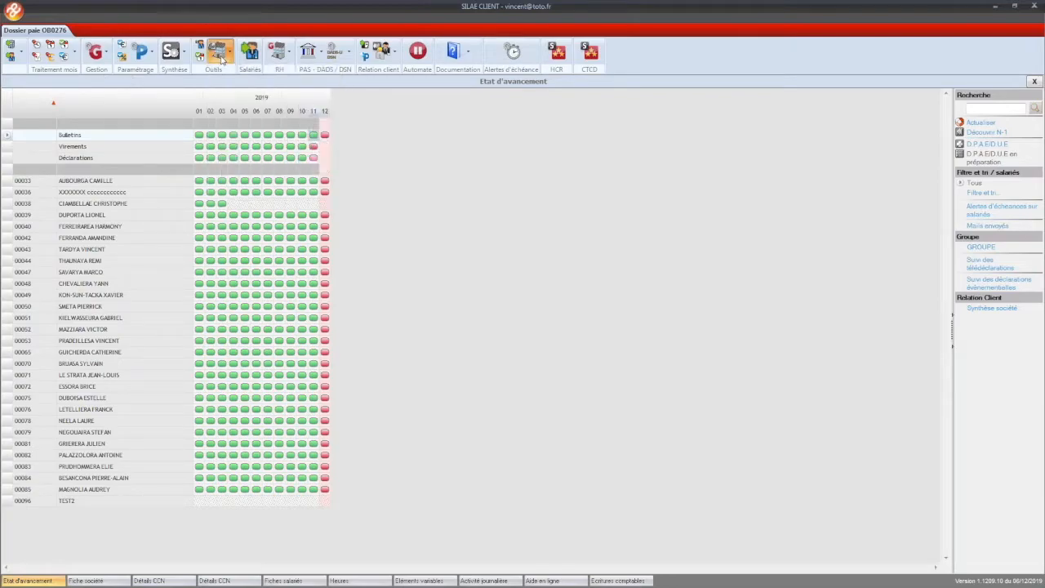
click(280, 57)
click(280, 57)
click(250, 54)
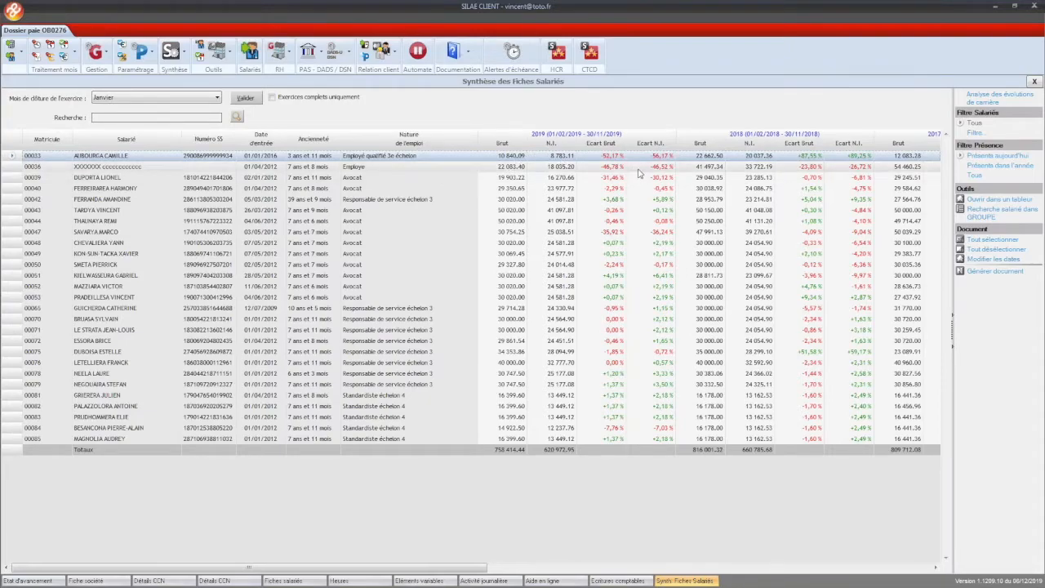
Step: Open the first employee's detailed record from the Synthèse des Fiches Salariés, review the activity periods, and close both the record and the summary
double_click(276, 156)
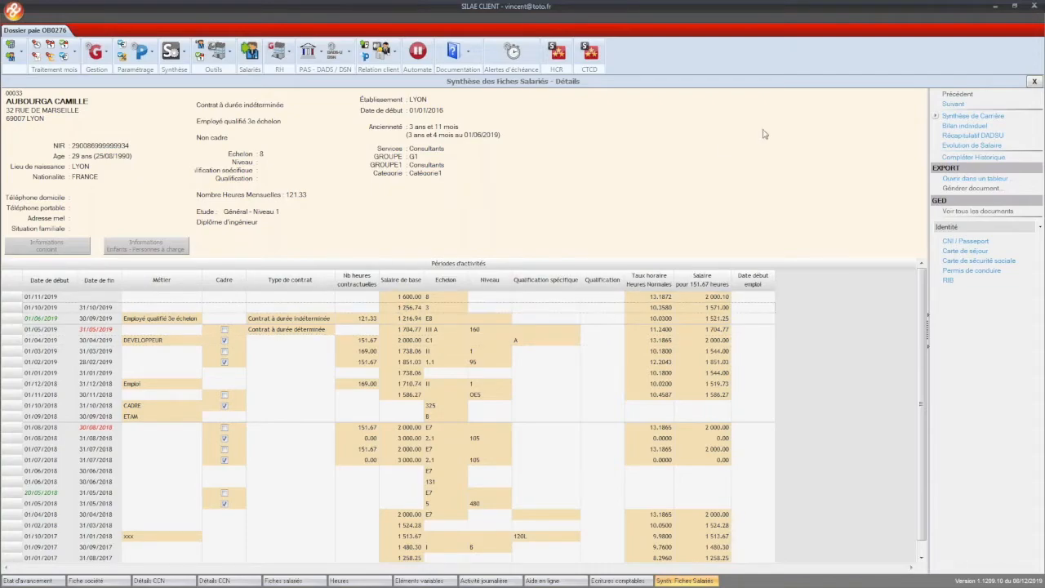
click(1033, 84)
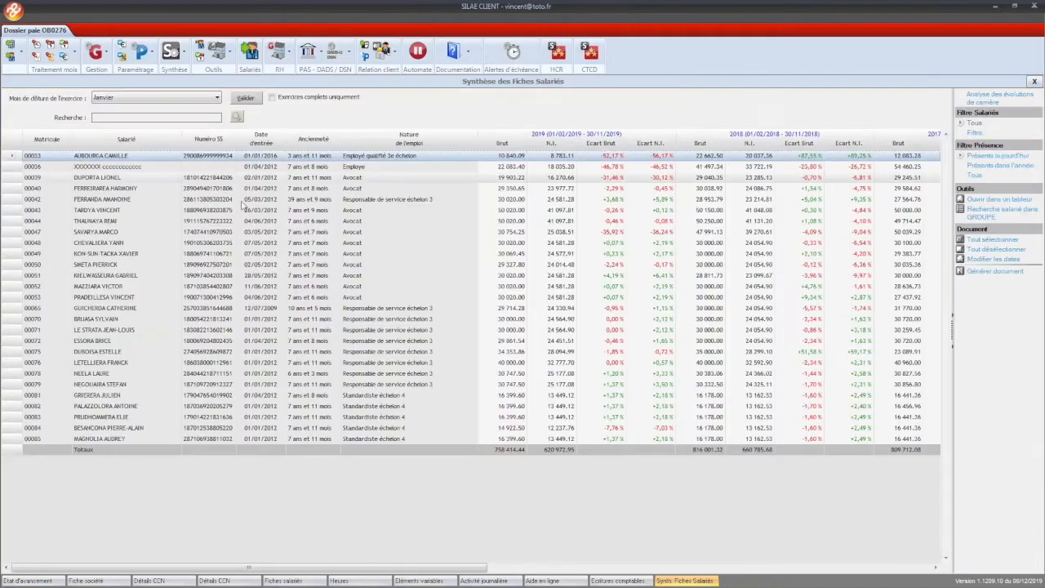
click(1033, 83)
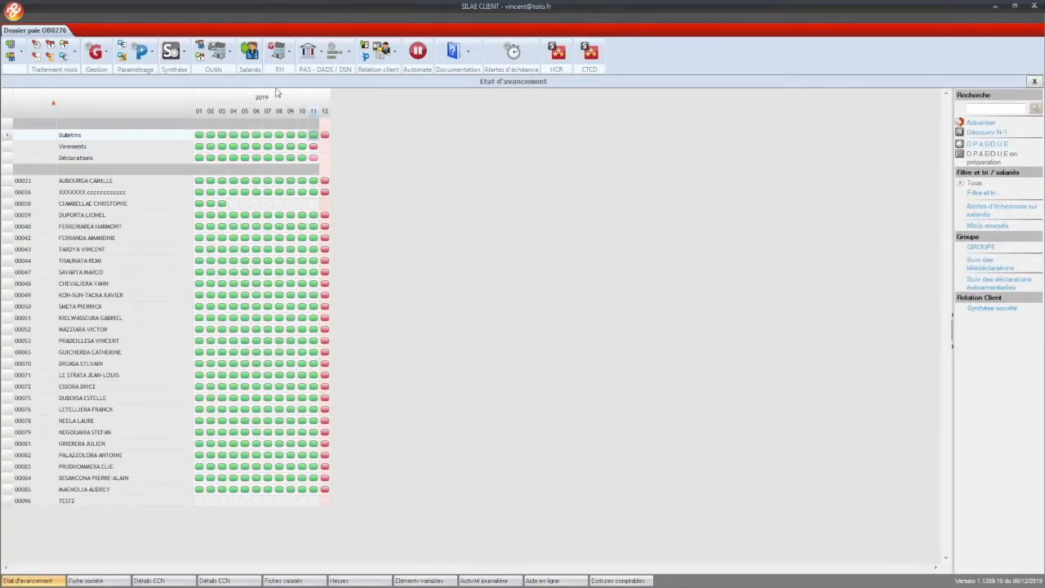
Step: Open the Bilan Social Complet and examine the headcount charts by seniority, age, category and sex
click(274, 54)
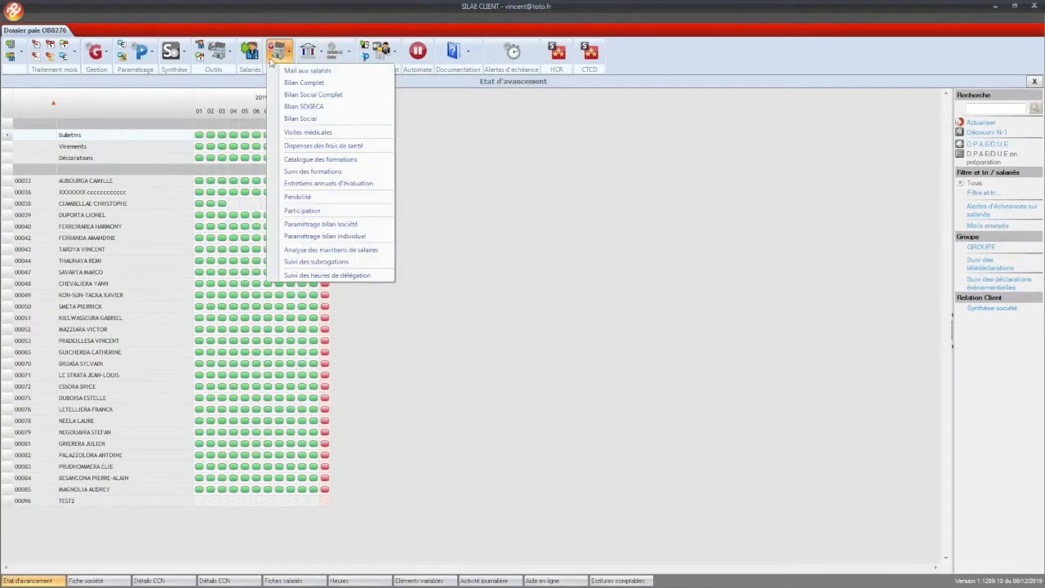
click(306, 95)
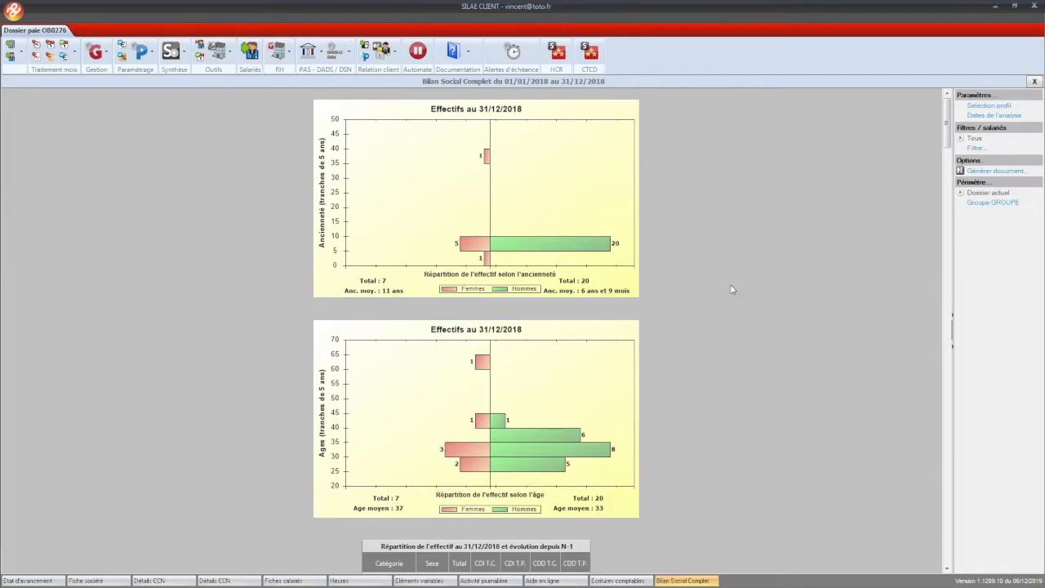
scroll(731, 289, down, 10)
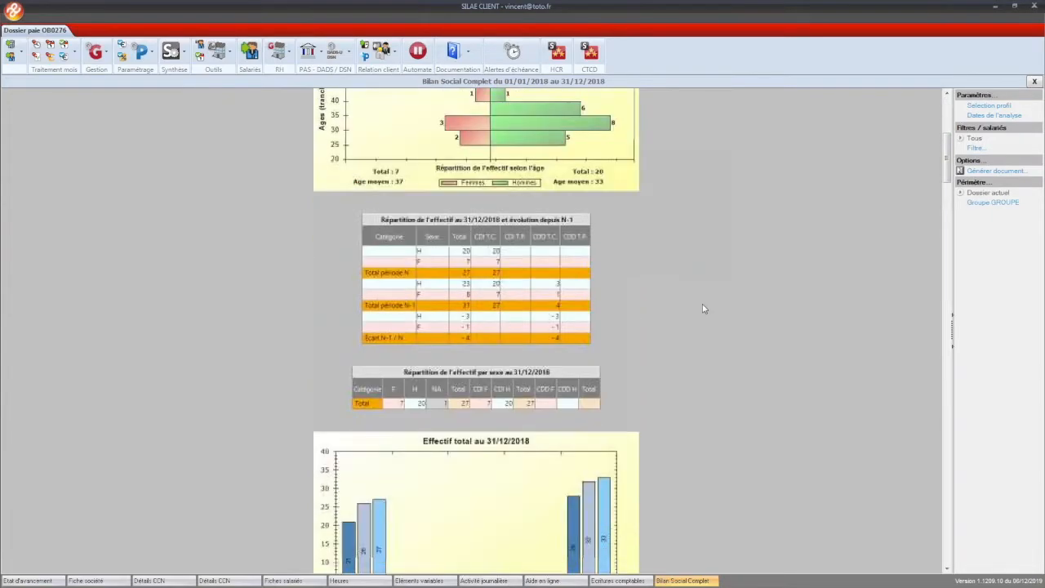
scroll(670, 374, down, 1)
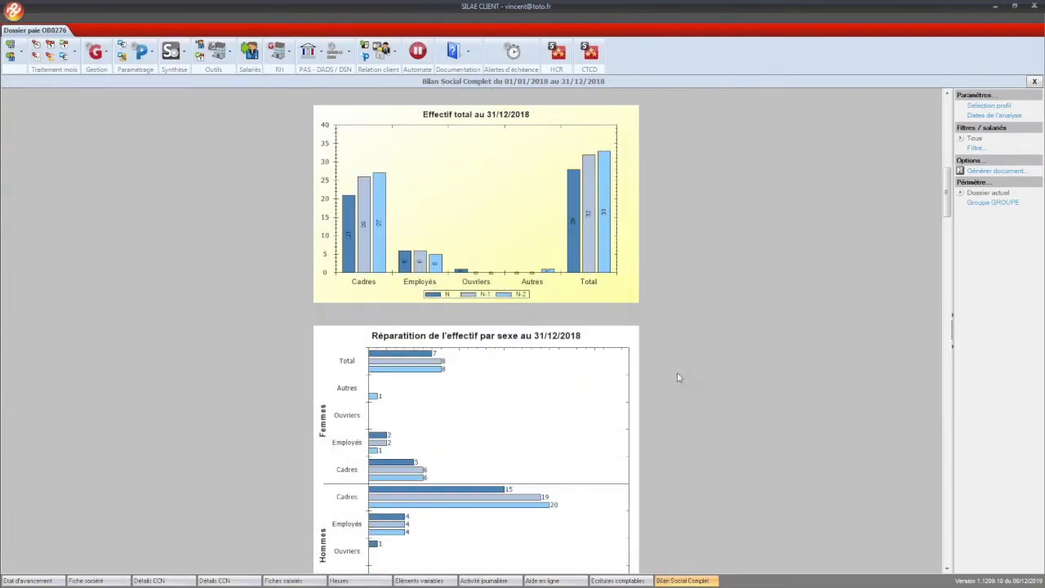
scroll(543, 410, down, 2)
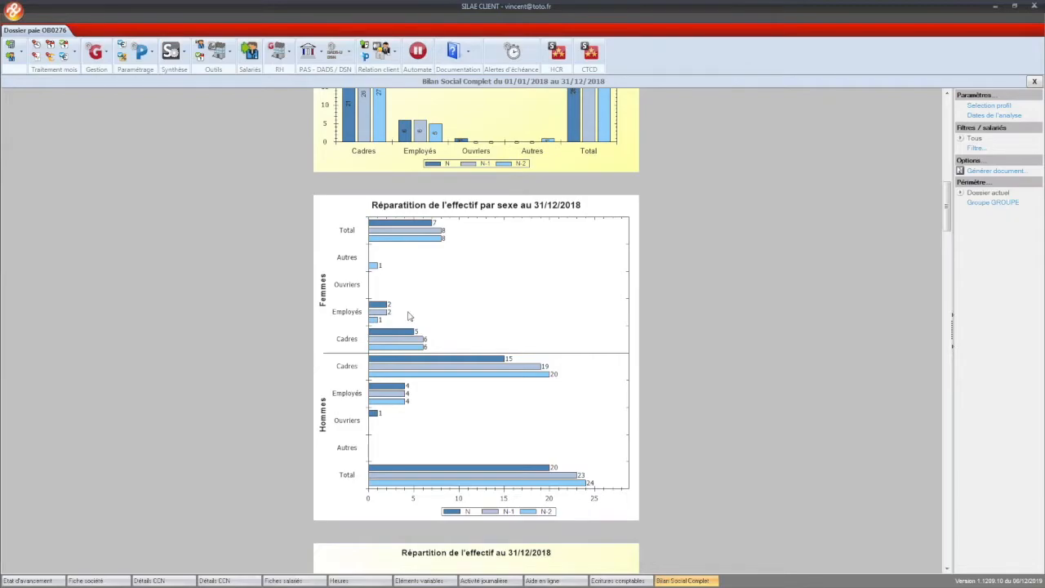
scroll(409, 316, down, 6)
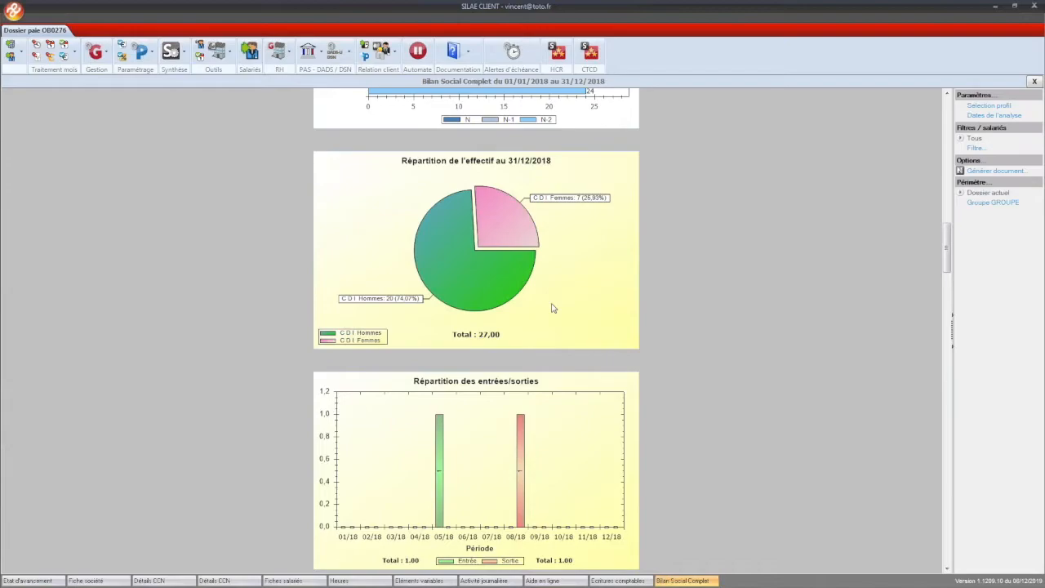
Step: Examine the entries and exits chart, the job classification breakdown and the Tableau MASE in the social report
scroll(552, 307, down, 4)
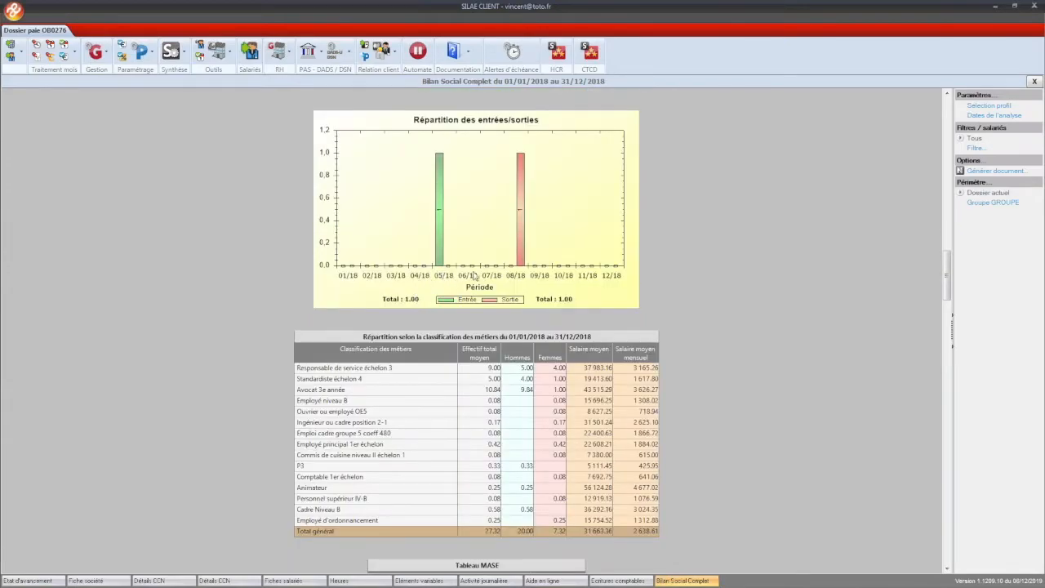
scroll(392, 359, down, 1)
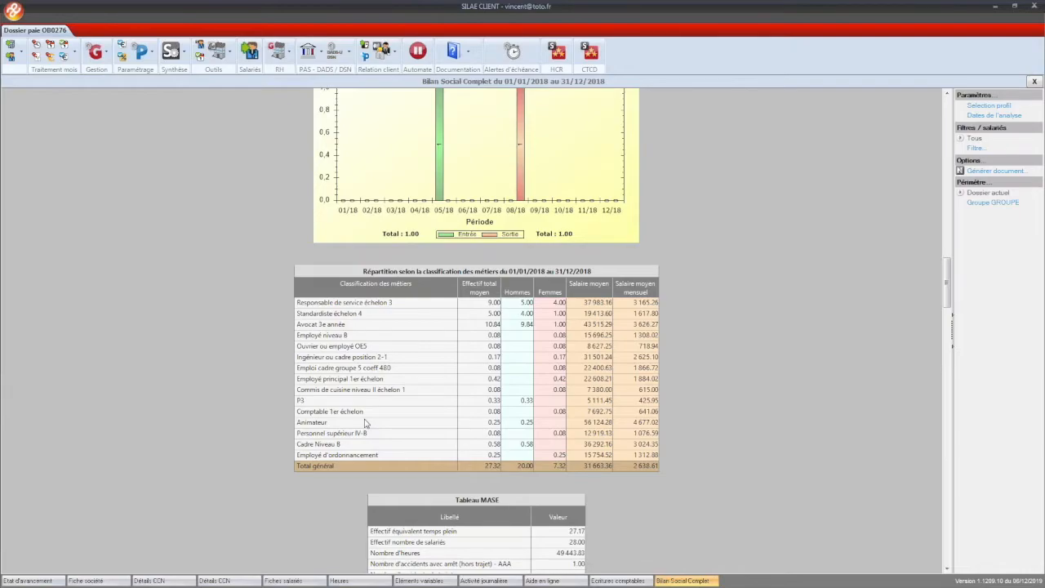
scroll(365, 422, down, 3)
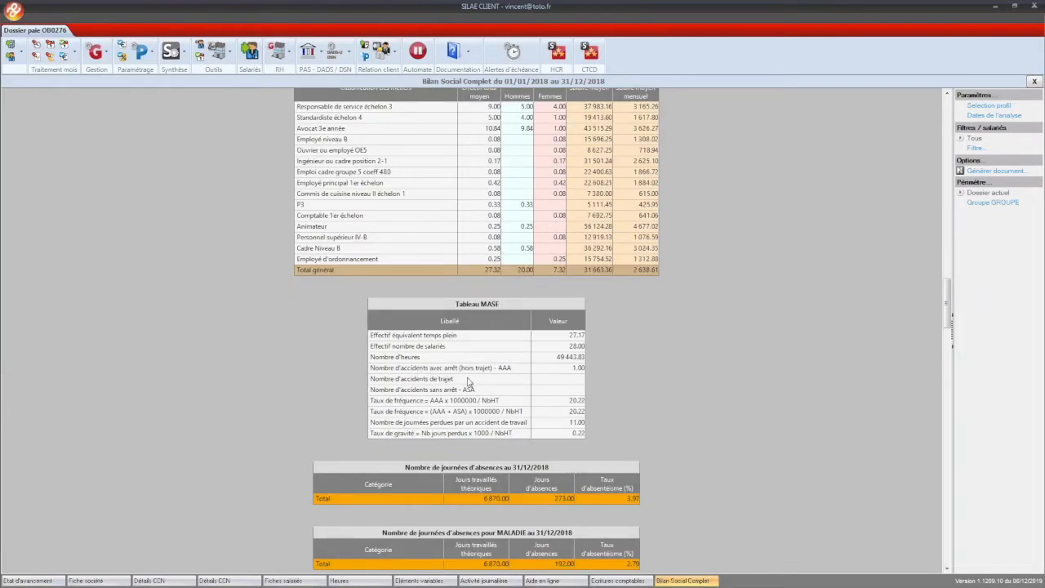
Step: Review the absence figures in the social report, open the per-employee detail behind the absence breakdown chart, and close that detail
scroll(468, 381, down, 5)
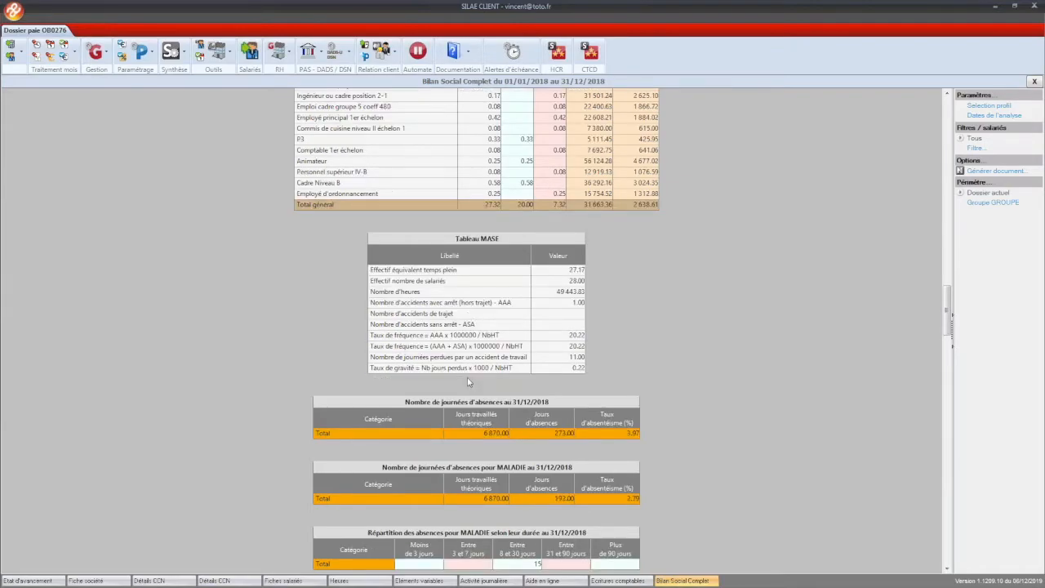
scroll(463, 380, down, 1)
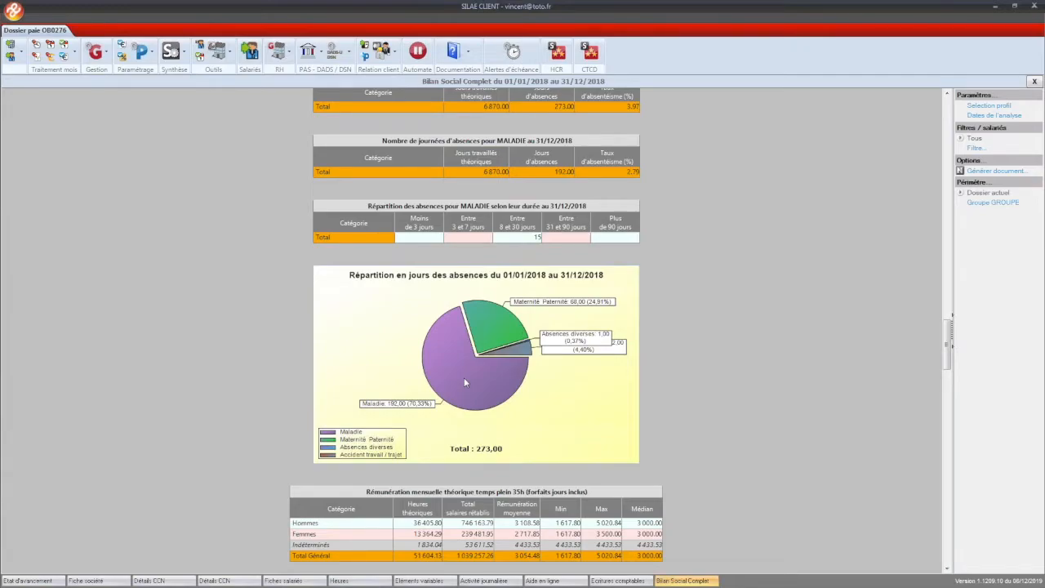
double_click(409, 326)
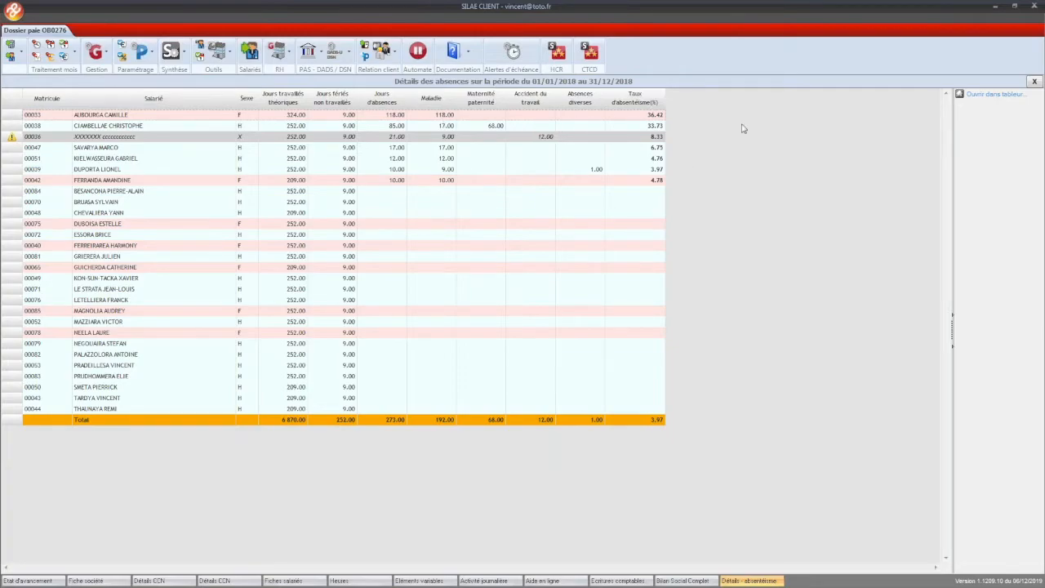
click(1033, 82)
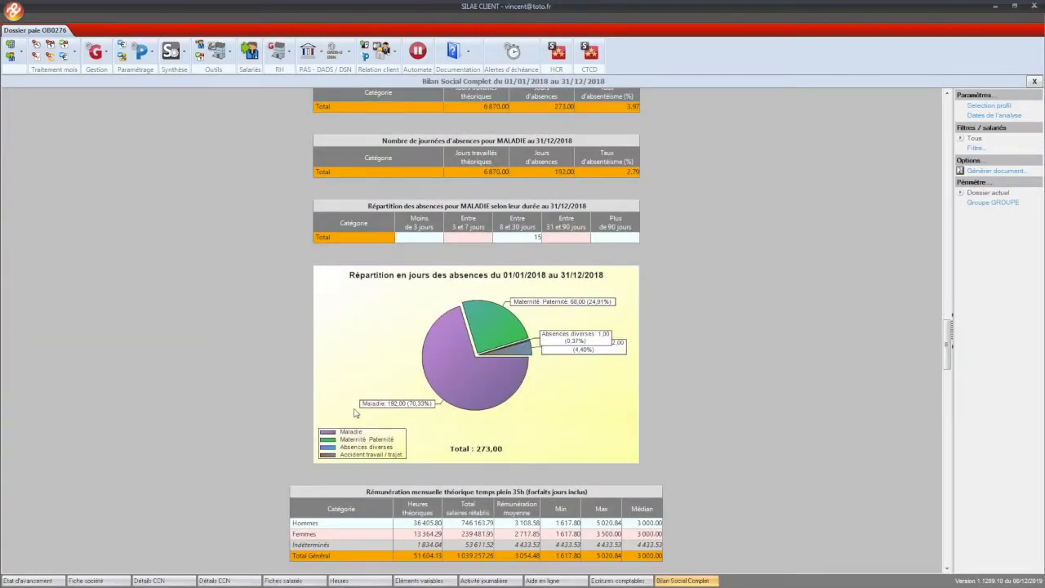
Step: Compare the men's and women's remuneration and base salary tables, the hourly work cost and the payroll evolution chart
scroll(353, 412, down, 3)
scroll(353, 408, down, 3)
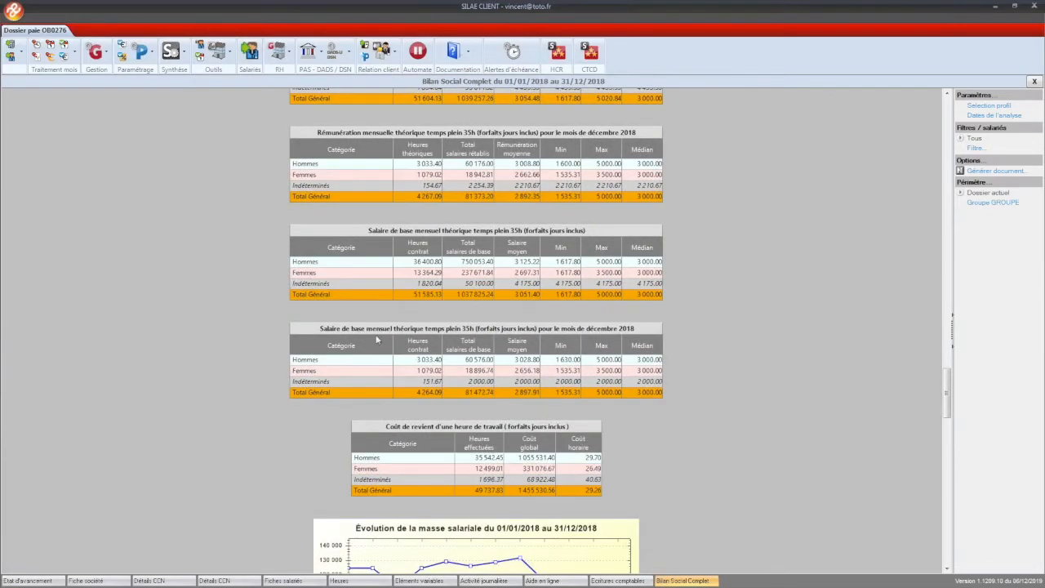
scroll(362, 381, down, 2)
scroll(364, 376, up, 4)
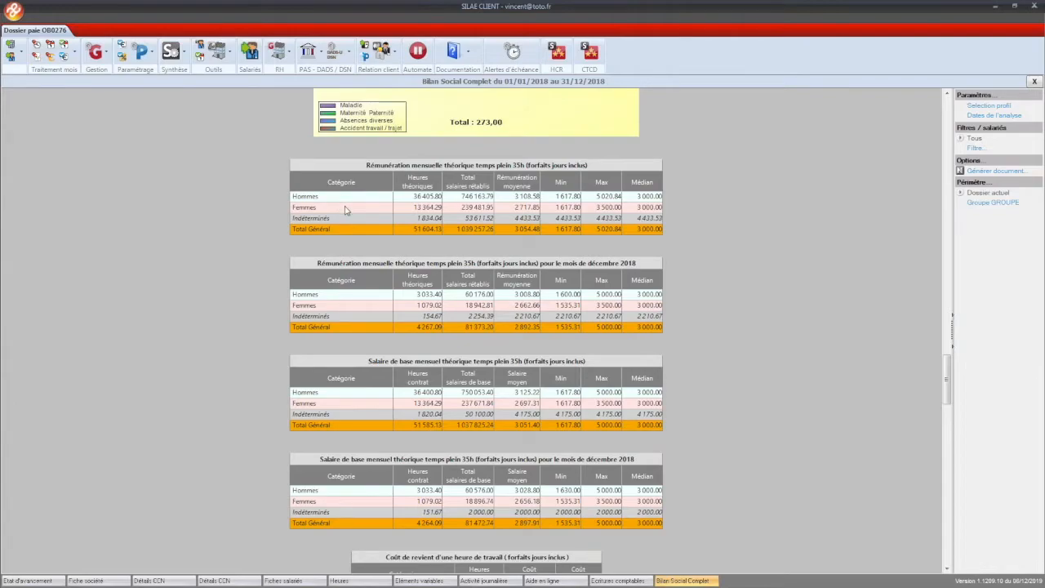
scroll(410, 351, down, 3)
scroll(410, 351, down, 2)
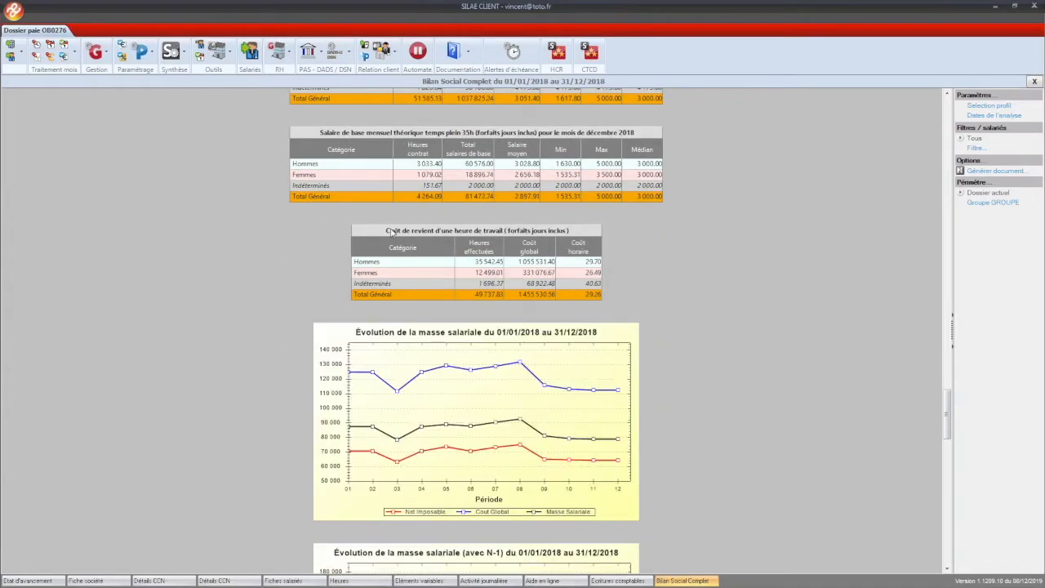
scroll(384, 386, down, 1)
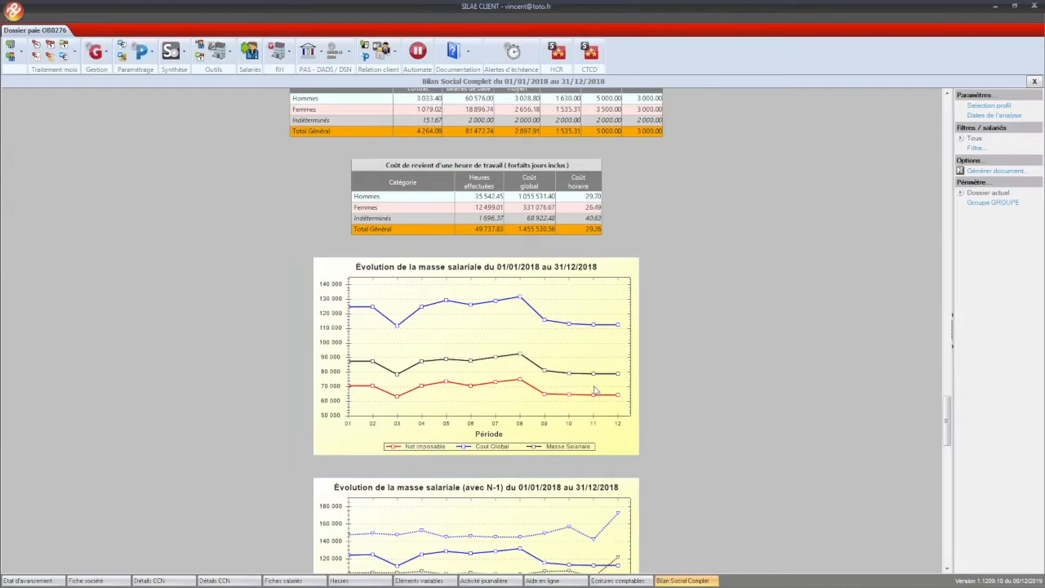
Step: Examine the gender equality indicators for pay gaps, individual raises, promotions, maternity returns and the ten highest salaries
scroll(595, 391, down, 10)
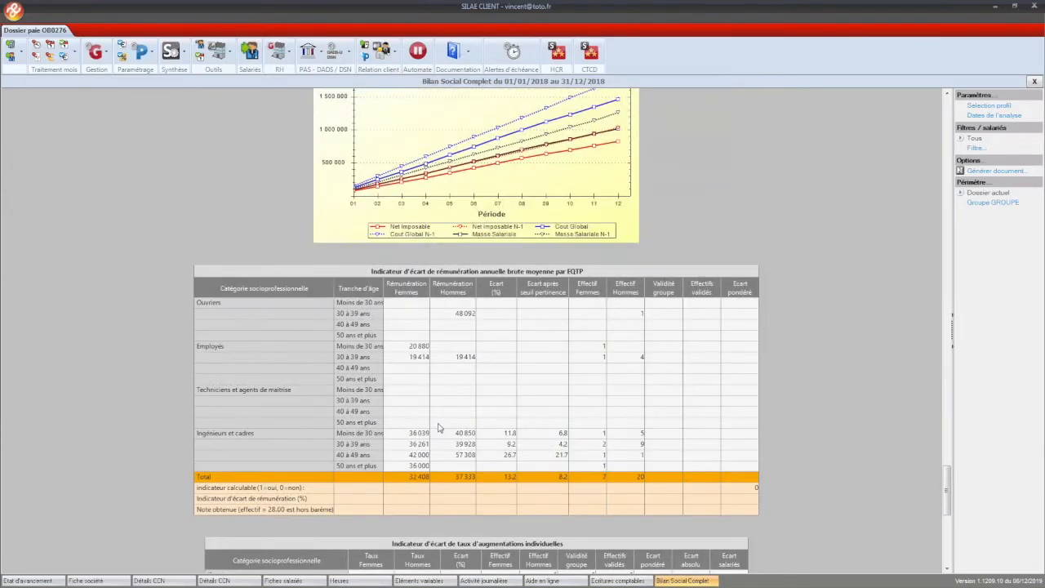
scroll(439, 428, down, 2)
scroll(439, 427, down, 2)
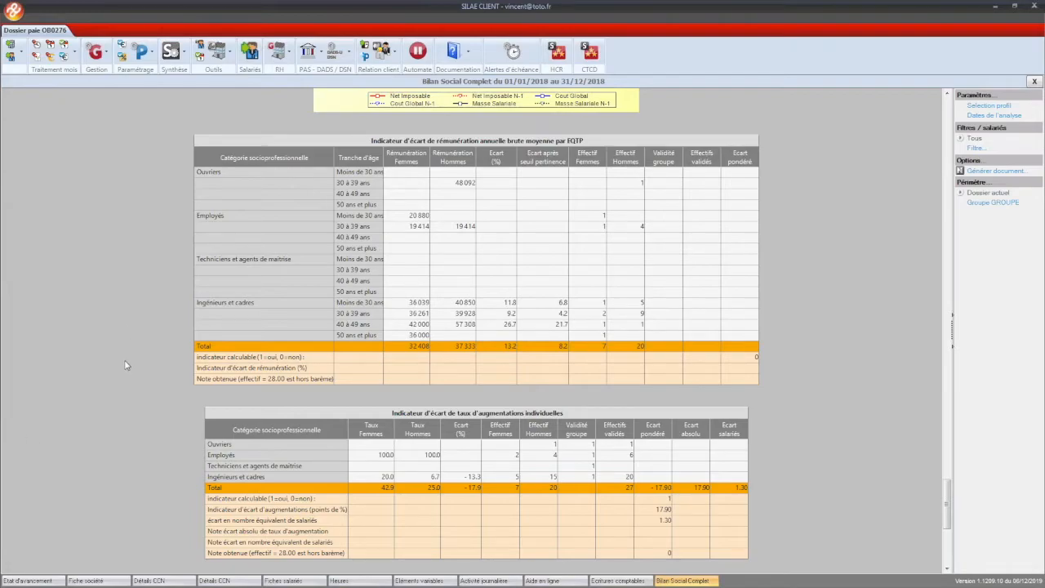
scroll(125, 364, down, 2)
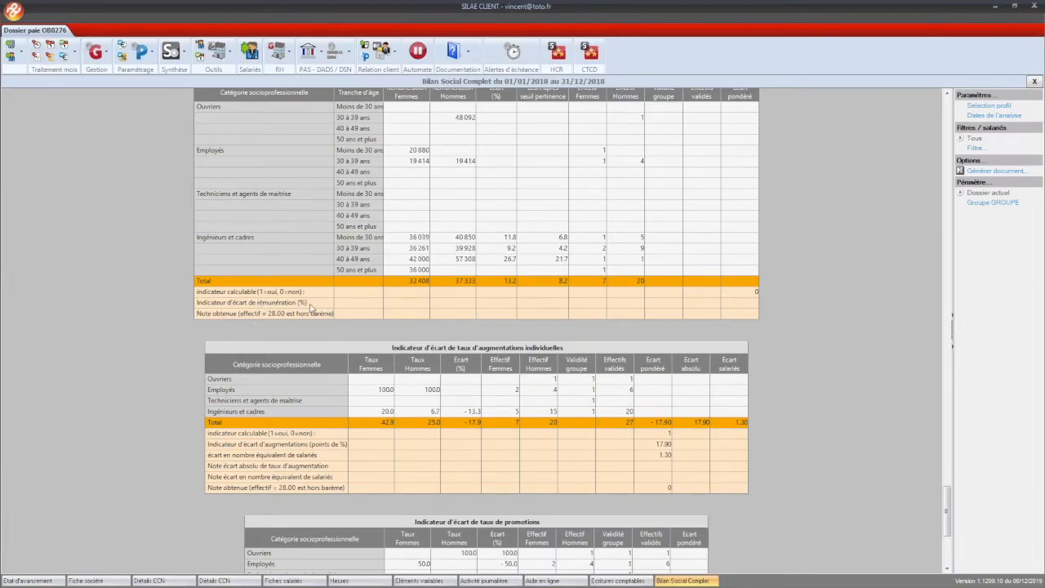
scroll(175, 367, down, 4)
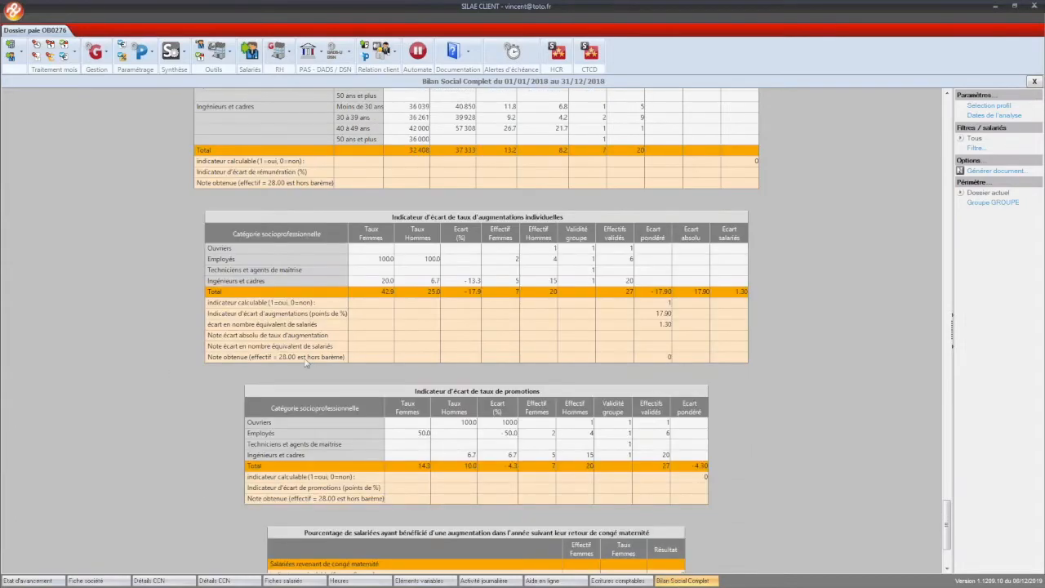
scroll(193, 362, down, 4)
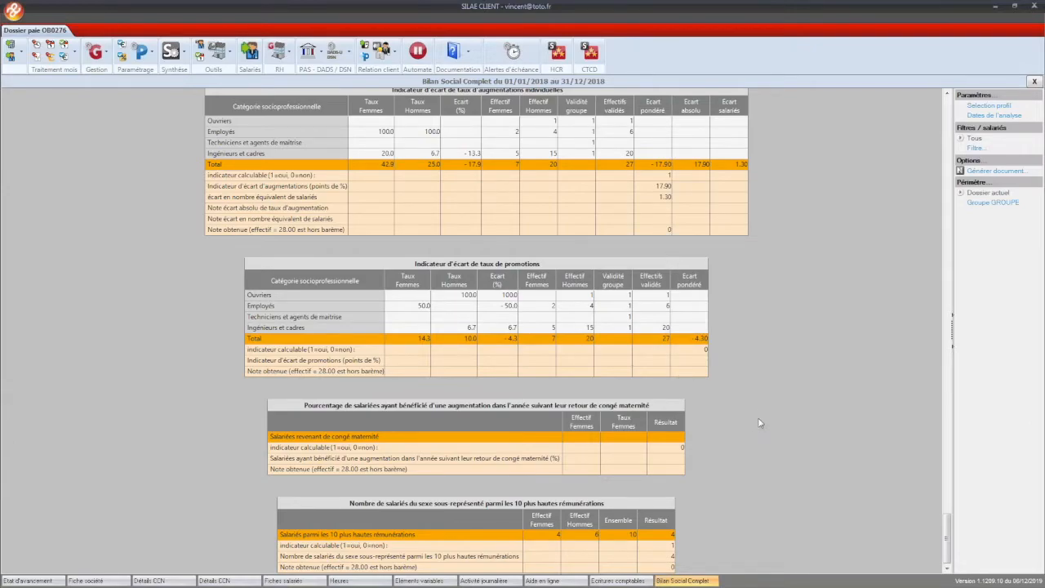
Step: Return to the start of the social report, view the employee filter criteria without applying any, and close the report
scroll(757, 412, up, 3)
scroll(757, 408, up, 20)
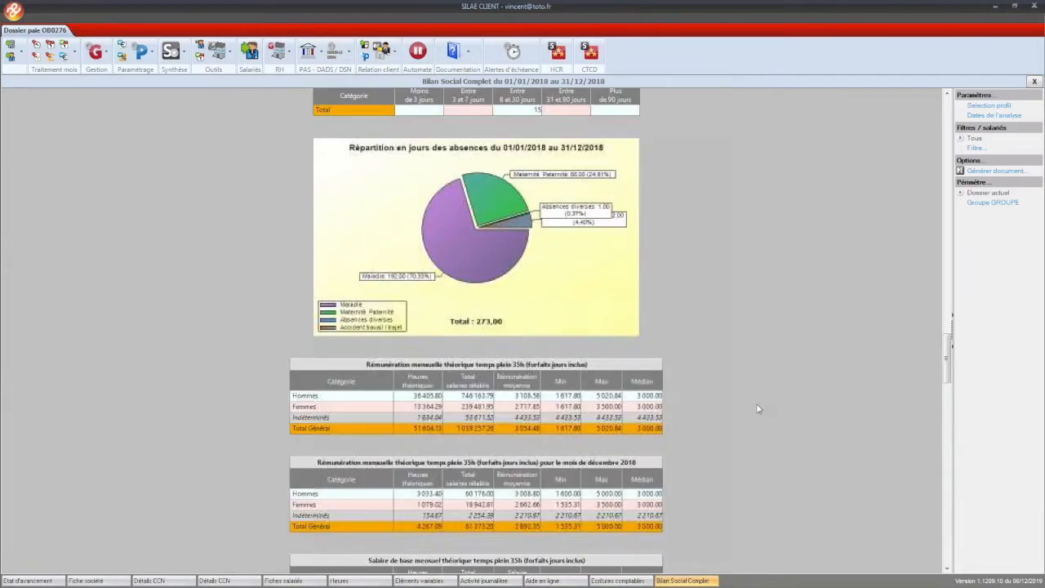
scroll(757, 408, up, 6)
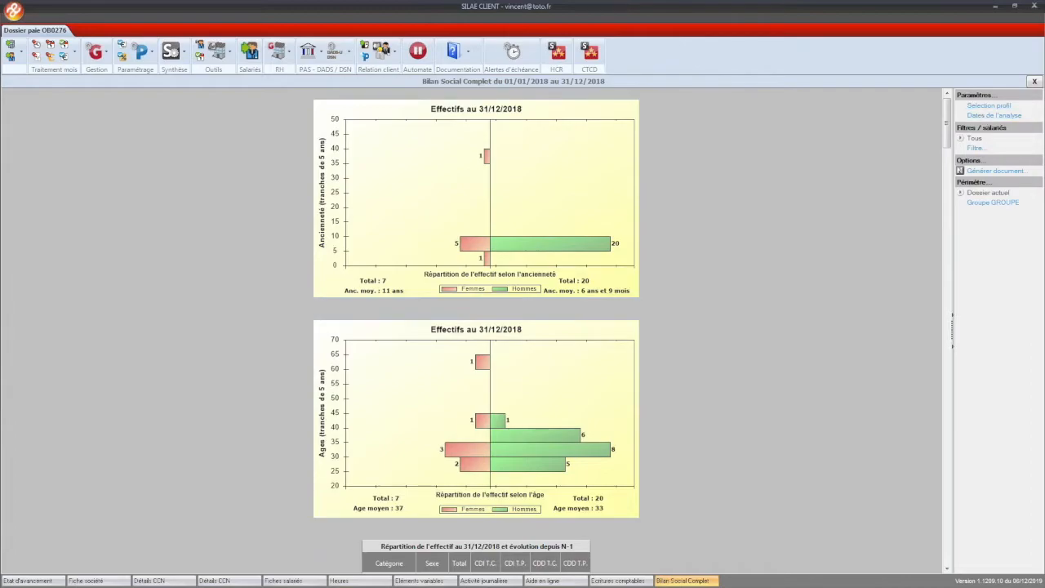
click(975, 148)
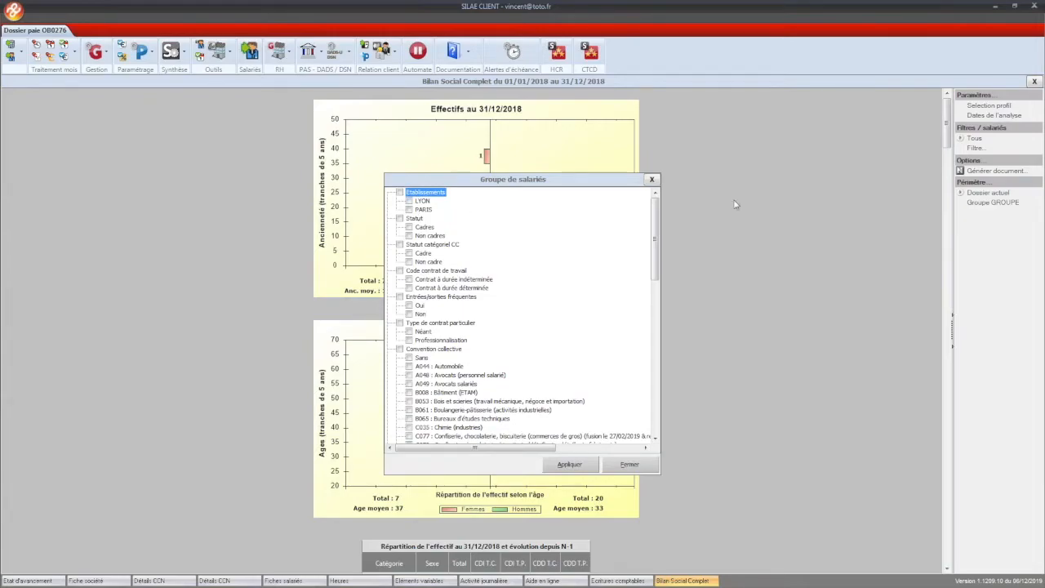
click(651, 180)
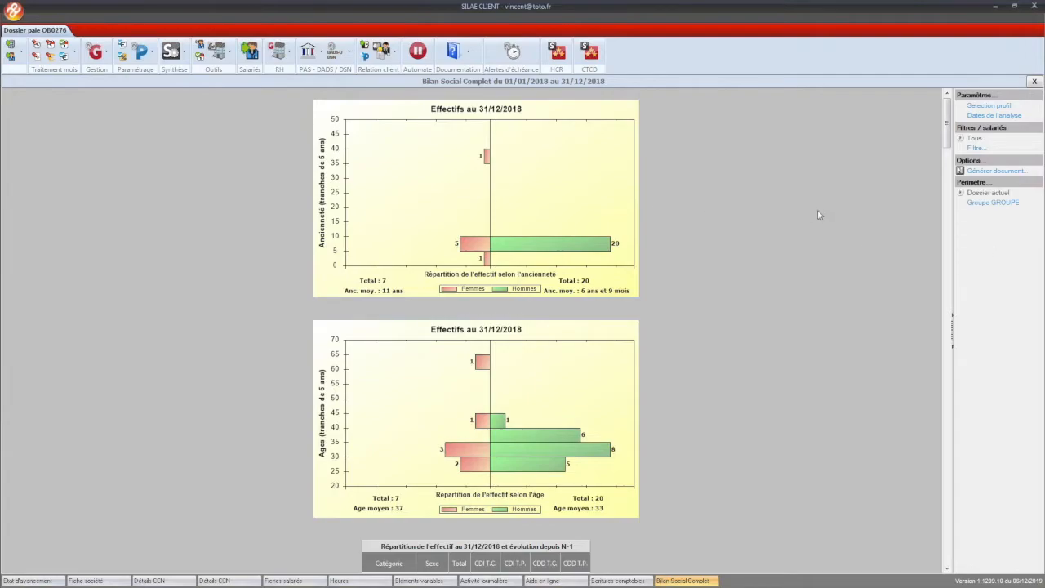
click(1033, 83)
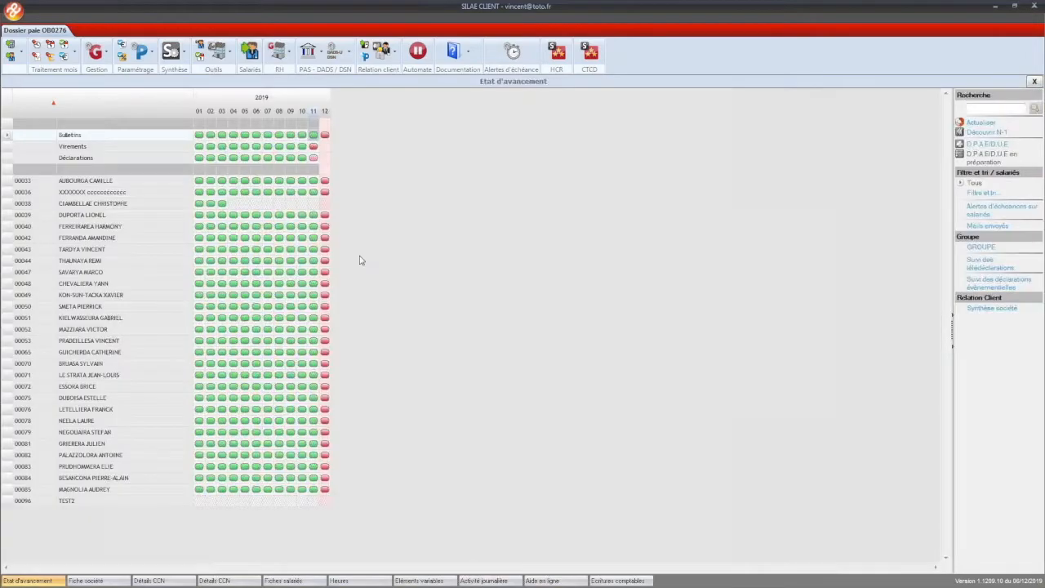
Step: List all employees in the Planification des visites médicales, view the first employee's medical visit record, and close that record
click(276, 54)
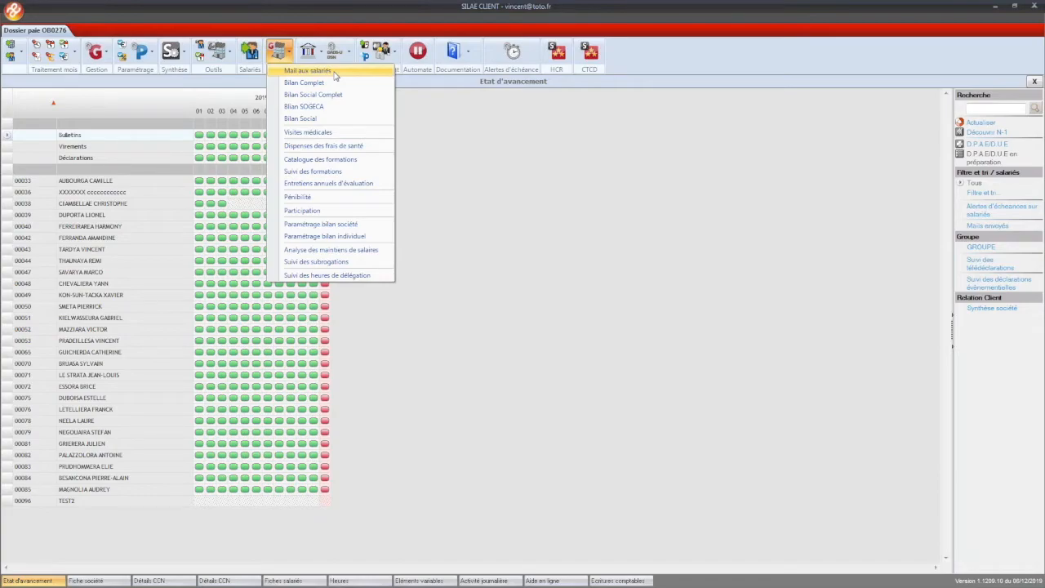
click(326, 134)
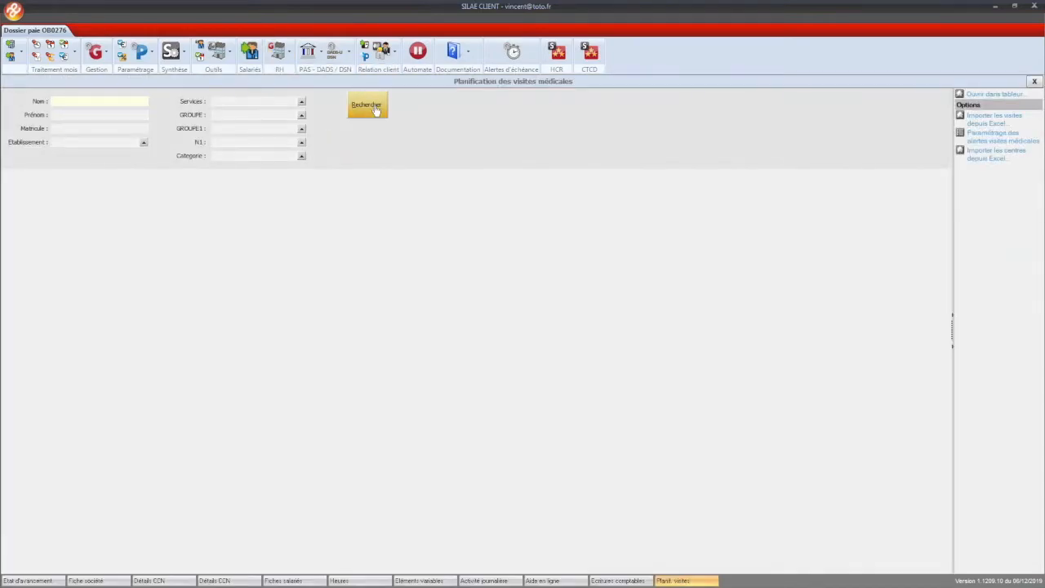
click(377, 110)
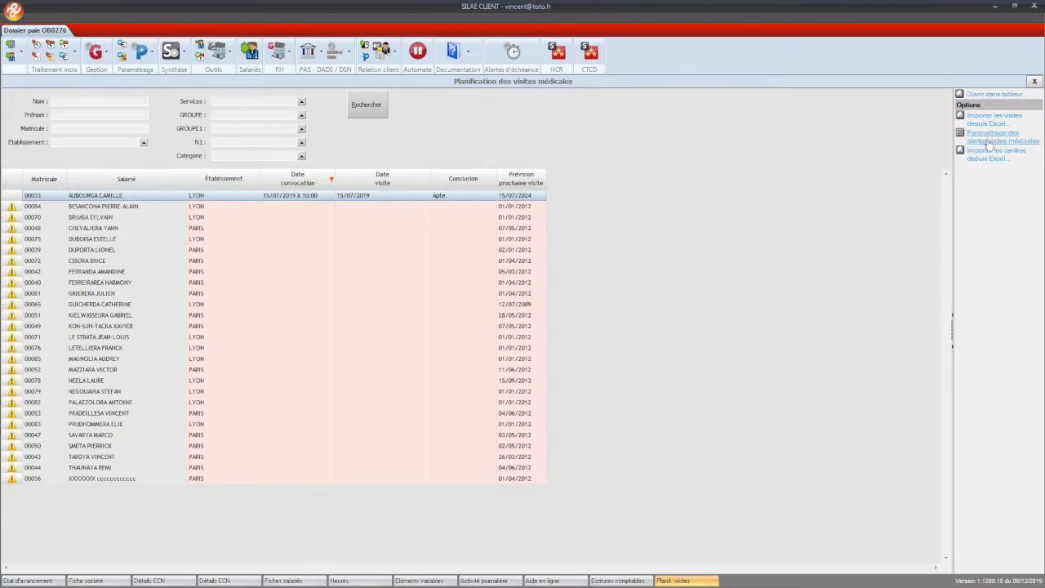
double_click(224, 200)
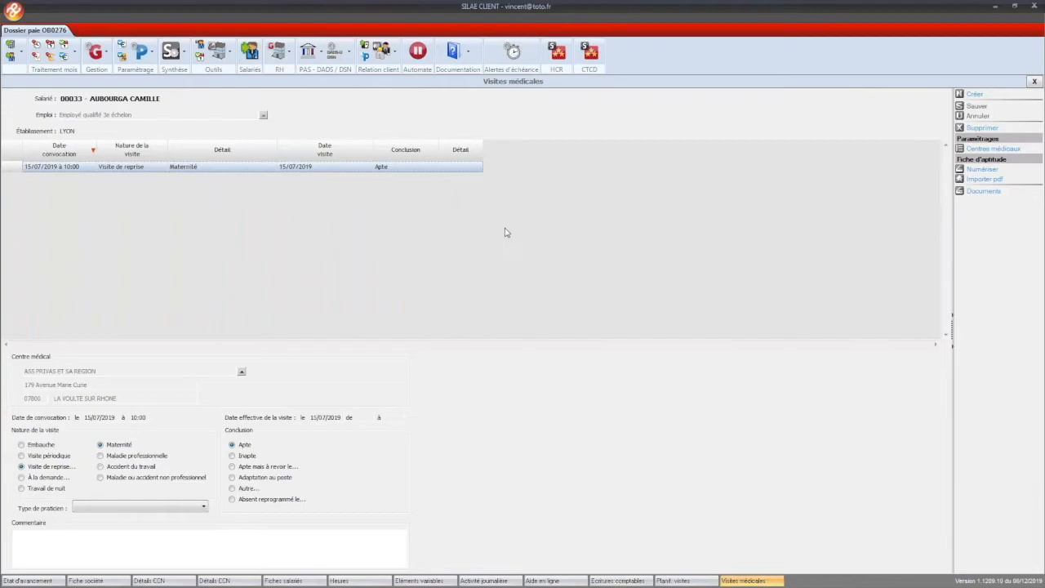
click(1034, 81)
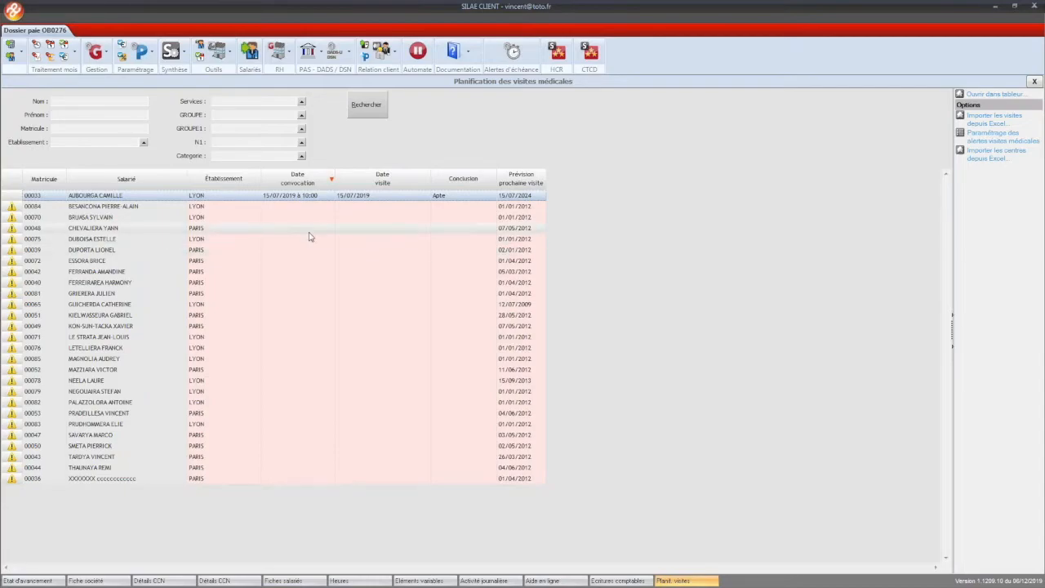
Step: Compare the first two employees' convocation, visit and next visit dates in the medical visit list
click(280, 205)
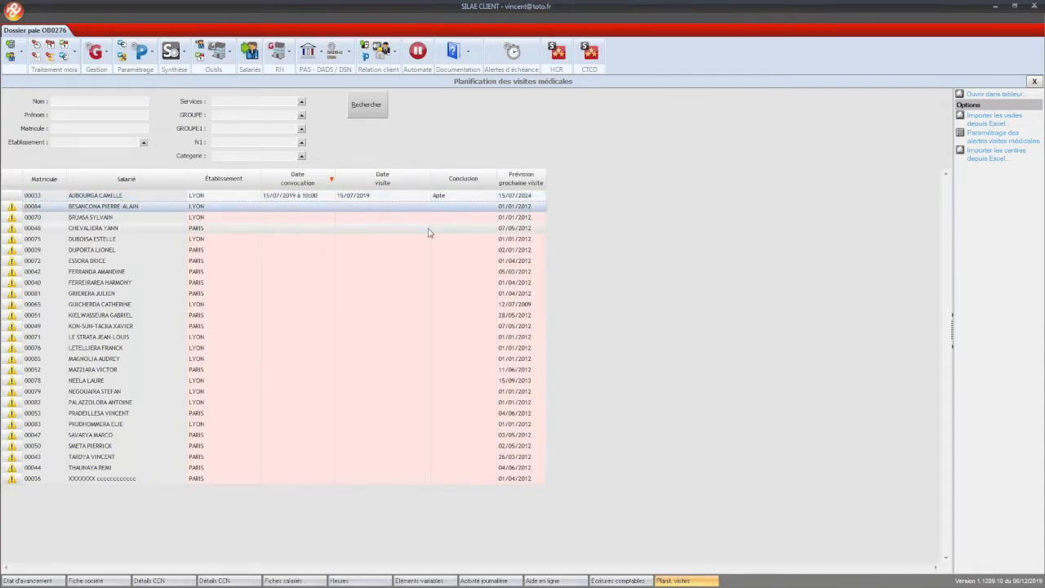
click(395, 196)
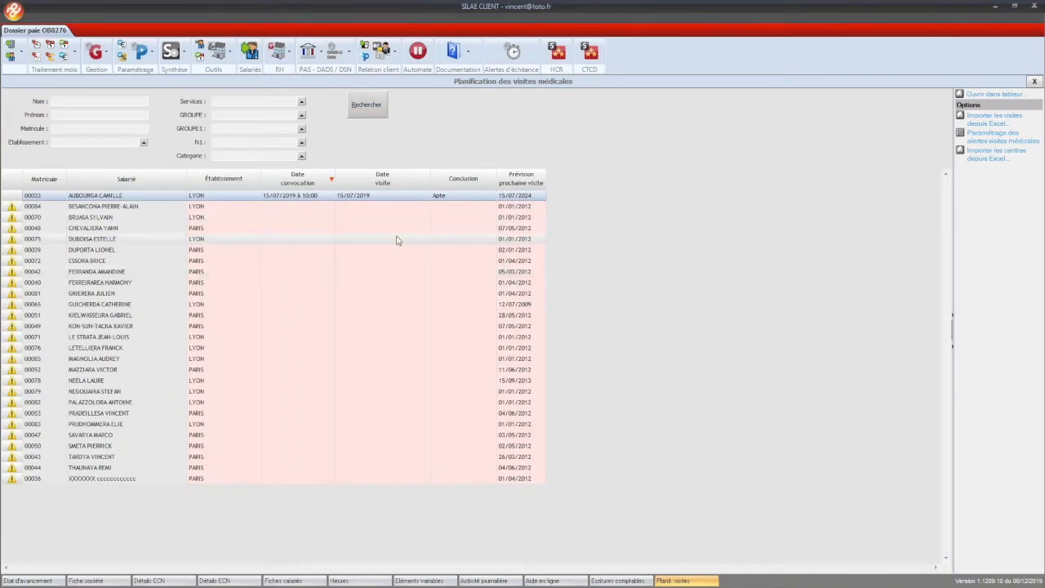
click(338, 209)
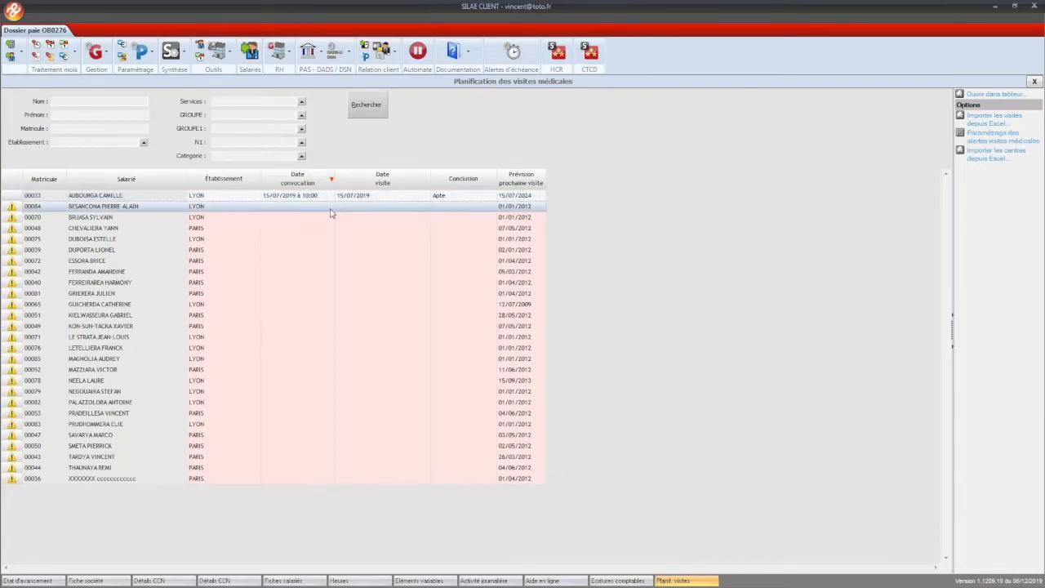
Step: List all employees in the Planification des dispenses des frais de santé, check their exemption reasons and validity dates, and close the list
click(279, 54)
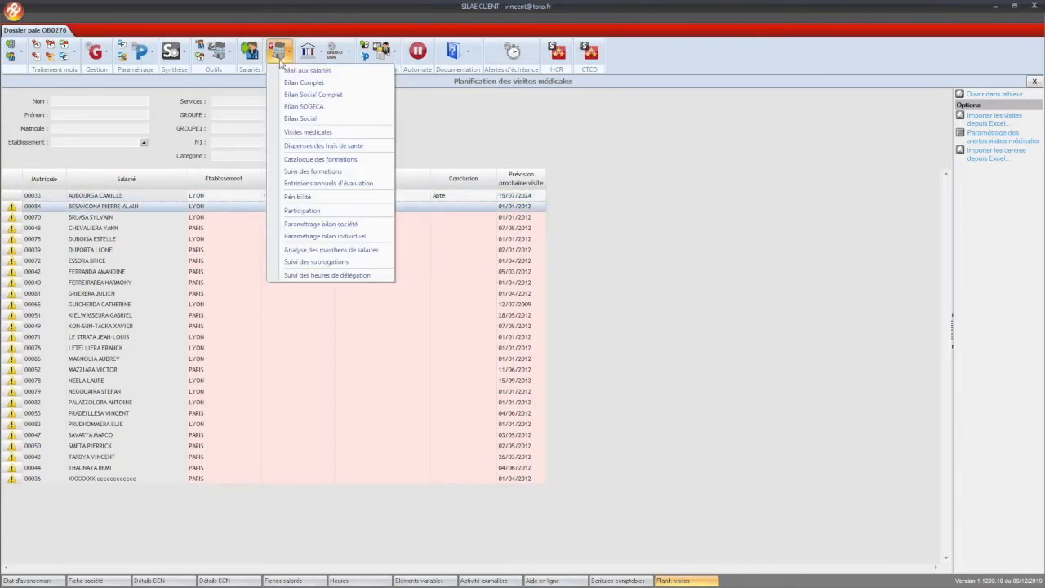
click(366, 146)
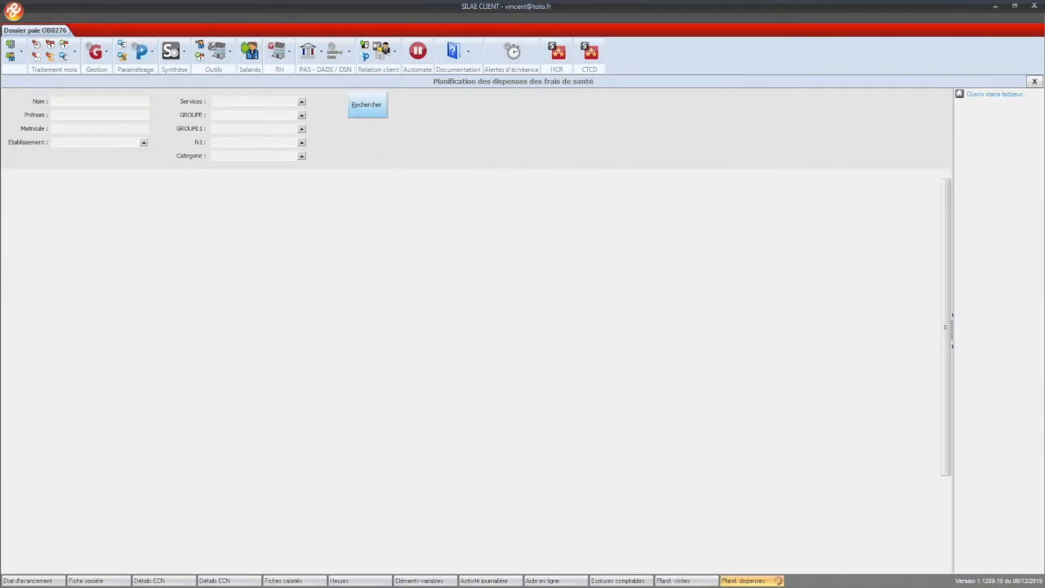
click(367, 104)
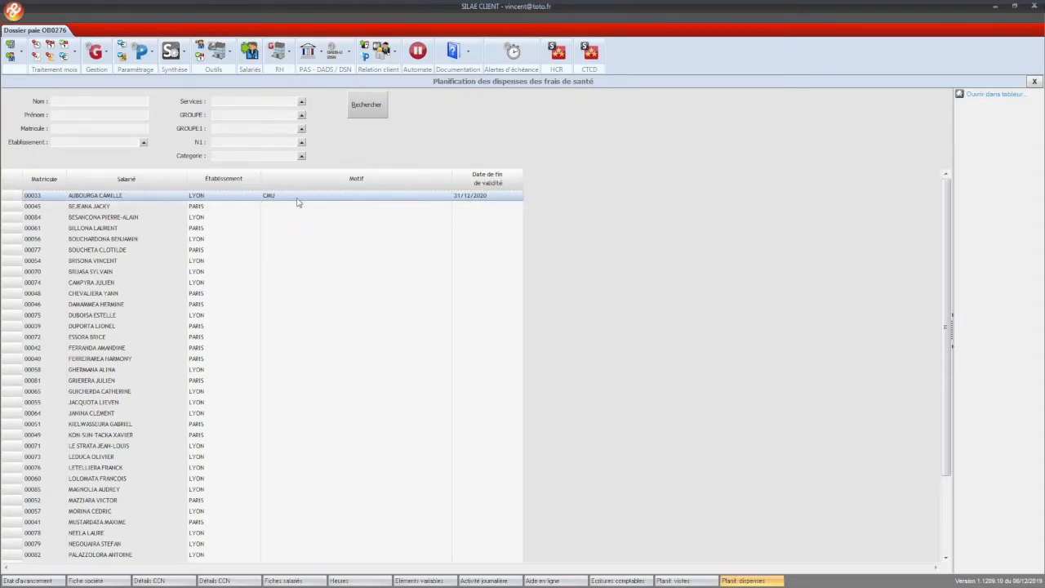
click(1034, 82)
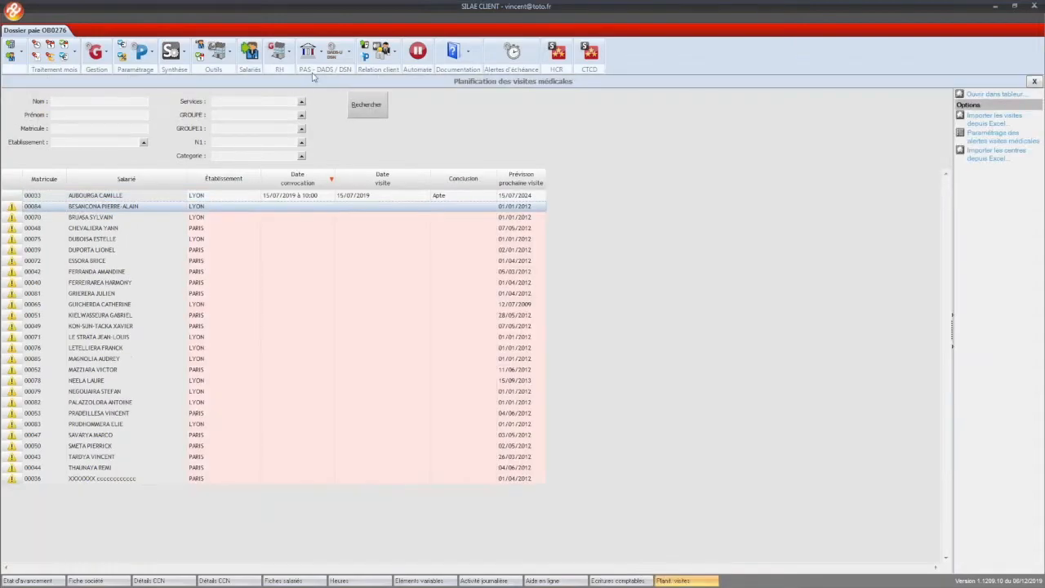
Step: View the 2018 Participation calculation and its special reserve, and close it together with the medical visit planning
click(278, 51)
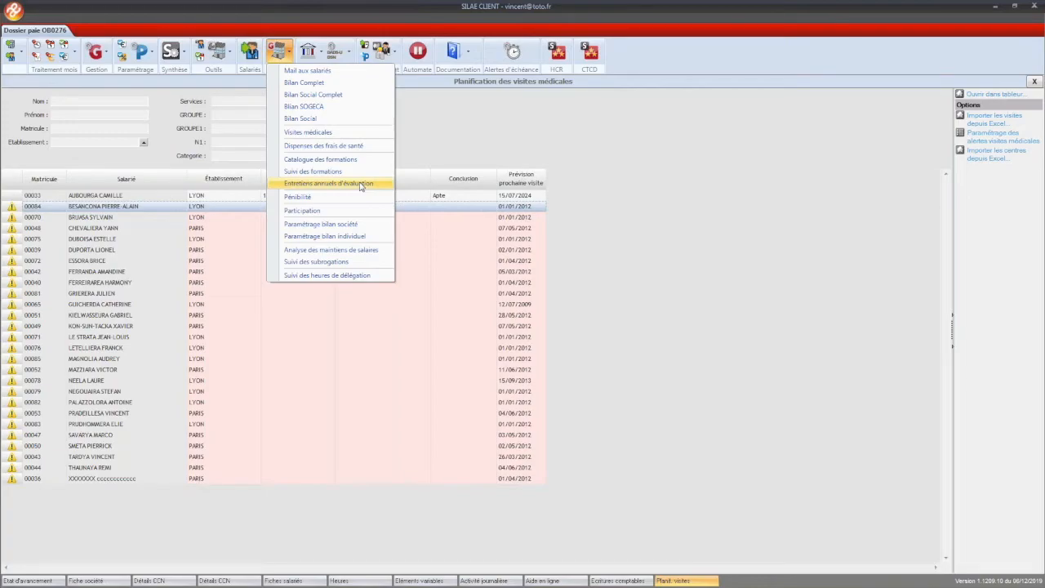
click(320, 212)
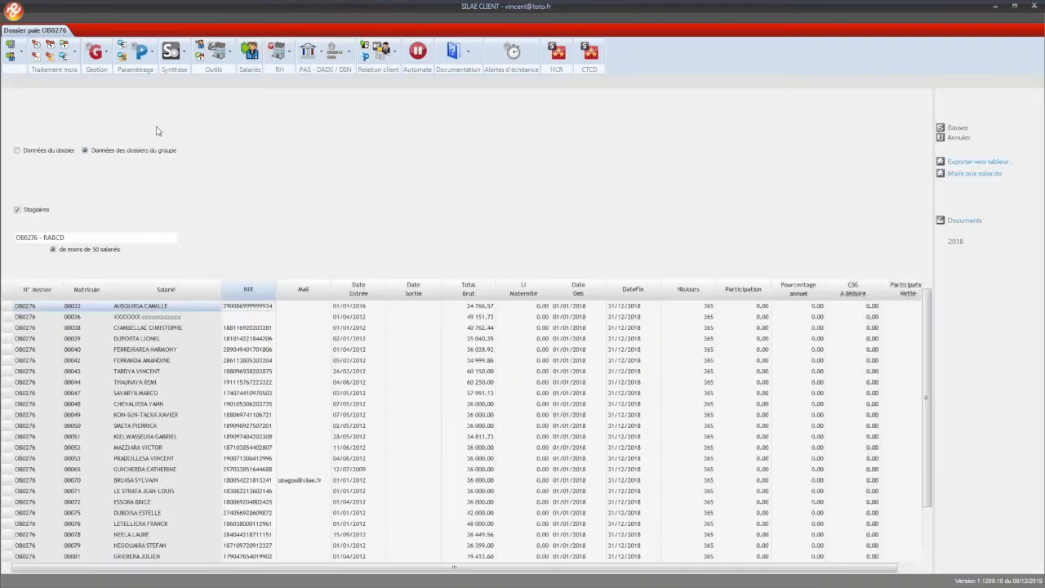
click(135, 106)
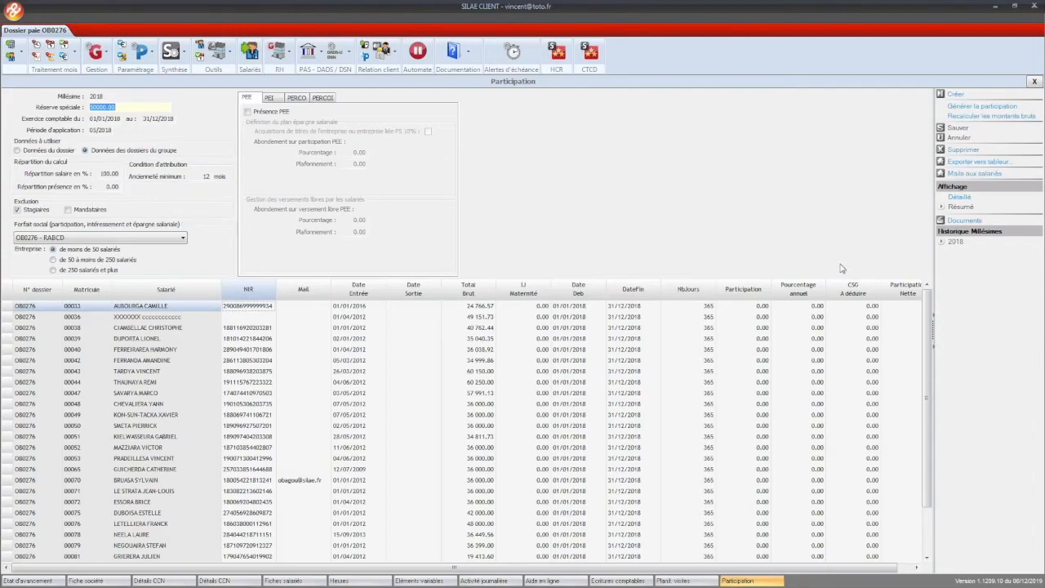
click(1034, 82)
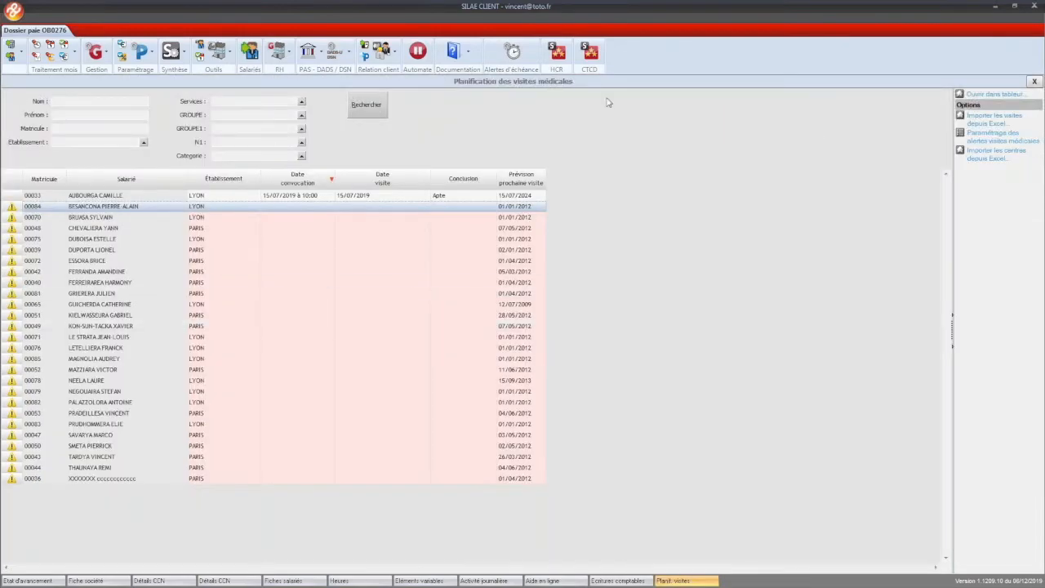
click(1034, 82)
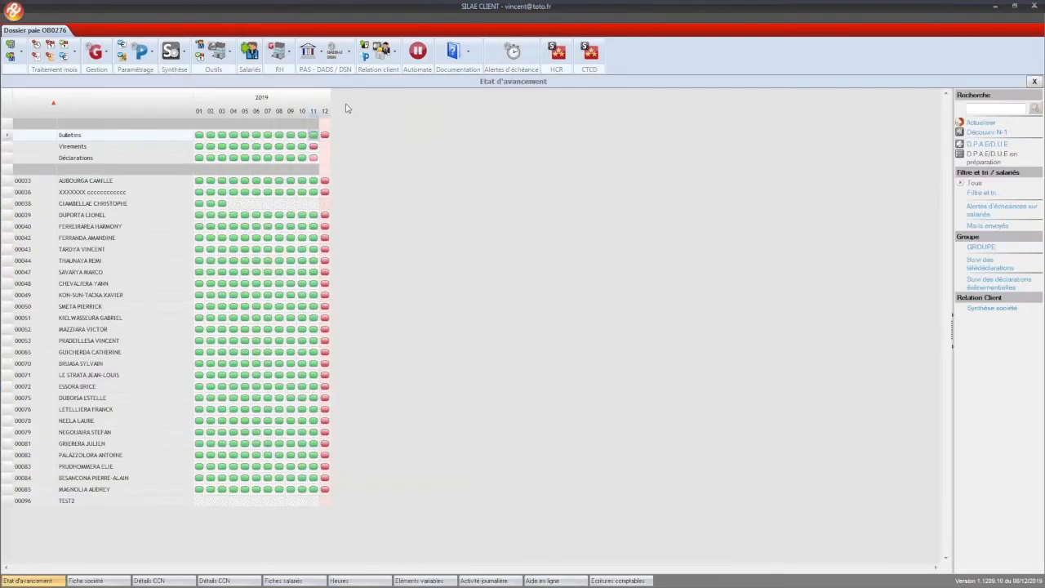
click(281, 57)
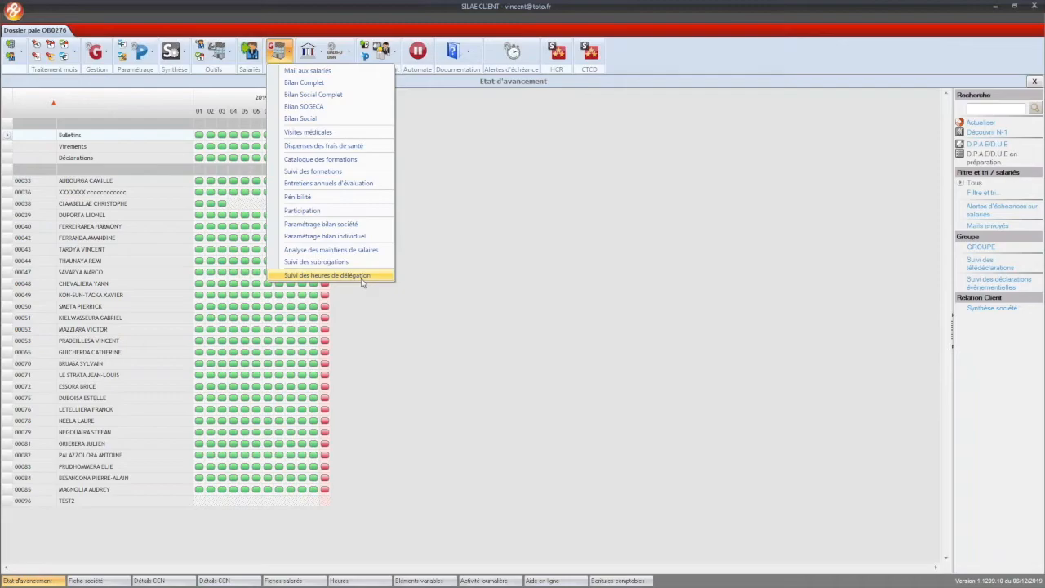
click(527, 280)
Step: View the expiry alert settings for end of contract, trial period, residence permit validity and disability recognition
click(513, 52)
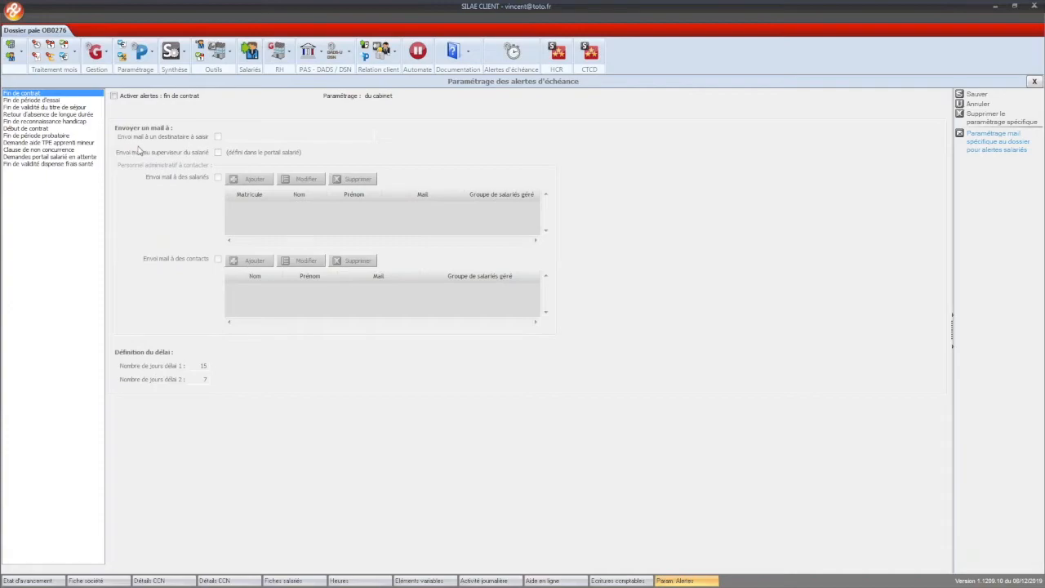
click(39, 101)
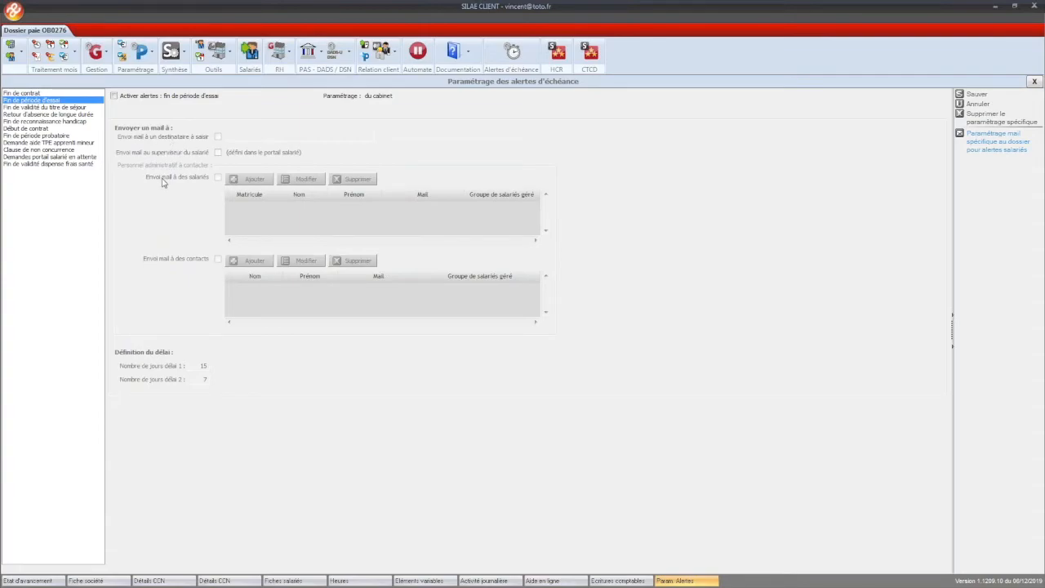
click(45, 108)
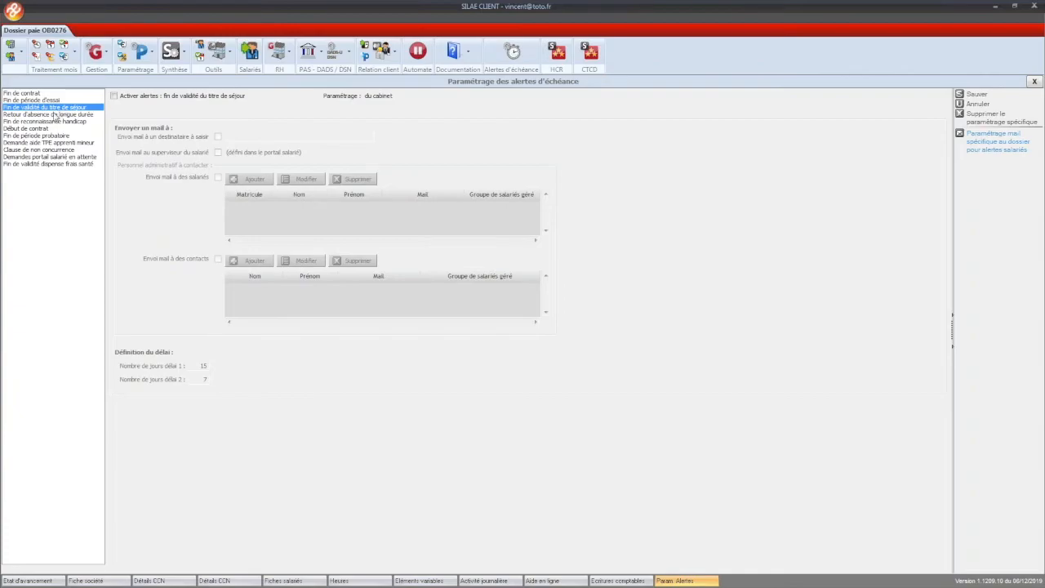
click(50, 121)
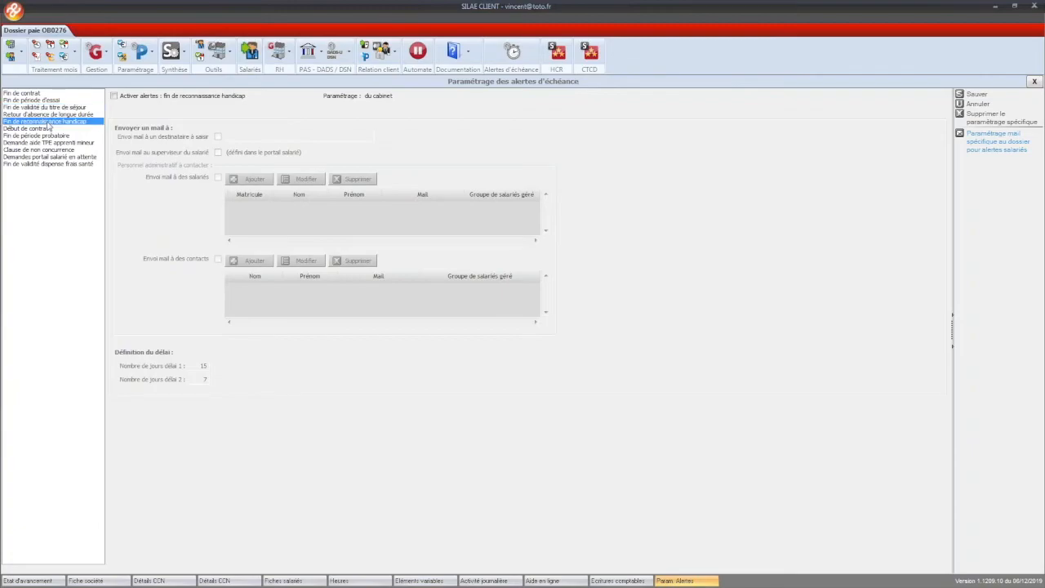
Step: Open the first employee's record and expand the additional information under Entrée dans l'entreprise
click(10, 56)
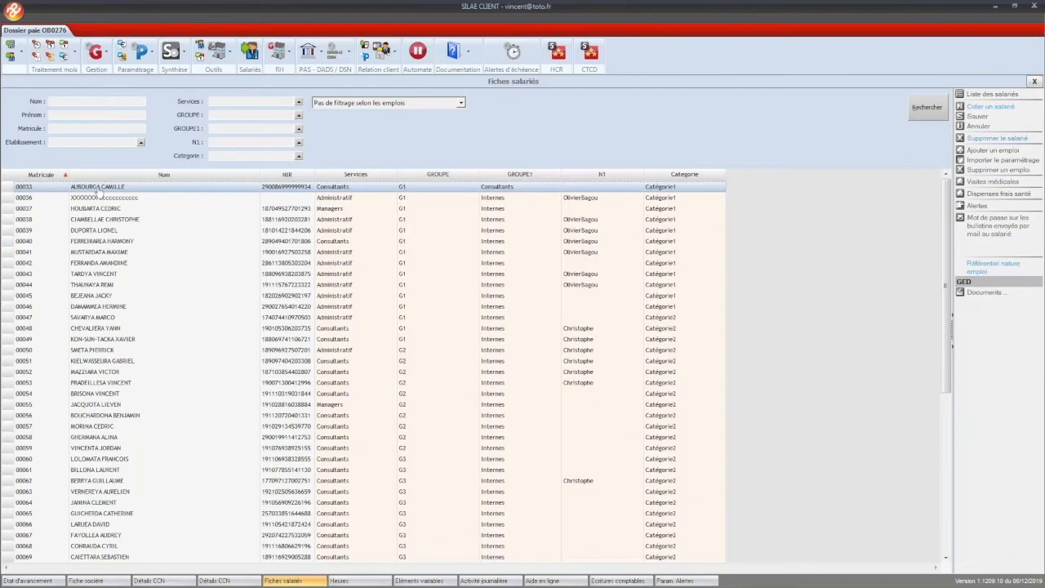
double_click(97, 188)
scroll(246, 319, down, 3)
scroll(247, 319, down, 8)
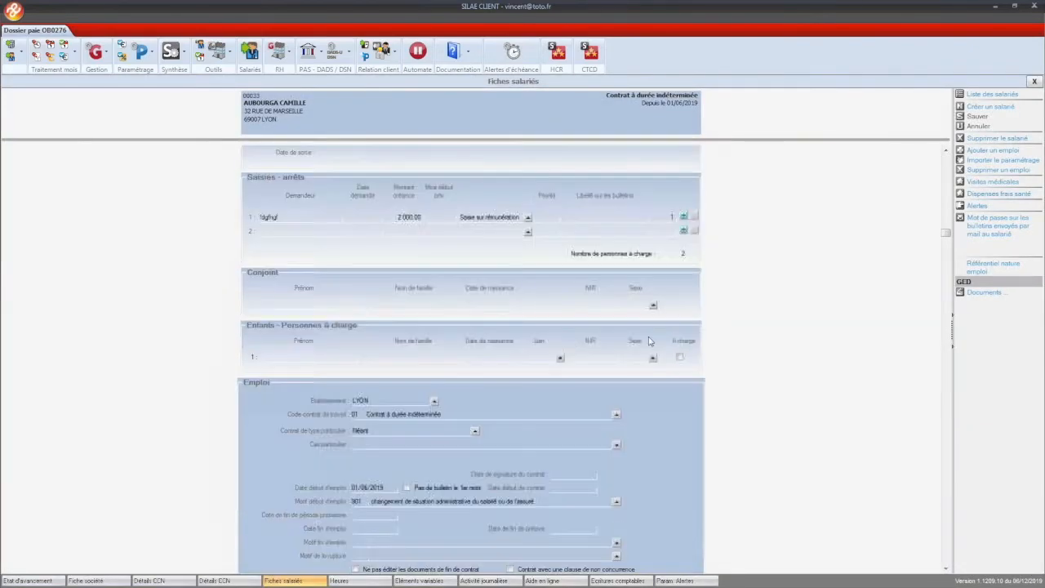
scroll(702, 409, up, 1)
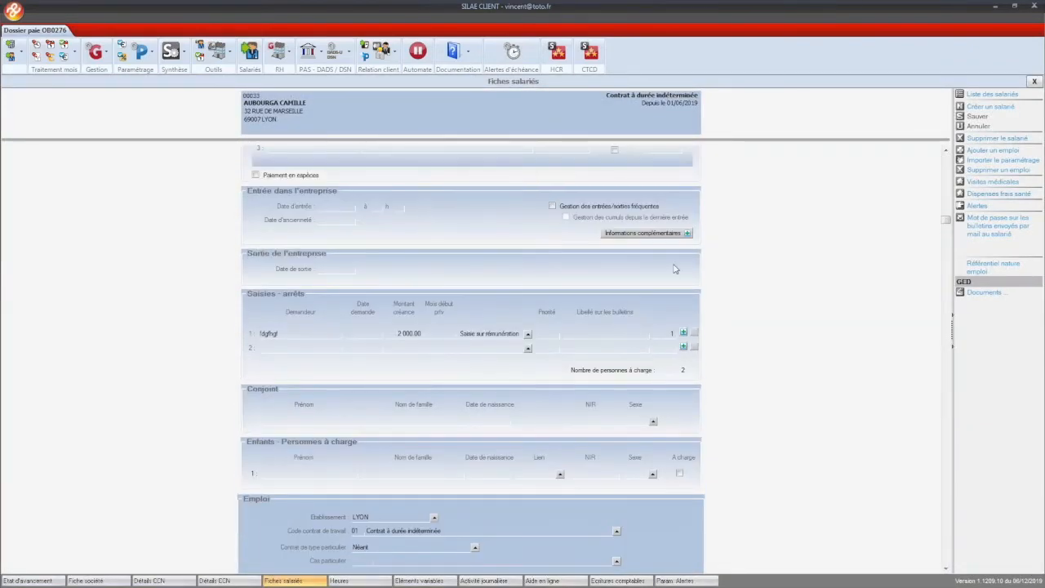
click(643, 233)
scroll(275, 374, down, 3)
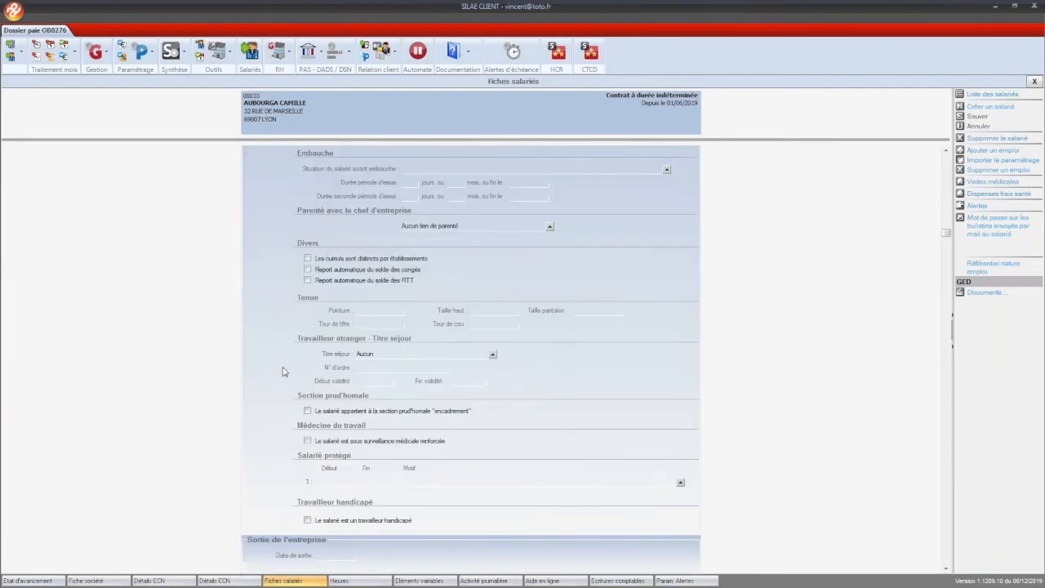
Step: Mark the employee as a disabled worker in the Travailleur handicapé section and view the recognition fields
scroll(263, 414, down, 1)
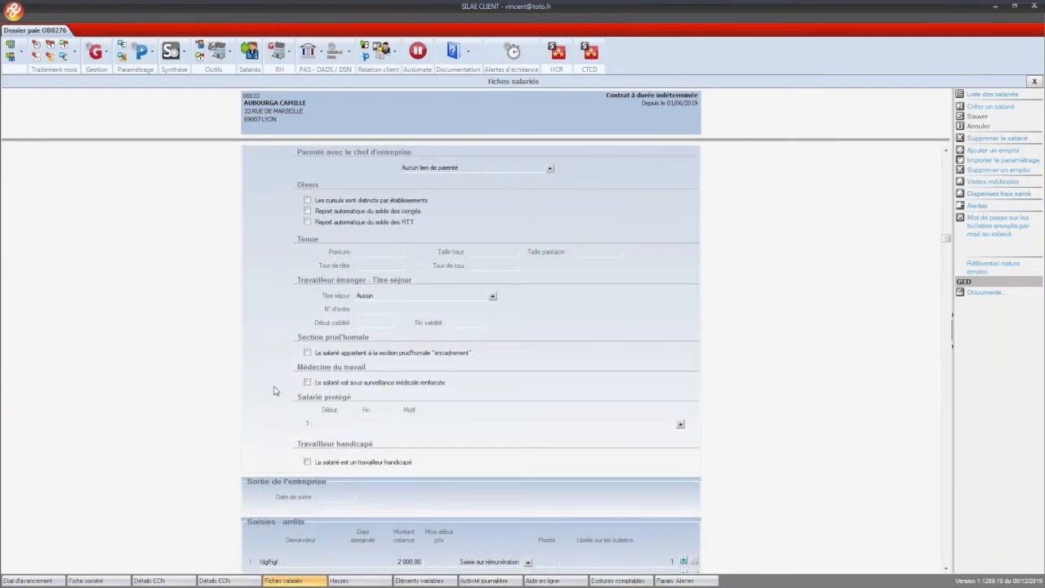
click(307, 463)
scroll(307, 463, down, 3)
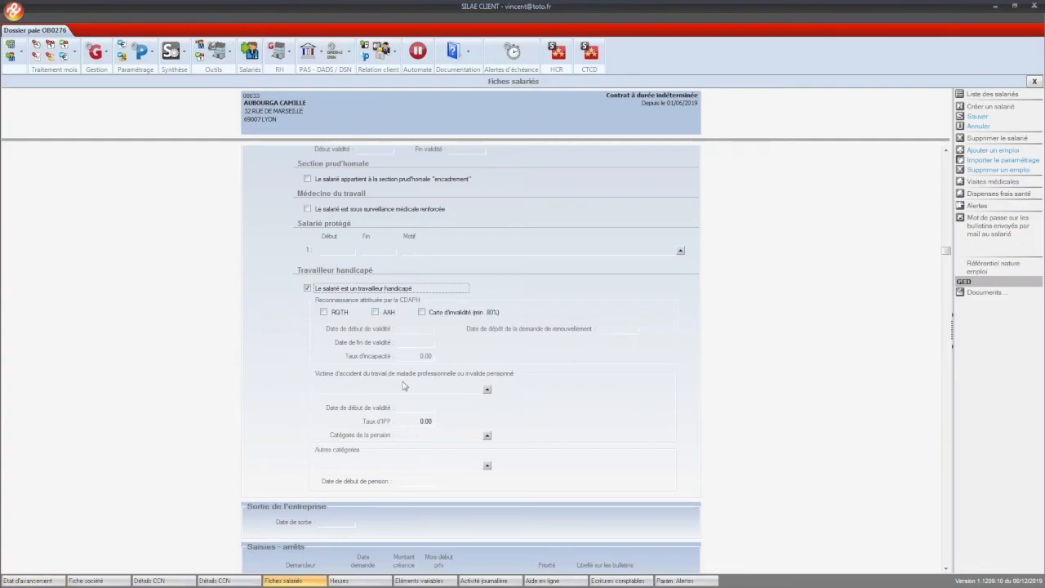
Step: Return to the expiry alert settings, view the probation period and health cost exemption alerts, and close the settings
click(42, 579)
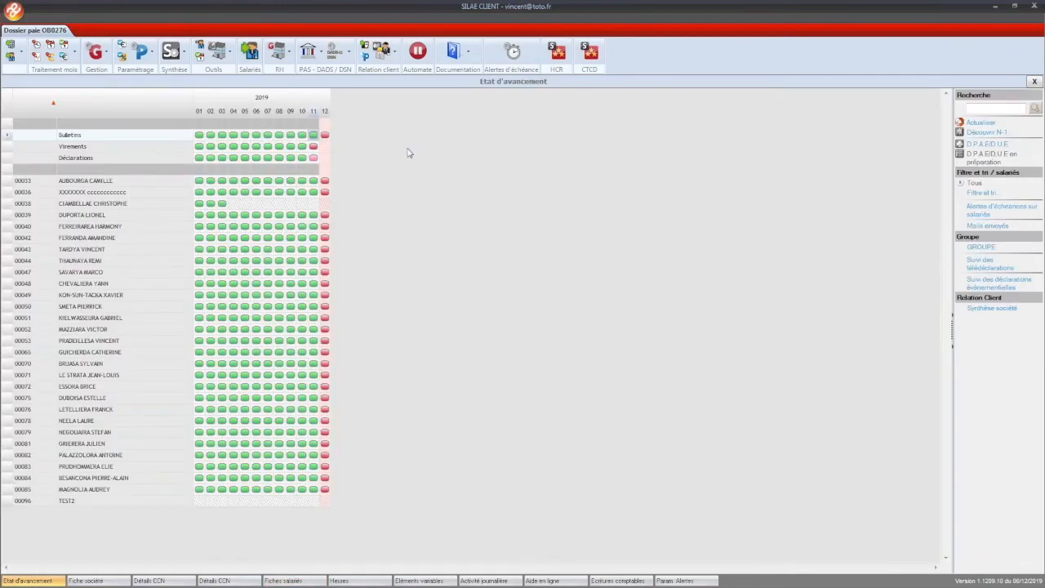
click(665, 581)
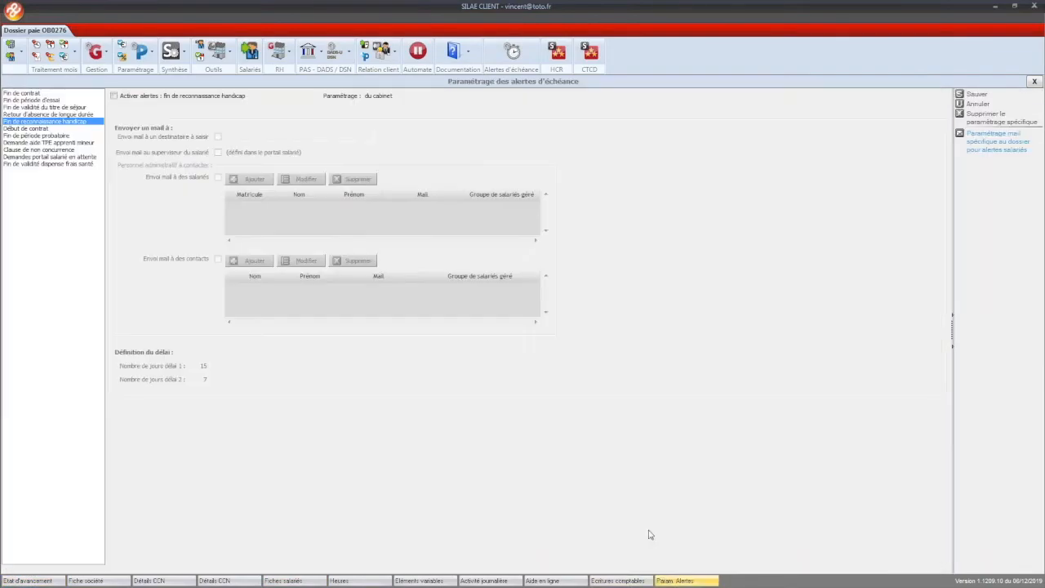
click(41, 136)
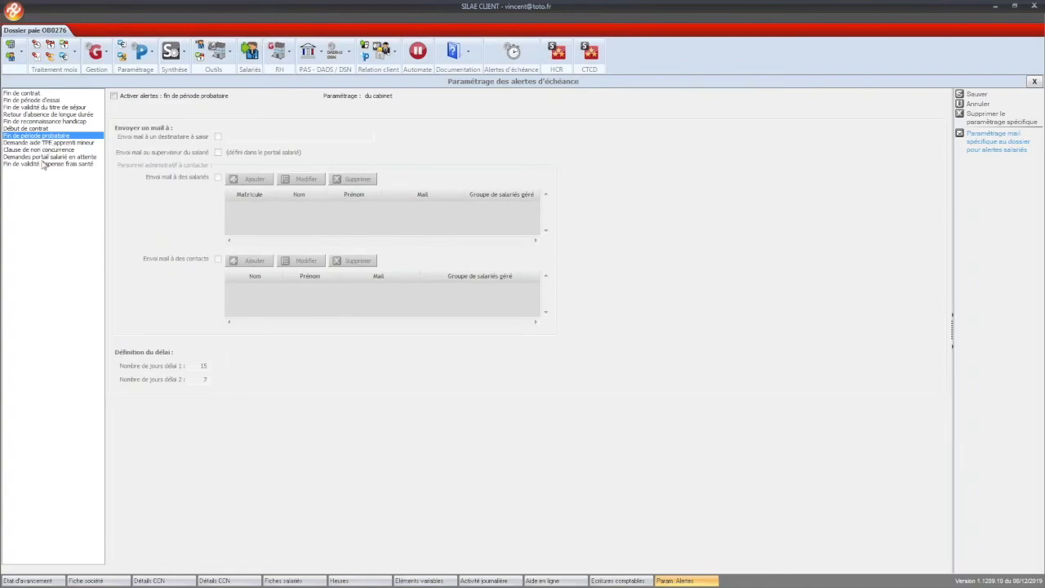
click(42, 166)
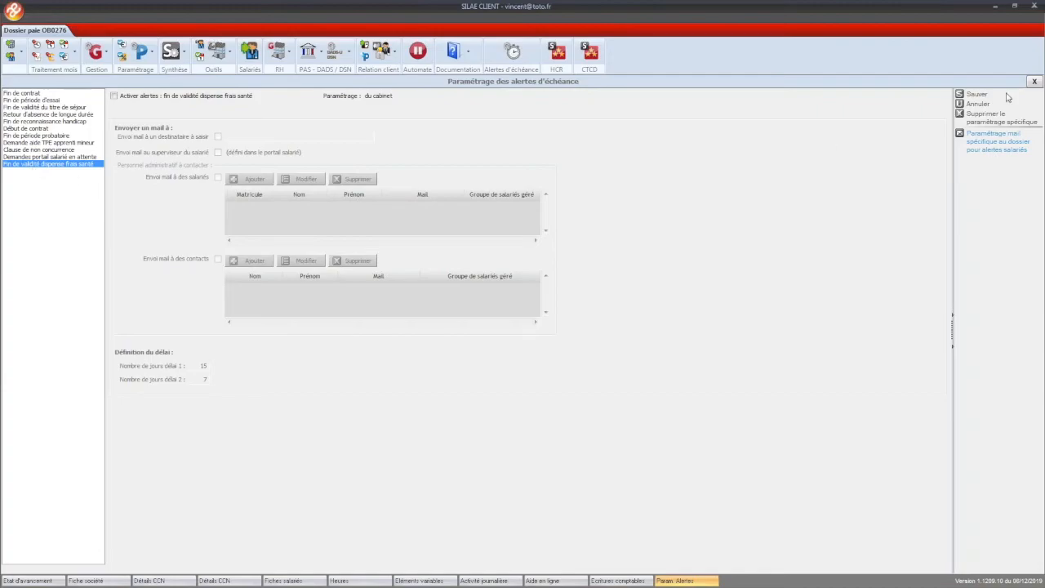
click(1034, 80)
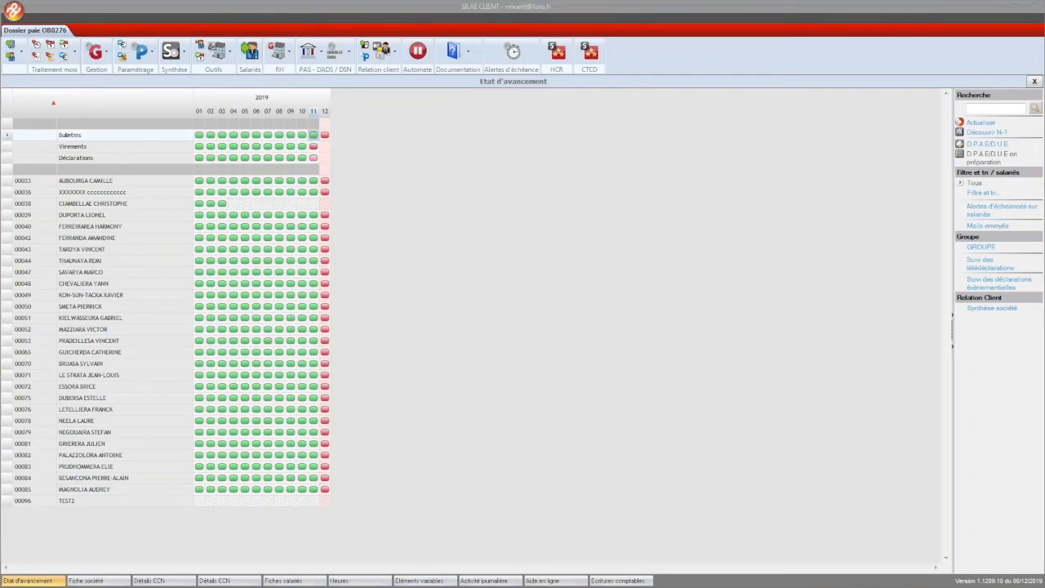
Step: Switch to the Chrome browser, maximise its window, and open the PaiePilote portal from the bookmarks
drag(1044, 98, 616, 97)
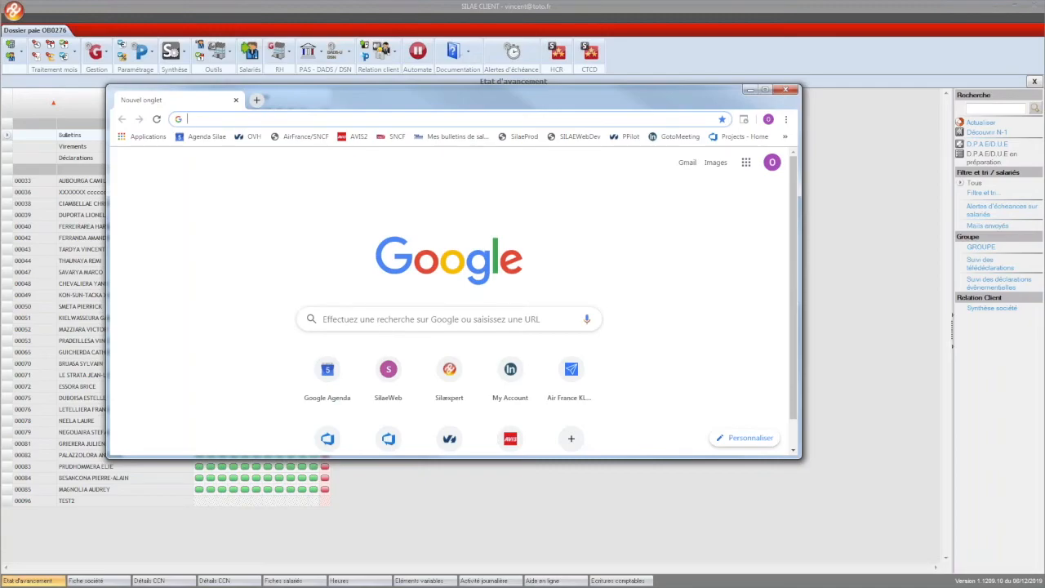
drag(549, 103, 581, 173)
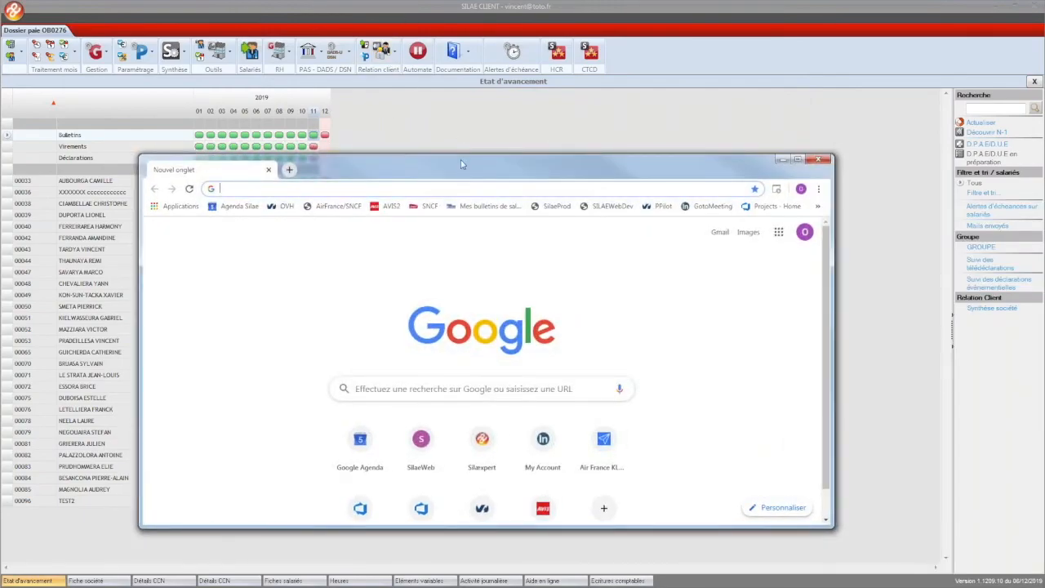
drag(459, 169, 462, 1)
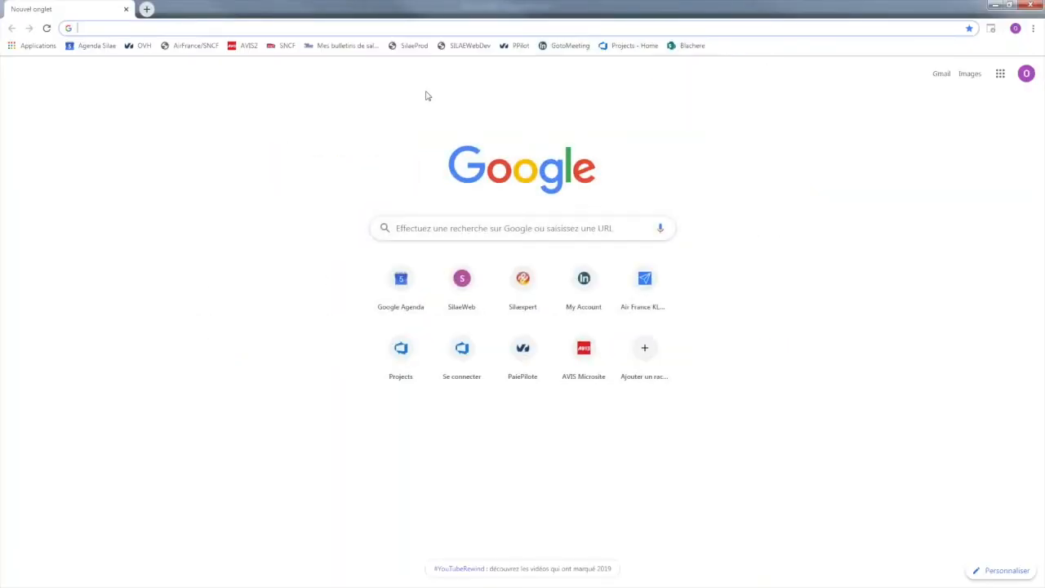
click(519, 46)
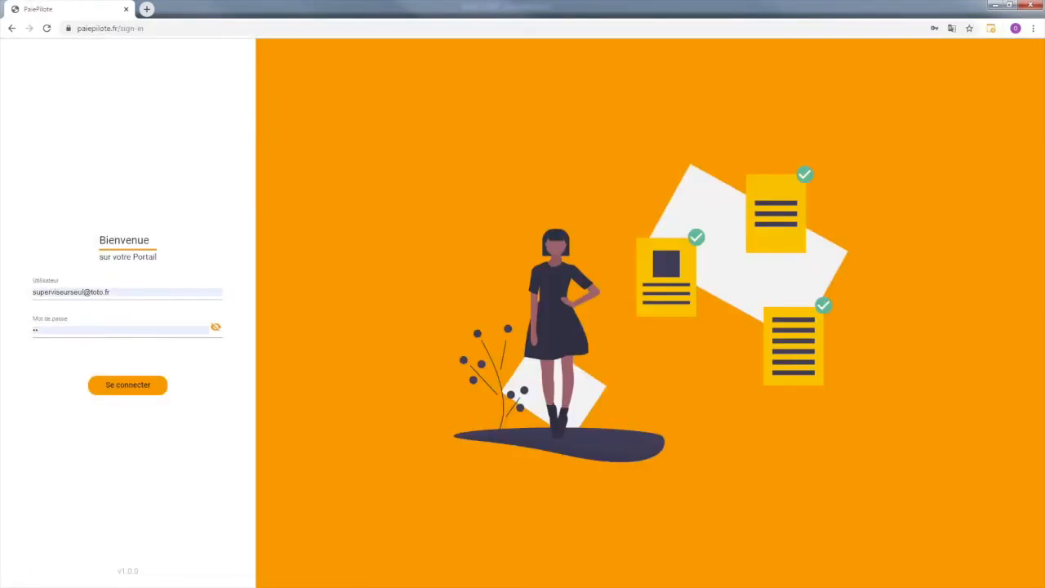
Step: Replace the prefilled login with the second saved account's user e-mail and password, and sign in to the portal
drag(118, 292, 11, 295)
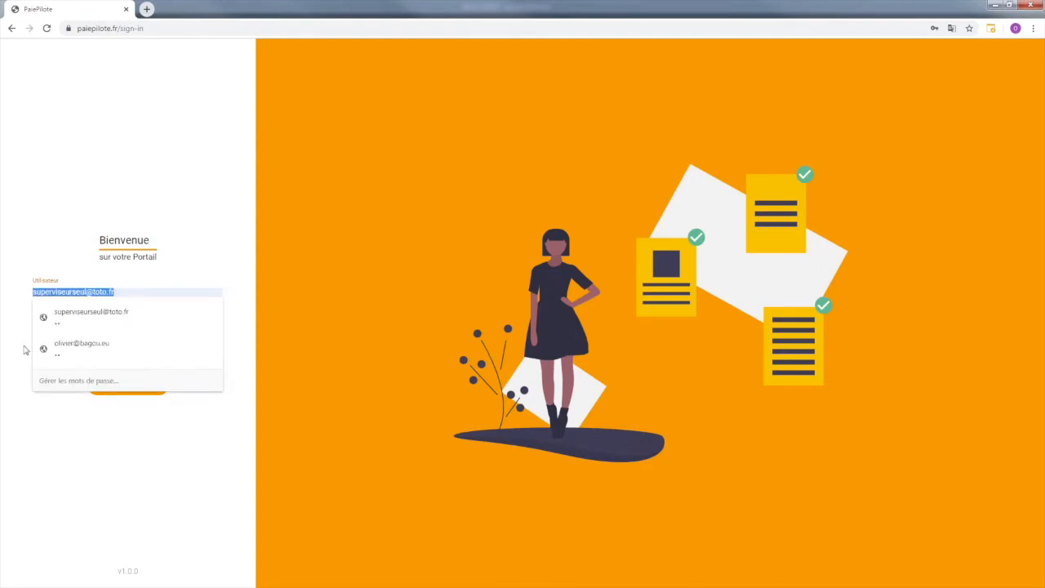
click(91, 348)
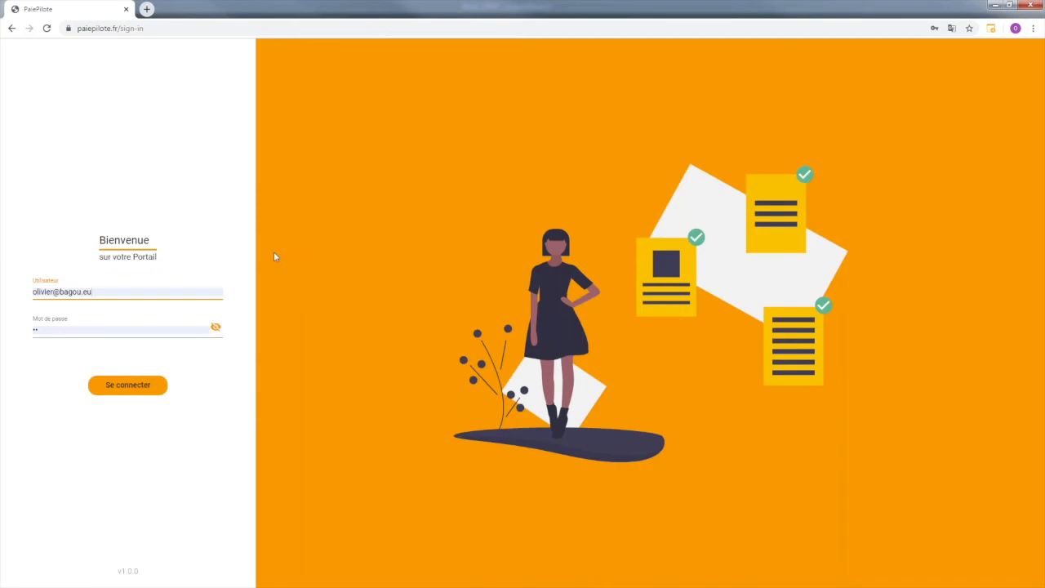
click(136, 387)
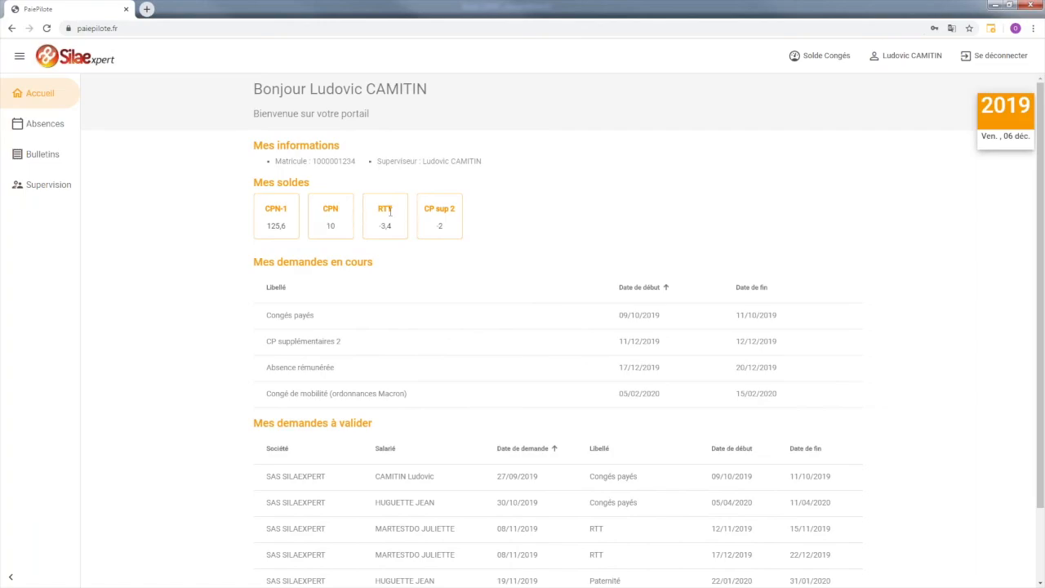
Step: Open the detailed leave balances from the home page and simulate them for septembre 2020
drag(427, 210, 452, 209)
click(450, 212)
click(817, 57)
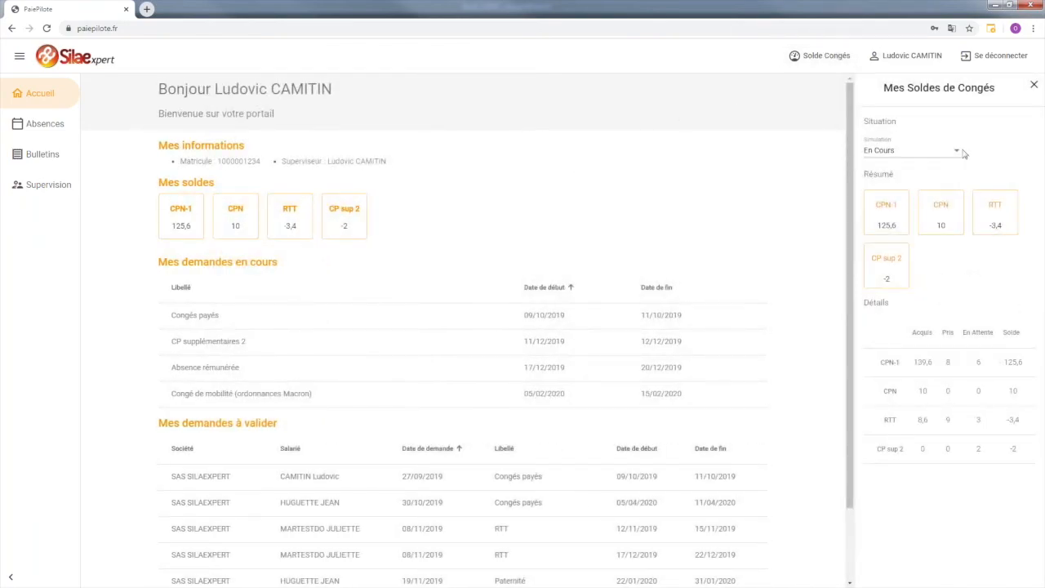
click(955, 154)
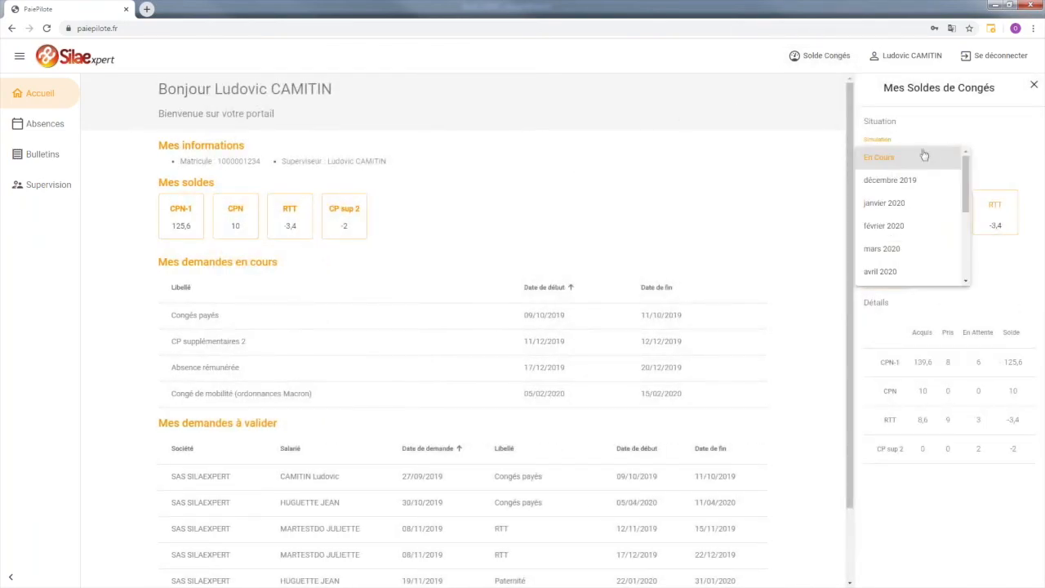
scroll(913, 232, down, 2)
click(913, 228)
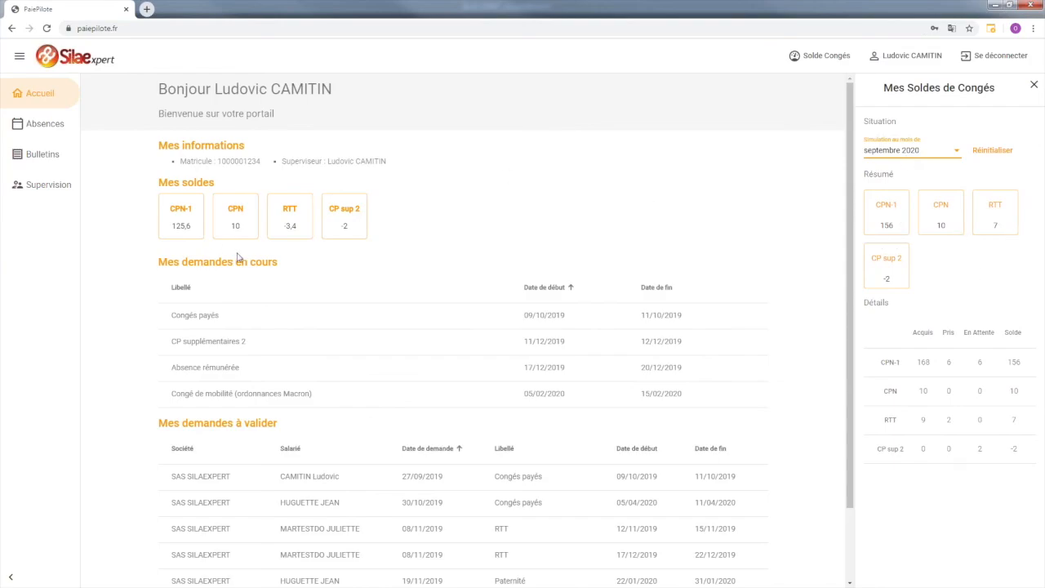
Step: View the personal absence calendar through février 2020 without the leave balances, and check the available display scopes
click(45, 126)
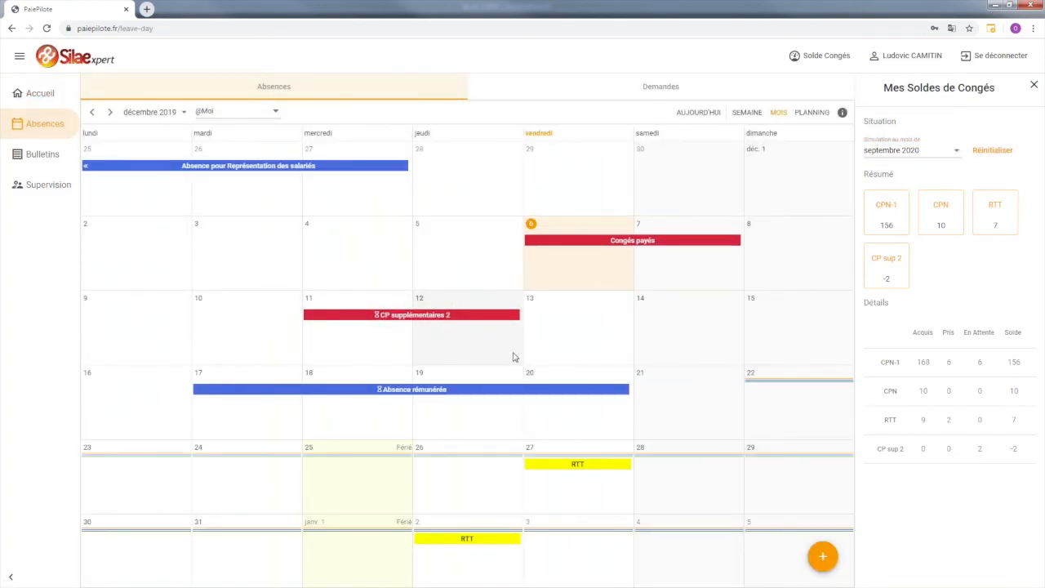
click(1034, 85)
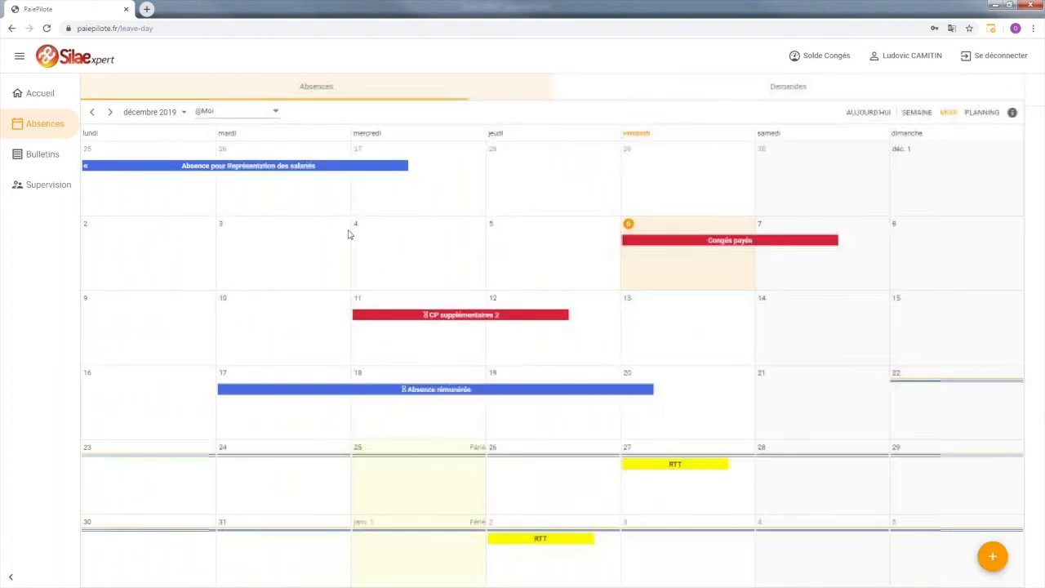
click(109, 112)
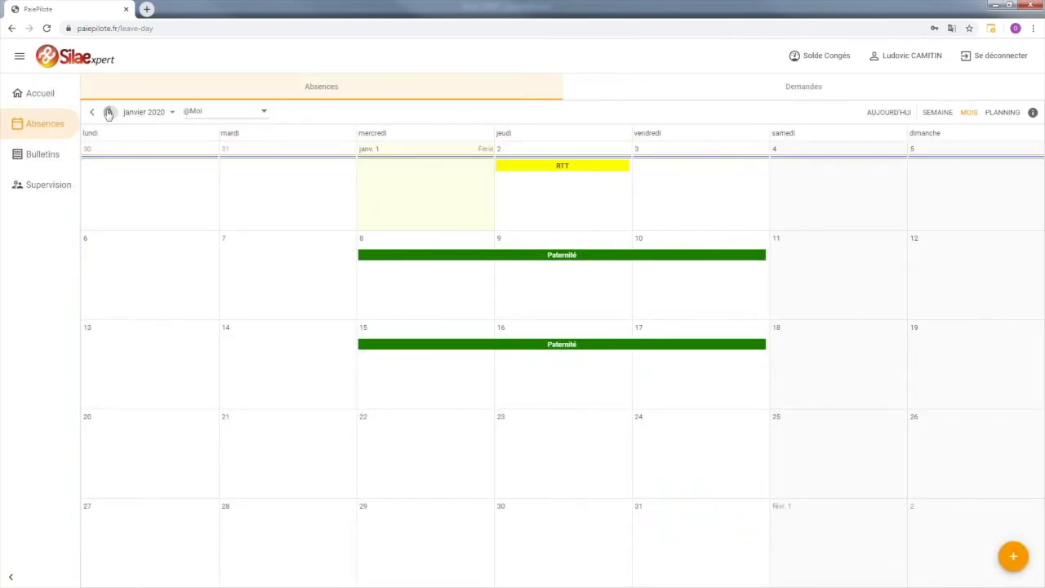
click(109, 113)
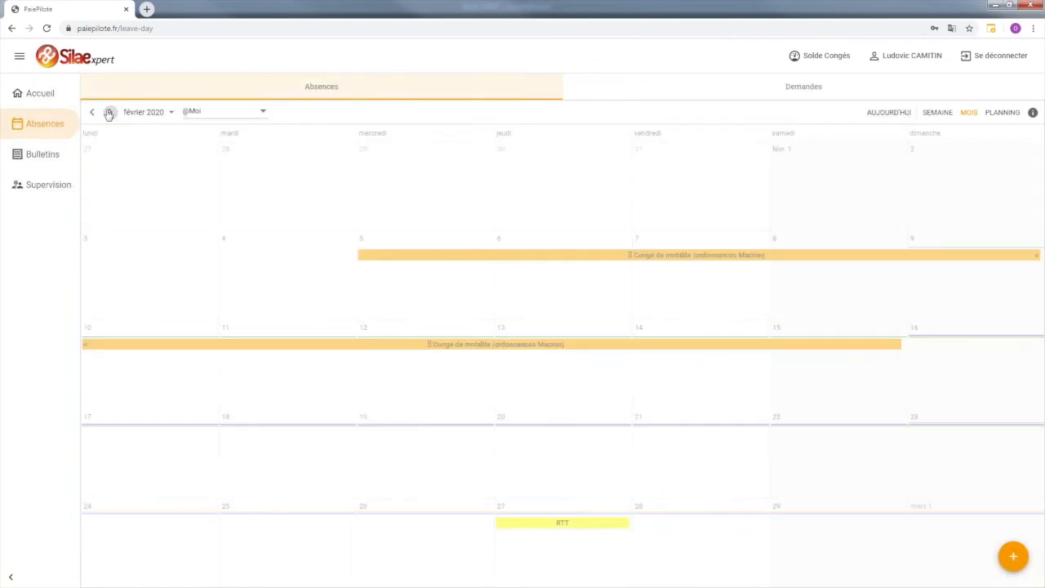
click(263, 113)
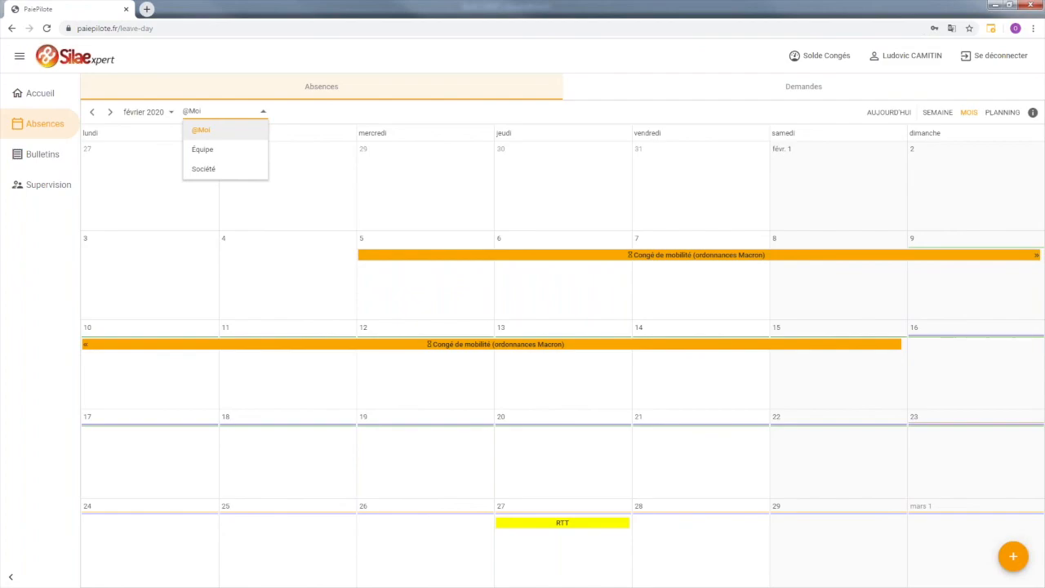
click(304, 113)
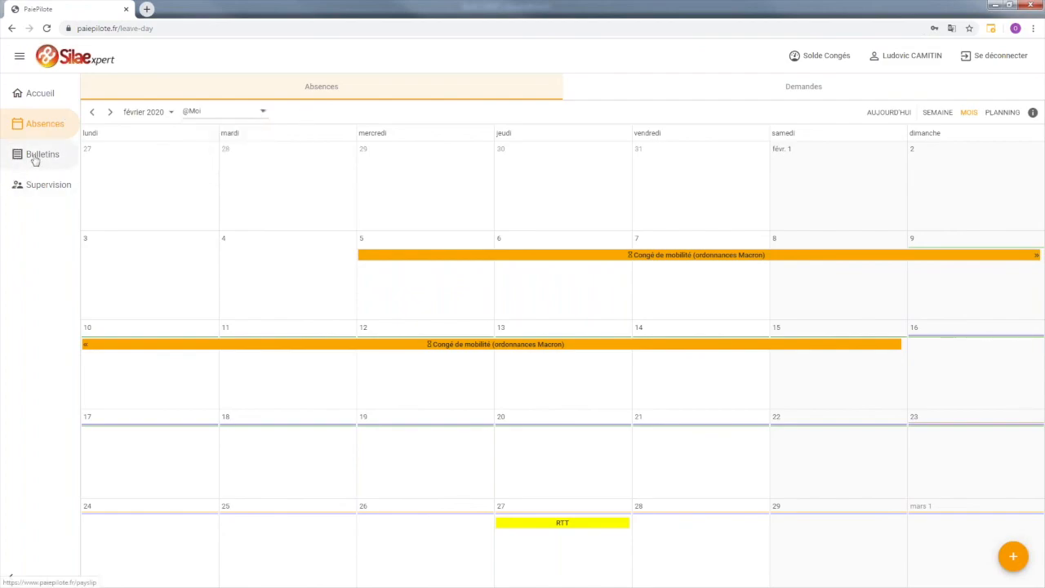
Step: Open the payslips section and read through the Septembre 2019 payslip
click(35, 160)
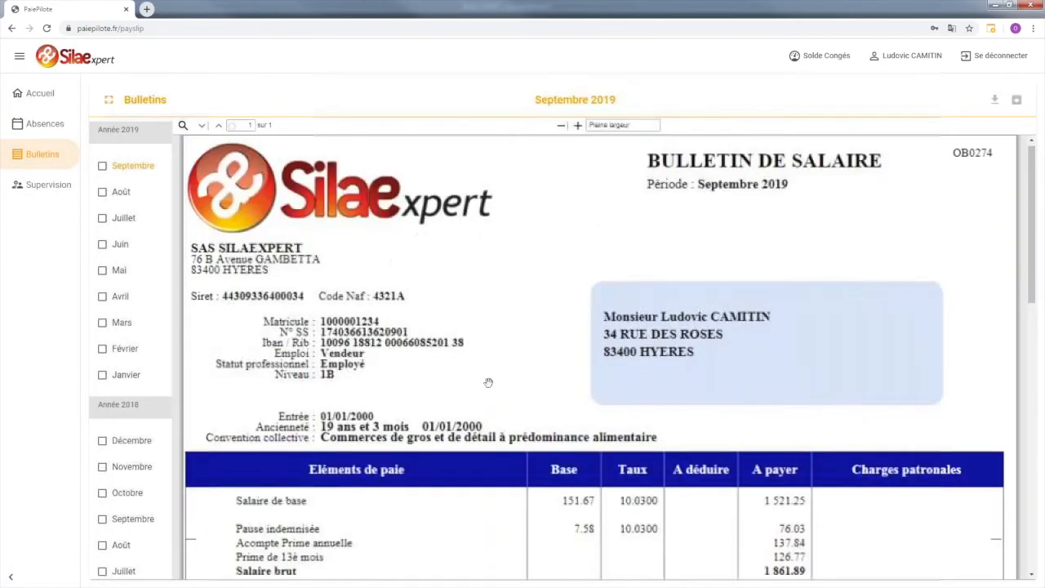
scroll(482, 373, down, 3)
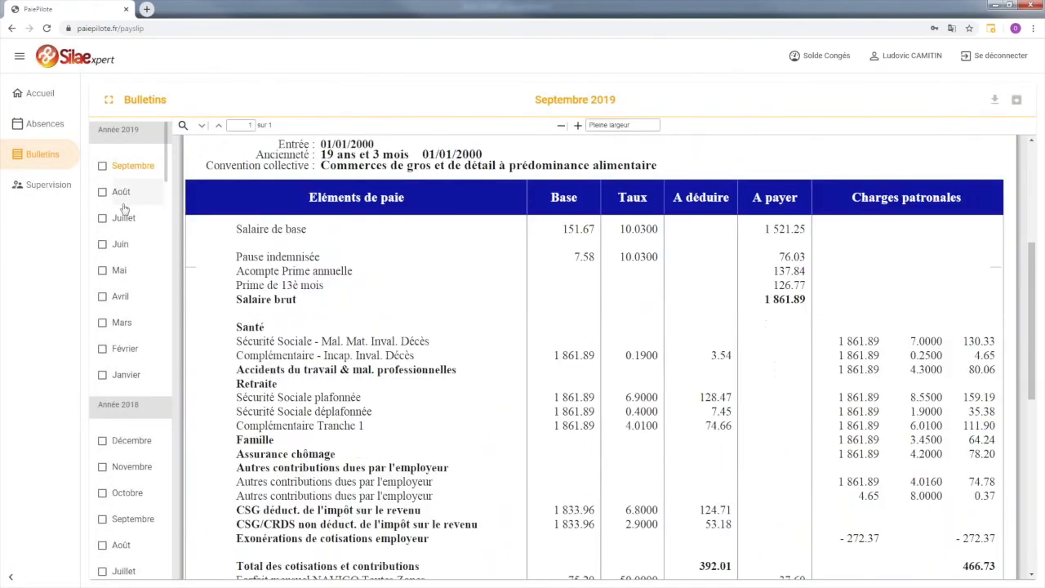
scroll(455, 312, down, 3)
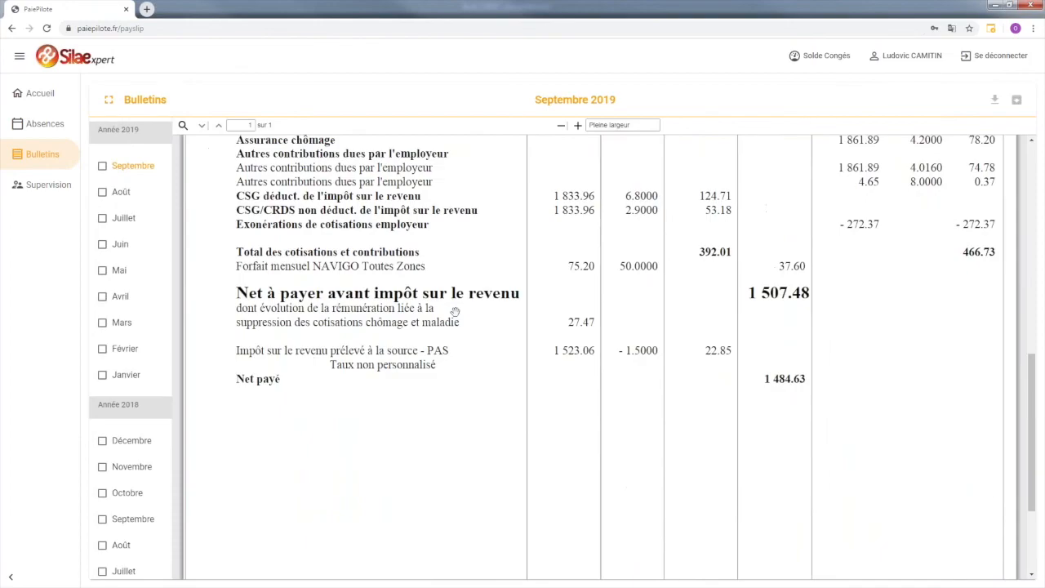
scroll(457, 309, down, 2)
scroll(462, 306, up, 10)
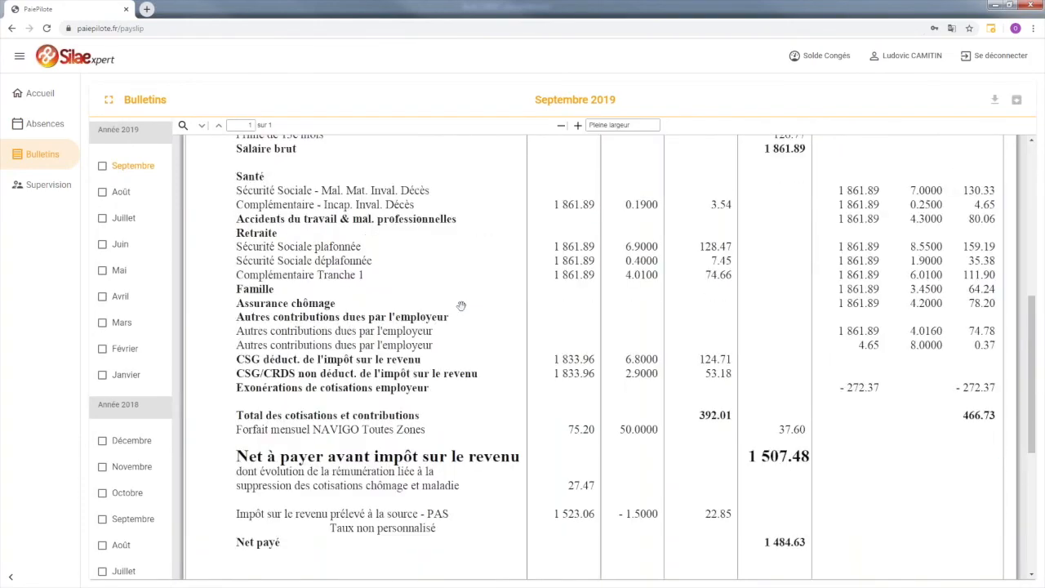
Step: Open the supervision absence planning, check the team scopes, and filter it by company RABCD, then by SAS SILAEXPERT
click(35, 185)
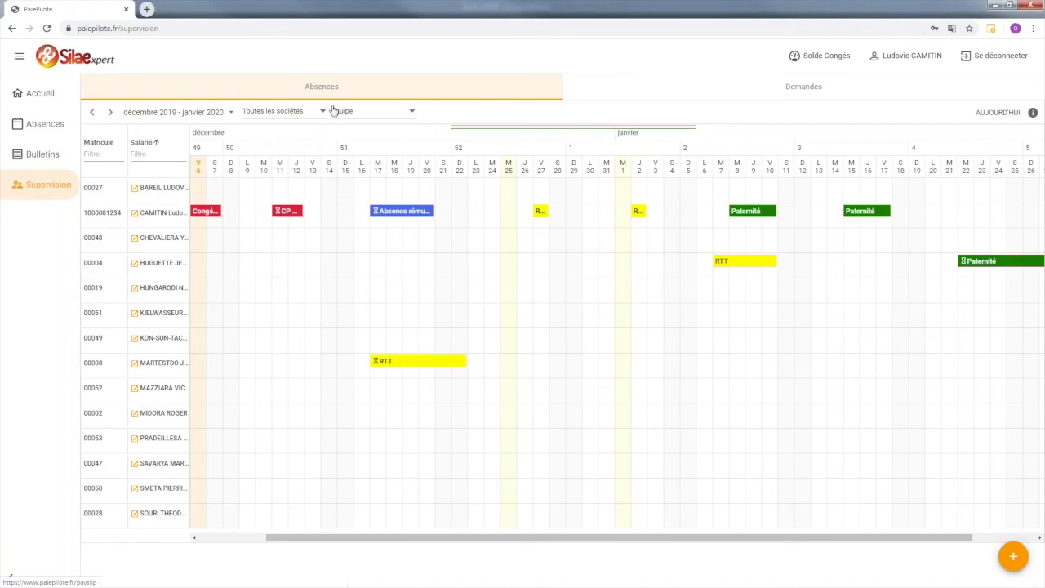
click(409, 111)
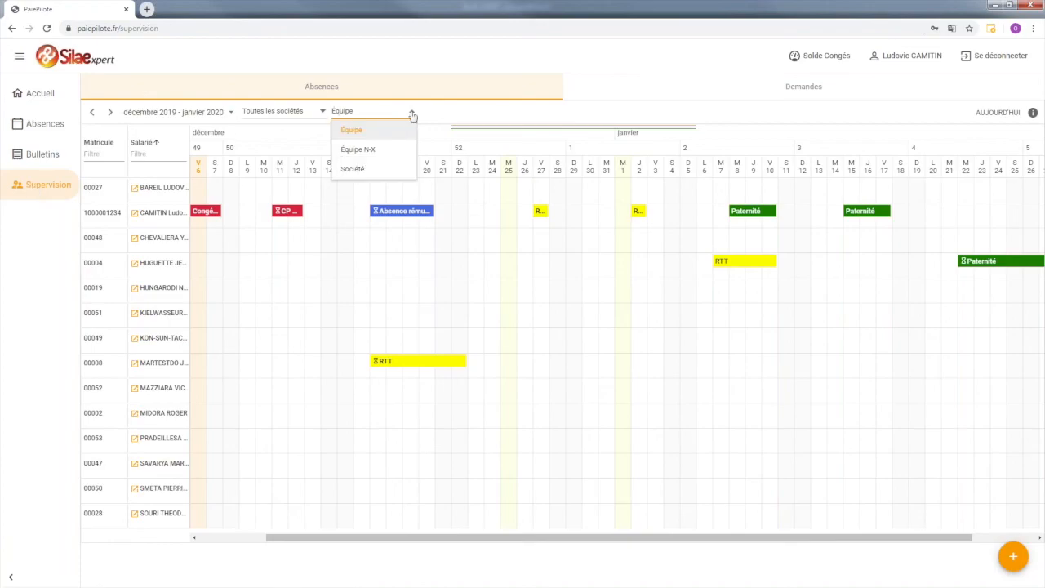
click(412, 111)
click(322, 111)
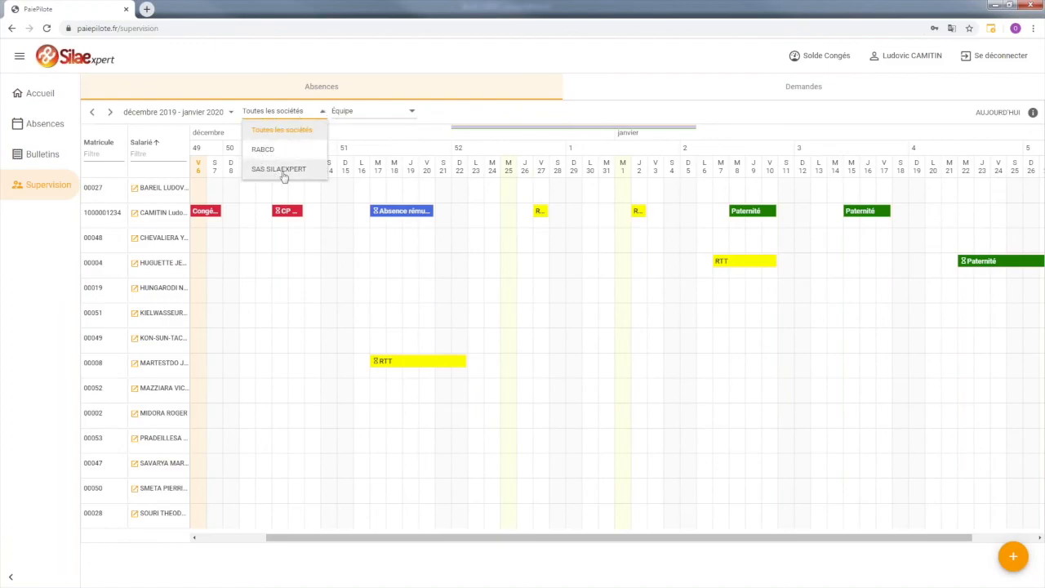
click(276, 155)
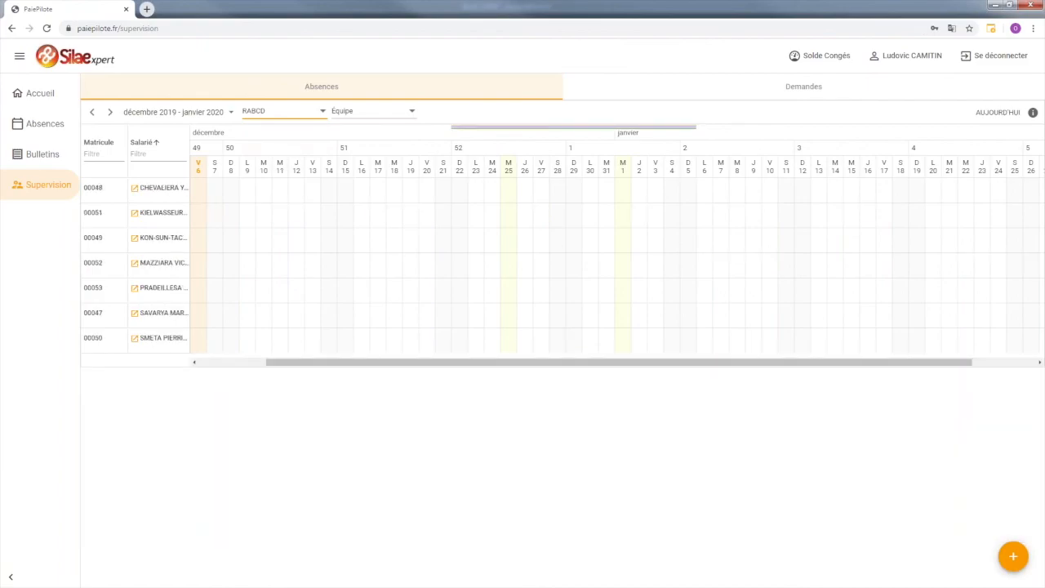
click(322, 112)
click(298, 167)
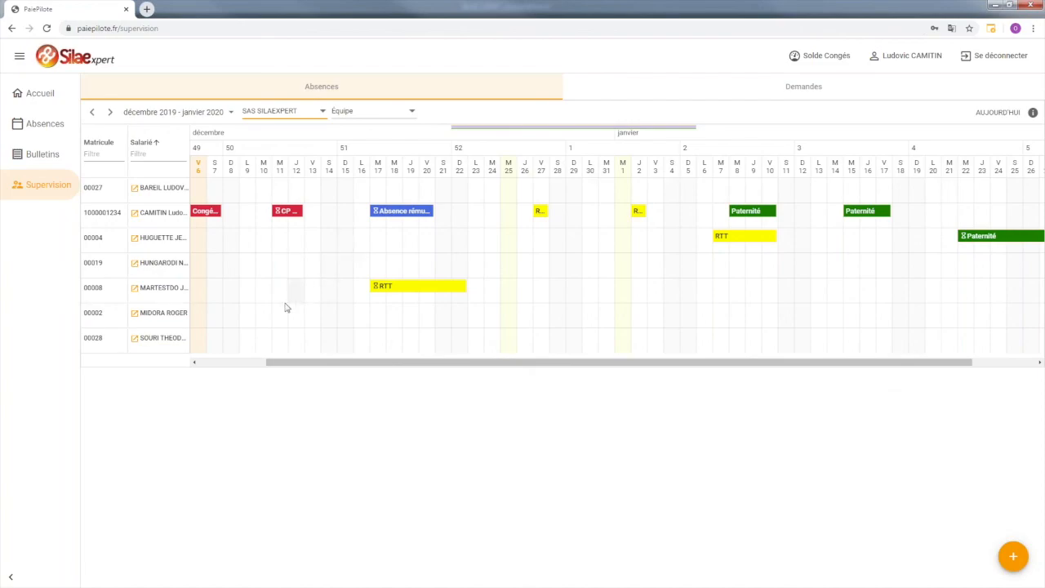
Step: View the details of the CP supplémentaires 2 request starting 11/12/2019, close them, and view the planning up to the end of January
click(294, 211)
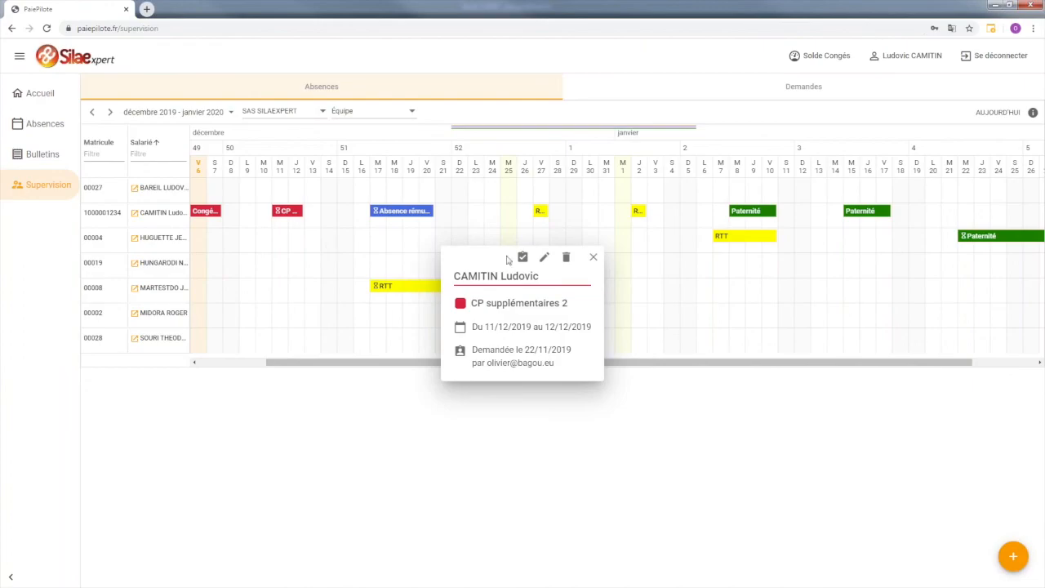
click(373, 367)
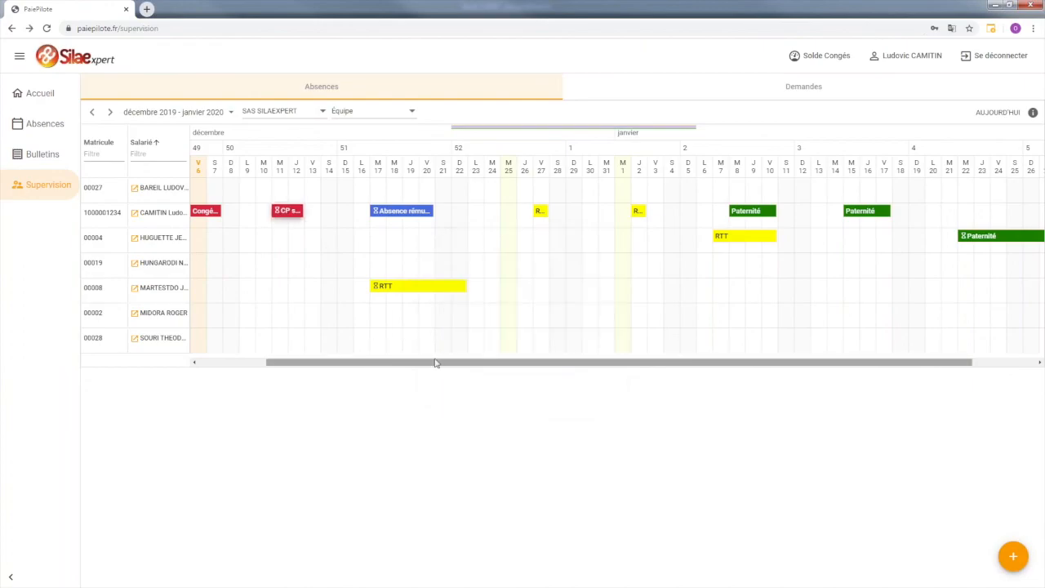
drag(476, 365, 599, 364)
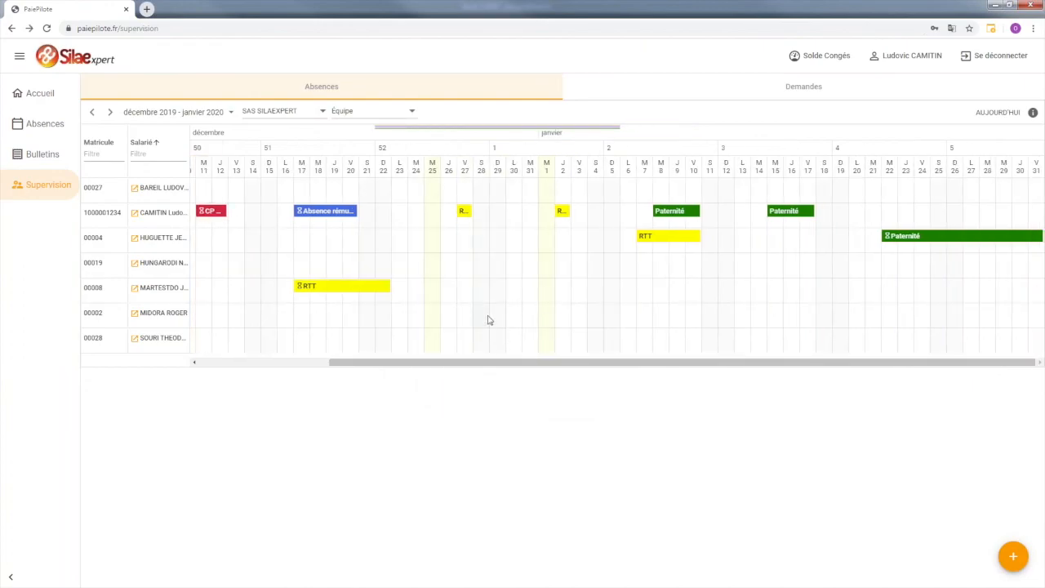
Step: View the list of supervised employees' pending leave requests and return to the portal's home page
click(783, 85)
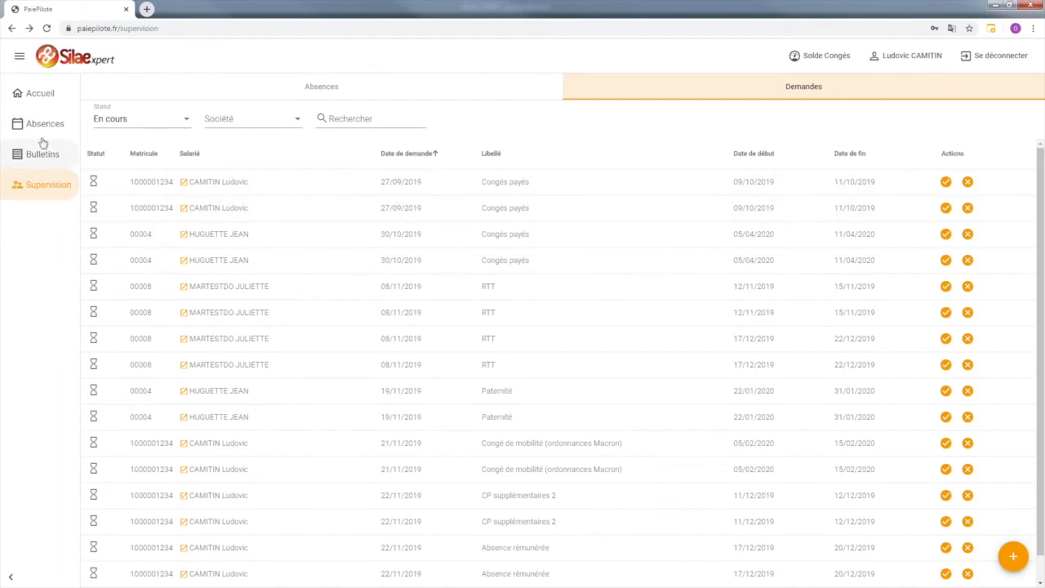
click(49, 96)
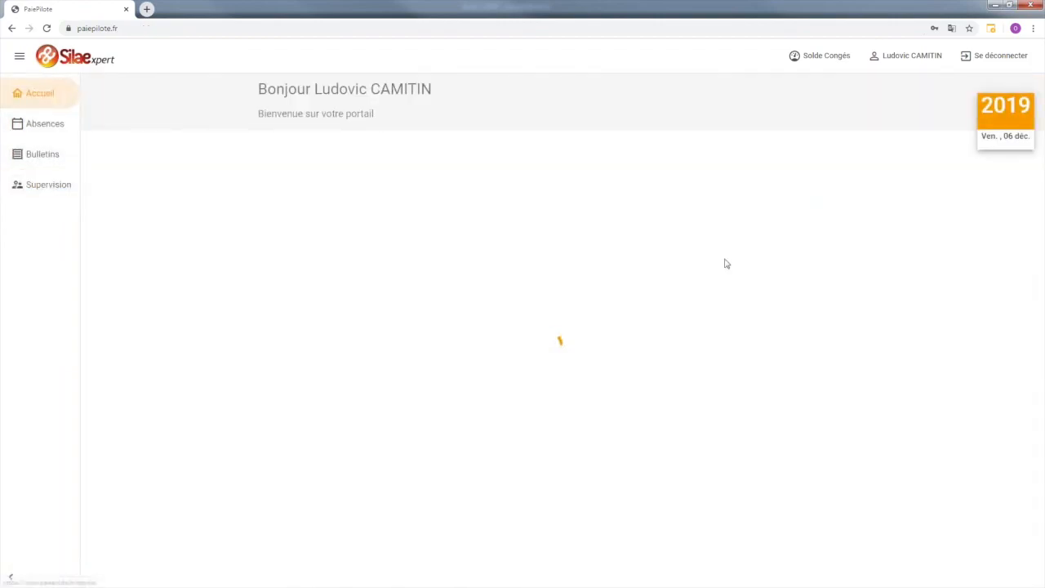